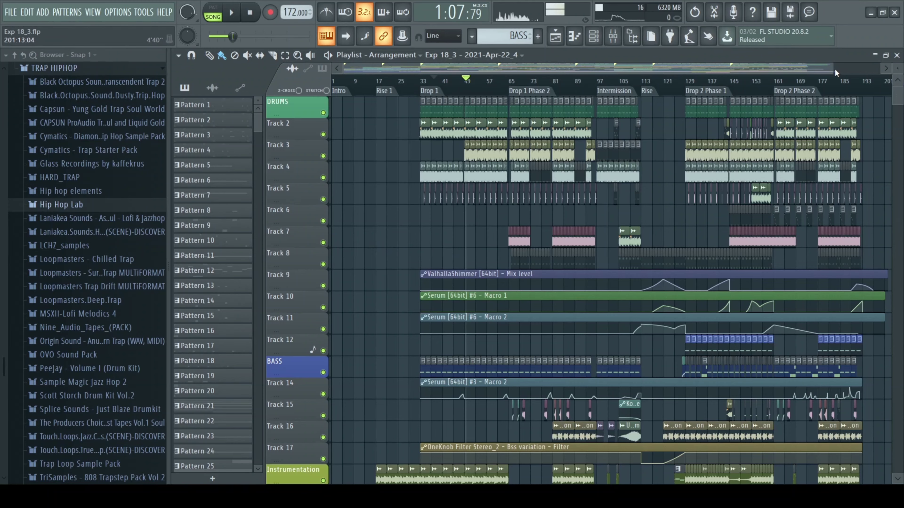
Look over the playlist arrangement, from the DRUMS and BASS tracks down through the Instrumentation tracks
mouse_move(834, 67)
left_mouse_down()
mouse_move(853, 66)
mouse_move(834, 67)
left_mouse_up()
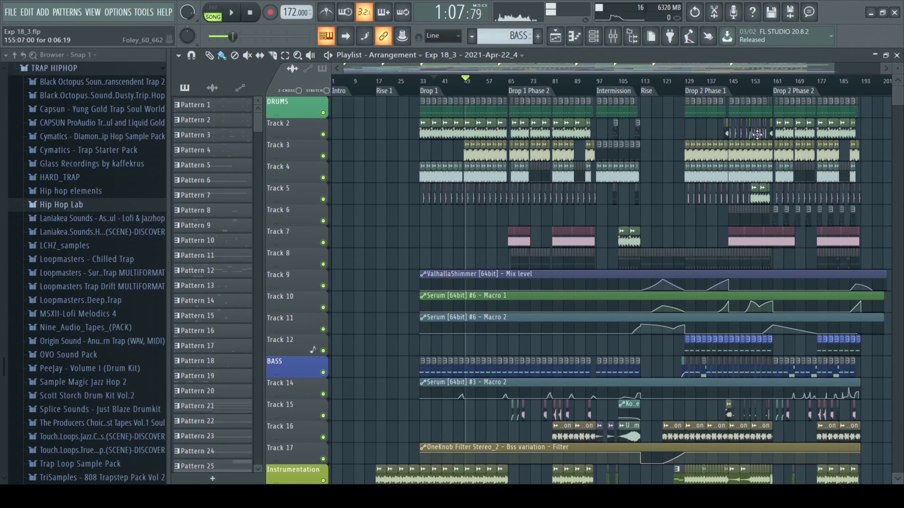
scroll(426, 266, "down", 10)
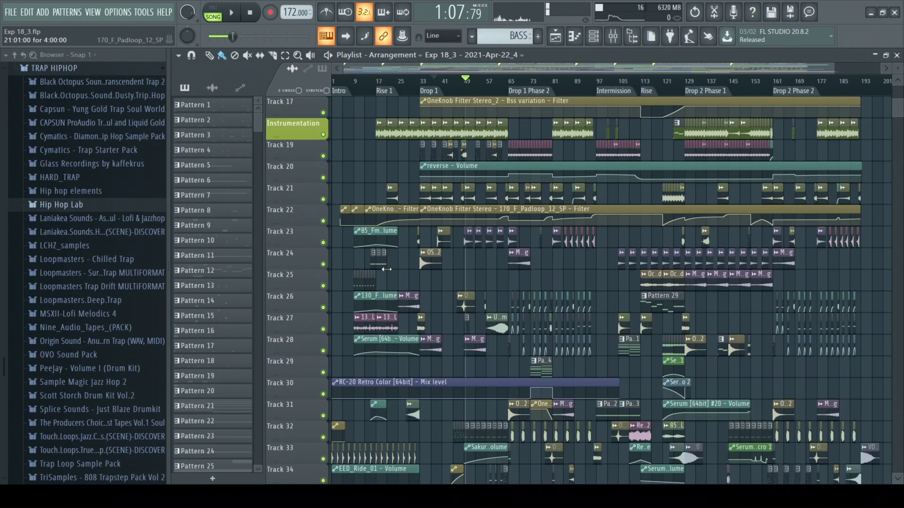
scroll(386, 269, "down", 3)
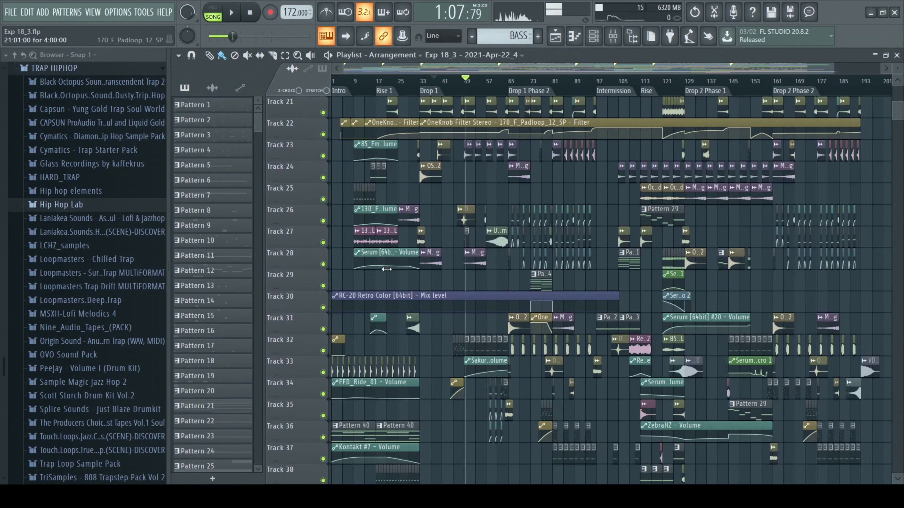
scroll(386, 269, "up", 13)
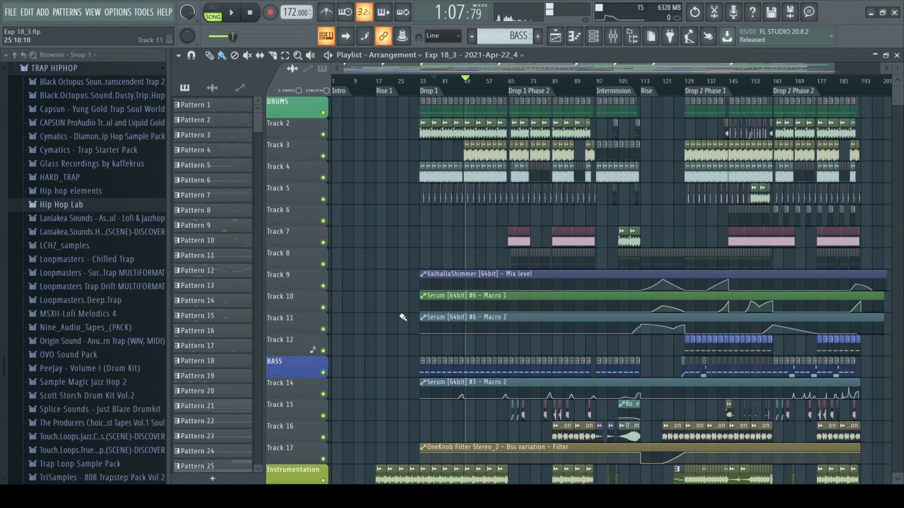
scroll(403, 316, "down", 3)
scroll(323, 283, "down", 4)
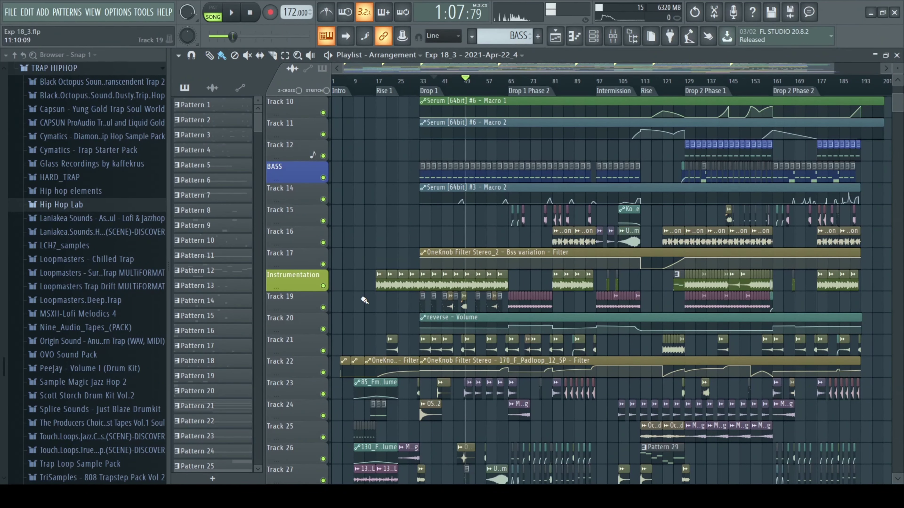
scroll(392, 300, "down", 6)
scroll(377, 301, "up", 15)
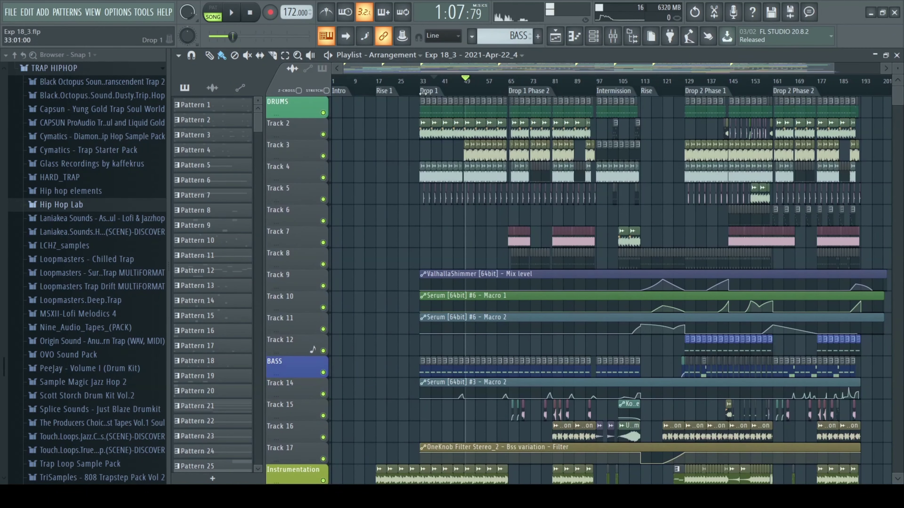
Move the playhead to the start of Drop 1 and isolate DRUMS with Tracks 2 to 6 by muting all other tracks
left_click(423, 84)
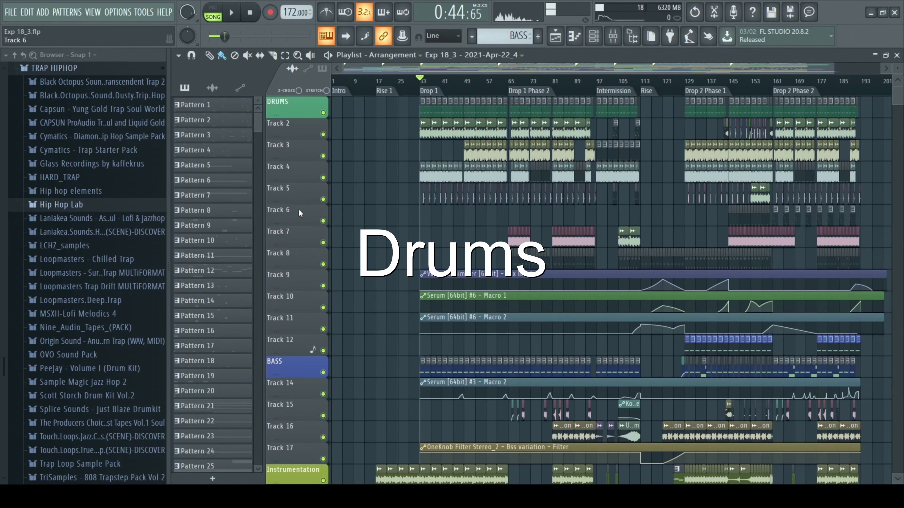
right_click(323, 114)
right_click(323, 135)
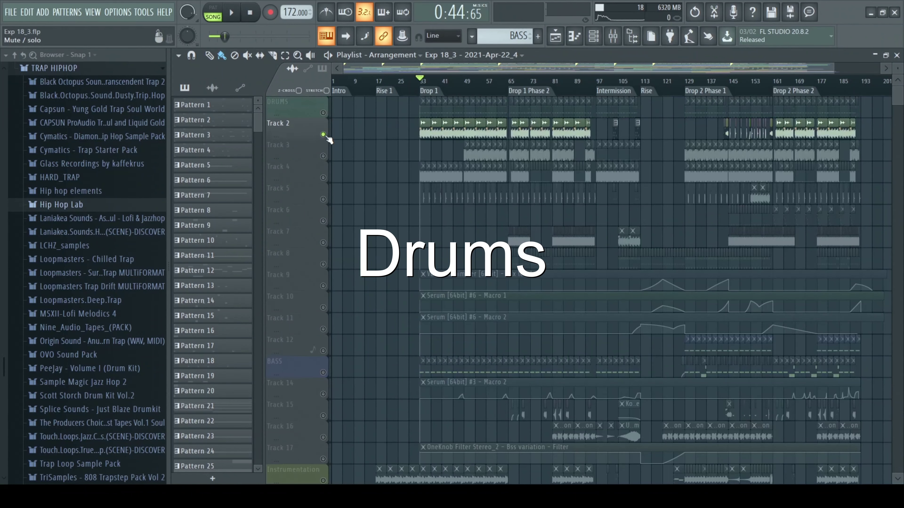
right_click(323, 157)
left_click(323, 113)
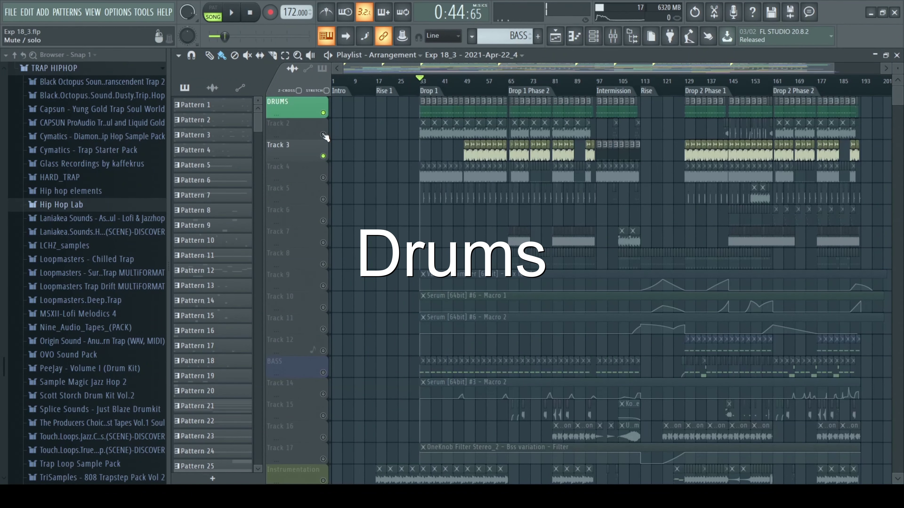
left_click(323, 135)
left_click(323, 177)
left_click(323, 199)
left_click(323, 221)
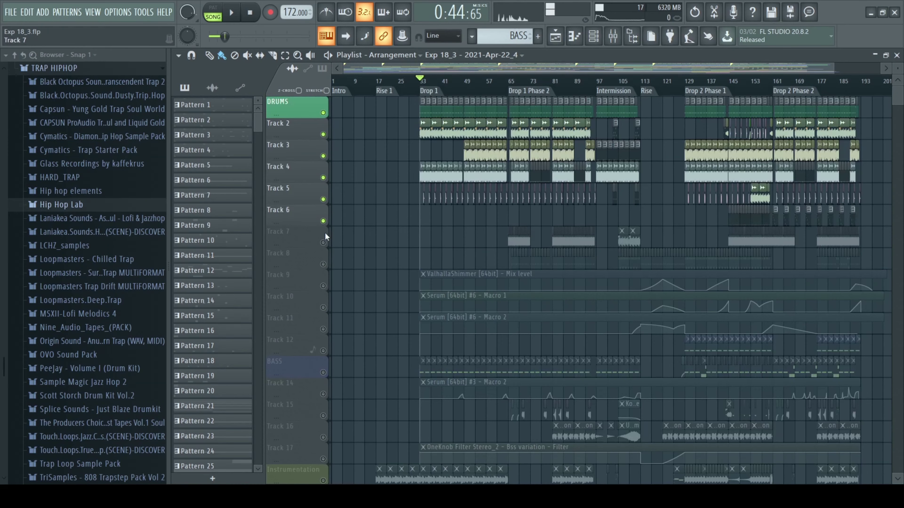
Unmute Tracks 7 to 12 so they play along with the isolated drum tracks
left_click(323, 243)
left_click(323, 265)
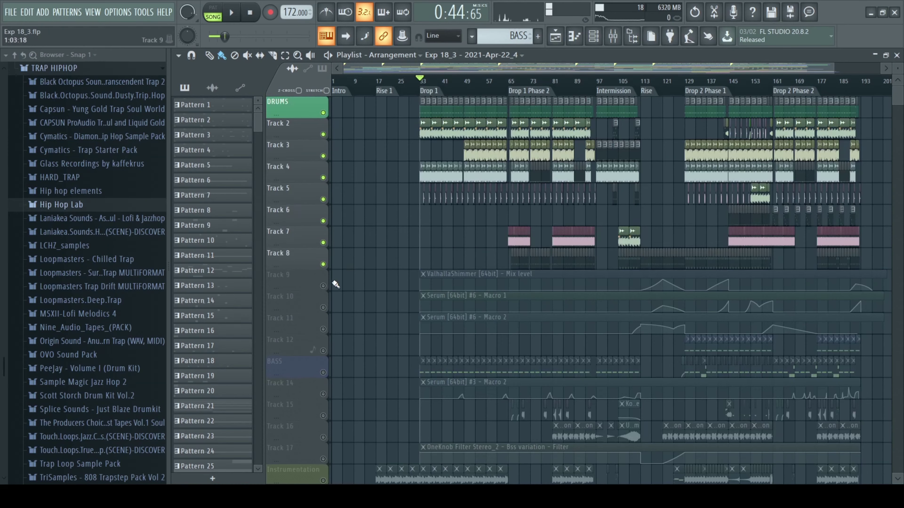
left_click(323, 286)
left_click(323, 308)
left_click(323, 330)
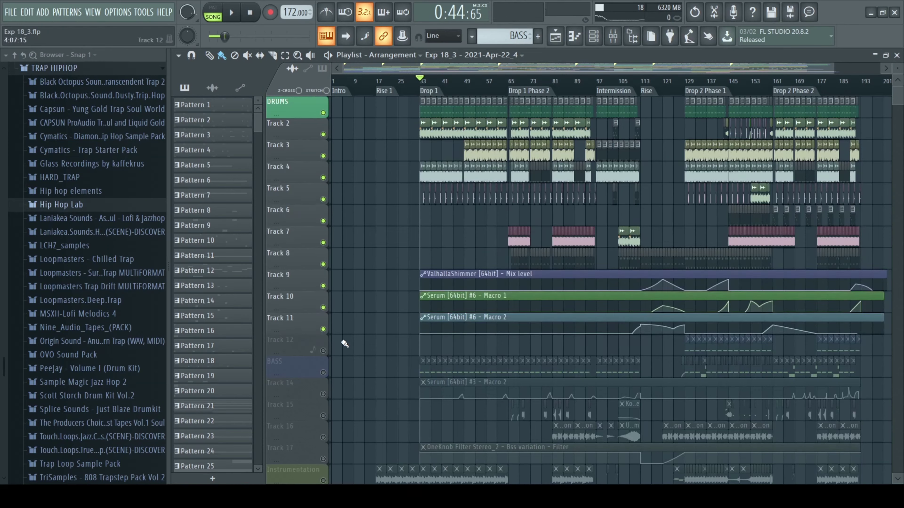
left_click(323, 351)
Check the unmuted drum tracks and briefly play them from Drop 1, pausing after a few beats
scroll(388, 244, "down", 5)
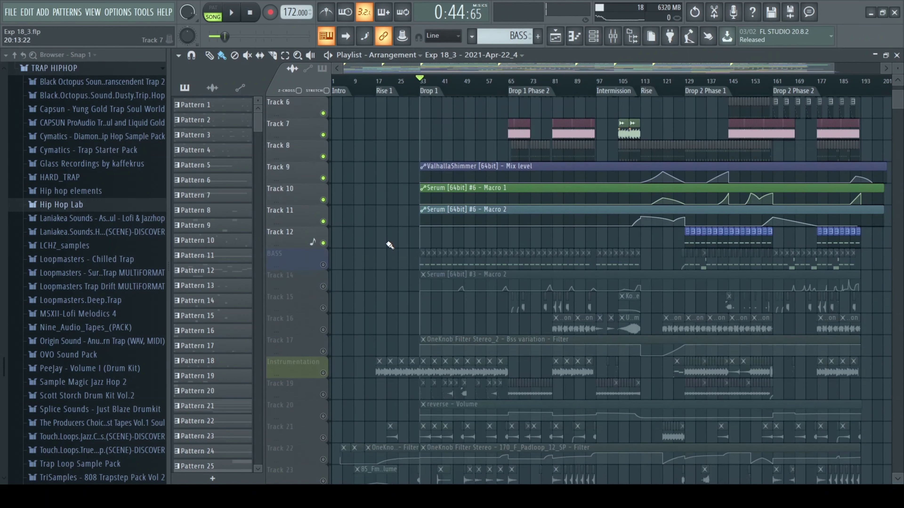
scroll(388, 244, "up", 5)
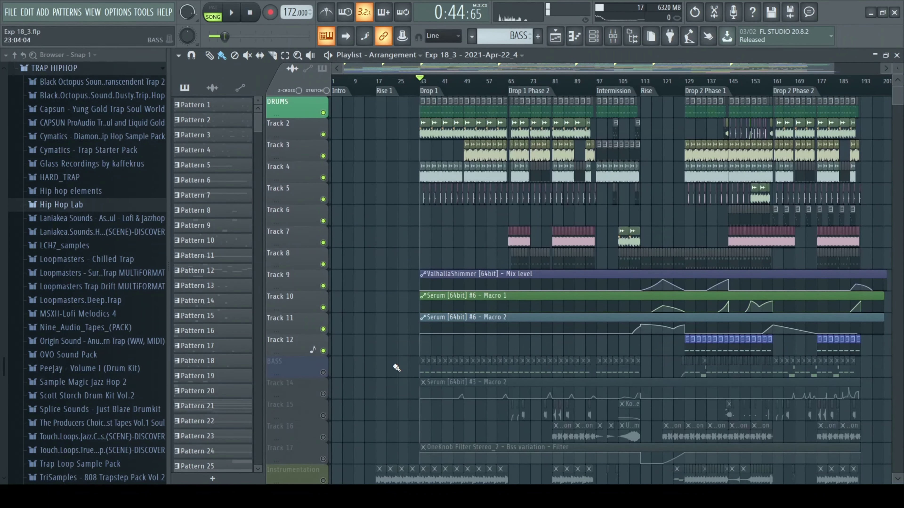
scroll(386, 314, "down", 5)
scroll(383, 315, "up", 5)
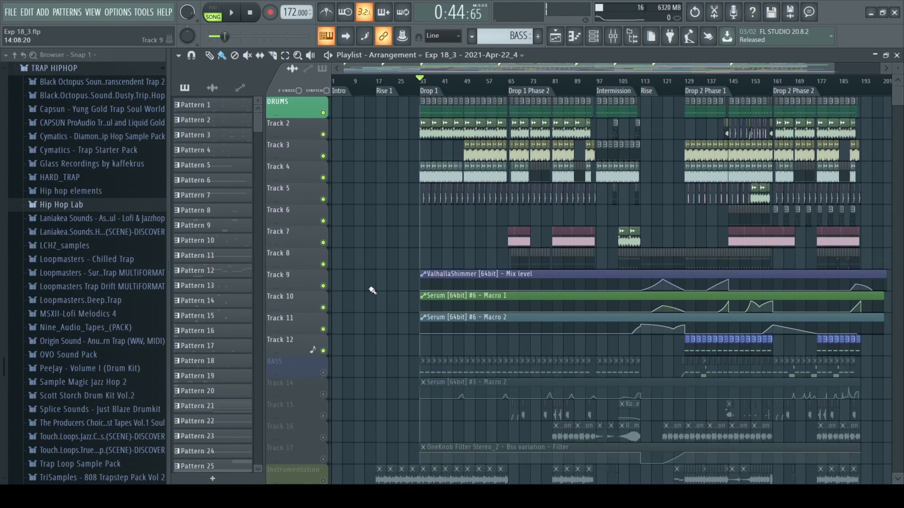
left_click(233, 14)
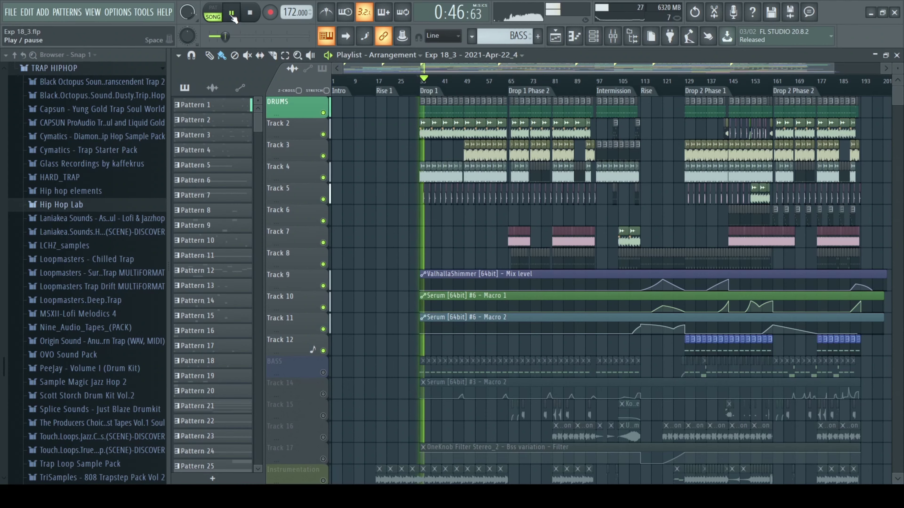
left_click(233, 14)
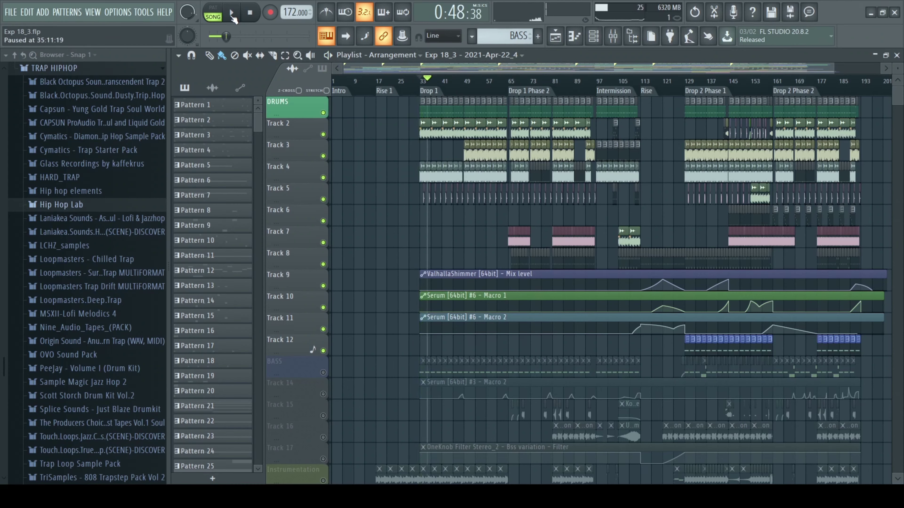
Select Pattern 1 on the DRUMS track, show it in the channel rack, and play it in pattern mode
left_click(421, 111)
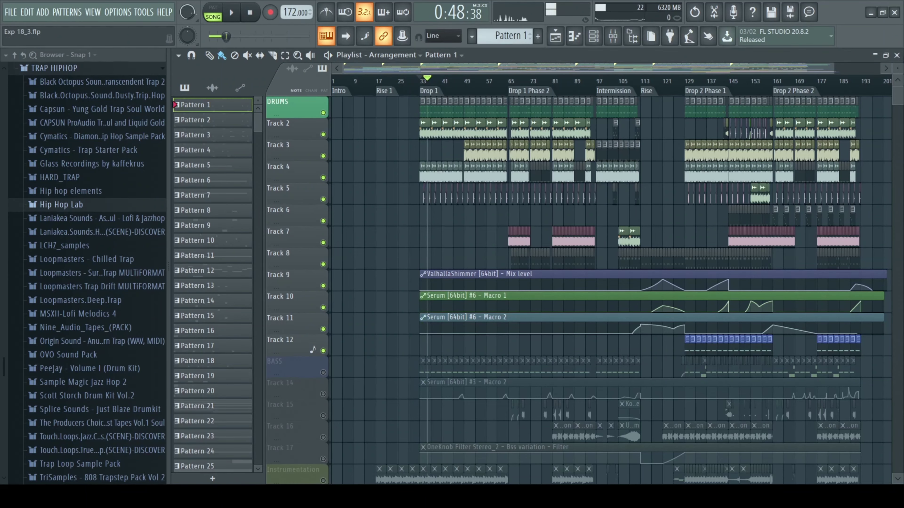
key("F6")
key("l")
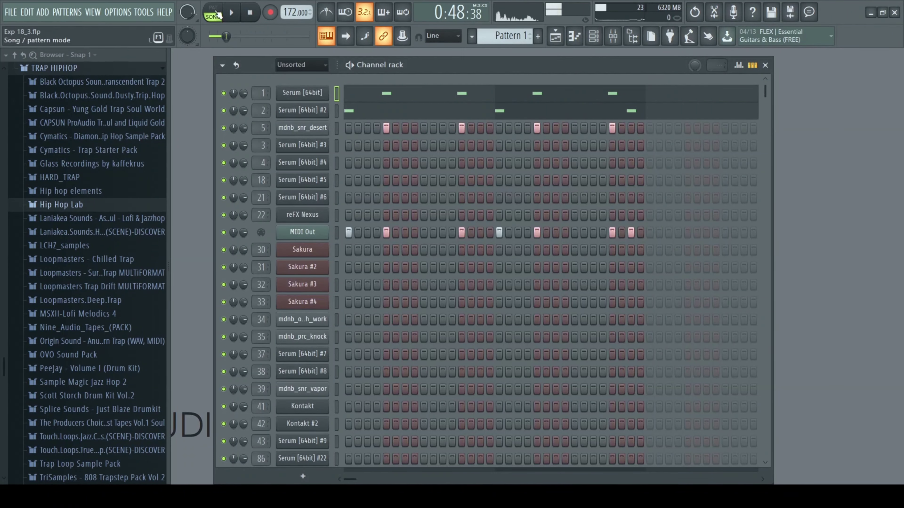
key("space")
Collapse the Packs folder in the browser and pause the pattern playback
scroll(115, 259, "up", 9)
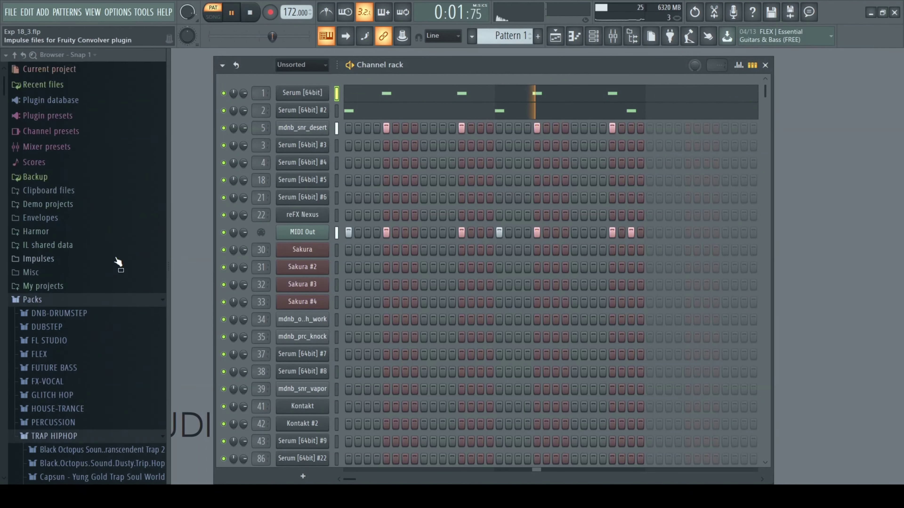
scroll(117, 258, "down", 7)
scroll(115, 254, "up", 8)
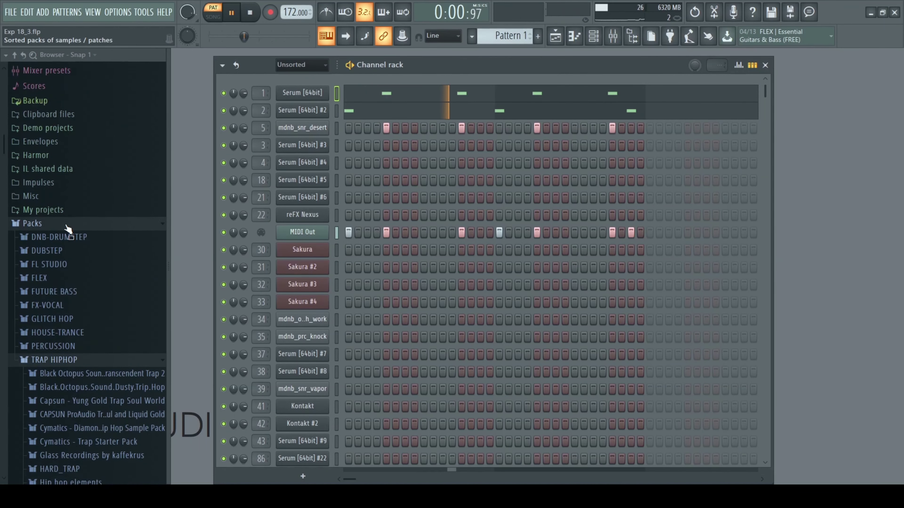
left_click(32, 300)
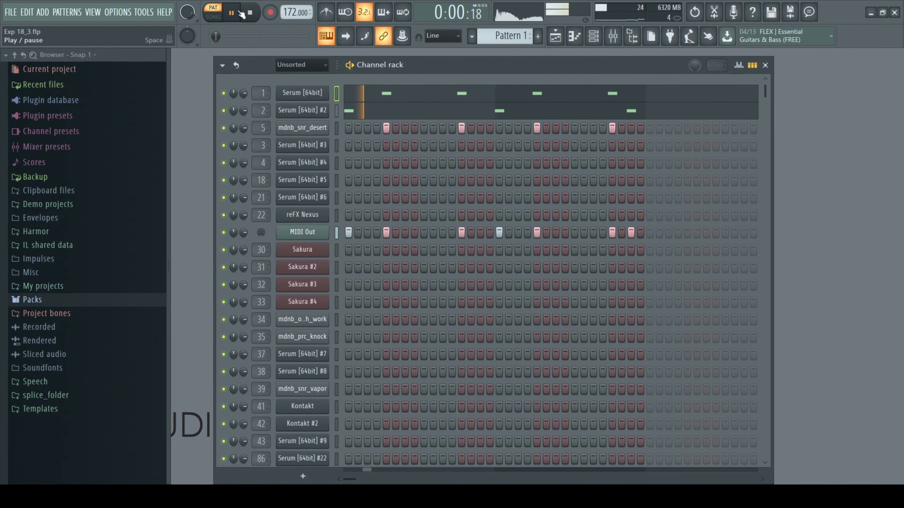
key("space")
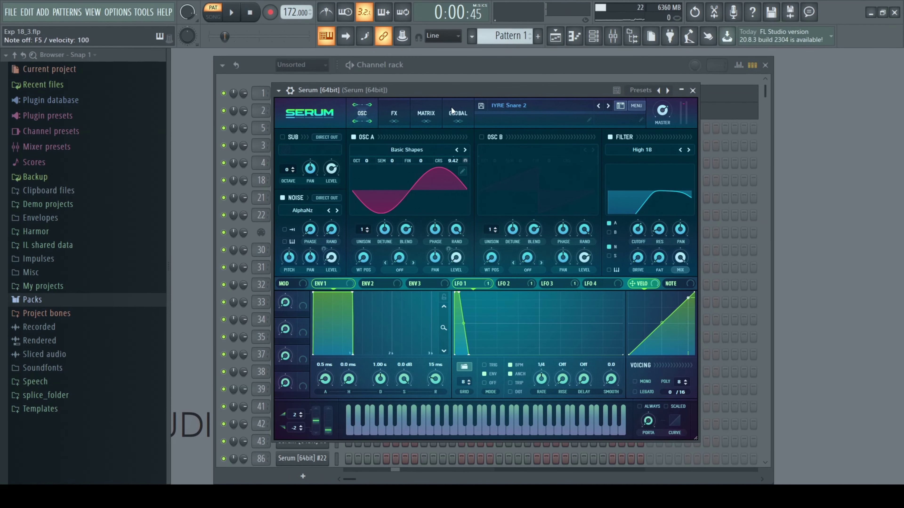
Examine LFO 1, LFO 2 and LFO 3 and the modulation matrix of the IYRE Snare 2 patch in Serum
left_click_drag(421, 90, 451, 88)
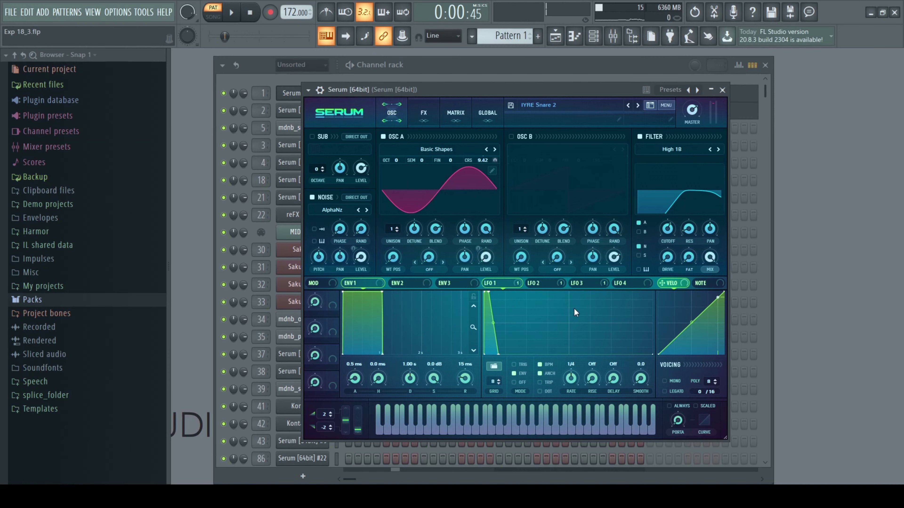
left_click(585, 283)
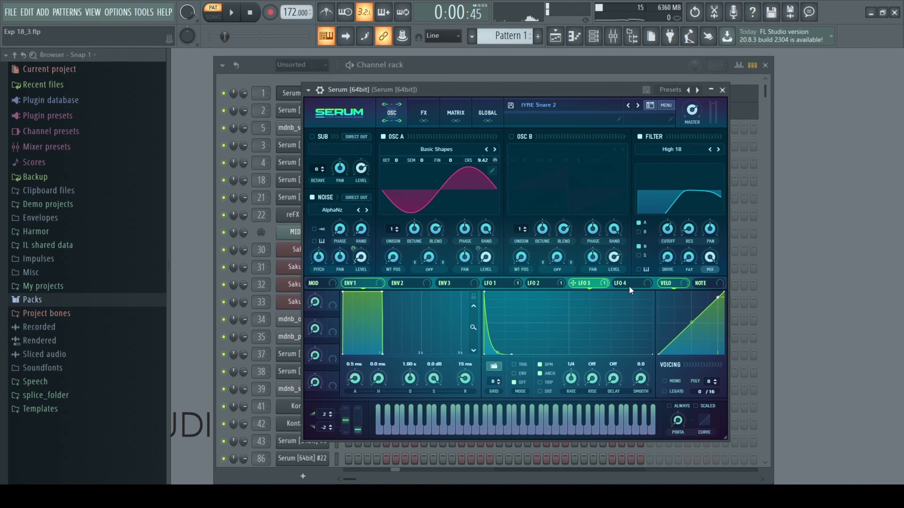
left_click(499, 283)
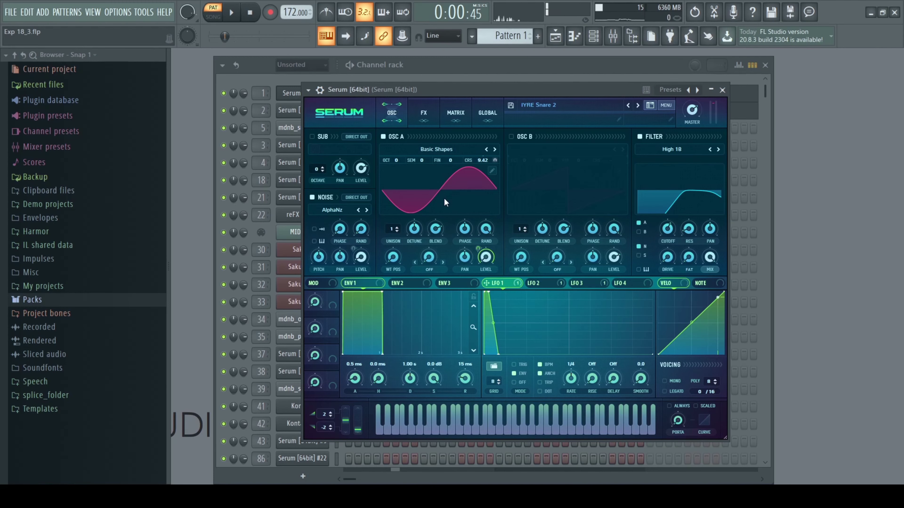
left_click(539, 282)
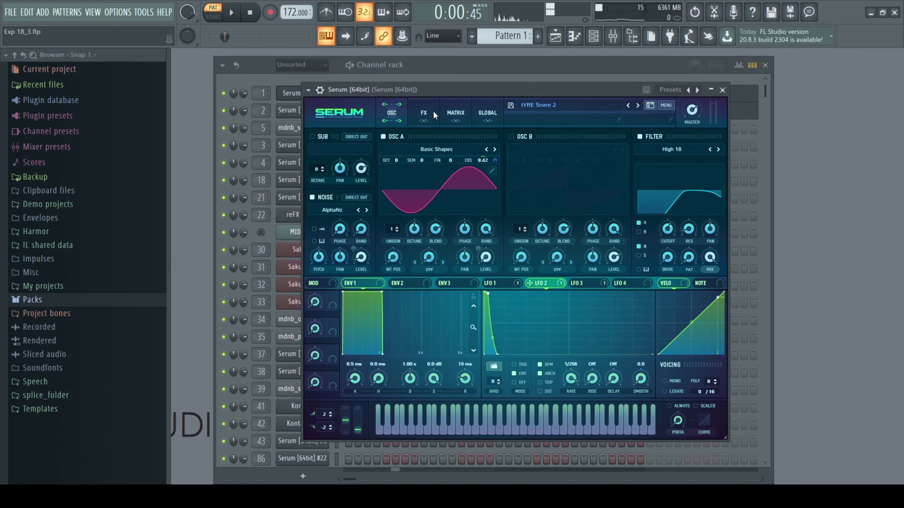
left_click(451, 110)
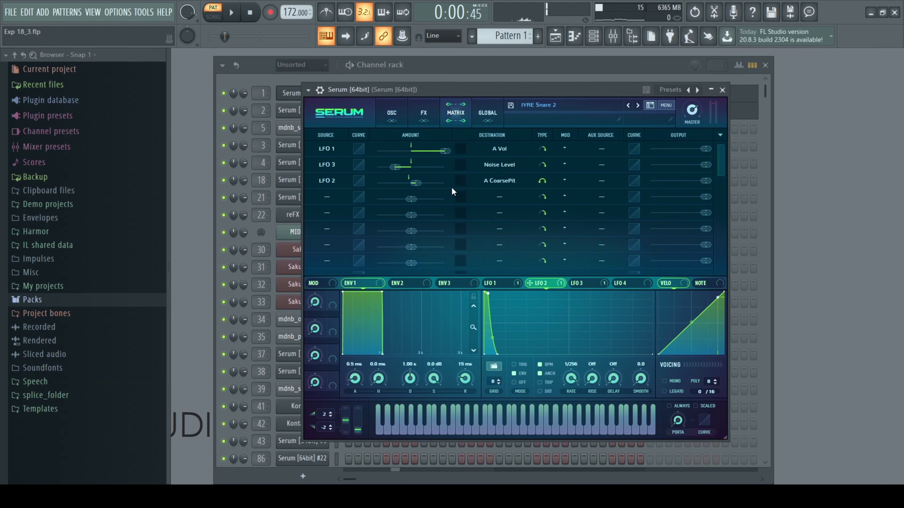
left_click(386, 119)
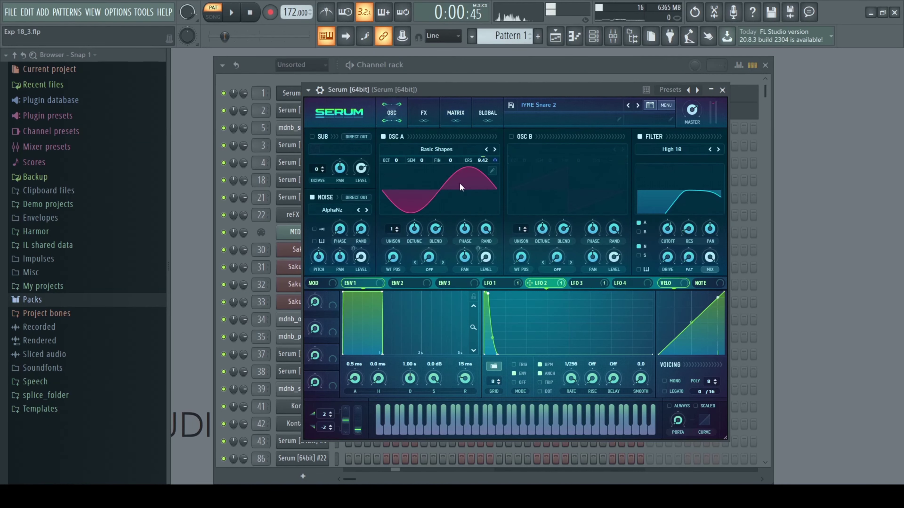
left_click(586, 282)
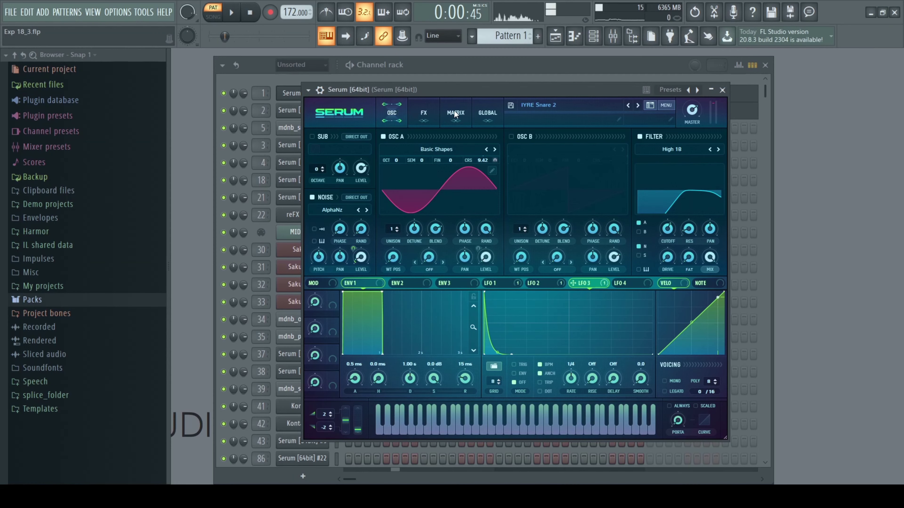
Review the snare patch's distortion, compressor and equalizer effects, return to the oscillator page, and close the synth
left_click(430, 111)
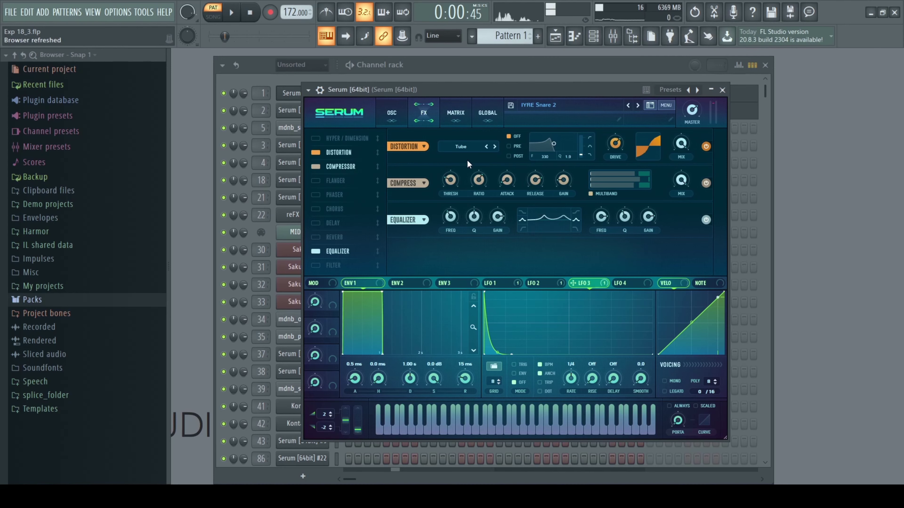
left_click(614, 148)
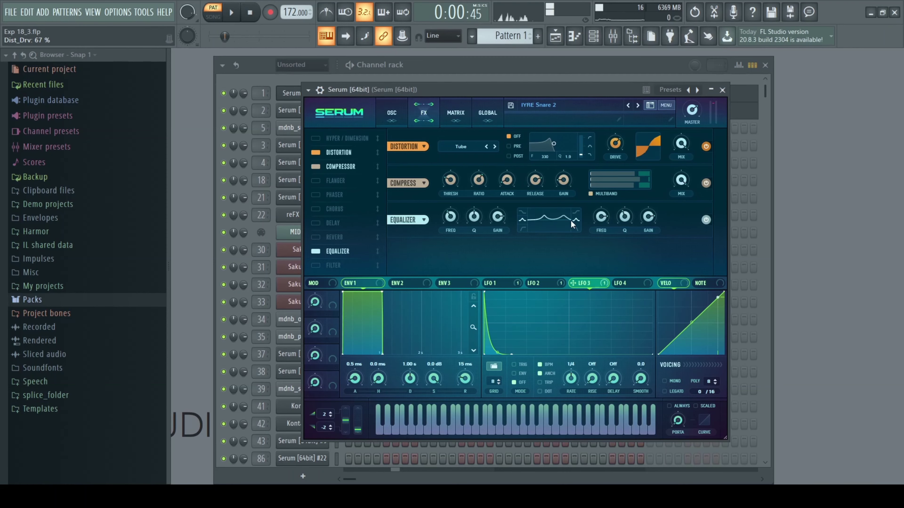
left_click(389, 110)
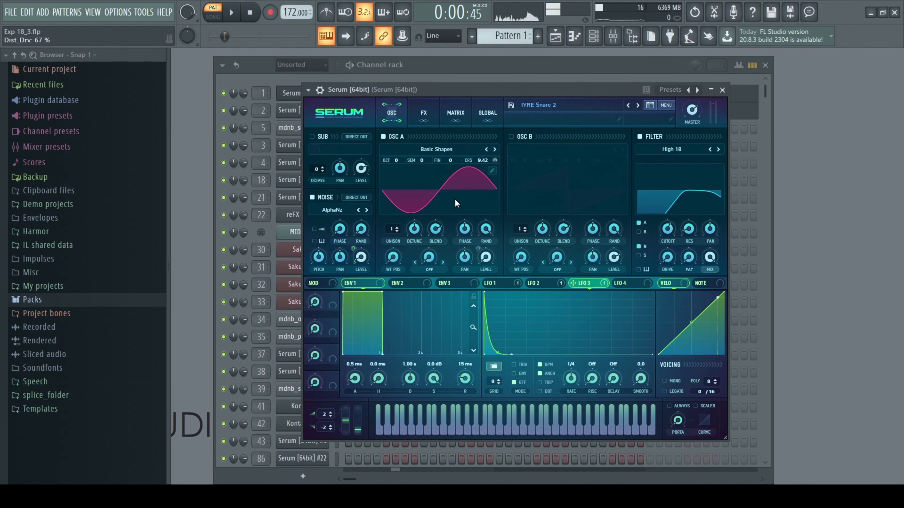
left_click(723, 91)
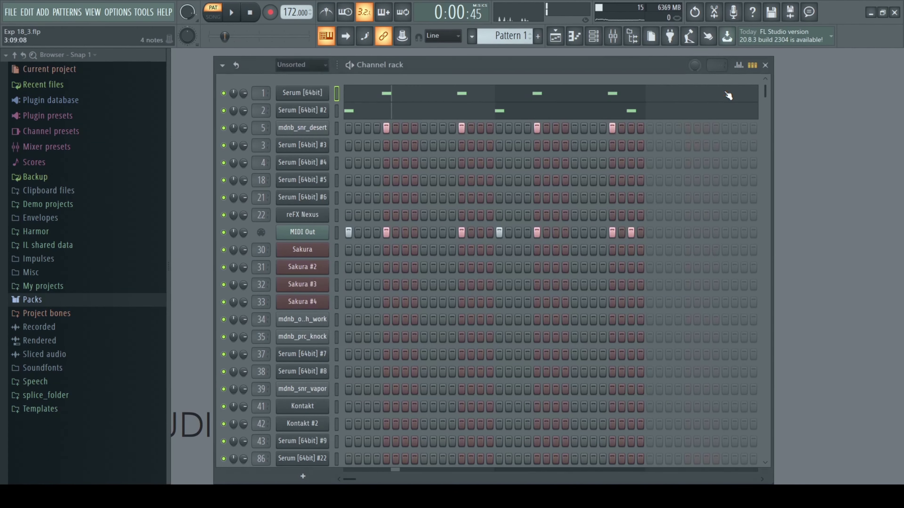
Open the kick's Serum #2 channel and compare the LFO 1, LFO 2 and LFO 3 shapes of the IYRE kick 2 patch
left_click(303, 111)
left_click_drag(461, 97, 493, 89)
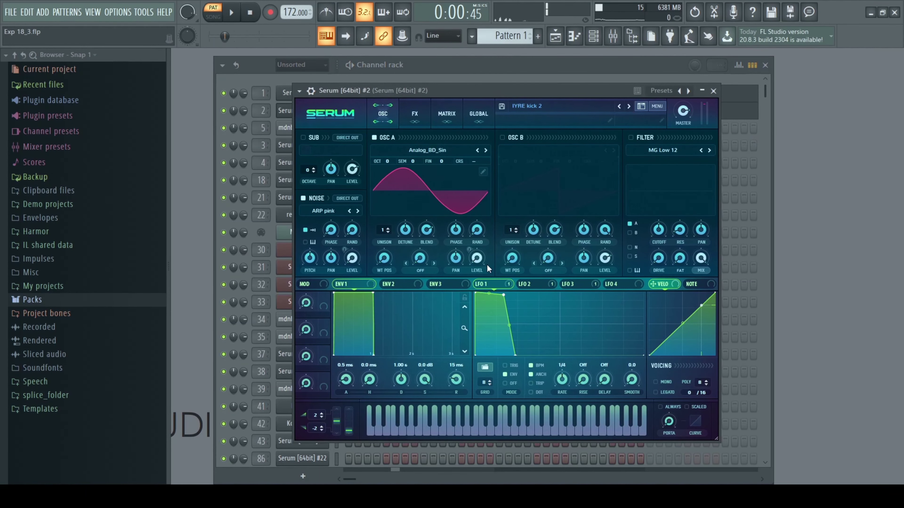
left_click(530, 284)
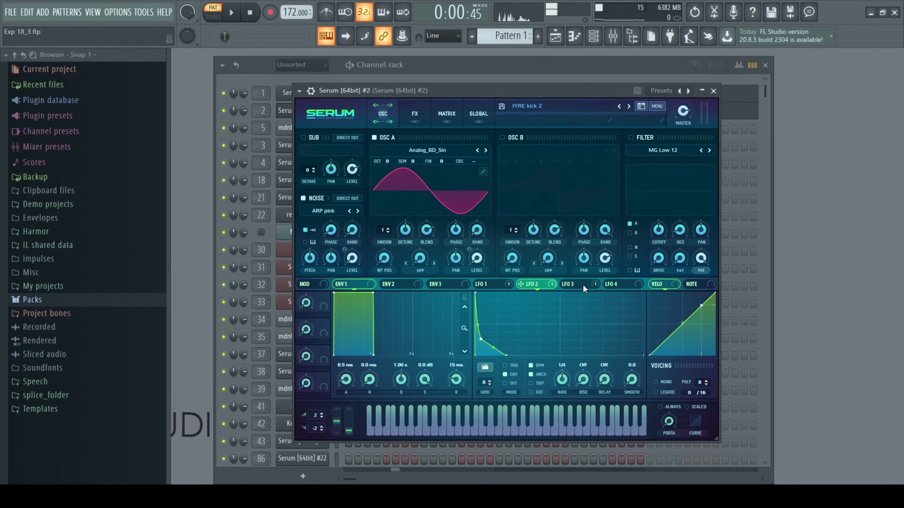
left_click(583, 284)
left_click(483, 287)
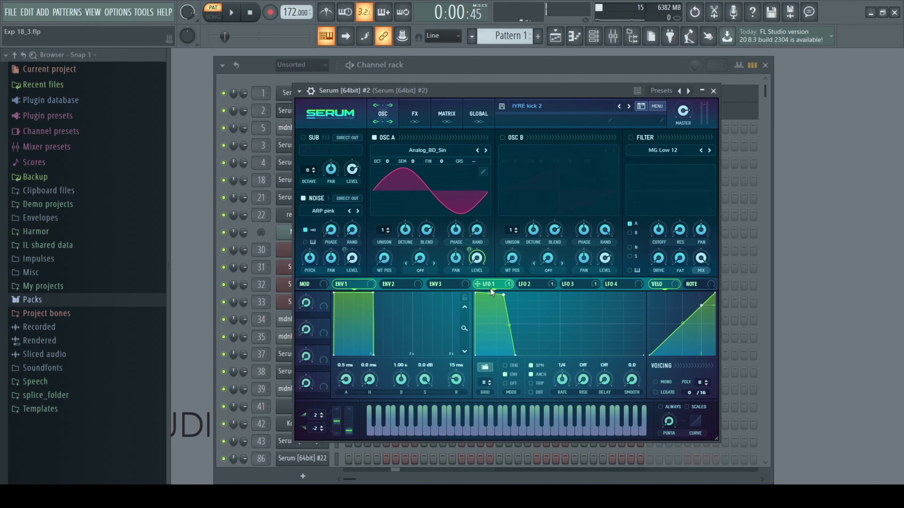
left_click(526, 284)
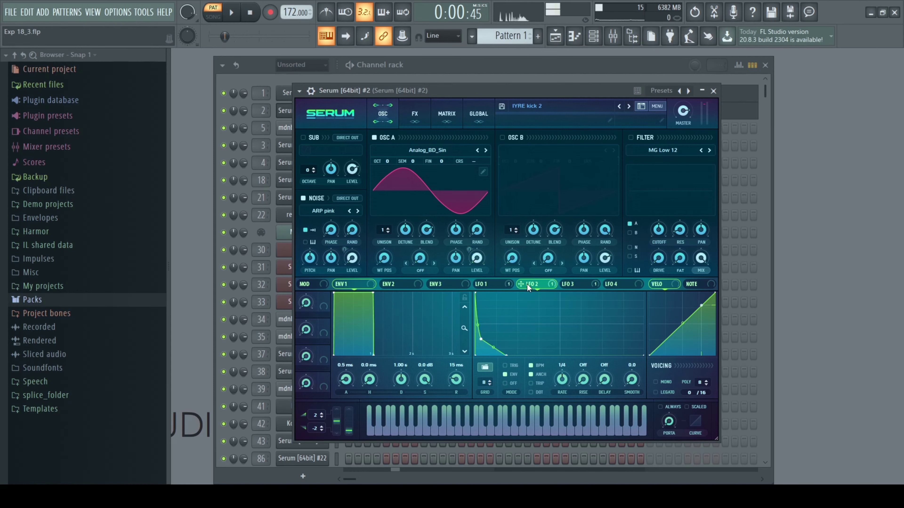
Check the kick patch's modulation matrix, return to the oscillator page, and show LFO 3
left_click(450, 116)
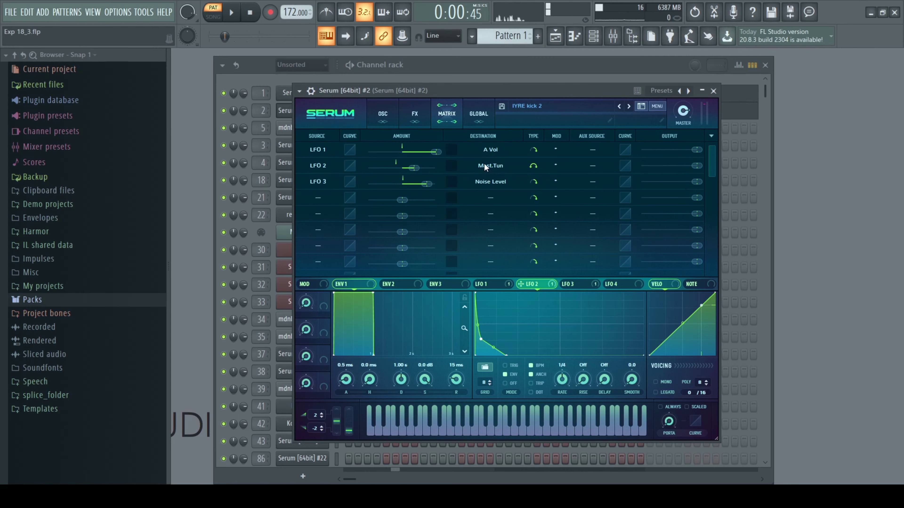
left_click(388, 119)
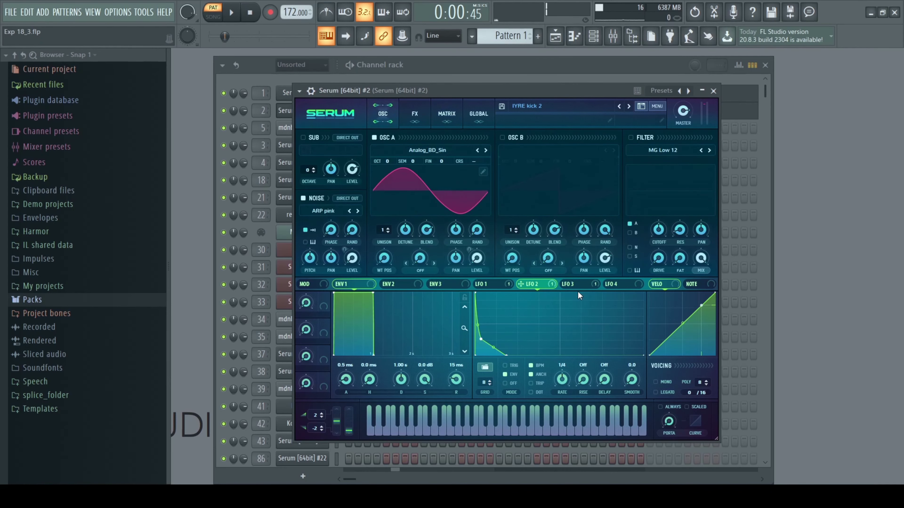
left_click(575, 284)
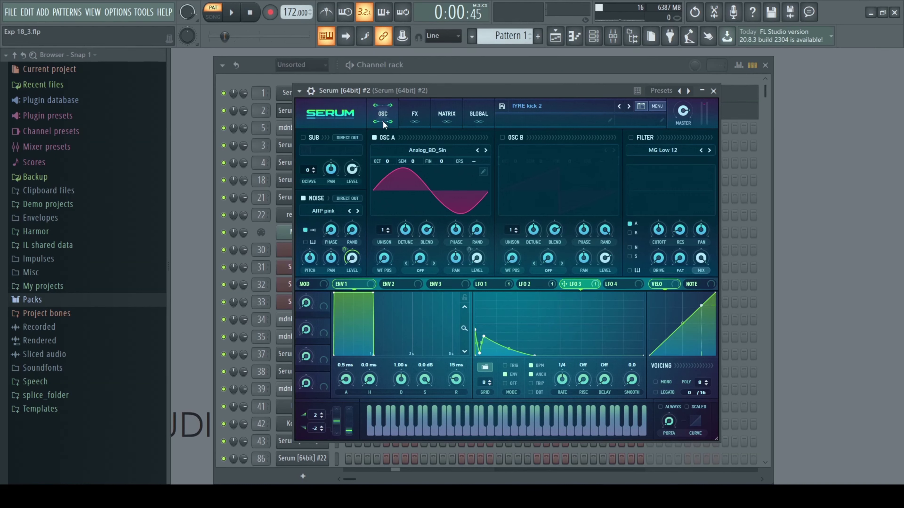
Review the kick patch's distortion and compressor effects, return to the oscillator page, and close the synth
left_click(413, 114)
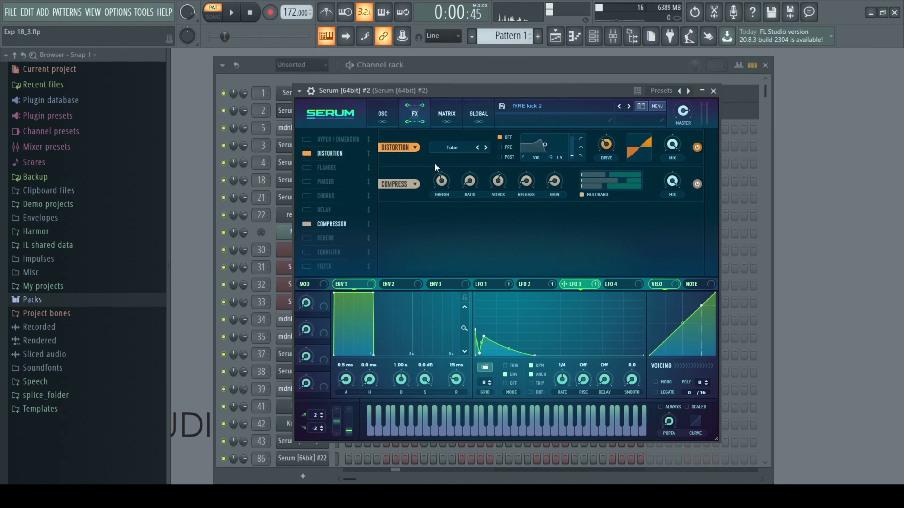
left_click(388, 105)
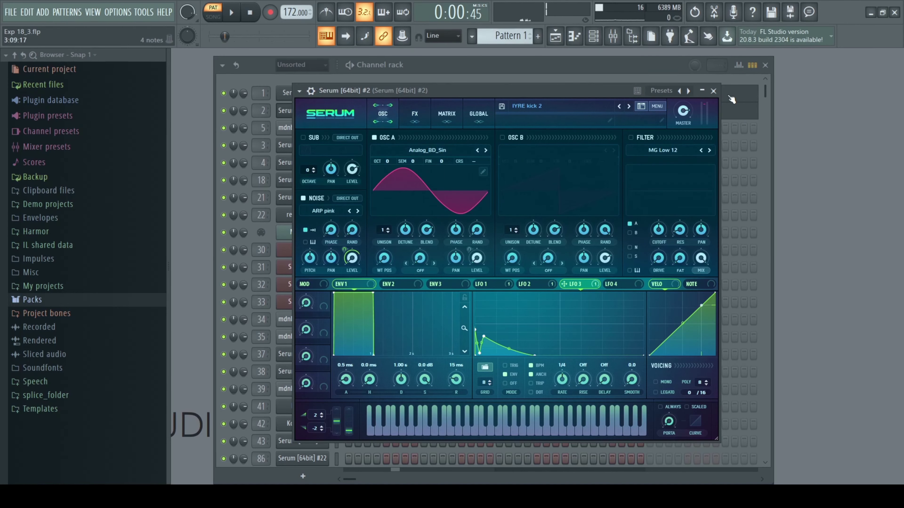
left_click(714, 91)
Open the mdnb_snr_desert sampler channel, audition its sample from the waveform, and close its window
left_click(315, 128)
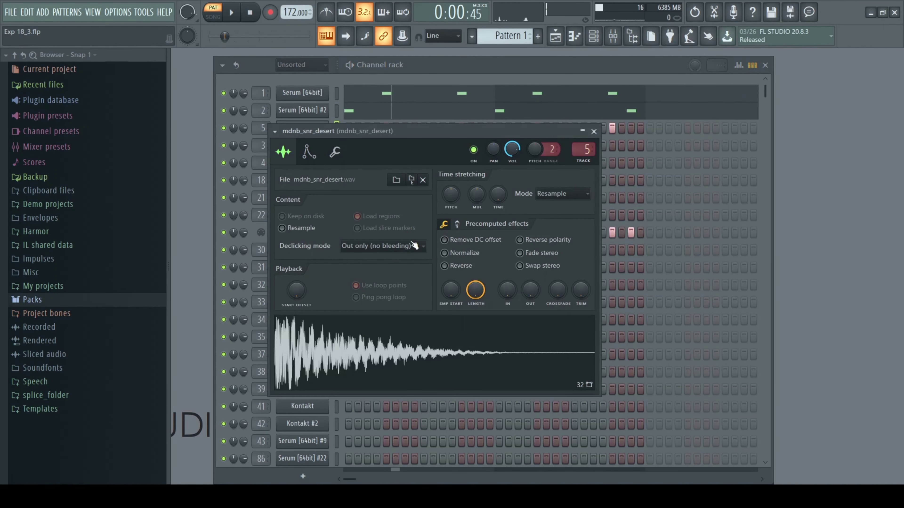
left_click(474, 342)
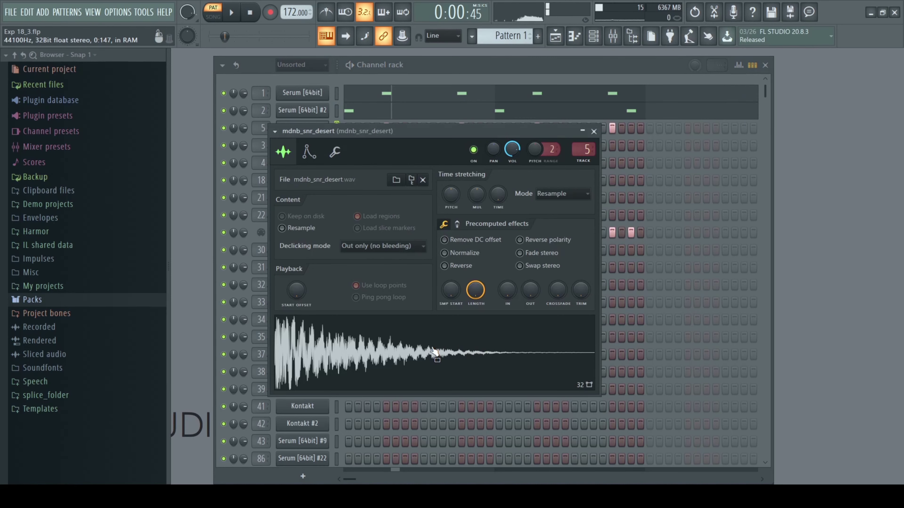
left_click_drag(505, 165, 611, 162)
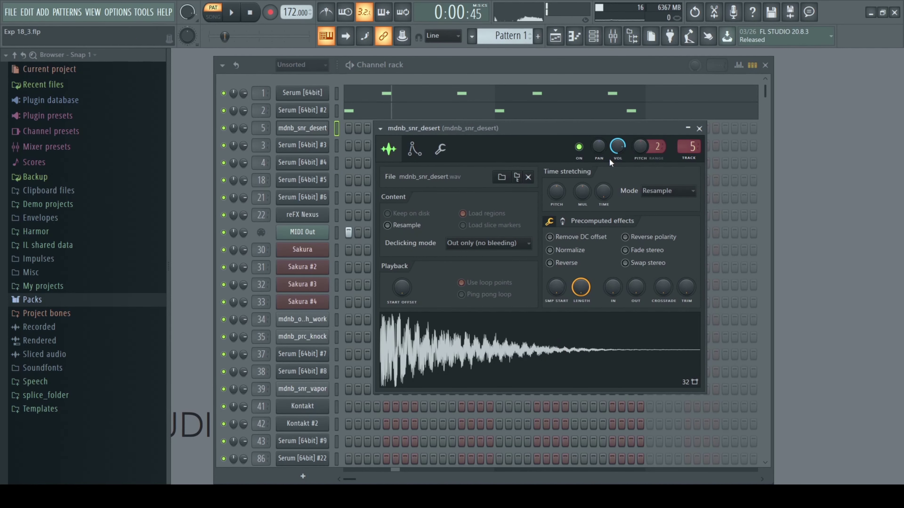
left_click(699, 128)
Inspect the OS_RFL_Snare 18 sample further down the channel rack, and scan the remaining channels for other pattern steps
scroll(378, 282, "down", 5)
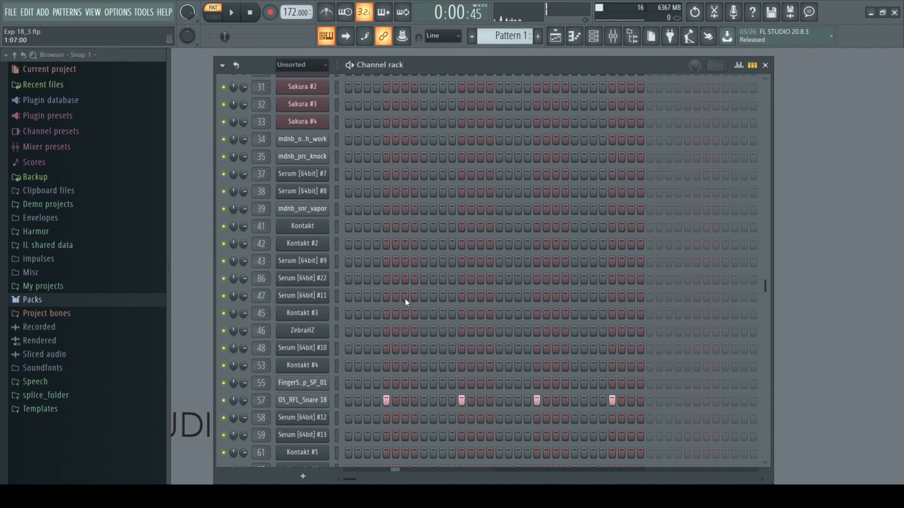
left_click(302, 320)
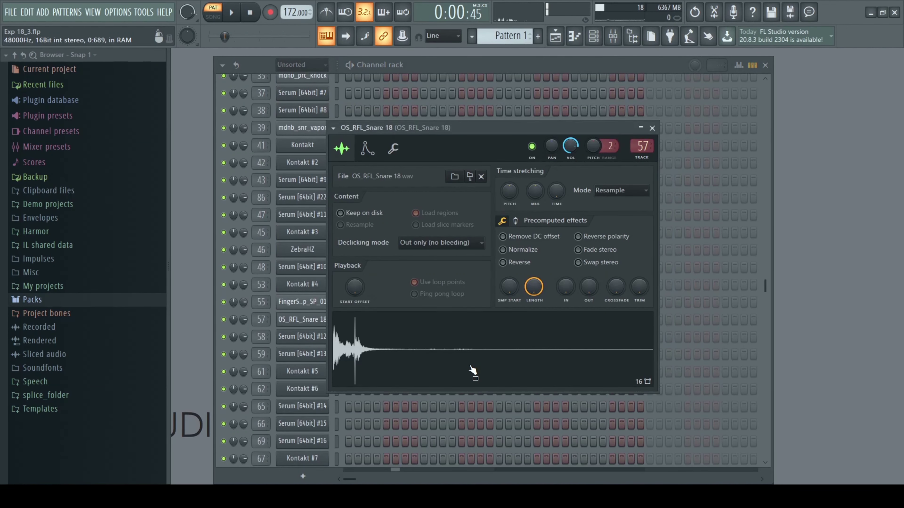
left_click(652, 128)
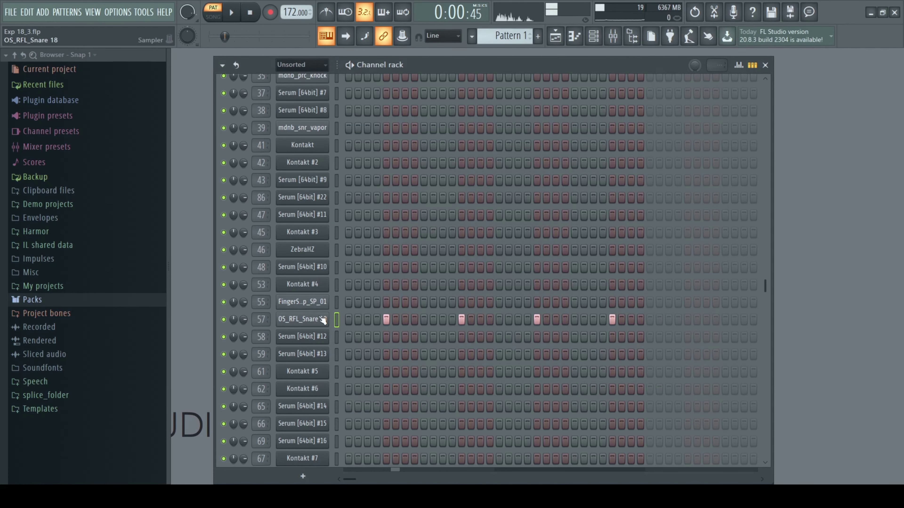
scroll(485, 317, "up", 5)
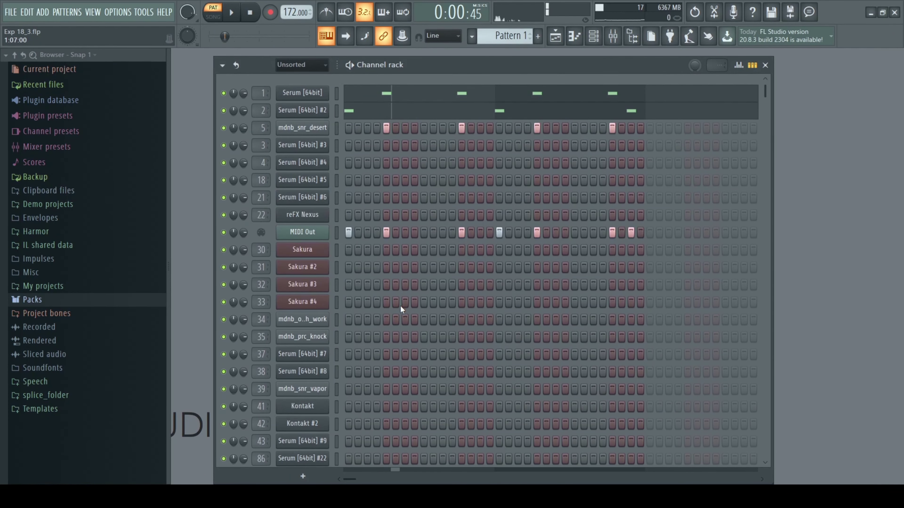
scroll(400, 306, "down", 5)
scroll(400, 306, "down", 4)
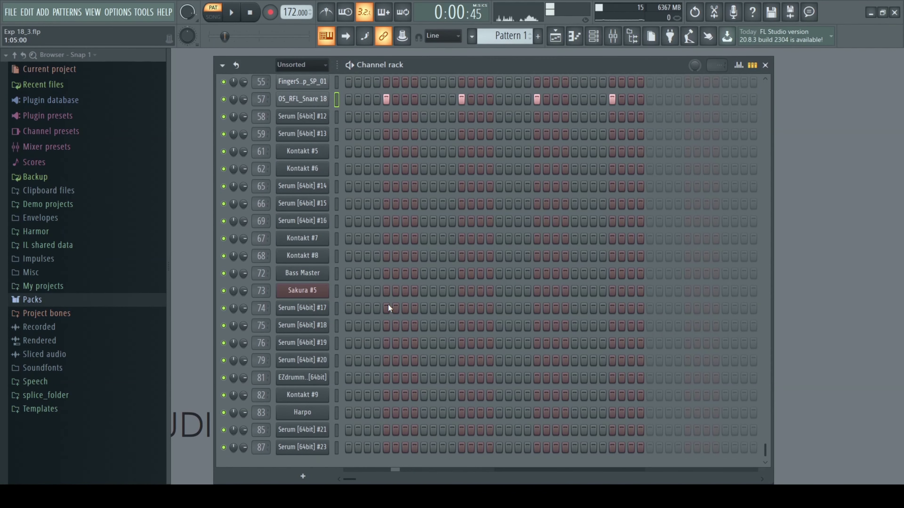
scroll(388, 306, "up", 10)
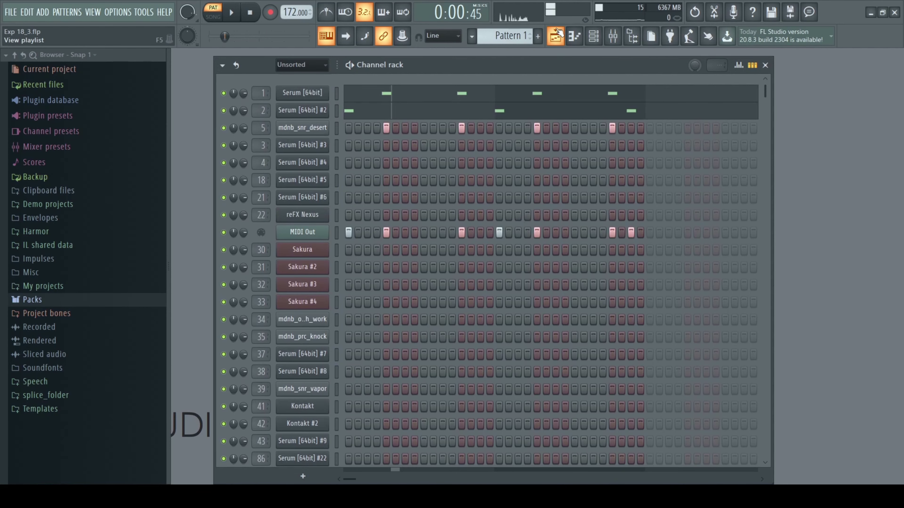
Open the playlist and play the arrangement briefly from the start of Drop 1 in song mode
left_click(555, 36)
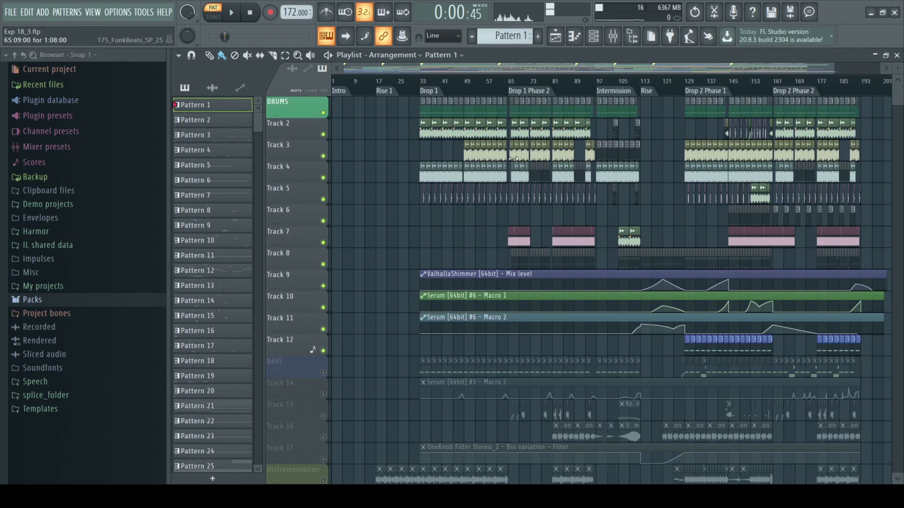
left_click(426, 81)
key("space")
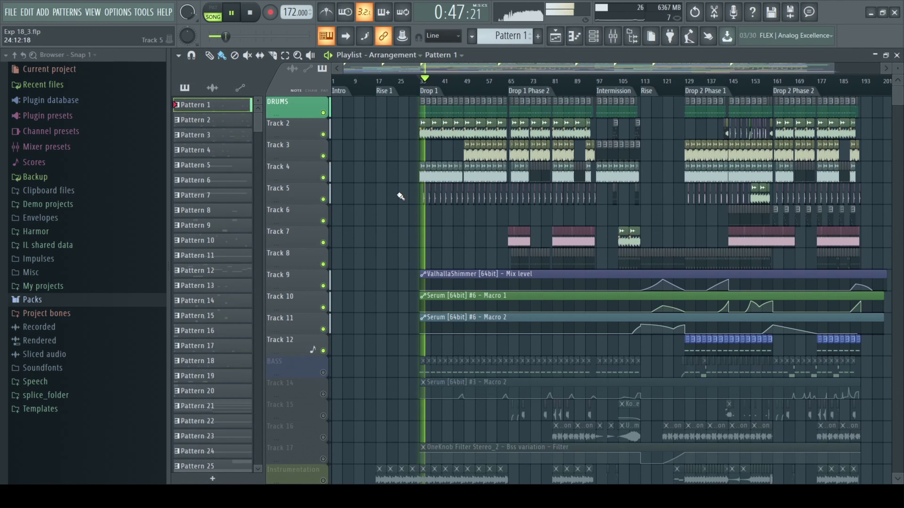
key("space")
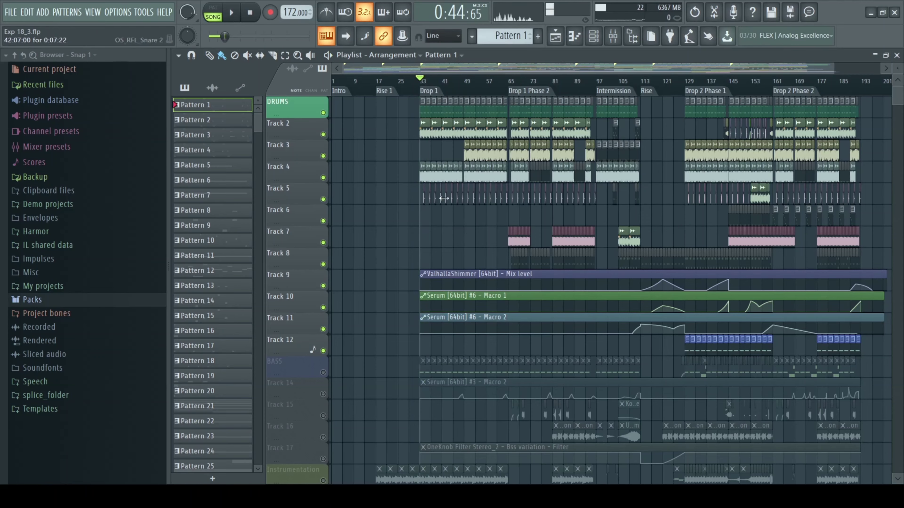
Inspect the OS_RFL_174_Drum Loop 2 (Perc_Tops) clip on Track 2, close its window, and play Drop 1 briefly
left_click_drag(834, 67, 570, 67)
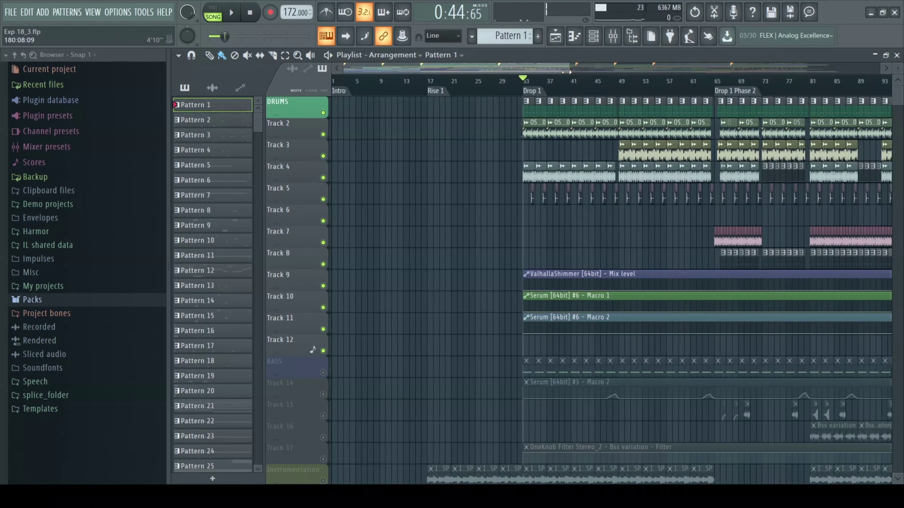
double_click(539, 135)
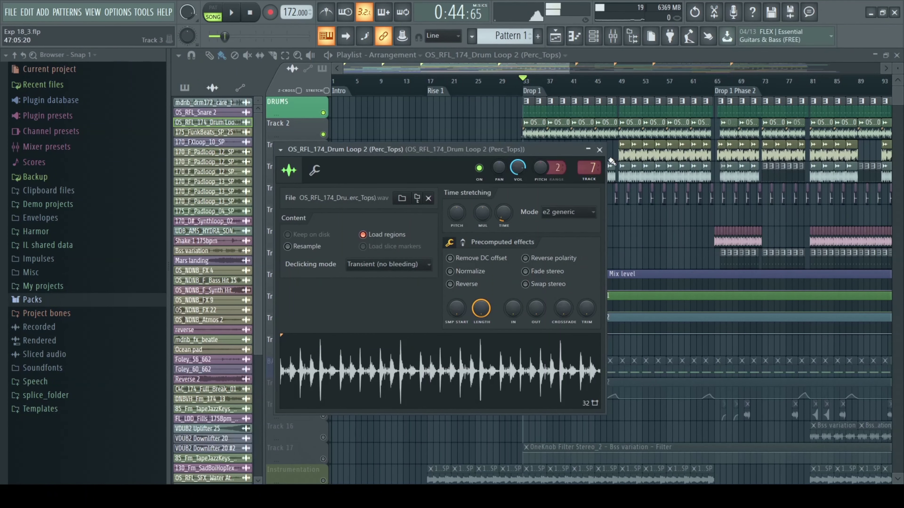
left_click(600, 151)
key("space")
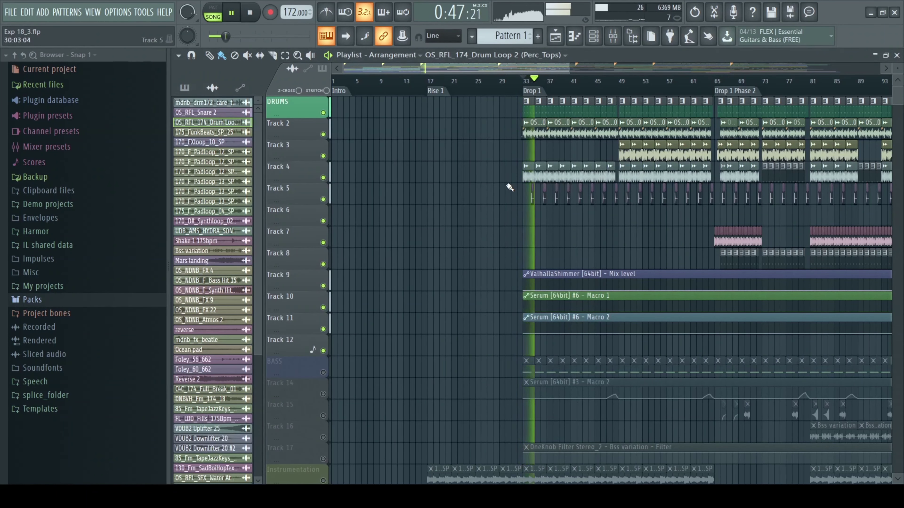
key("space")
Inspect the mdnb_drm172_care_tops clip on Track 4, close its window, and listen to it briefly in Drop 1
double_click(527, 177)
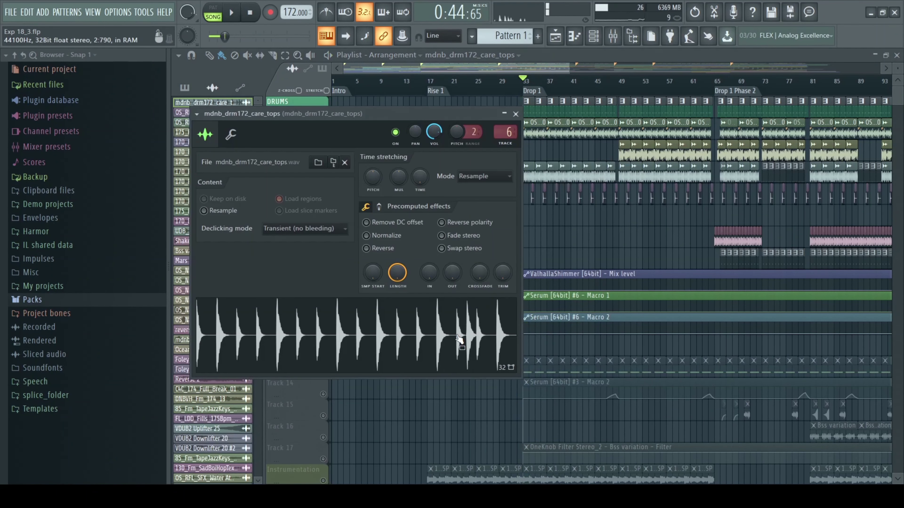
left_click(522, 111)
key("space")
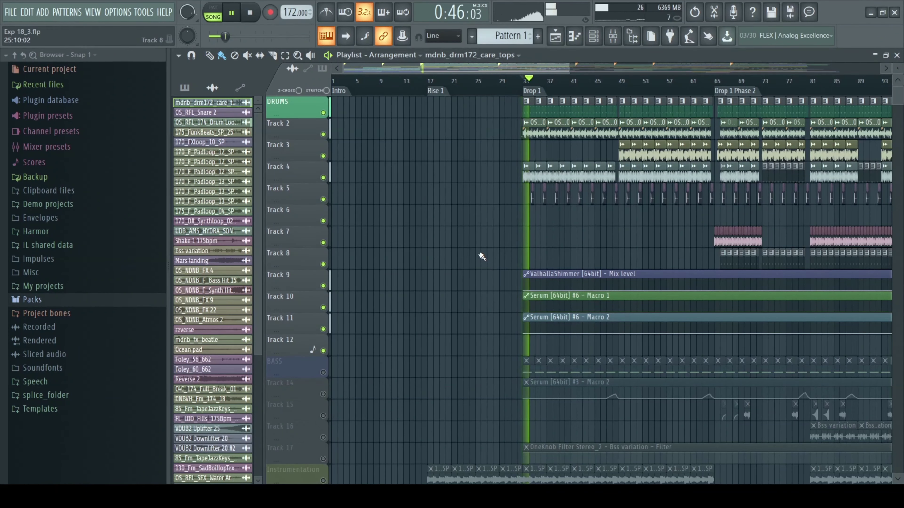
key("space")
Open the first OS_RFL_Snare 2 clip on Track 5, inspect its sample, and close its window
left_click(532, 200)
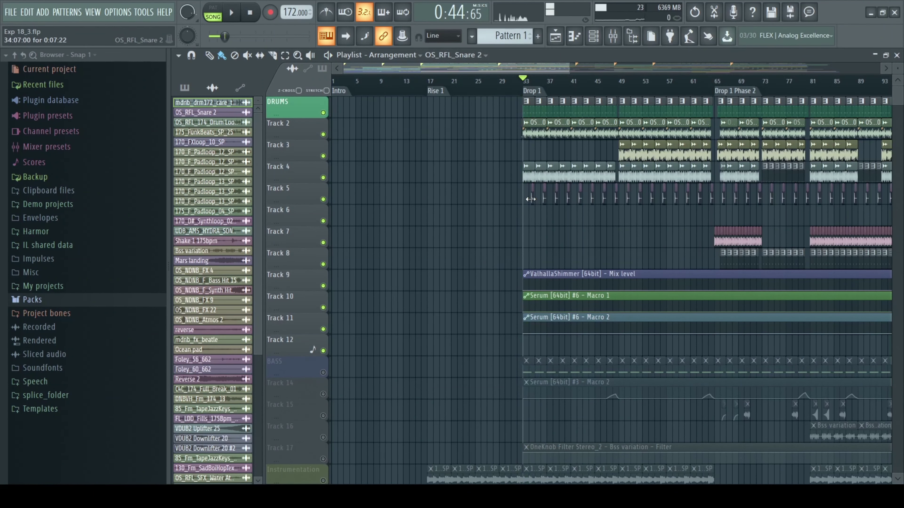
double_click(533, 202)
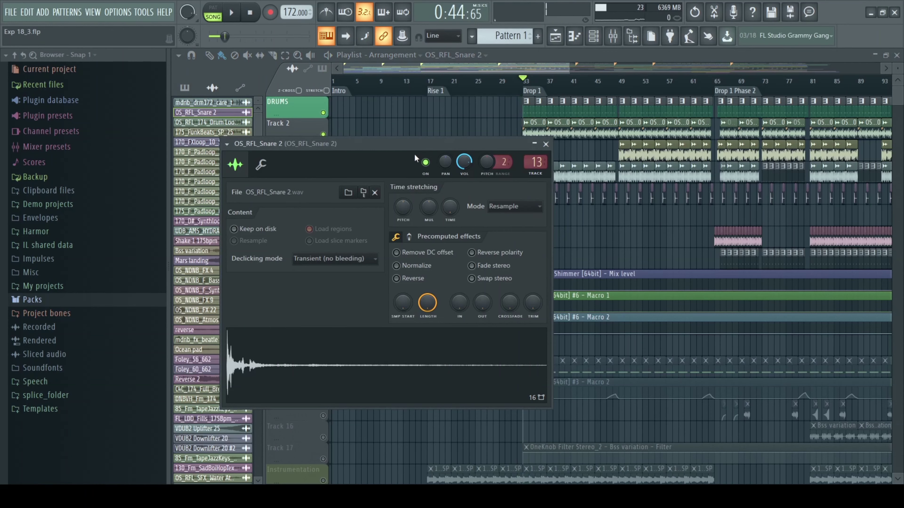
left_click_drag(409, 144, 476, 132)
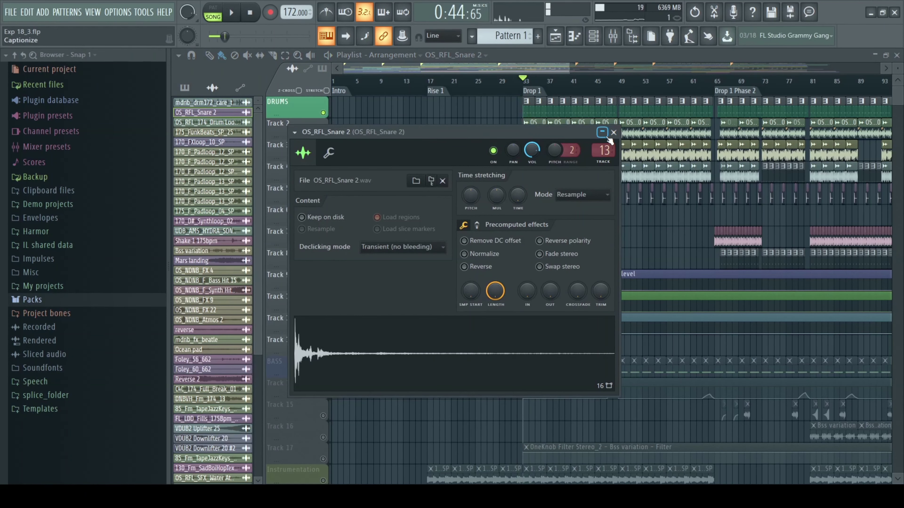
left_click(613, 132)
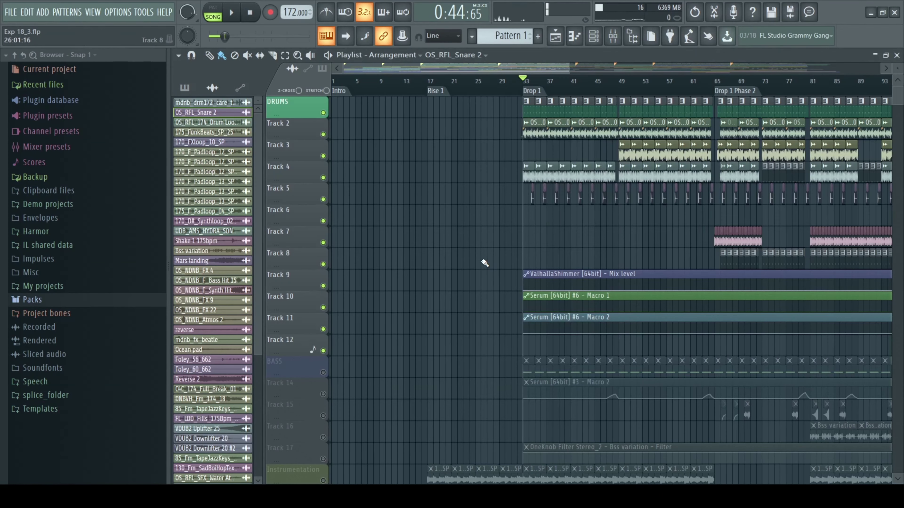
Start playback at Drop 1 and move it ahead to bar 49, where the Track 3 clips begin
key("space")
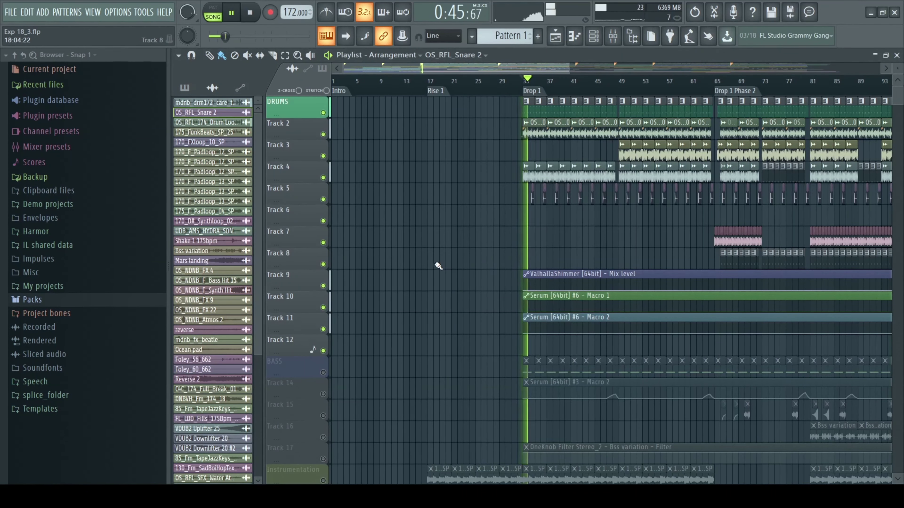
left_click(617, 81)
scroll(508, 110, "right", 3)
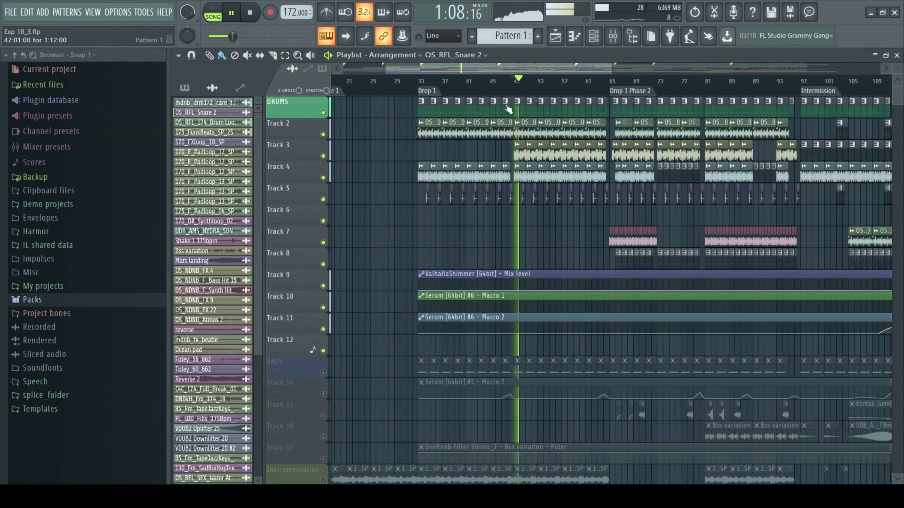
Stop playback, audition the 175_FunkBeats_SP_25 sample from Track 3, close its window, and play the arrangement again from bar 49
left_click(517, 145)
key("space")
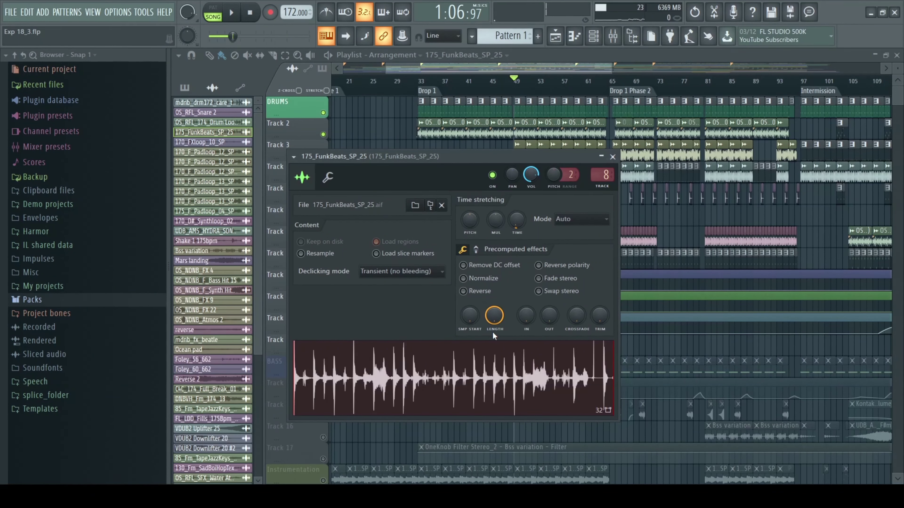
left_click(448, 369)
left_click_drag(399, 159, 353, 153)
left_click(566, 151)
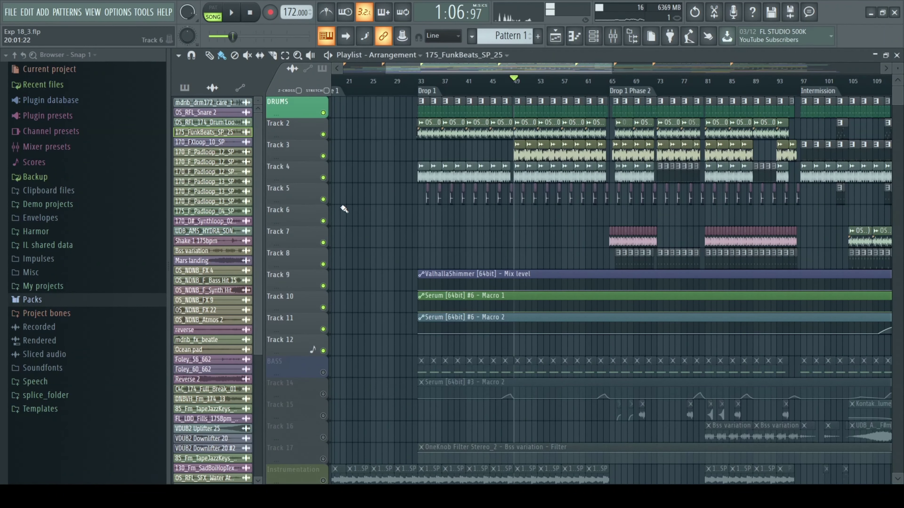
key("space")
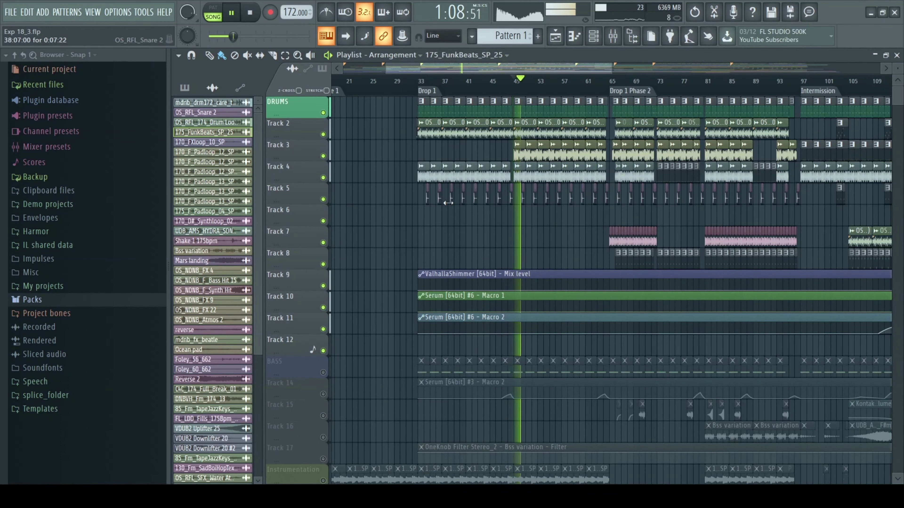
Stop playback, move the playhead to bar 63, and listen briefly to the drums leading into Drop 1 Phase 2
left_click_drag(386, 67, 466, 67)
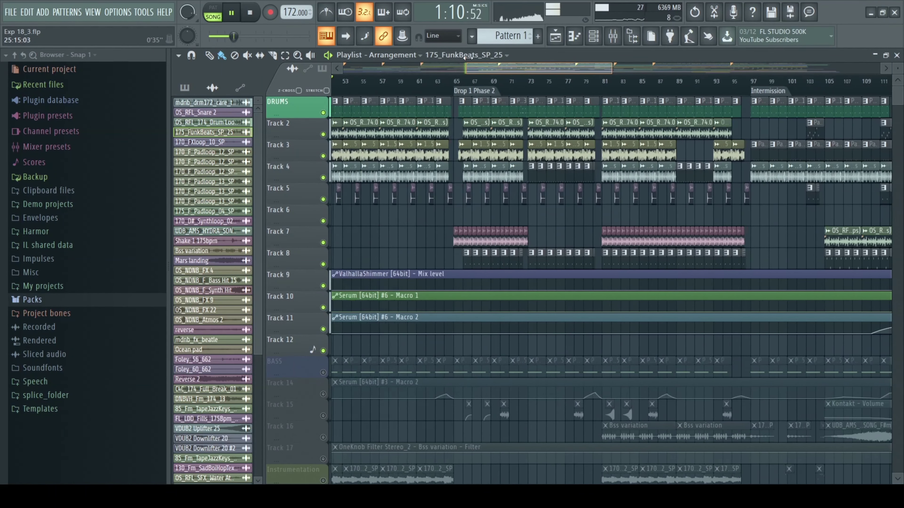
key("space")
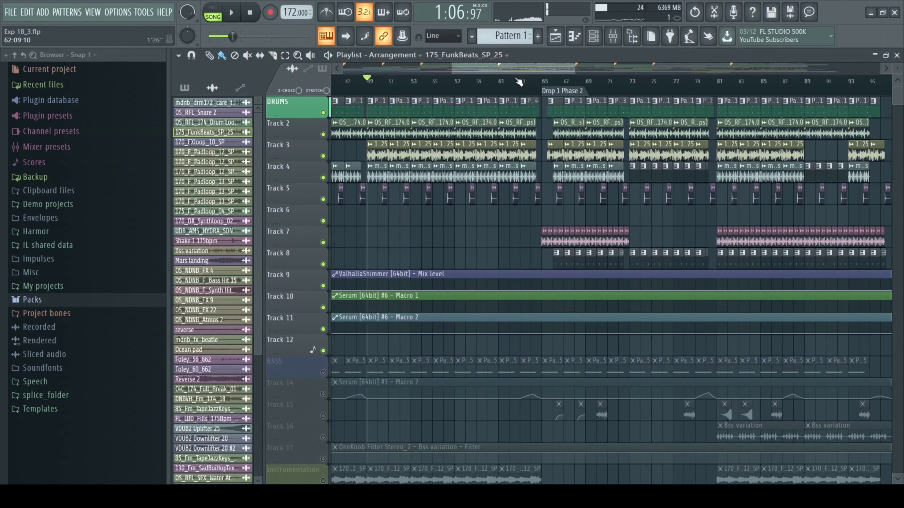
left_click(518, 82)
key("space")
key("space")
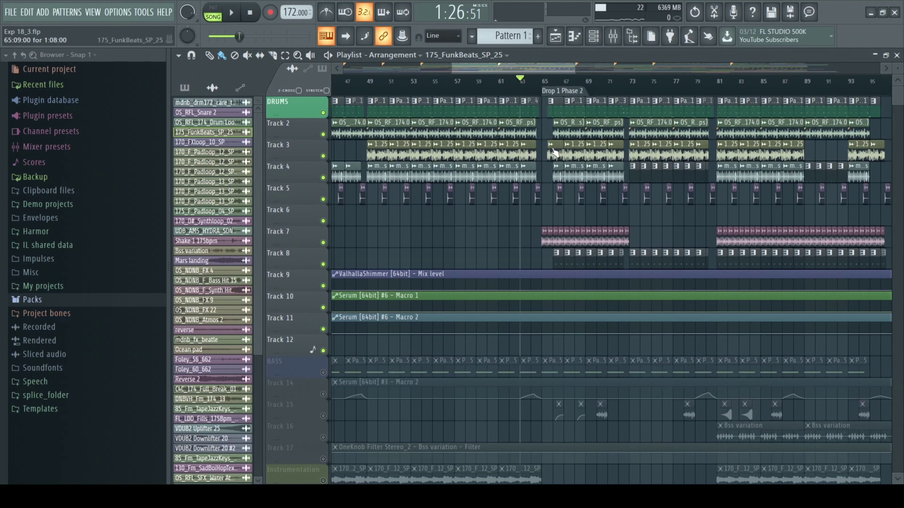
Place the playhead at the start of Drop 1 Phase 2, inspect the Shake 1 175bpm sample from Track 7, and close its window
scroll(443, 103, "right", 4)
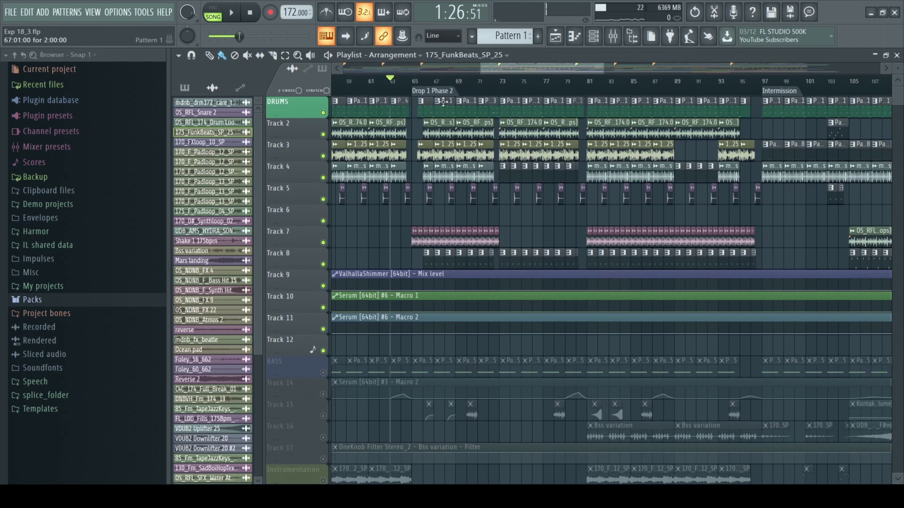
left_click(414, 80)
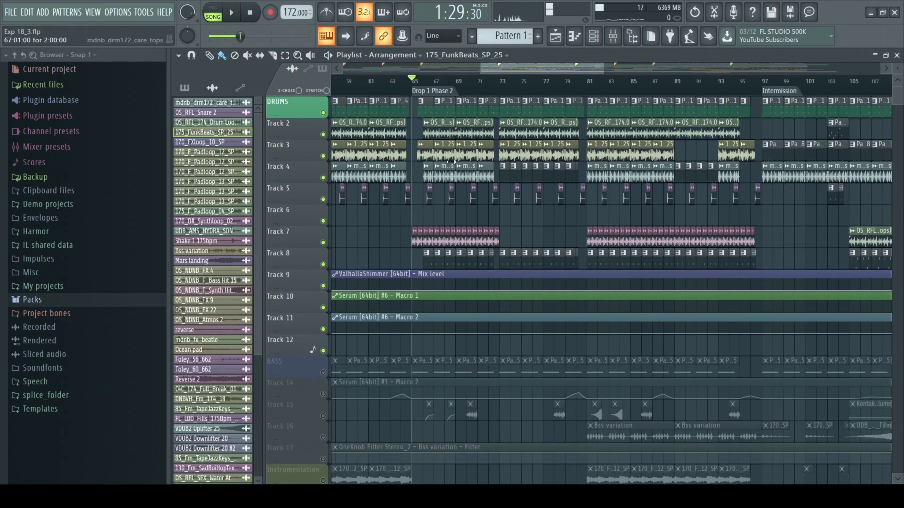
double_click(417, 241)
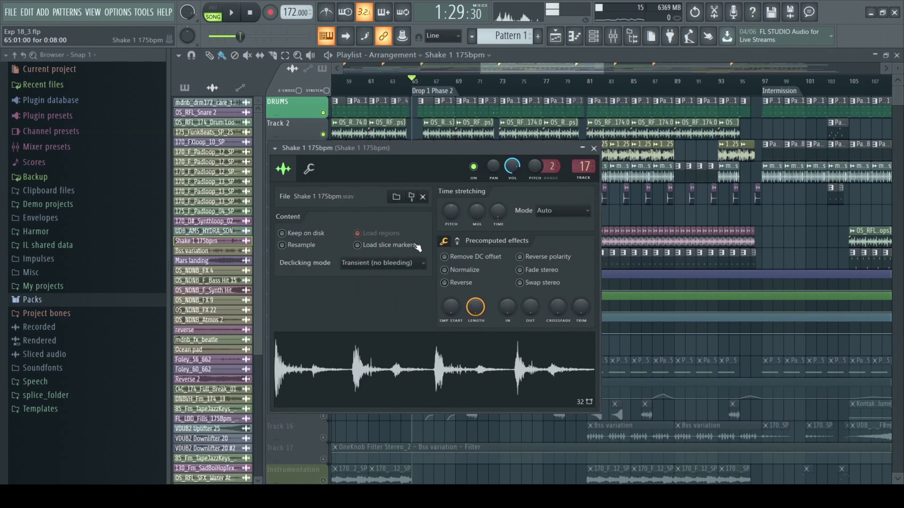
left_click_drag(405, 146, 443, 141)
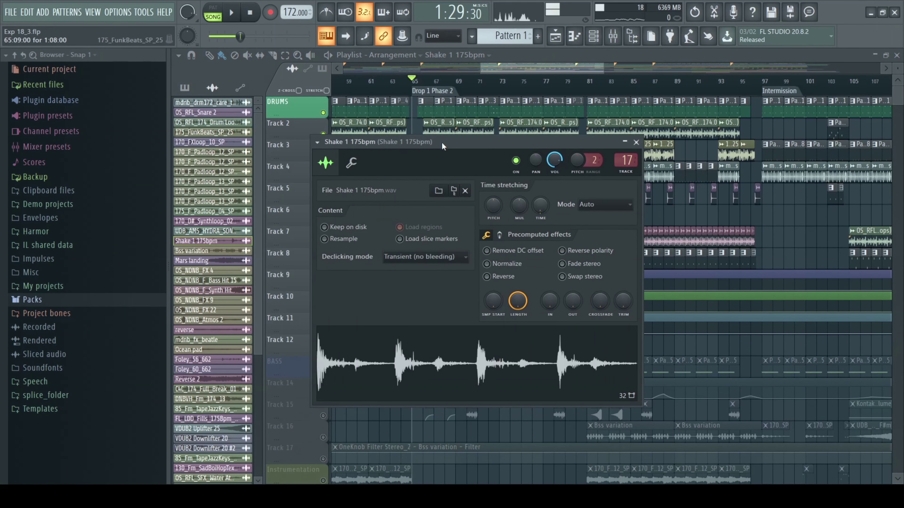
left_click(631, 142)
Listen to the shaker layer in the arrangement from the start of Drop 1 Phase 2, and stop playback
key("space")
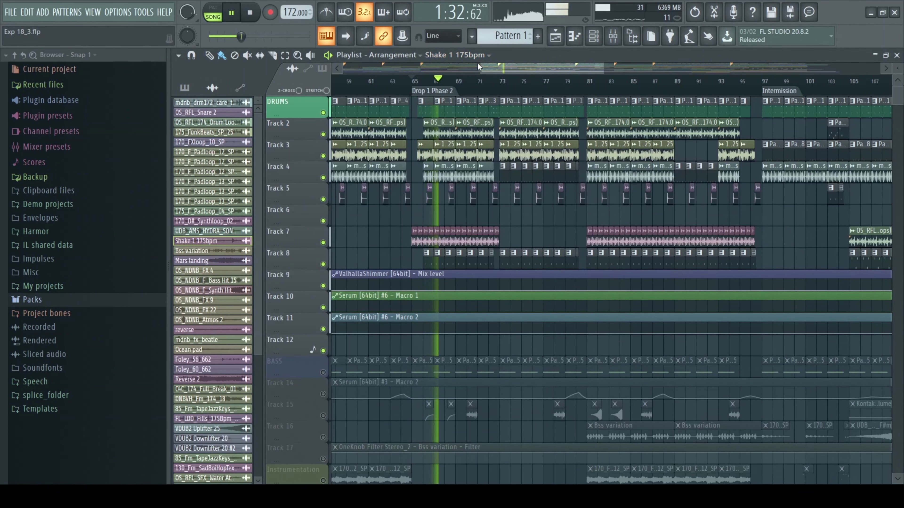
scroll(494, 202, "down", 3, "ctrl")
key("space")
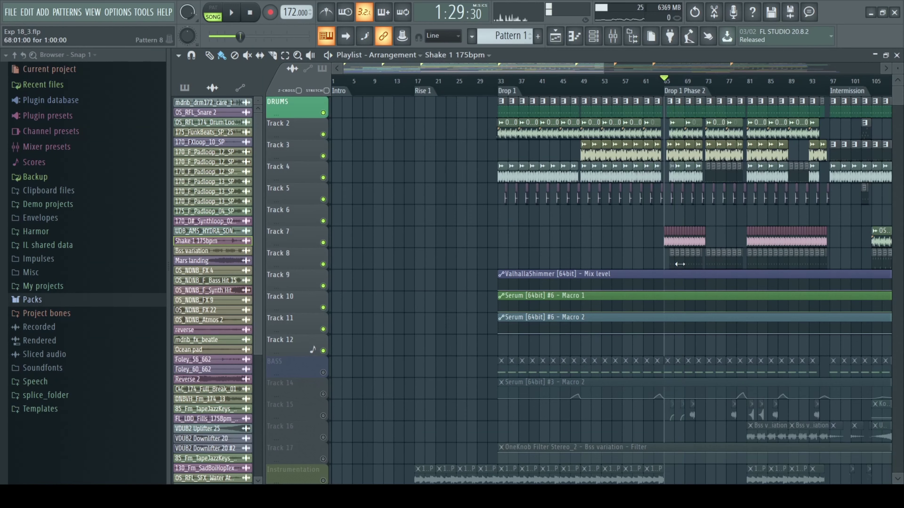
Open the Pattern 8 clip on Track 8, look at its Serum [64bit] #6 notes in the piano roll, and close the piano roll
key("8")
left_click(896, 55)
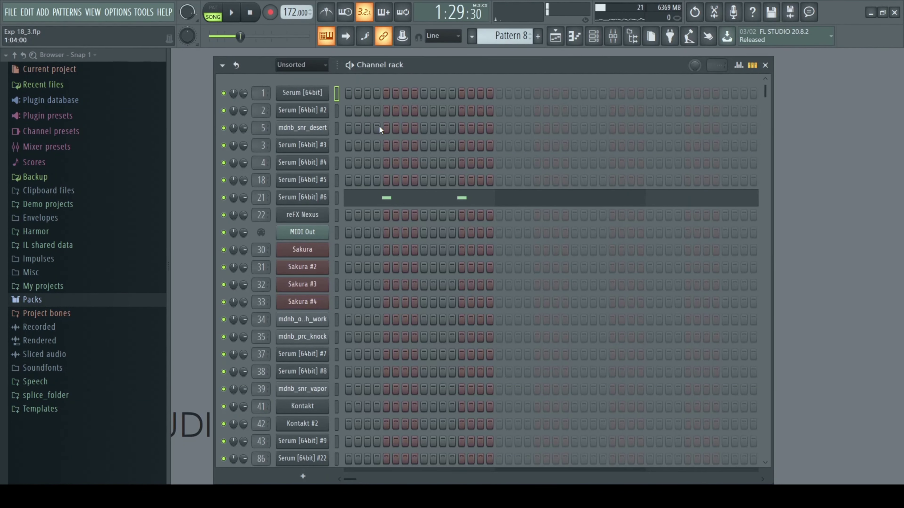
scroll(379, 126, "down", 5)
left_click(555, 36)
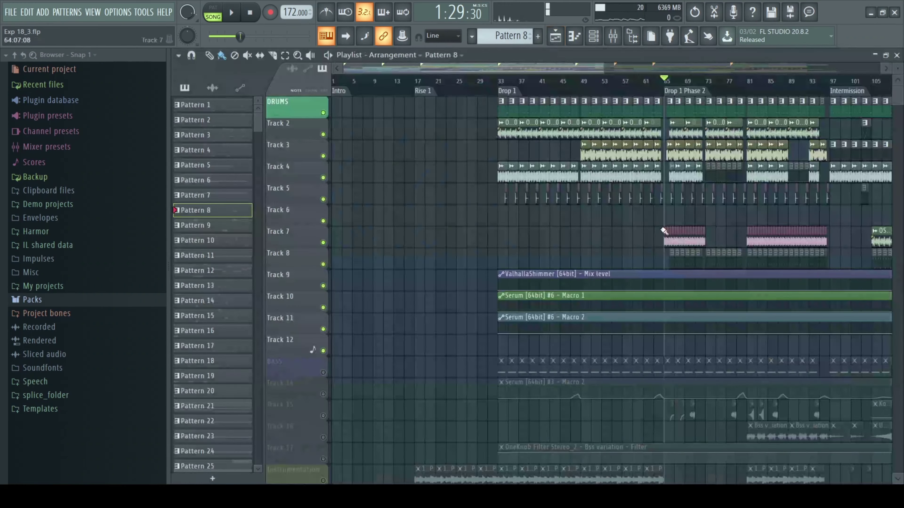
double_click(673, 260)
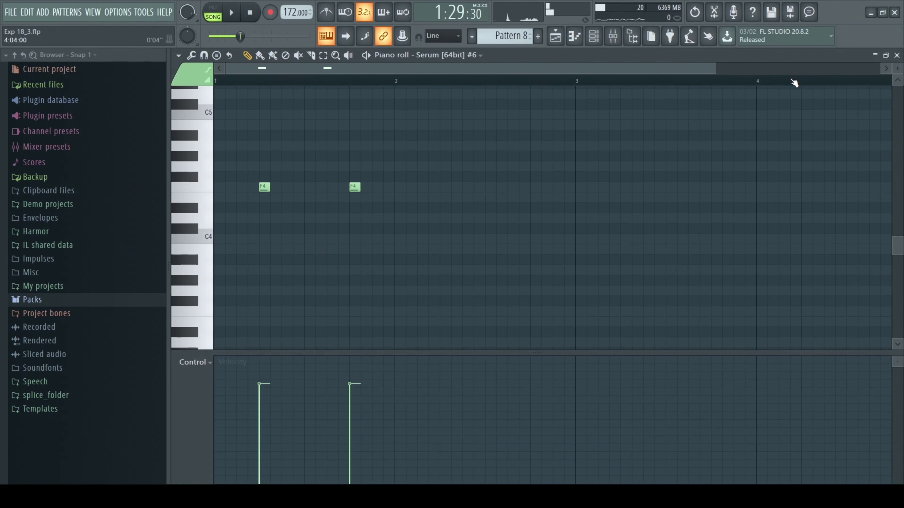
left_click(896, 55)
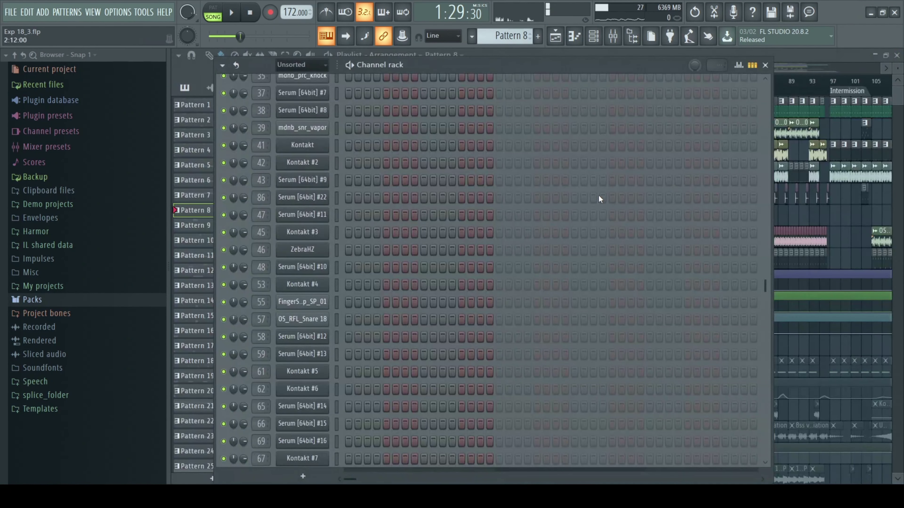
Open the Serum [64bit] #6 channel, audition the patch while examining its oscillator, noise and LFO 1 settings, and close the plugin
scroll(592, 274, "down", 2)
scroll(592, 271, "up", 10)
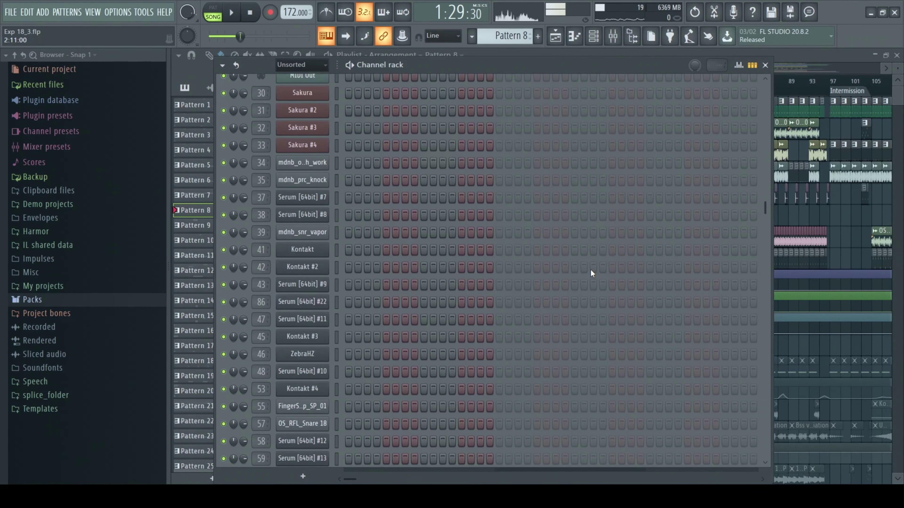
left_click(313, 198)
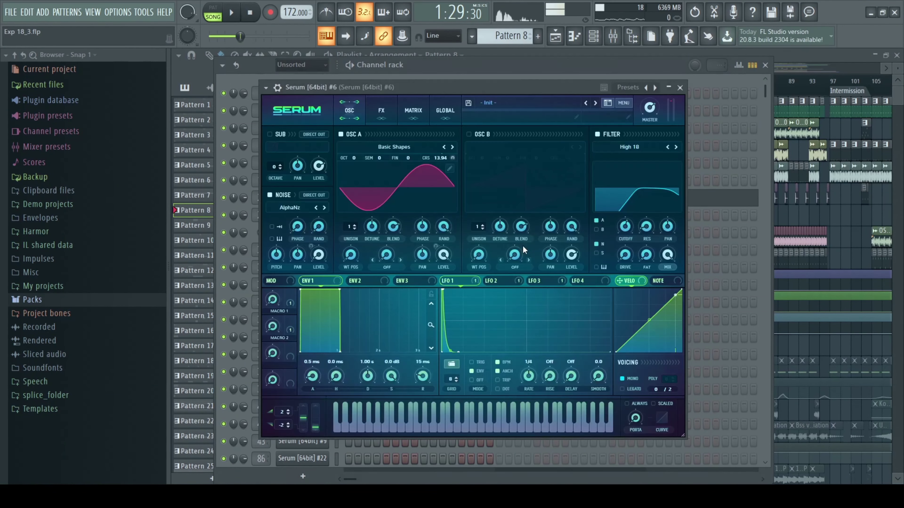
left_click_drag(463, 87, 489, 88)
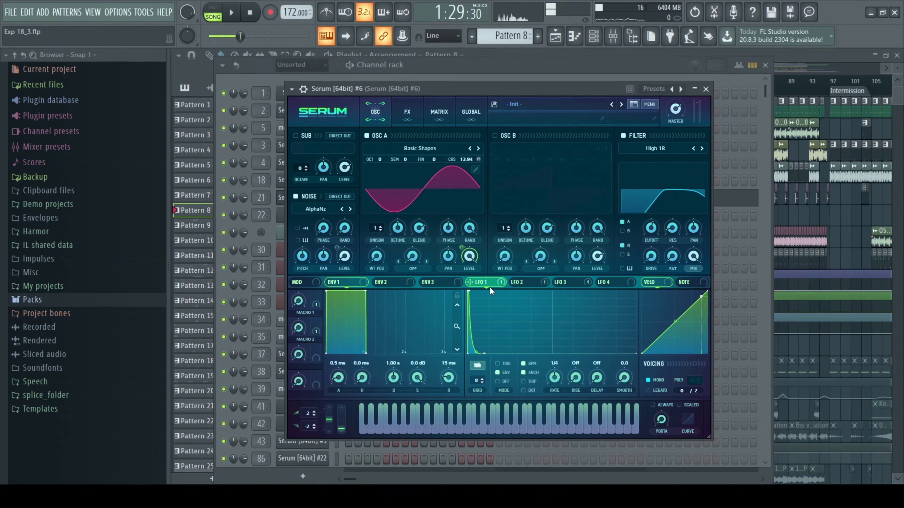
key("c")
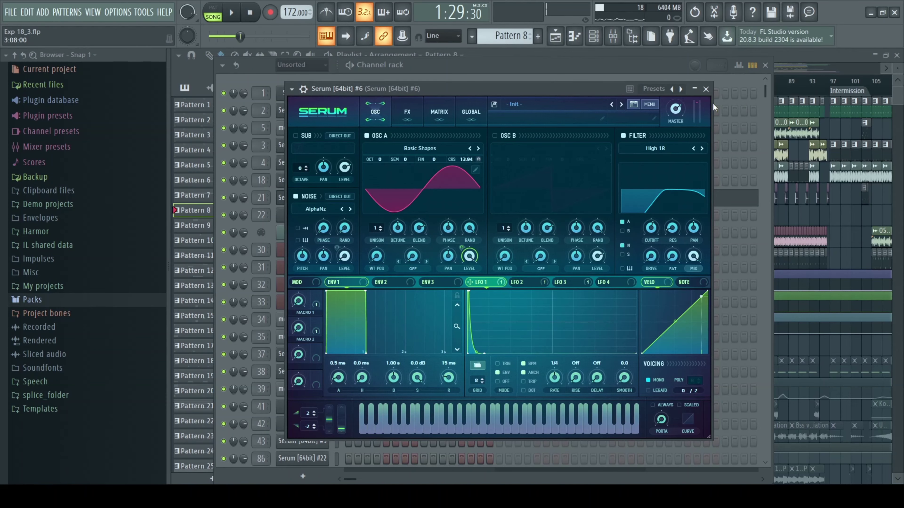
left_click(706, 89)
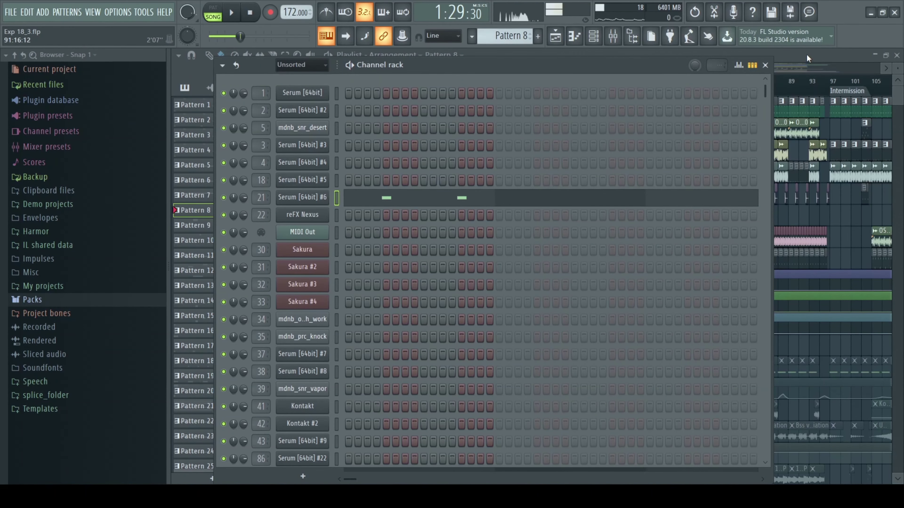
Reopen Serum [64bit] #6, examine its whole effects chain from distortion to equalizer, and close the plugin and the channel rack
left_click(322, 199)
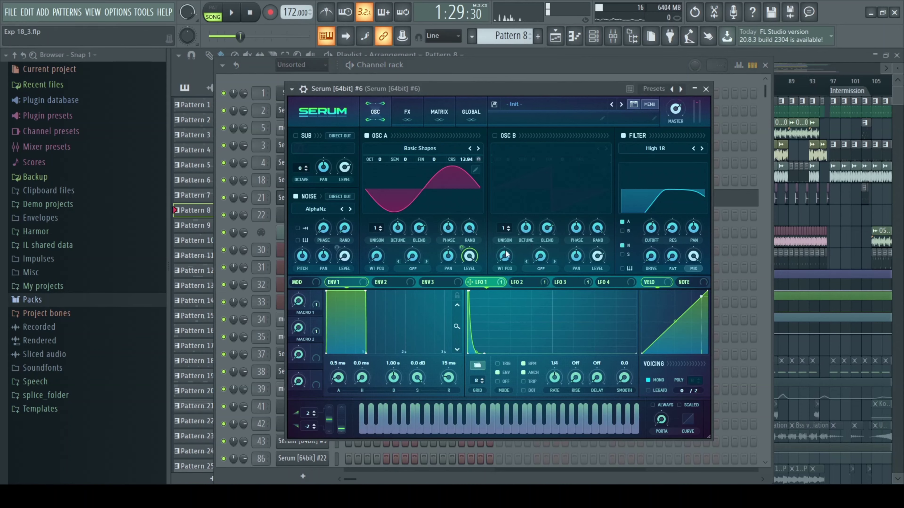
left_click(407, 113)
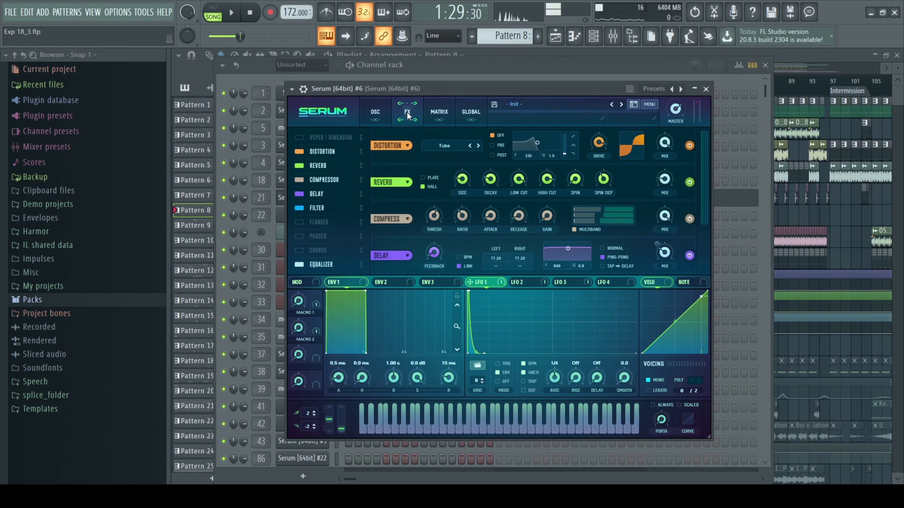
mouse_move(708, 158)
left_mouse_down()
mouse_move(707, 204)
mouse_move(704, 151)
left_mouse_up()
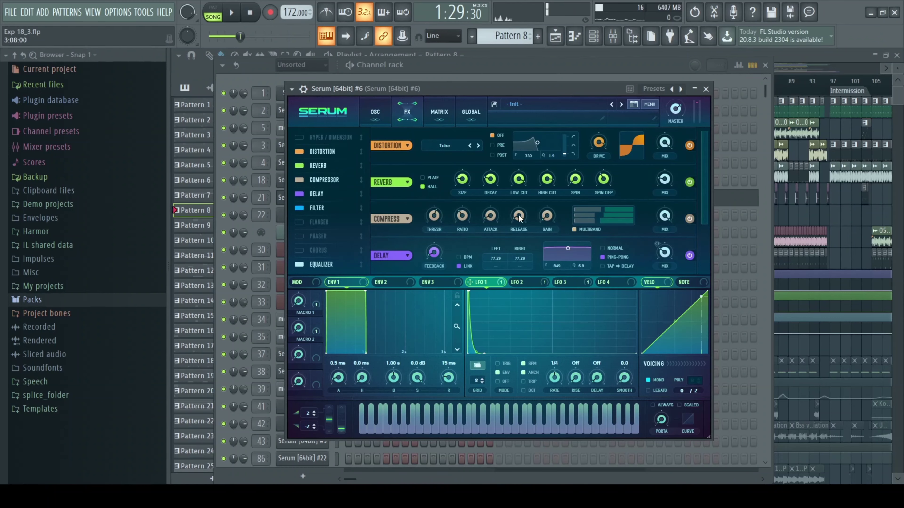
left_click_drag(703, 203, 710, 249)
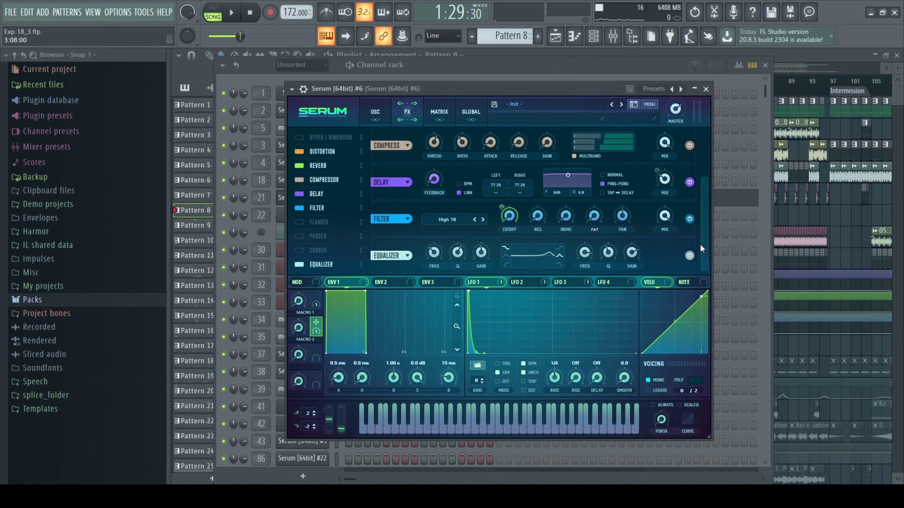
scroll(701, 246, "up", 4)
left_click(375, 111)
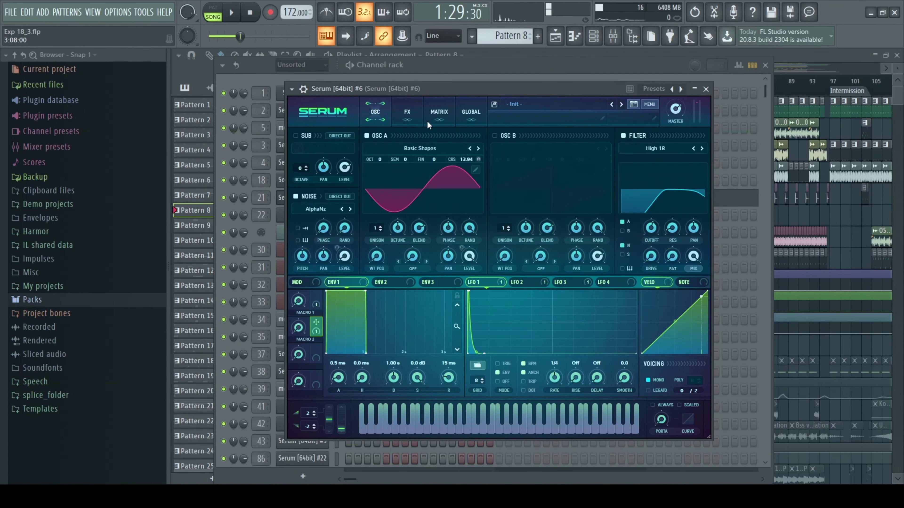
left_click(707, 89)
left_click(765, 65)
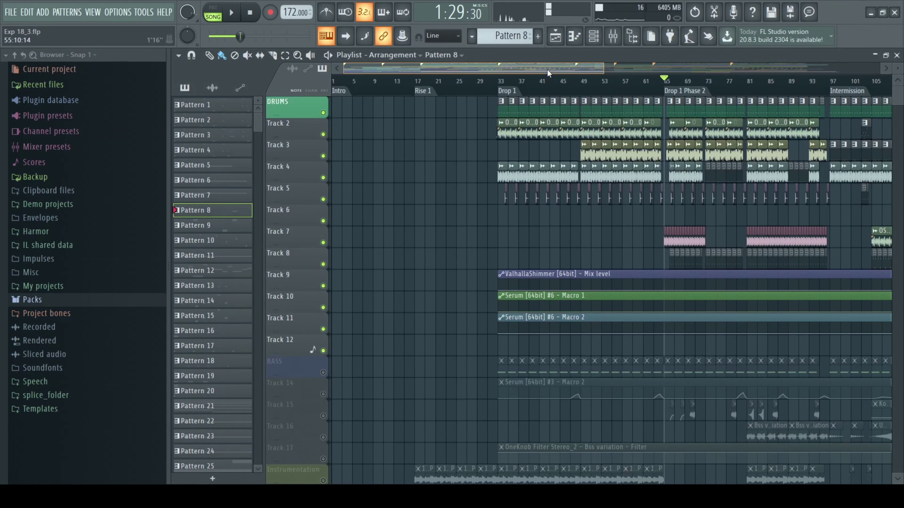
Show the whole arrangement in the playlist and select the ValhallaShimmer [64bit] - Mix level automation clip on Track 9
left_click_drag(547, 69, 632, 64)
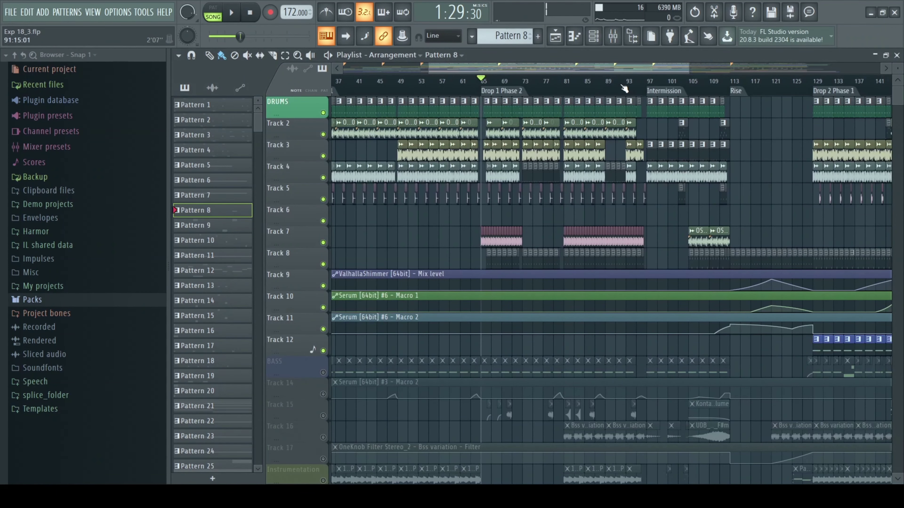
left_click_drag(688, 69, 880, 69)
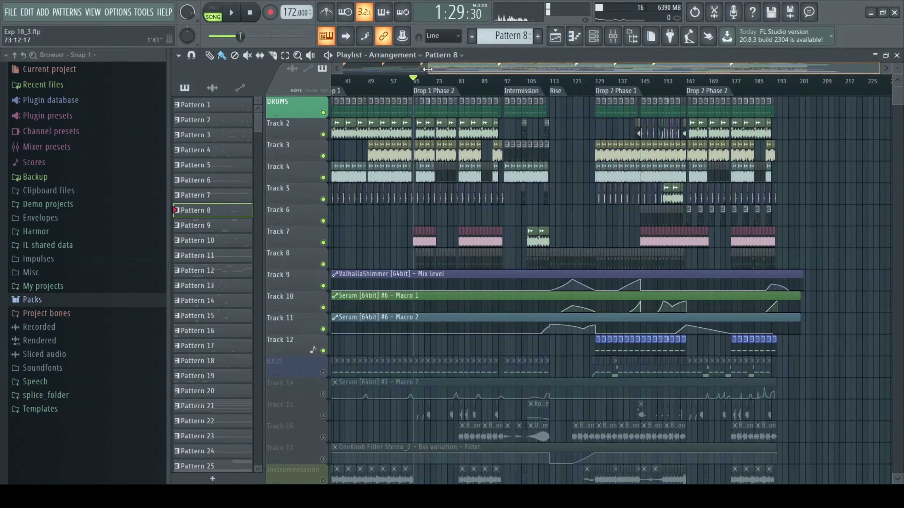
left_click_drag(427, 69, 343, 69)
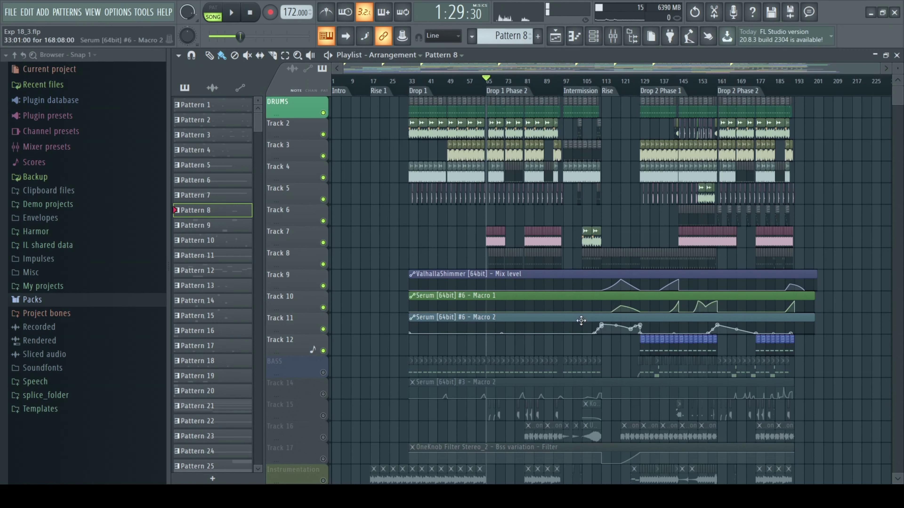
left_click(571, 286)
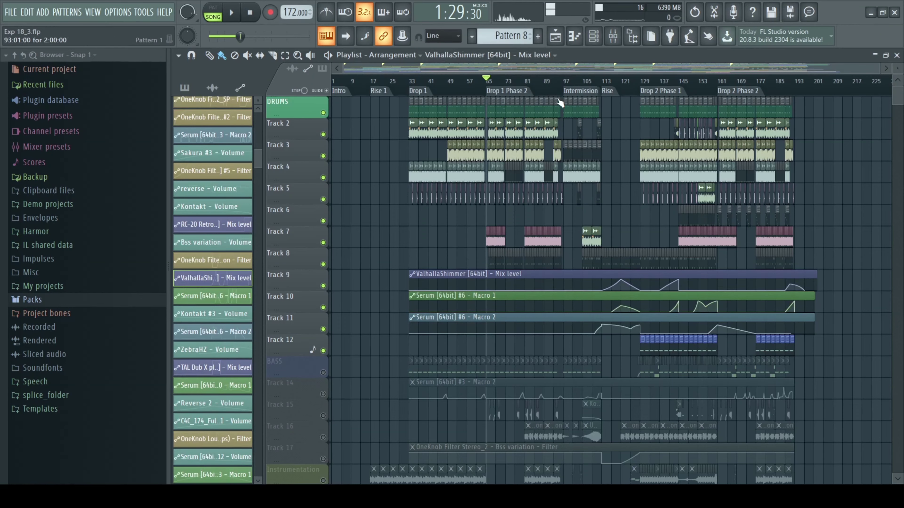
Play the Rise section, check ValhallaShimmer on the Serum [64bit] #6 mixer track, return to the playlist, and stop playback
left_click(598, 87)
key("space")
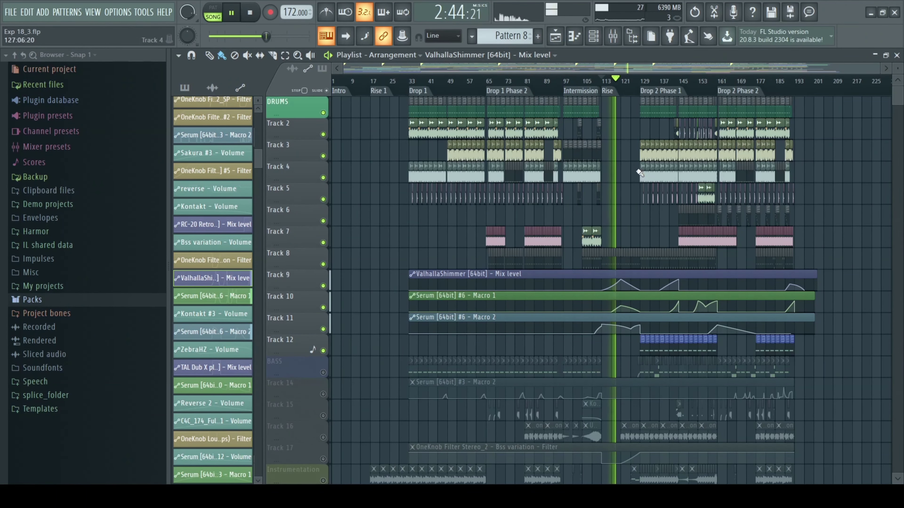
key("F9")
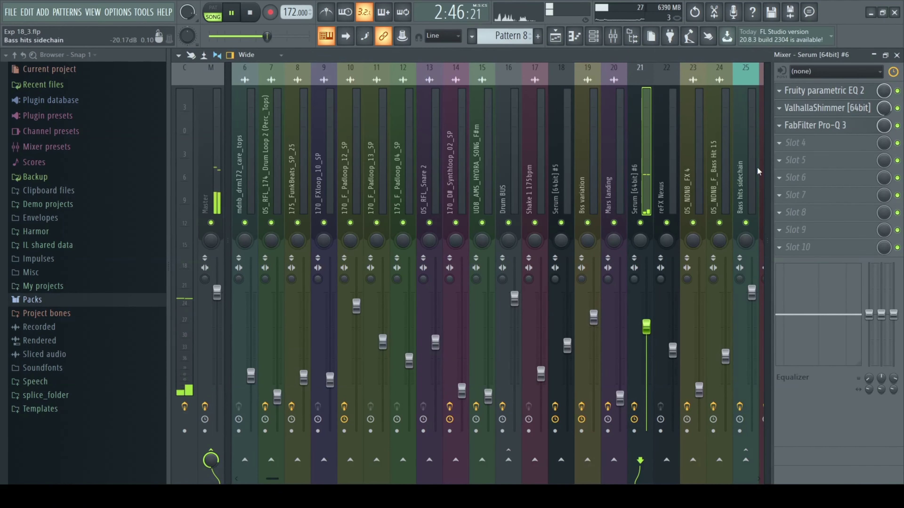
left_click(847, 108)
left_click(609, 153)
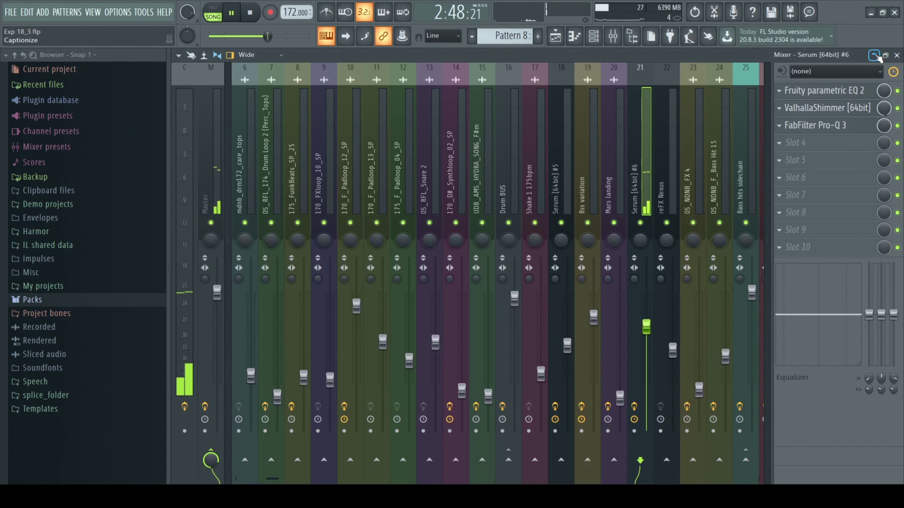
key("F5")
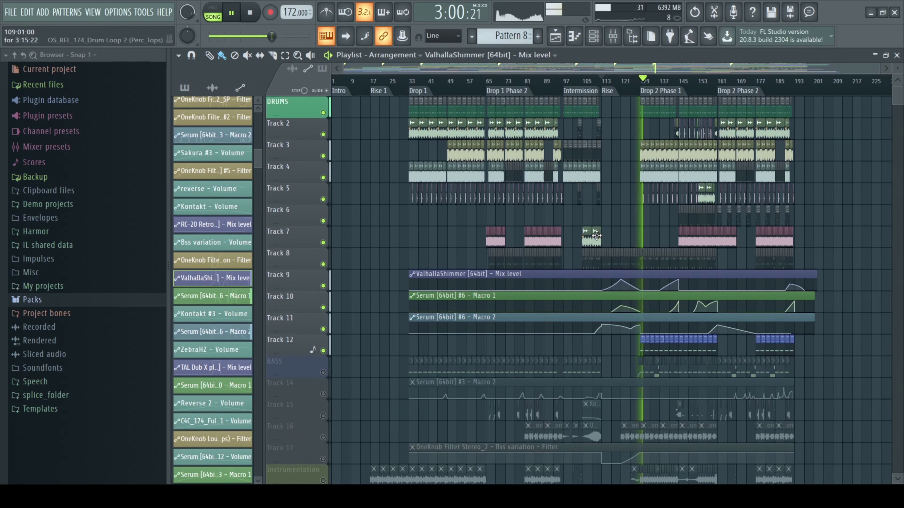
key("space")
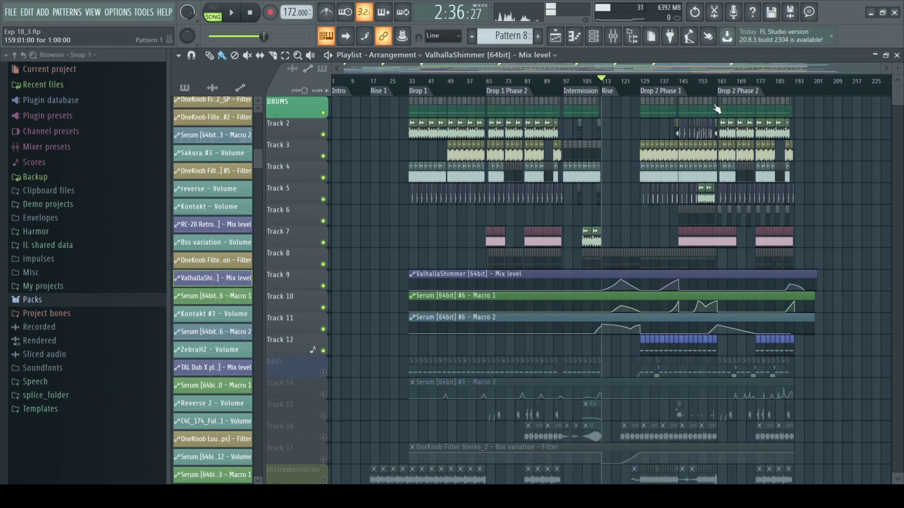
Play from the start of Drop 2 Phase 1, move ahead to about bar 141, and stop playback
left_click(644, 86)
key("space")
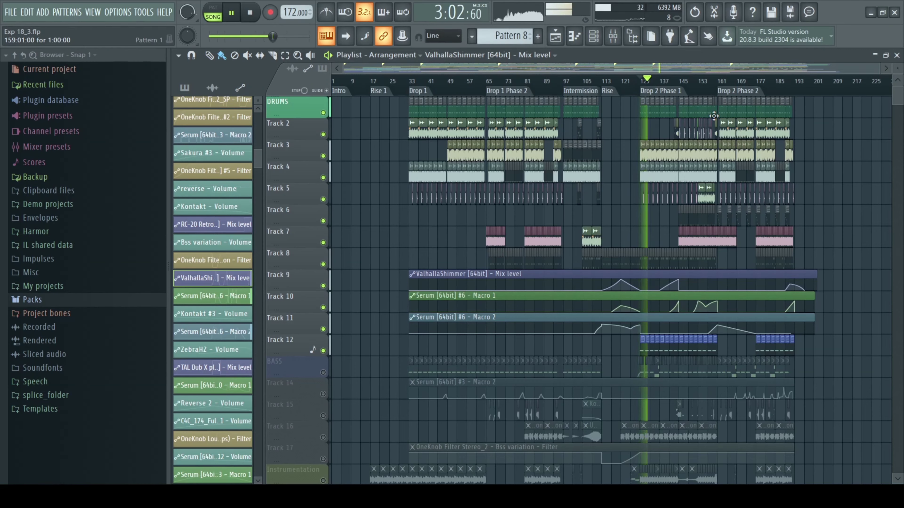
left_click(668, 83)
key("space")
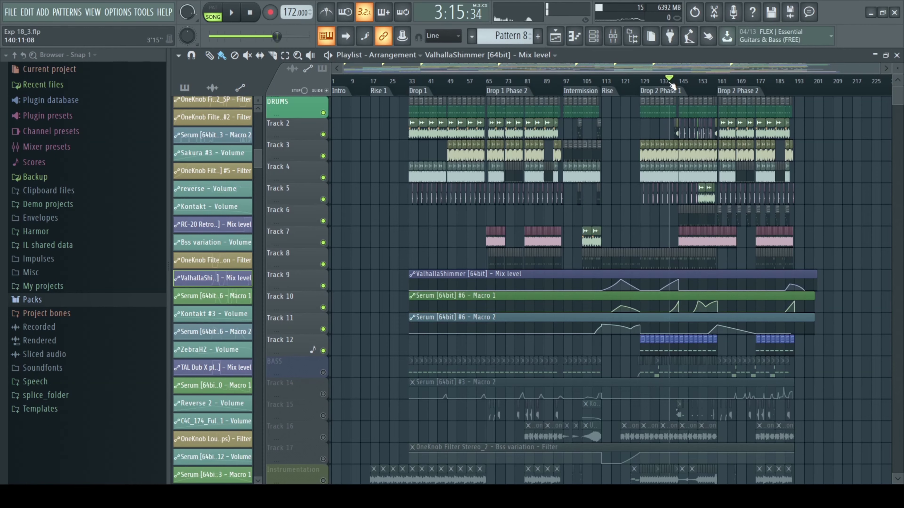
Play the drums from Drop 2 Phase 1 into the start of Drop 2 Phase 2, and stop playback
key("space")
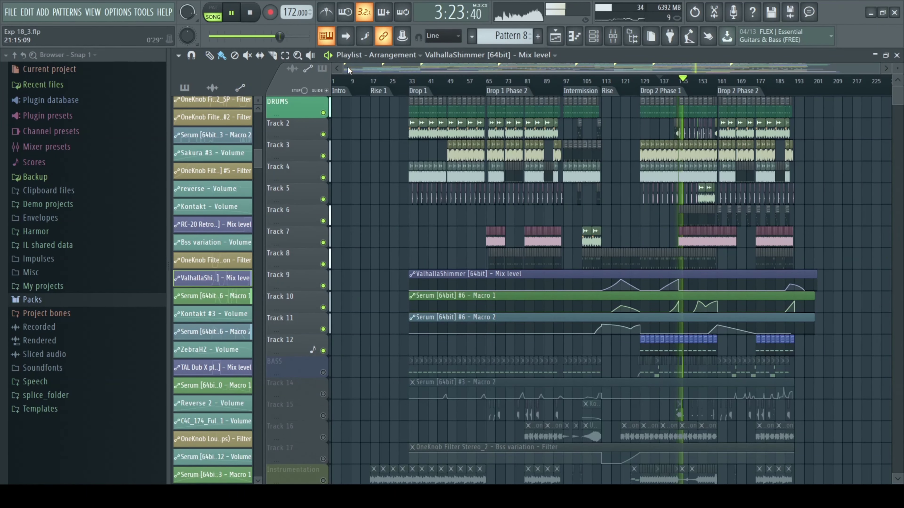
left_click_drag(348, 67, 539, 65)
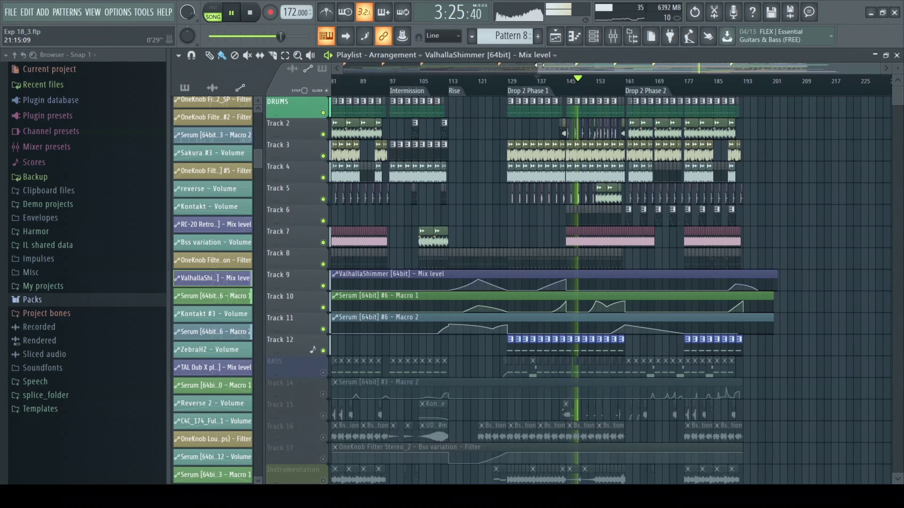
double_click(539, 69)
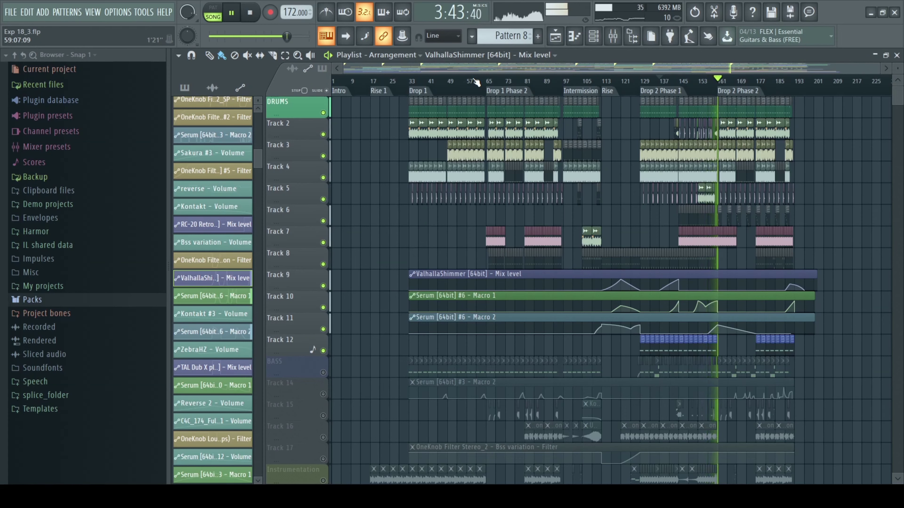
key("space")
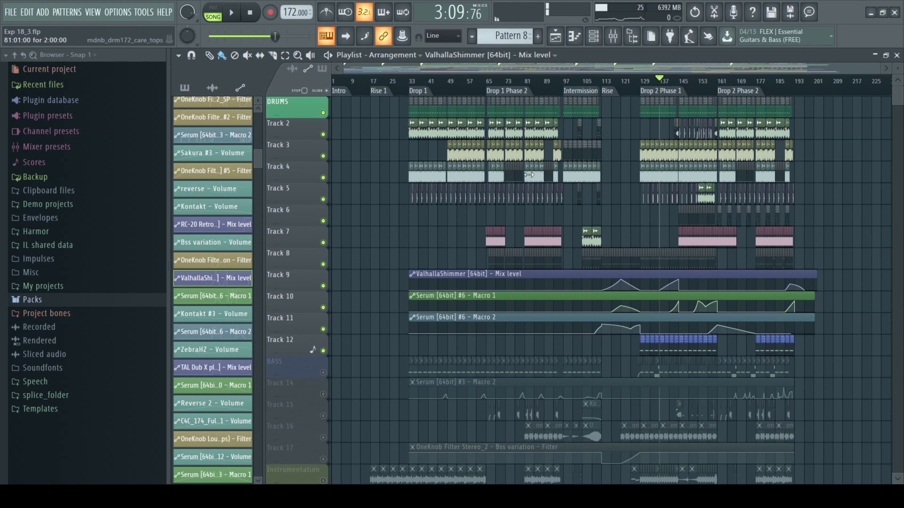
Select the BASS pattern from Track 12, close the playlist, and audition its Serum [64bit] #11 patch from the channel rack
left_click(643, 349)
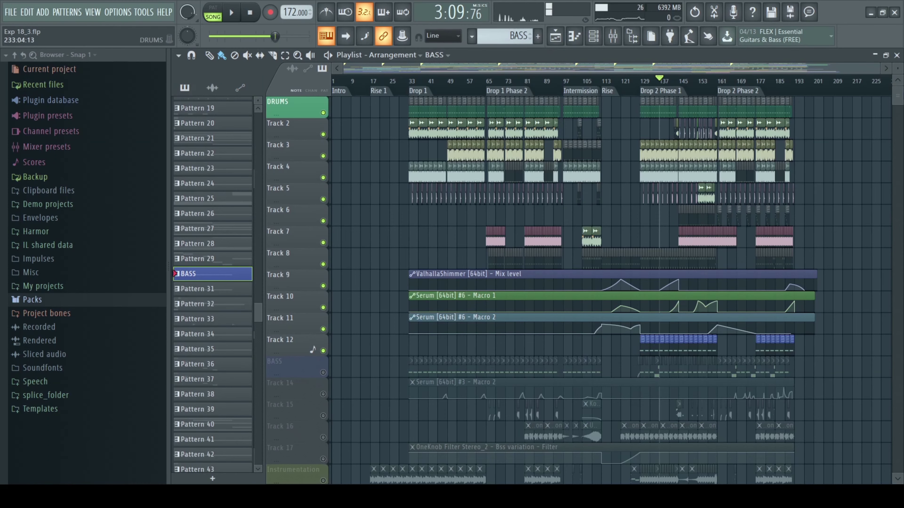
left_click(897, 55)
scroll(426, 189, "down", 5)
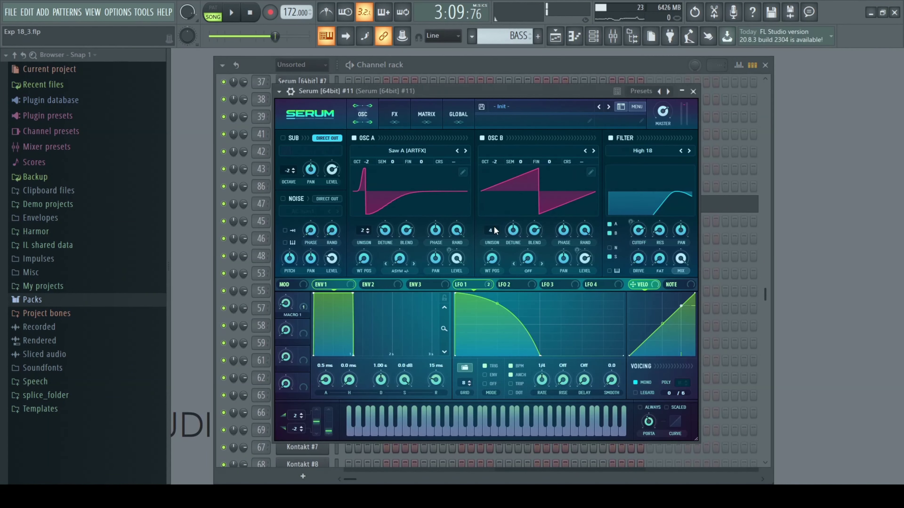
key("c")
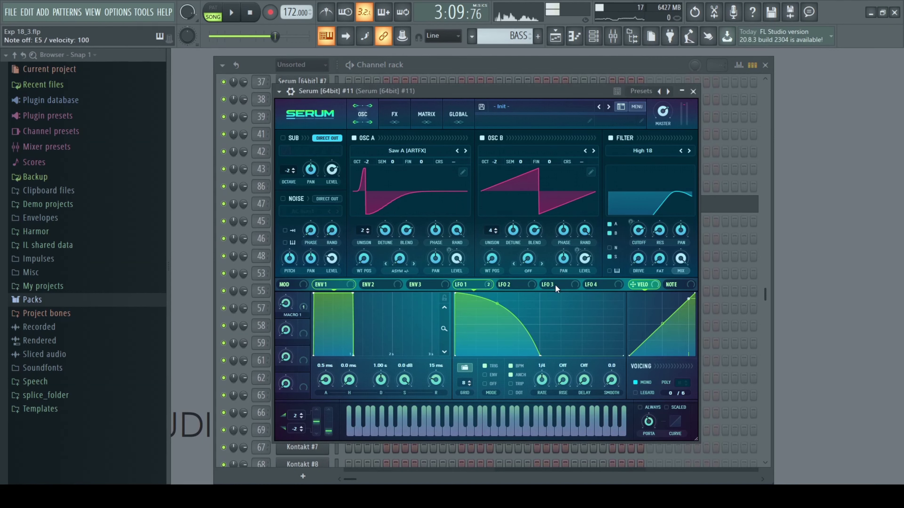
Examine the distortion effect, oscillators and LFO 1 of Serum [64bit] #11, and close the plugin
left_click(398, 118)
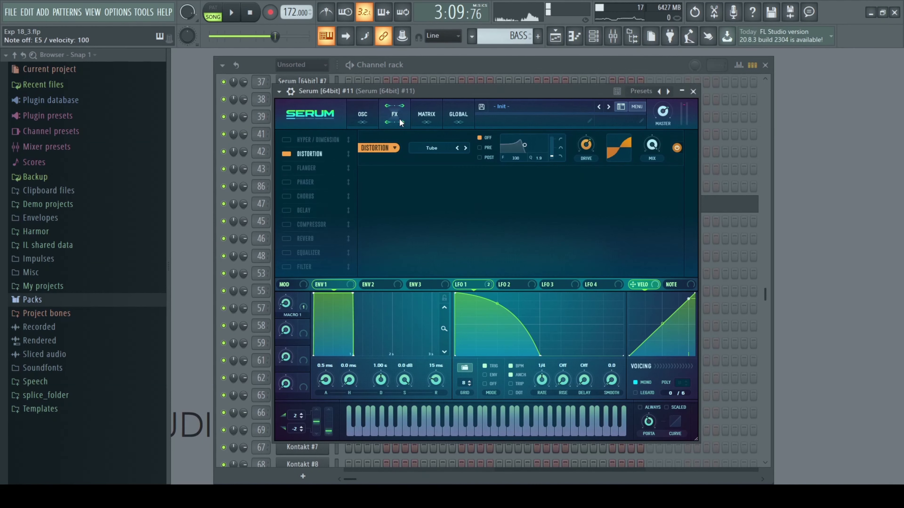
left_click(359, 122)
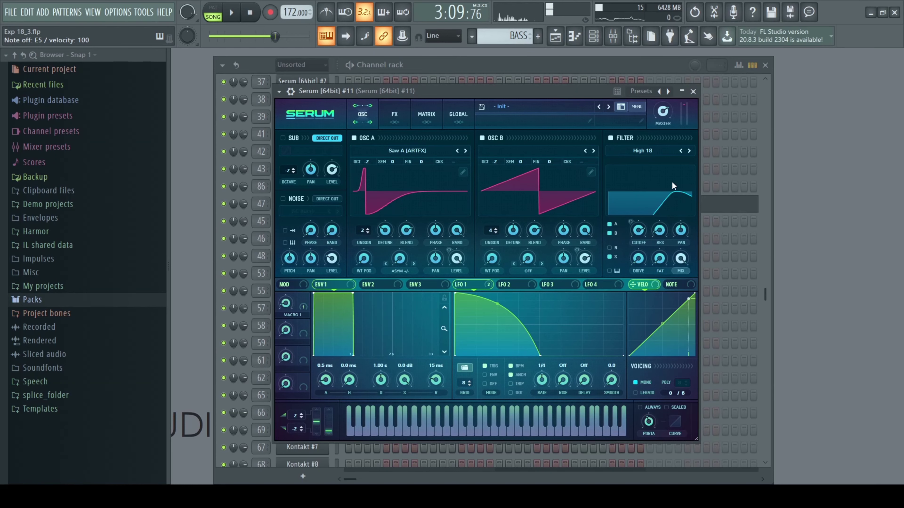
left_click(394, 115)
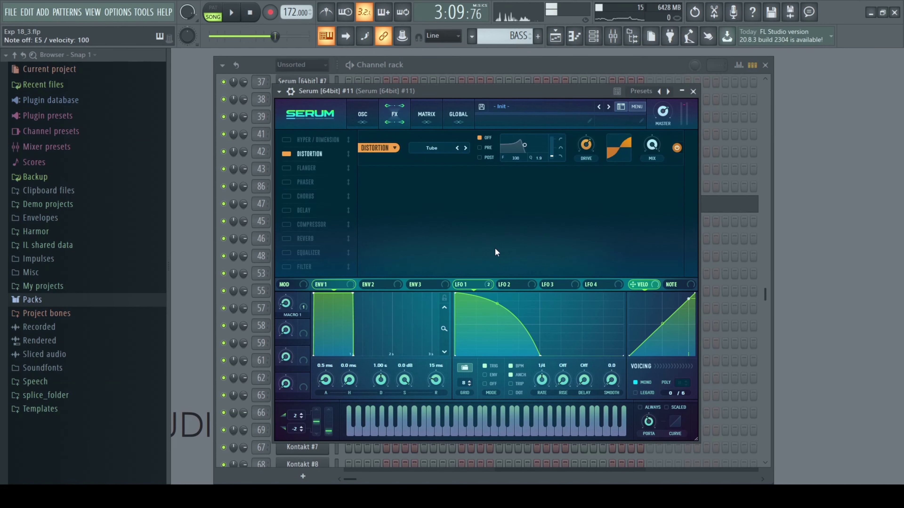
left_click(367, 113)
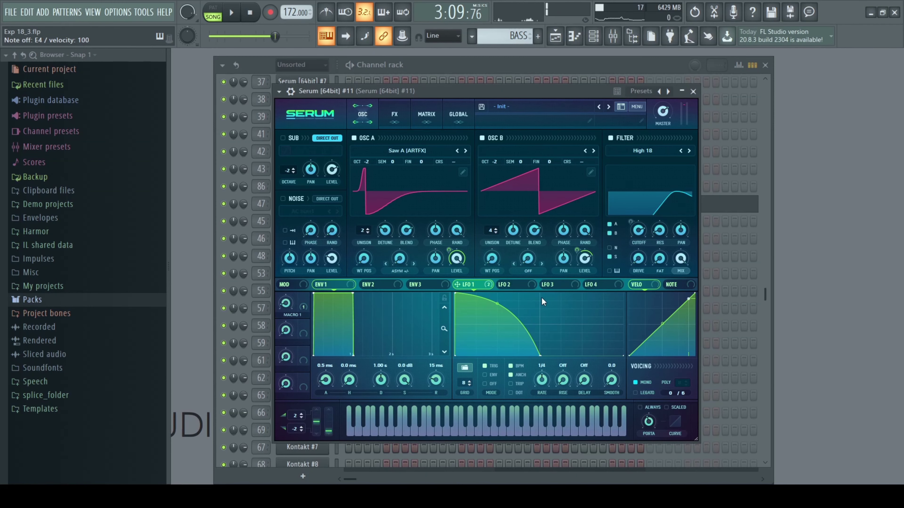
left_click(693, 91)
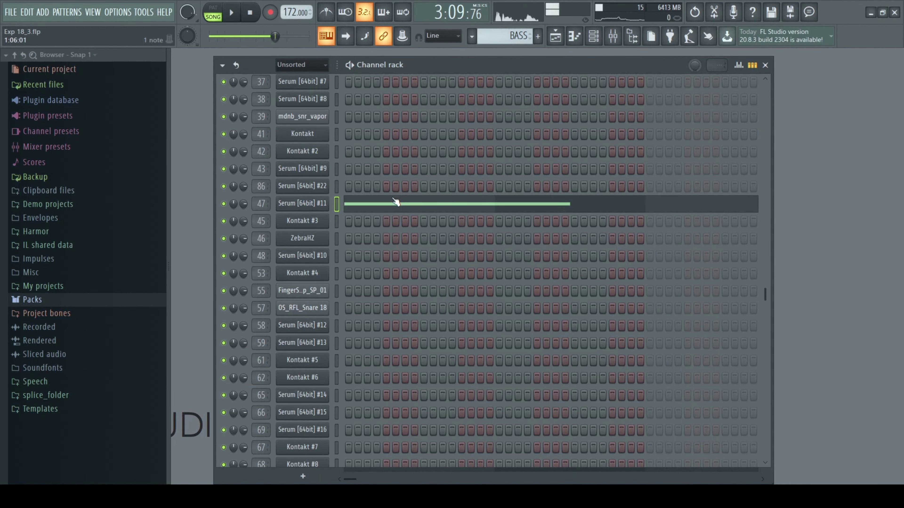
Check the Serum [64bit] #11 mixer track for effects and return to the playlist
left_click(613, 39)
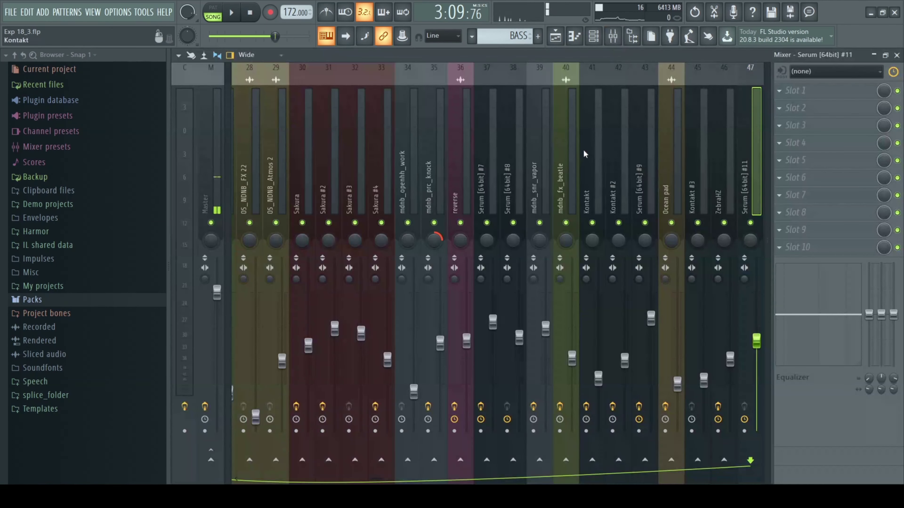
left_click(897, 55)
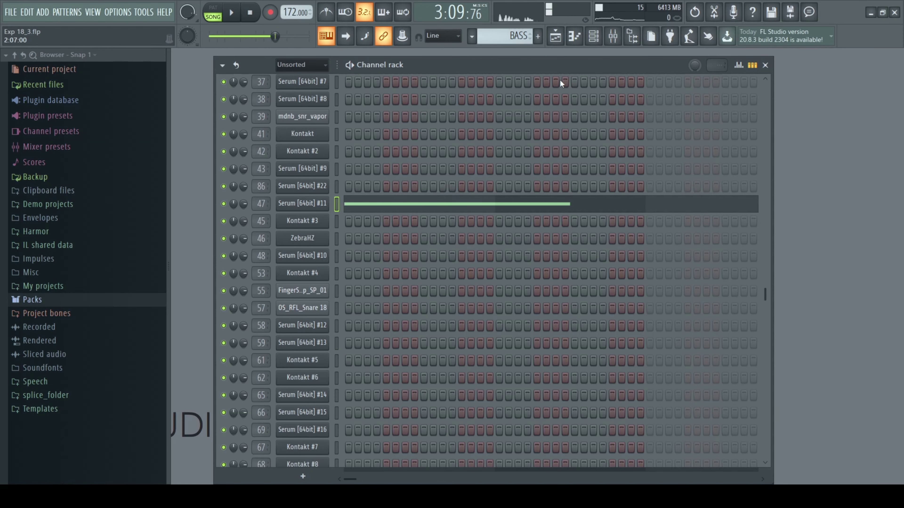
left_click(555, 35)
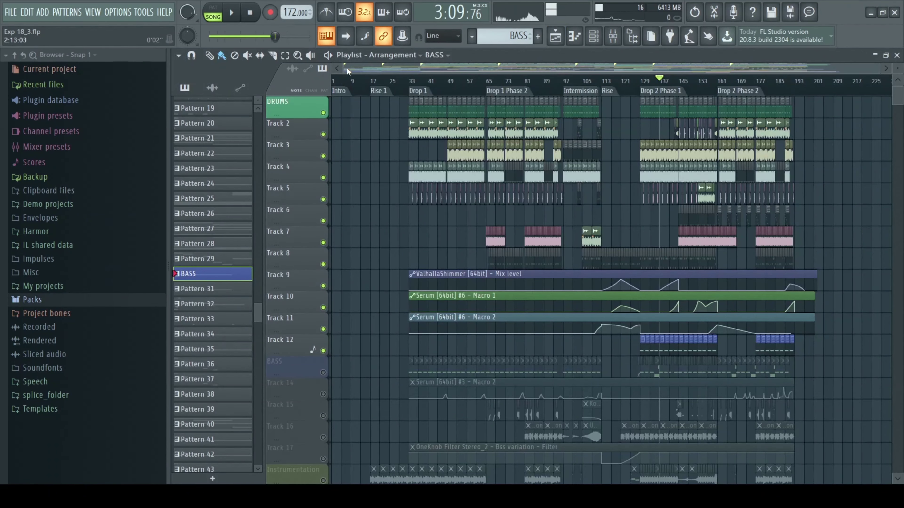
Fit the playlist view to the arrangement up to about bar 201 and look over the tracks from DRUMS downward
mouse_move(344, 68)
left_mouse_down()
mouse_move(659, 69)
mouse_move(343, 67)
left_mouse_up()
left_click_drag(881, 68, 833, 75)
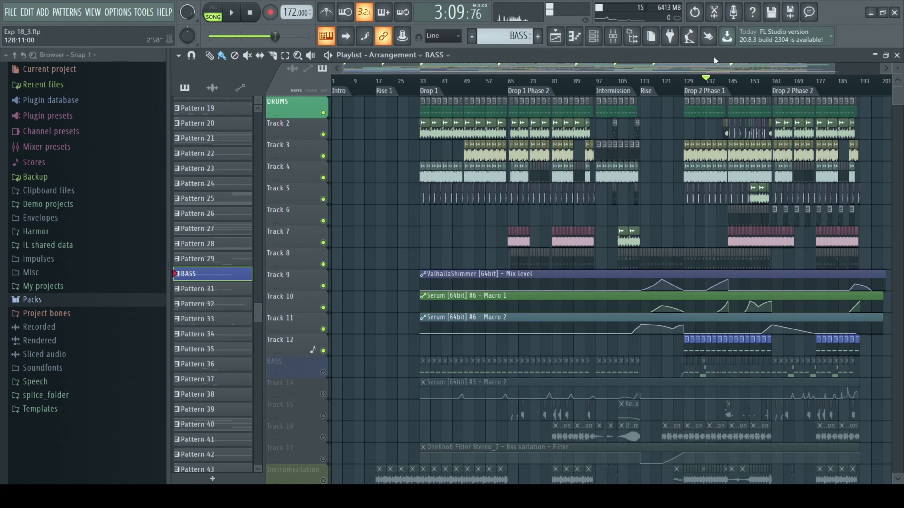
left_click_drag(838, 67, 834, 64)
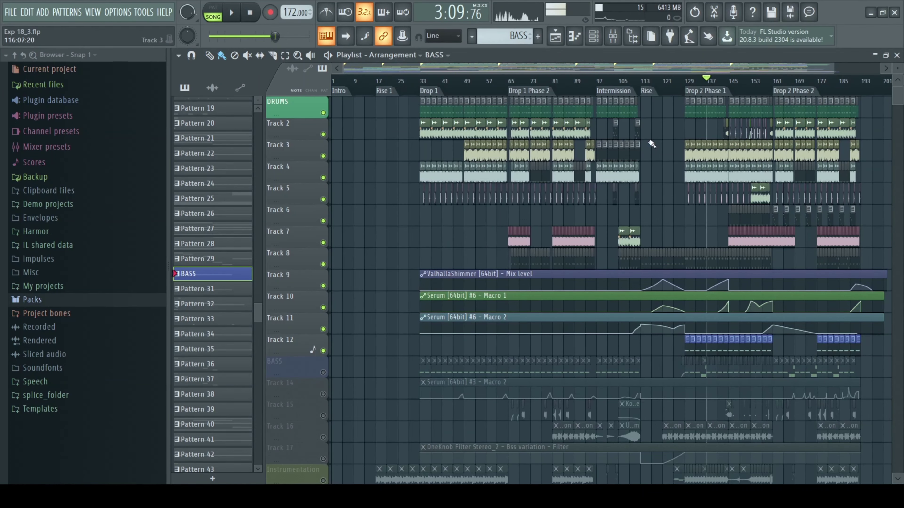
scroll(679, 223, "down", 3)
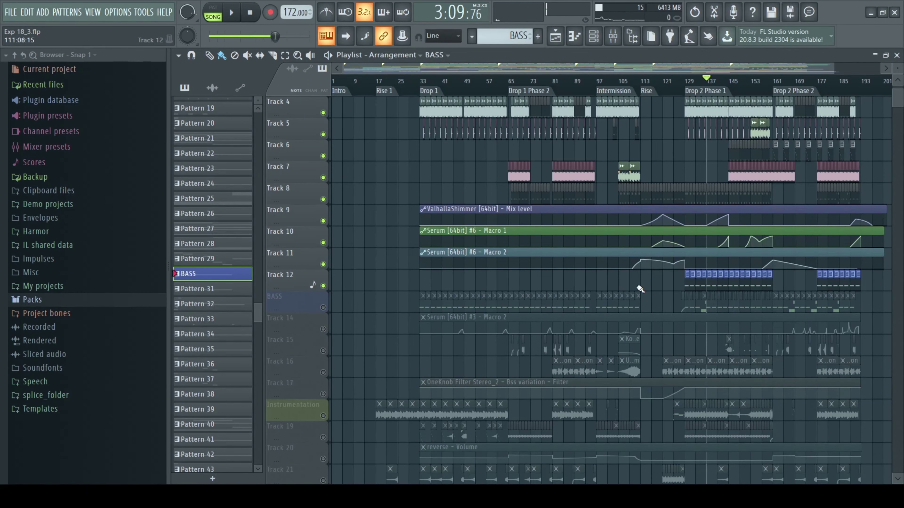
scroll(633, 264, "up", 3)
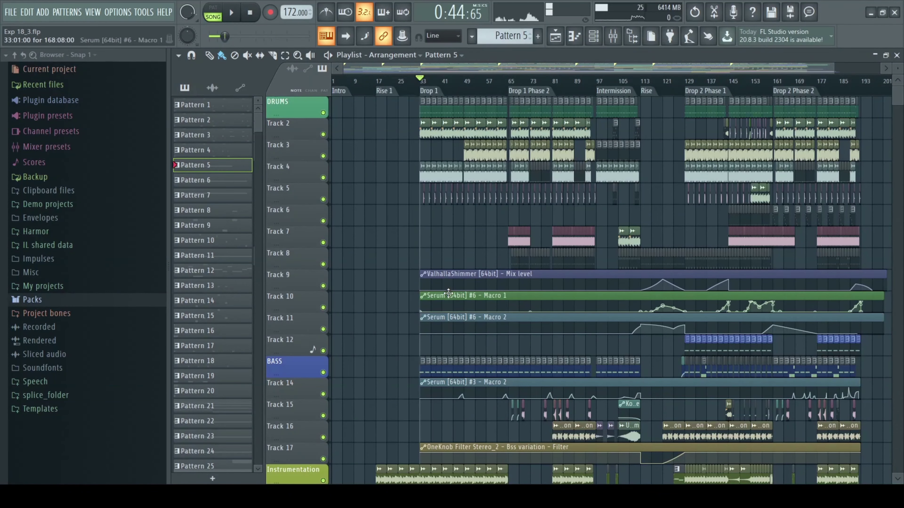
Play the start of Drop 1 with the bass and instrumentation tracks in view, and stop playback
scroll(392, 290, "down", 2)
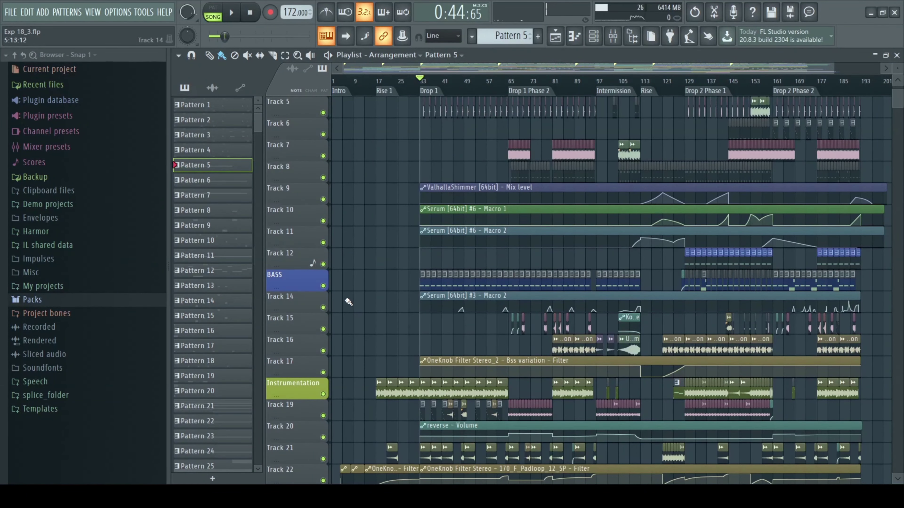
key("space")
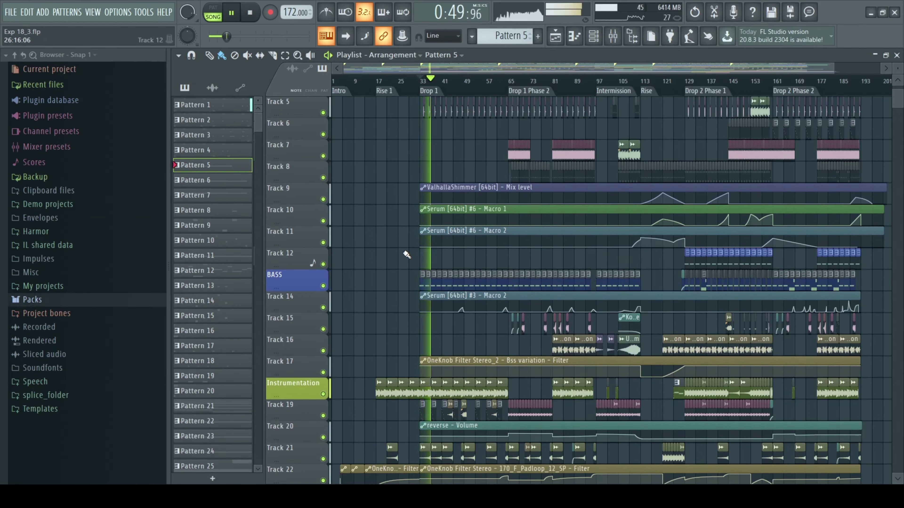
key("space")
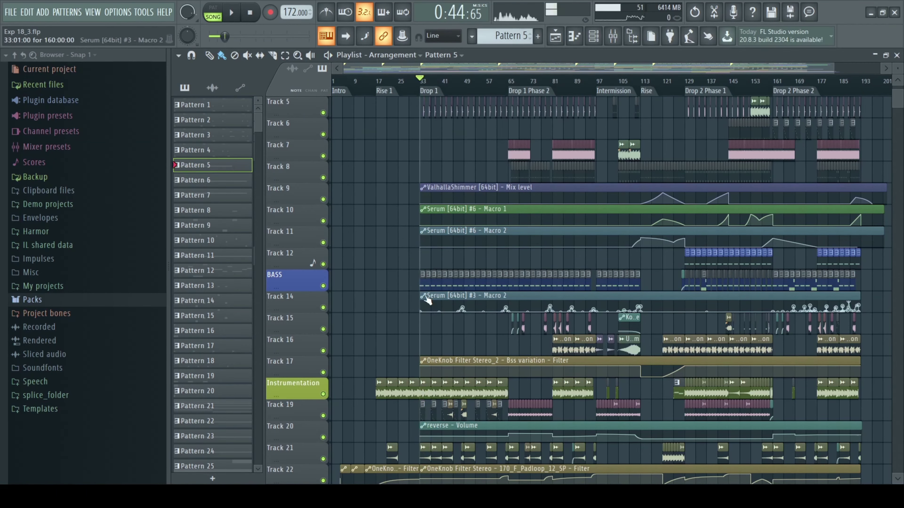
Audition Serum [64bit] #3 from the channel rack, examine its effects page, oscillators and Macro 2 modulation, and close the plugin
key("F6")
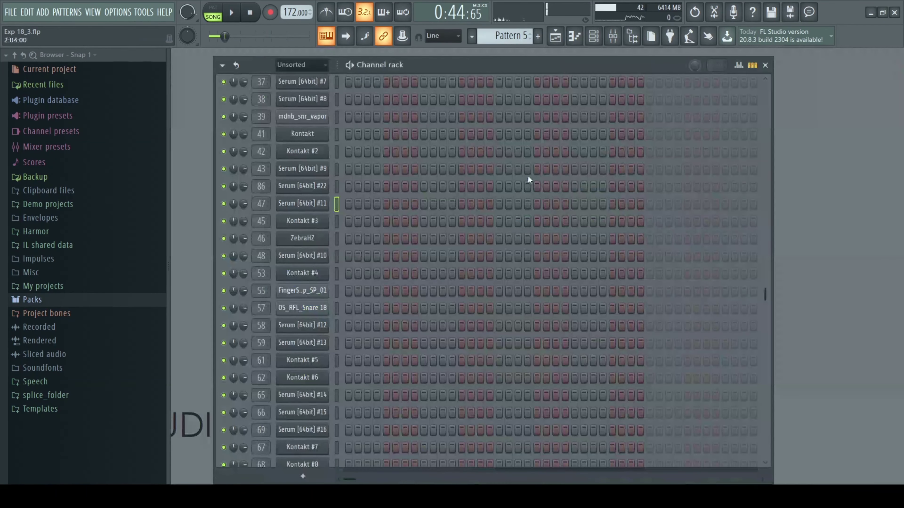
scroll(433, 285, "up", 6)
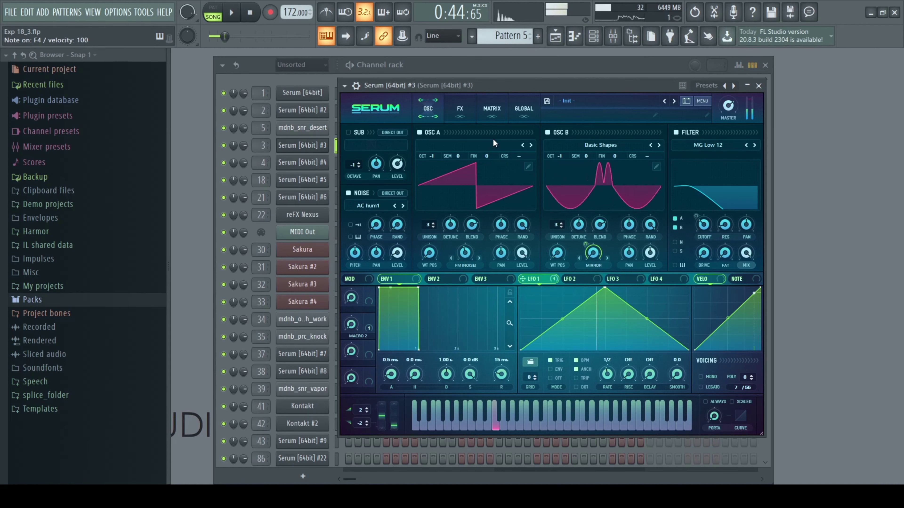
left_click(459, 106)
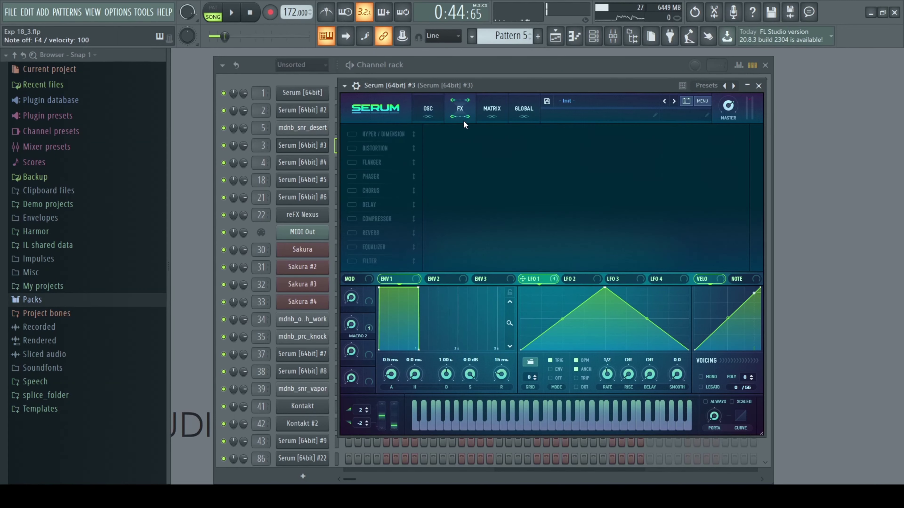
left_click(426, 110)
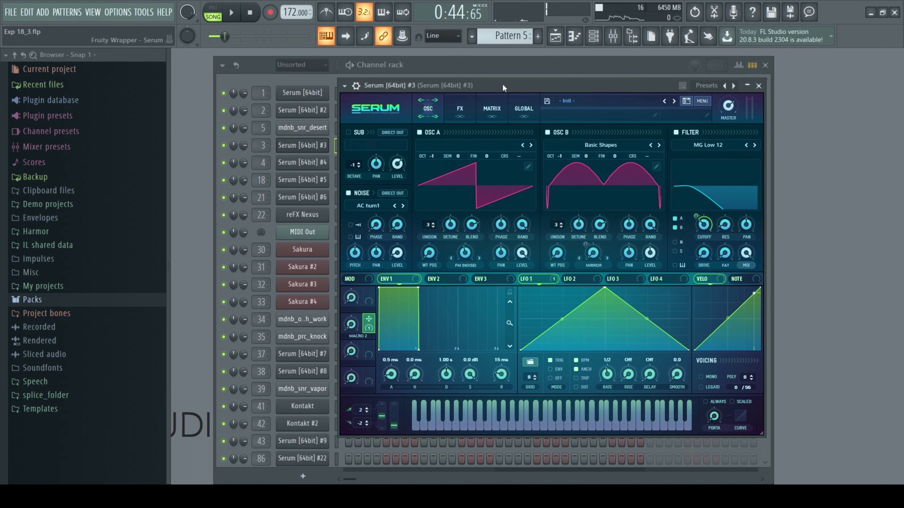
left_click(759, 86)
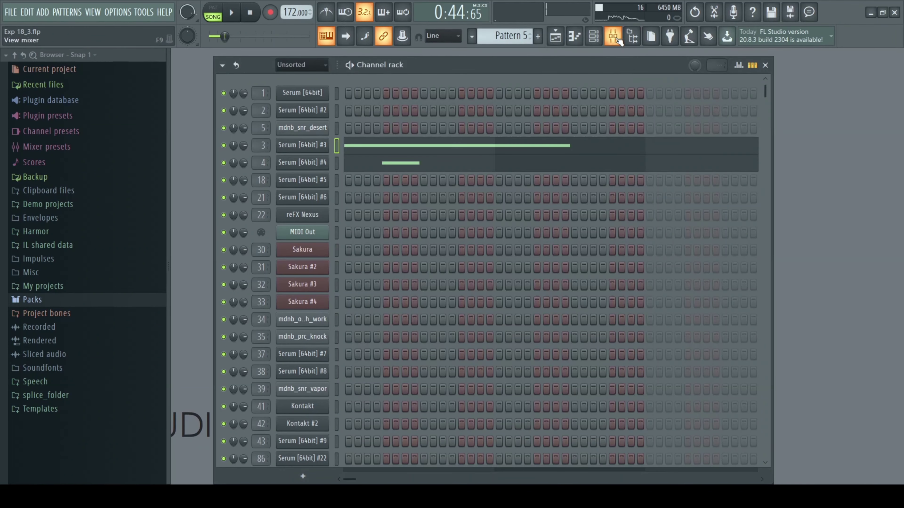
Play Pattern 5 in pattern mode while checking the Serum [64bit] #3 mixer effects, return to the channel rack, and stop playback
left_click(613, 36)
left_click(212, 8)
left_click(231, 12)
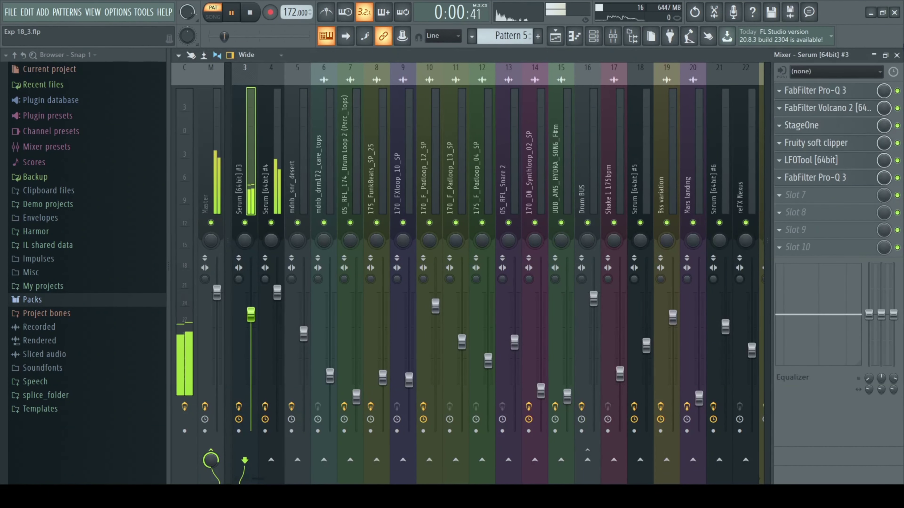
key("F9")
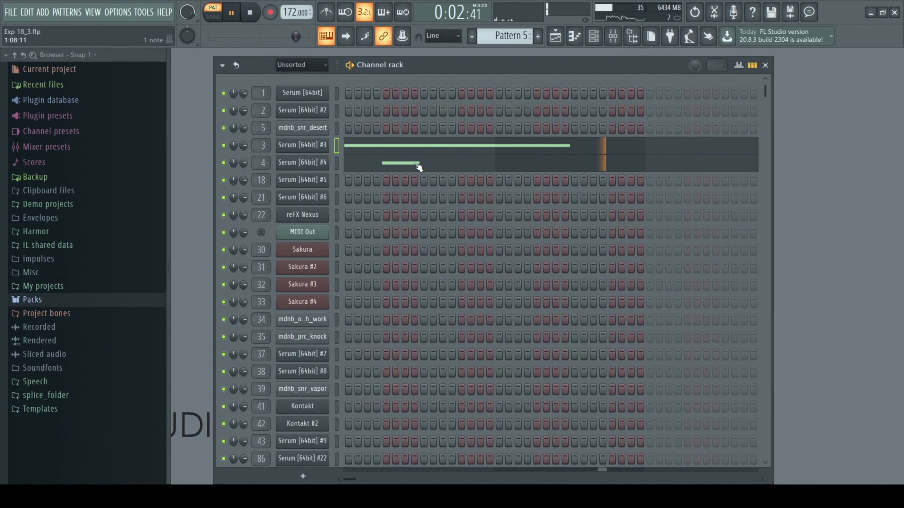
key("space")
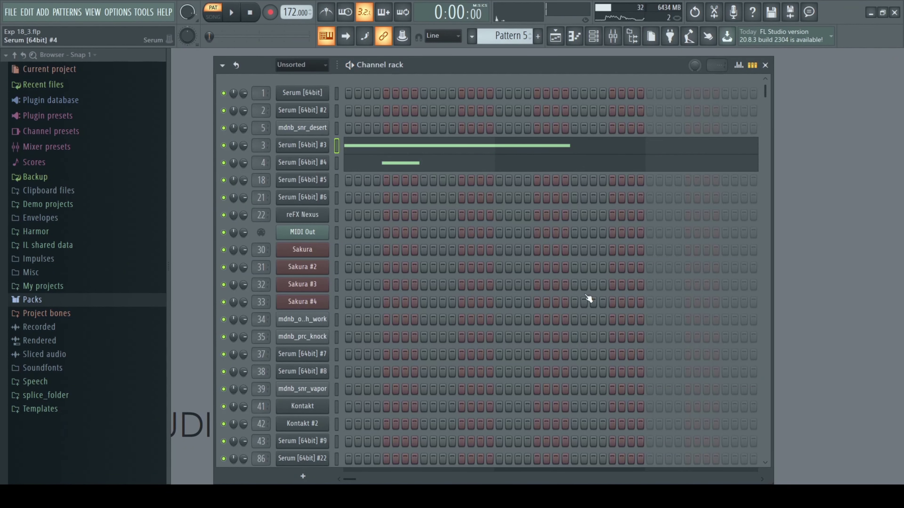
Open Serum [64bit] #4, audition its notes, examine its distortion effect, oscillators and LFO 1, and close the plugin
left_click(302, 163)
left_click_drag(438, 148, 488, 91)
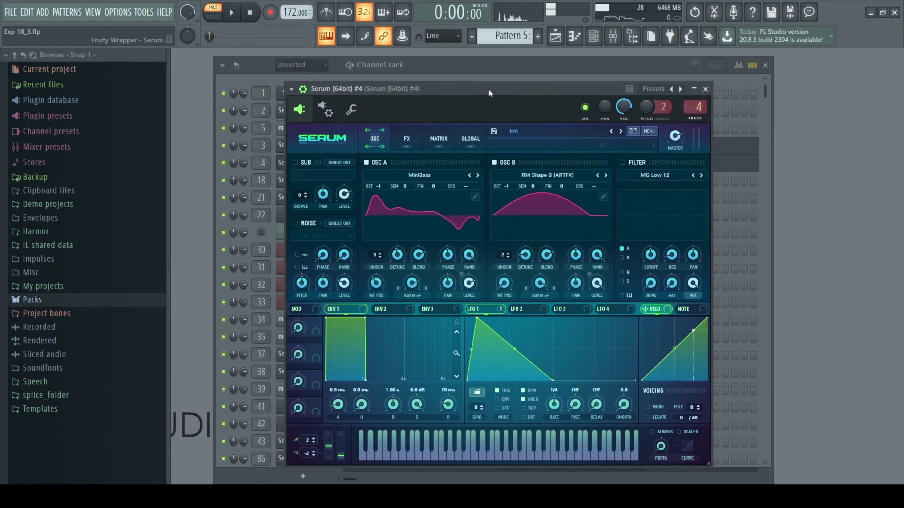
key("c")
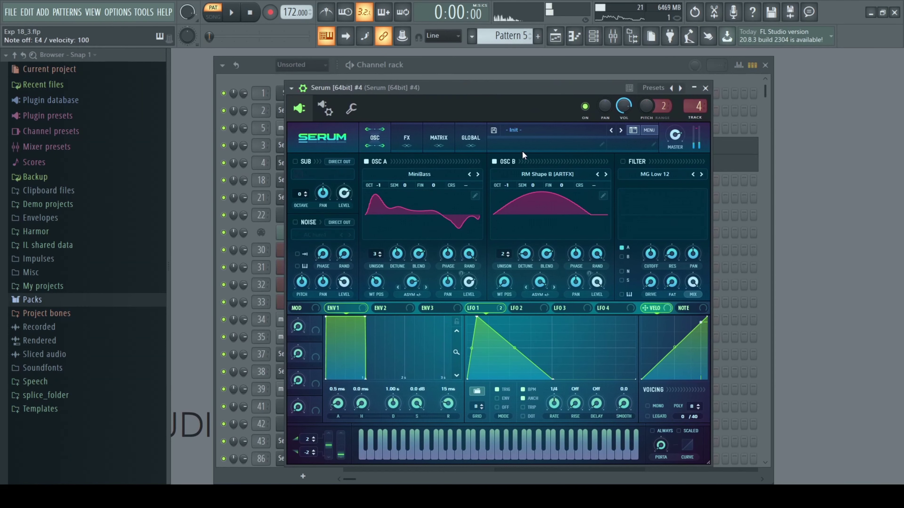
key("c")
left_click(409, 136)
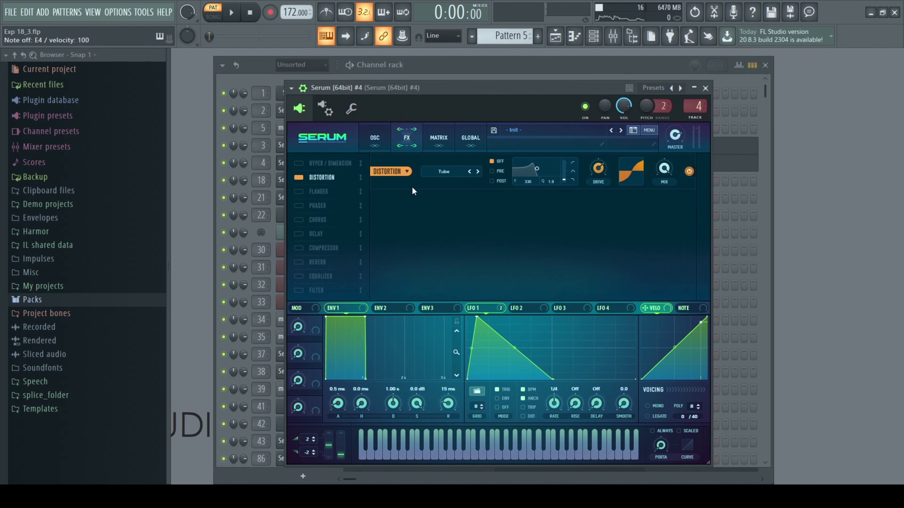
left_click(374, 137)
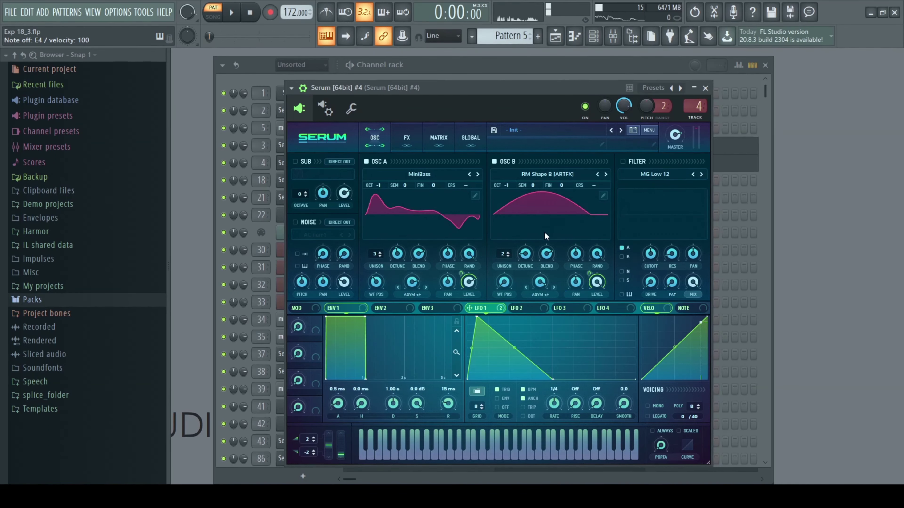
left_click(705, 88)
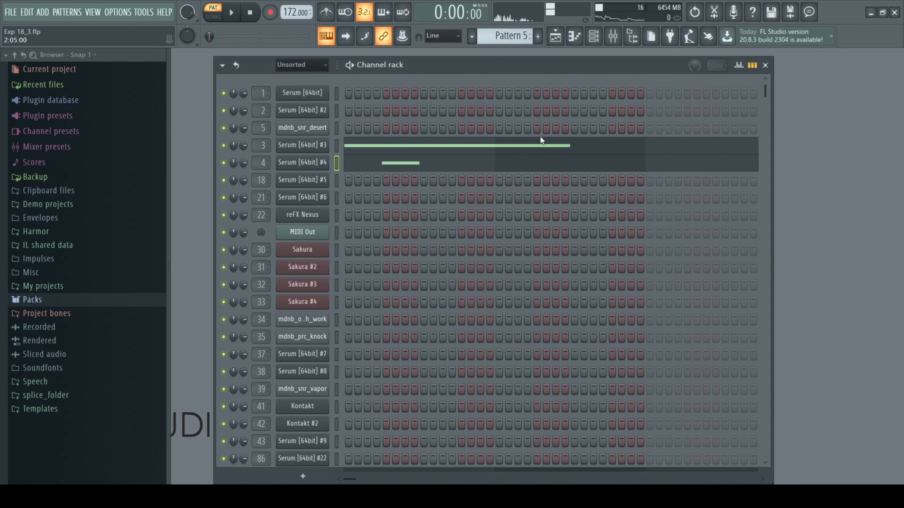
Play Pattern 5 while viewing Drop 1 in the playlist and the Serum [64bit] #4 mixer track, stop playback, and close the mixer
key("space")
key("F5")
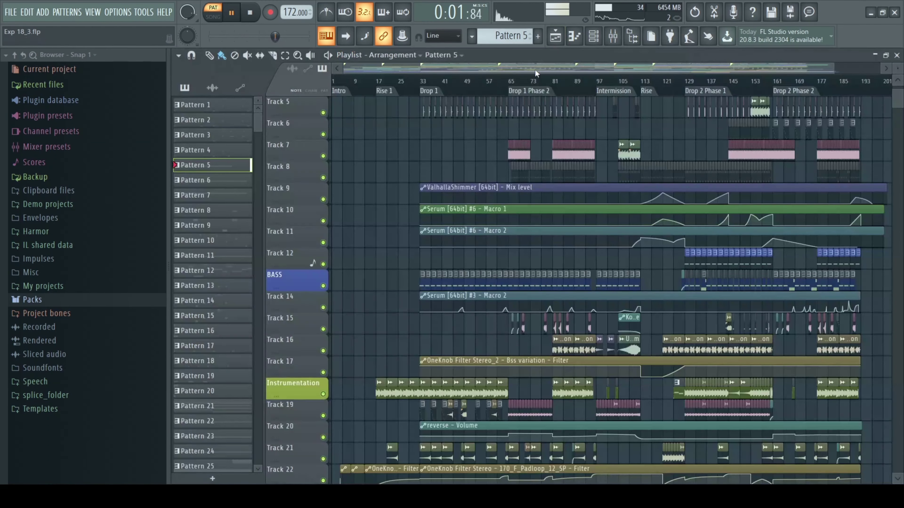
left_click_drag(836, 64, 524, 65)
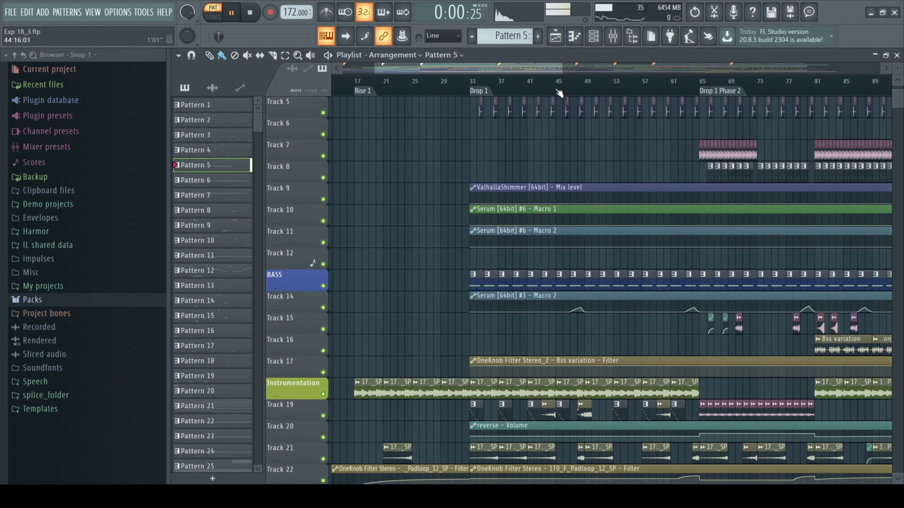
left_click(607, 32)
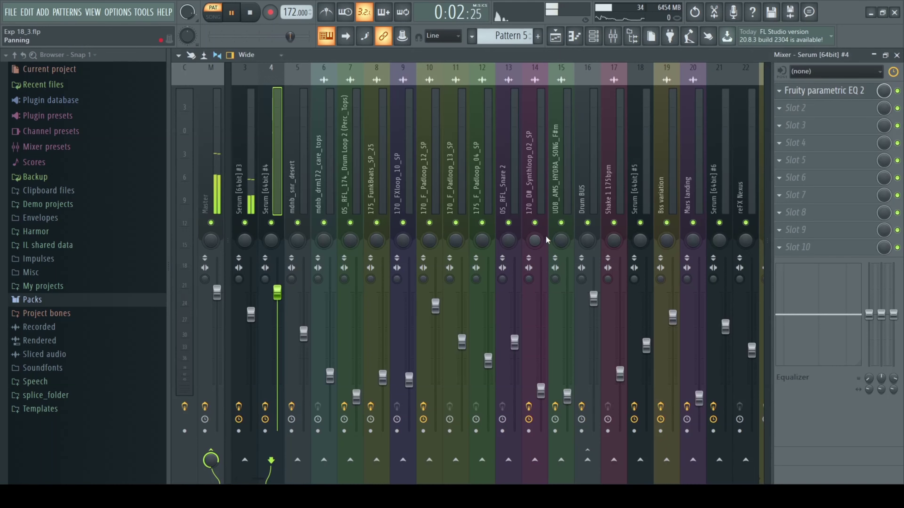
key("space")
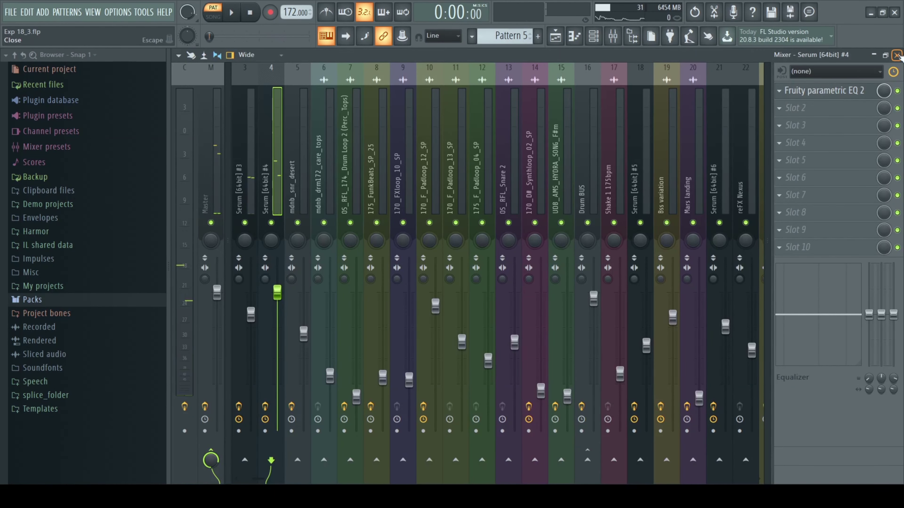
left_click(897, 55)
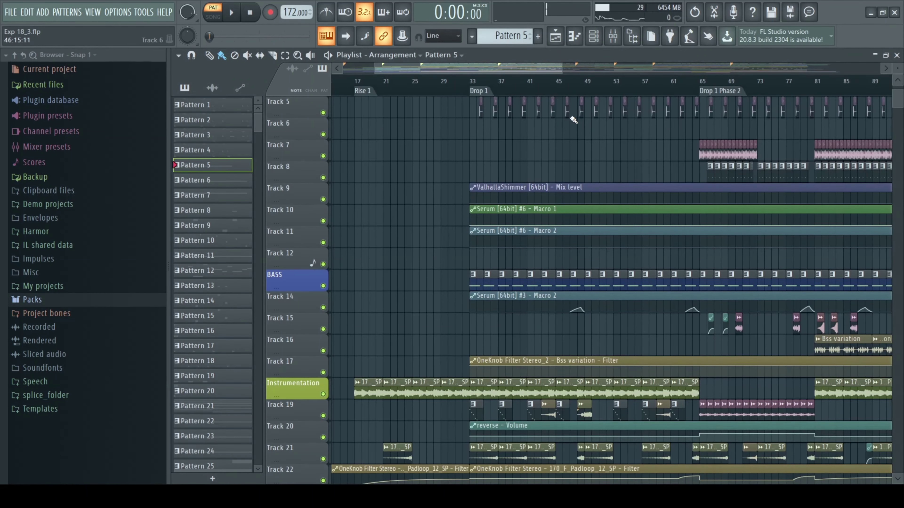
Play the song from about bar 47 in Drop 1, listen with Serum [64bit] #3 soloed in the mixer, and stop playback
left_click(576, 84)
key("space")
left_click(612, 36)
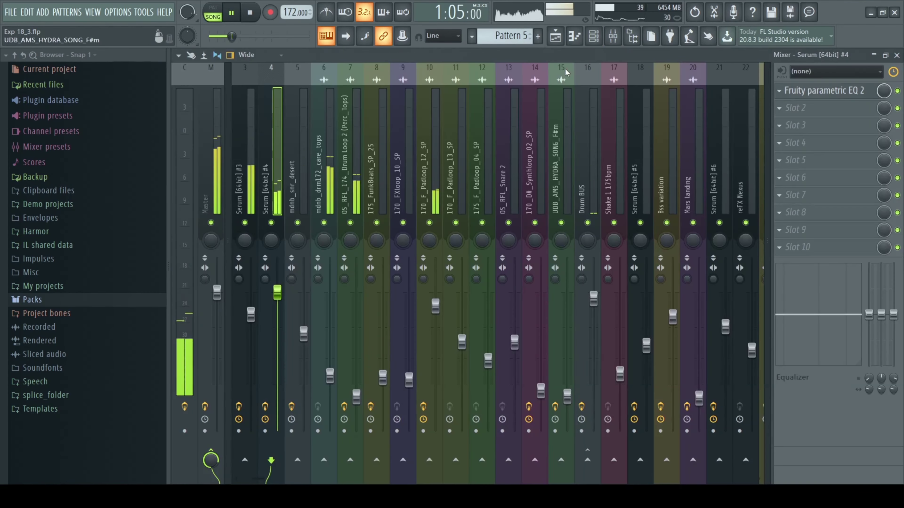
right_click(244, 222)
key("space")
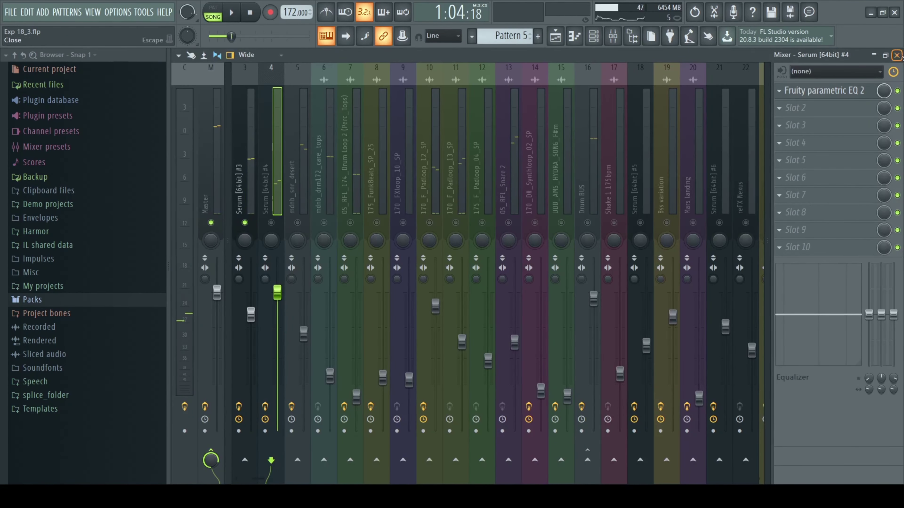
key("space")
left_click(897, 55)
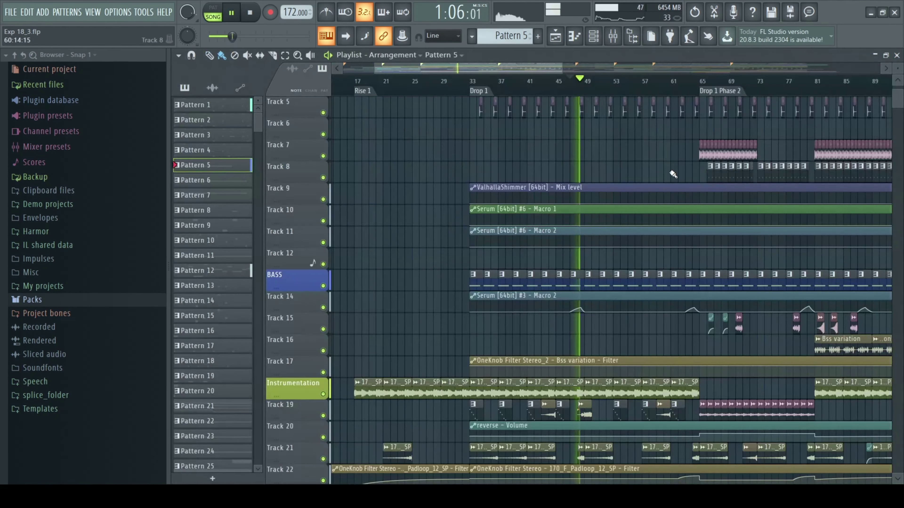
key("space")
left_click(897, 54)
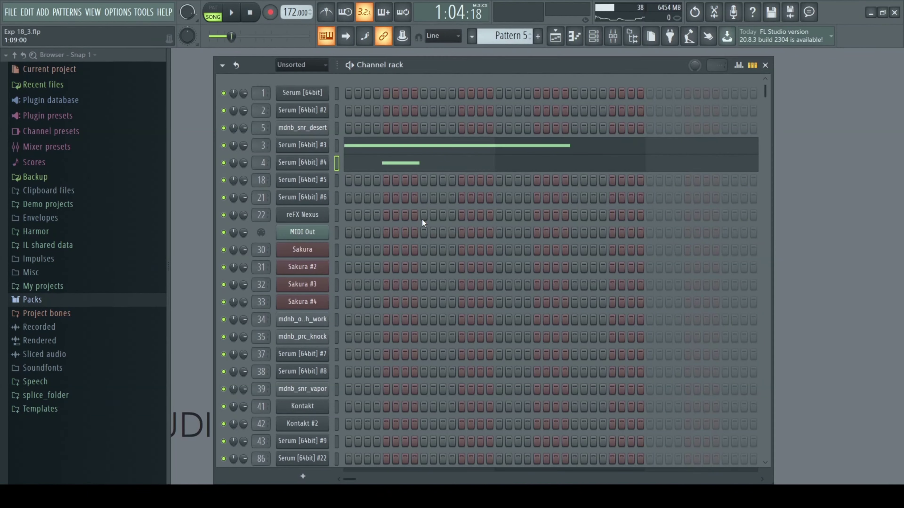
Clear the mixer solo, replay the Drop 1 passage with all tracks audible, and stop playback in the channel rack
left_click(613, 35)
right_click(271, 222)
right_click(271, 222)
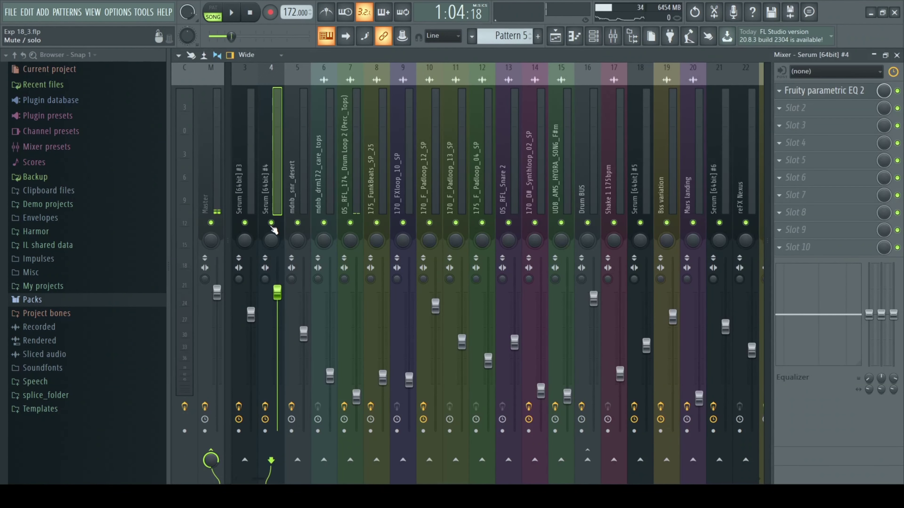
key("space")
left_click(897, 54)
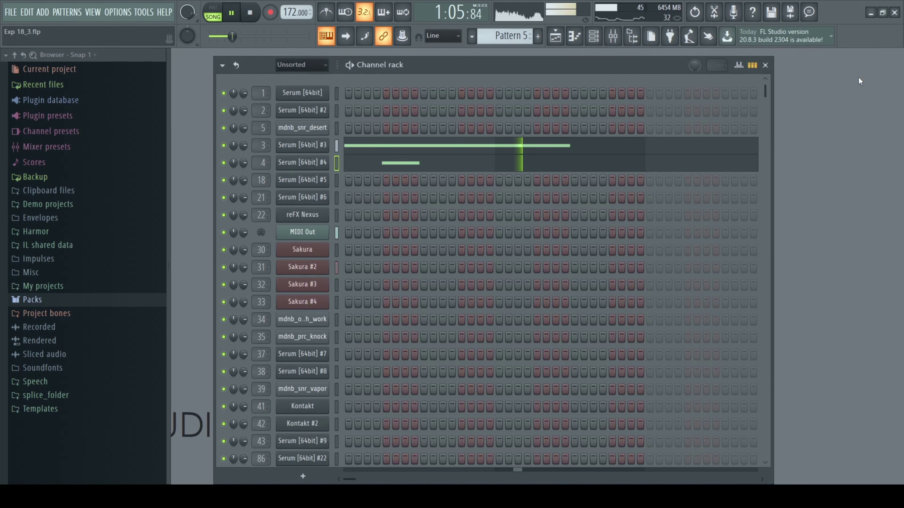
key("space")
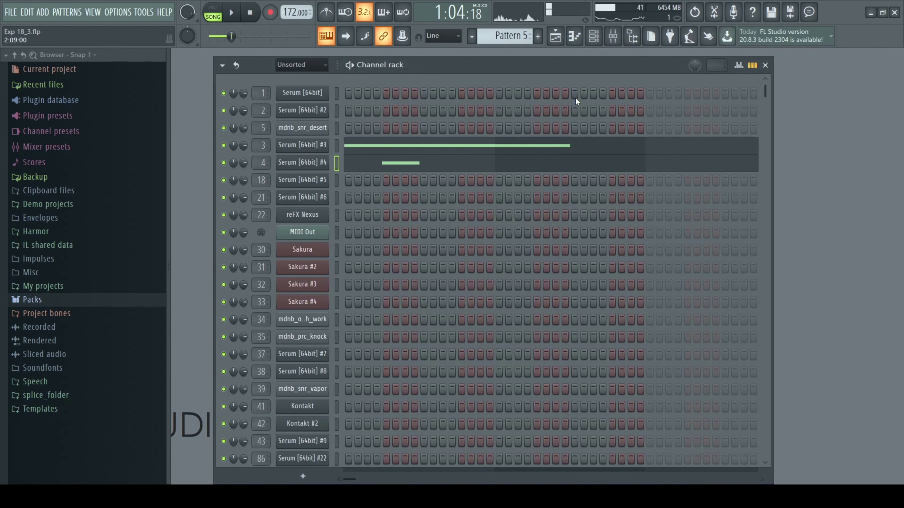
Check the first Serum tracks in the mixer, examine Serum [64bit] #3's Macro 2 and filter cutoff during song playback, and close the plugin
left_click(613, 36)
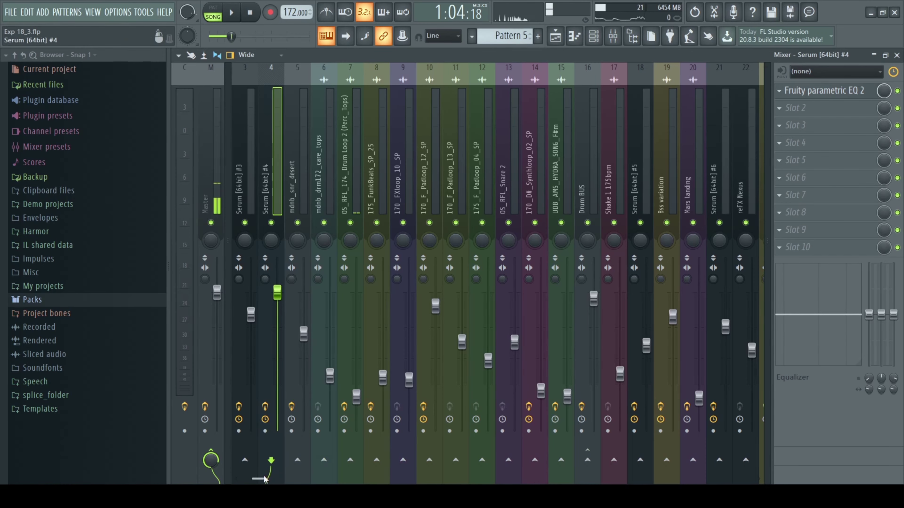
left_click_drag(260, 479, 249, 480)
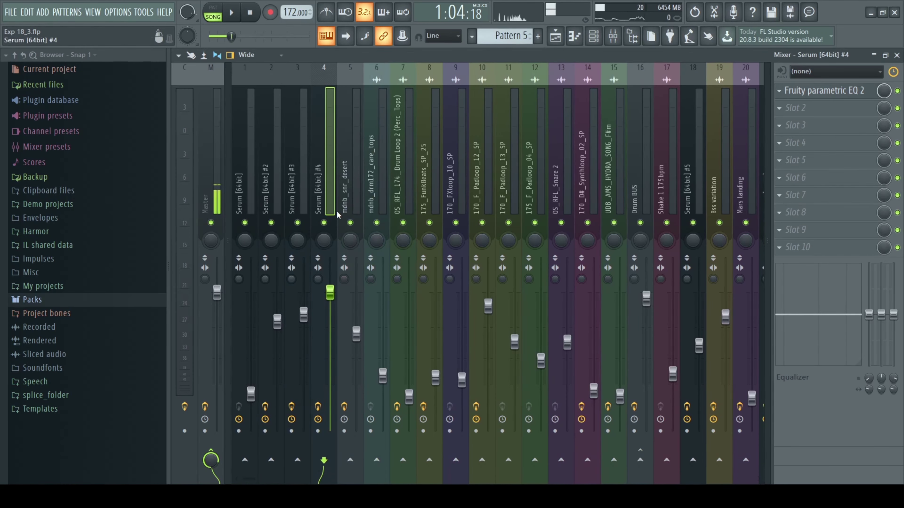
key("F9")
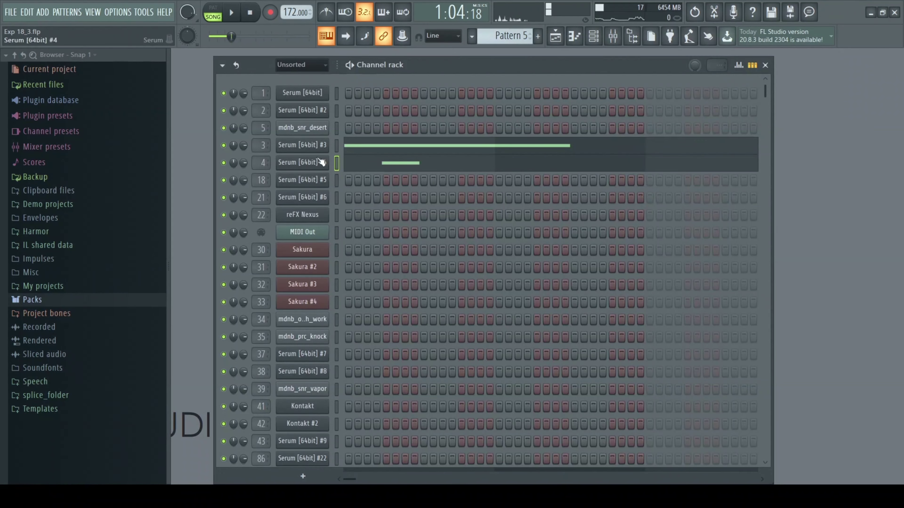
left_click(302, 145)
key("space")
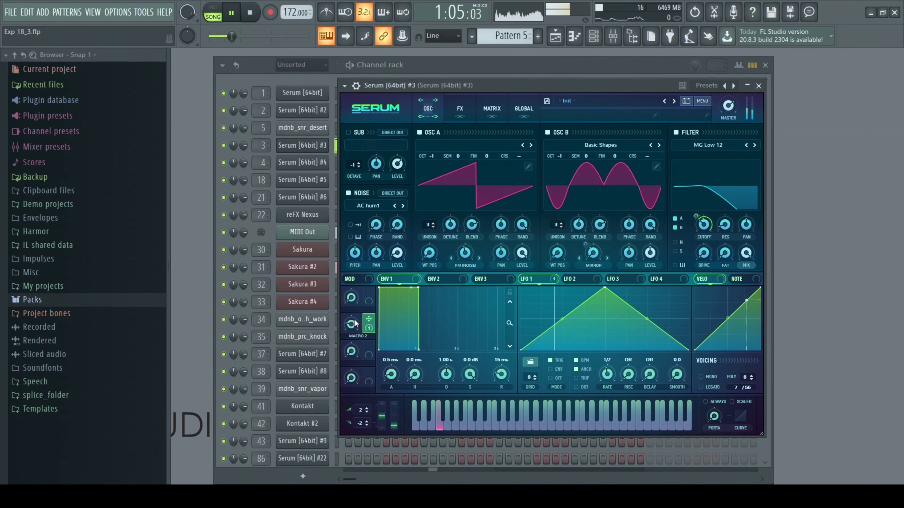
key("space")
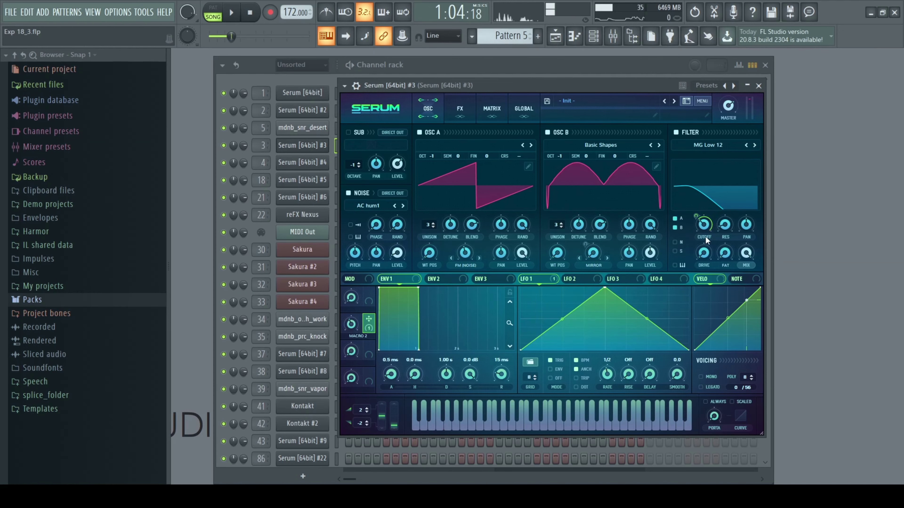
left_click(758, 86)
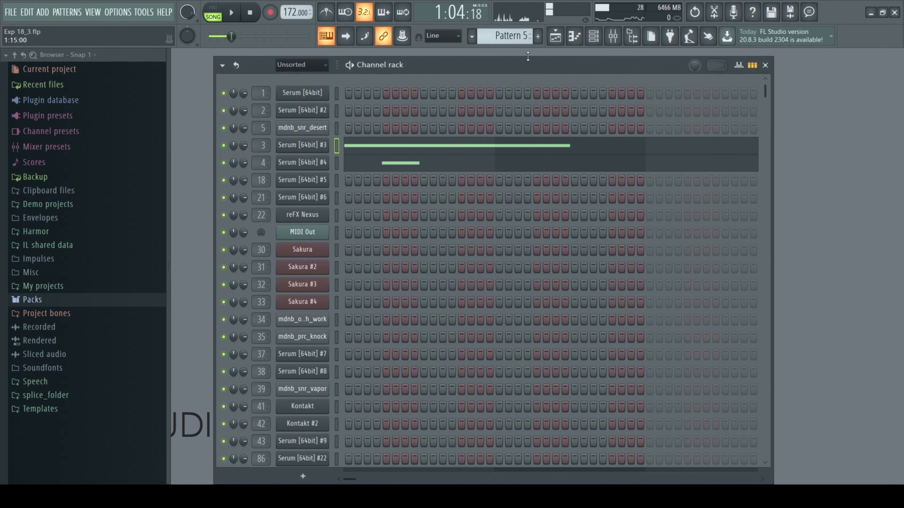
Play Drop 1 Phase 2 from bar 65 in the playlist while looking through tracks 5 to 44, and stop playback
left_click(555, 36)
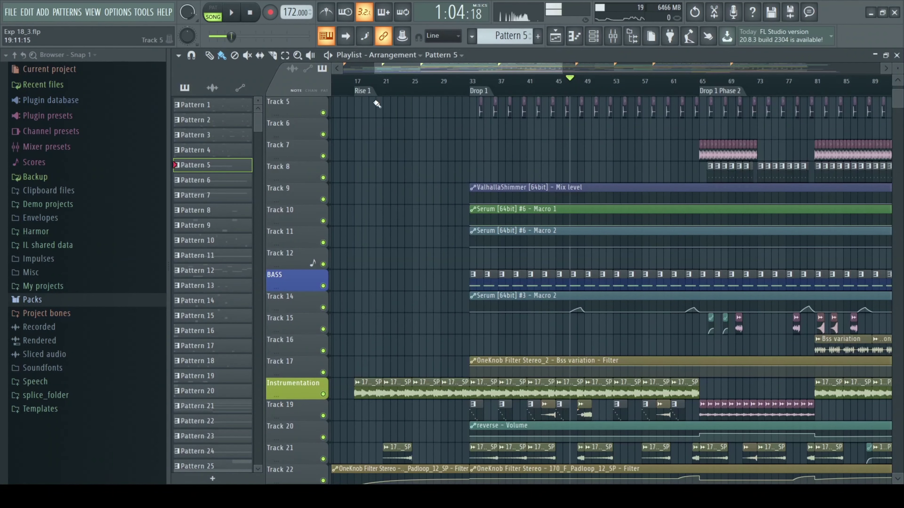
left_click_drag(376, 68, 430, 80)
left_click(449, 80)
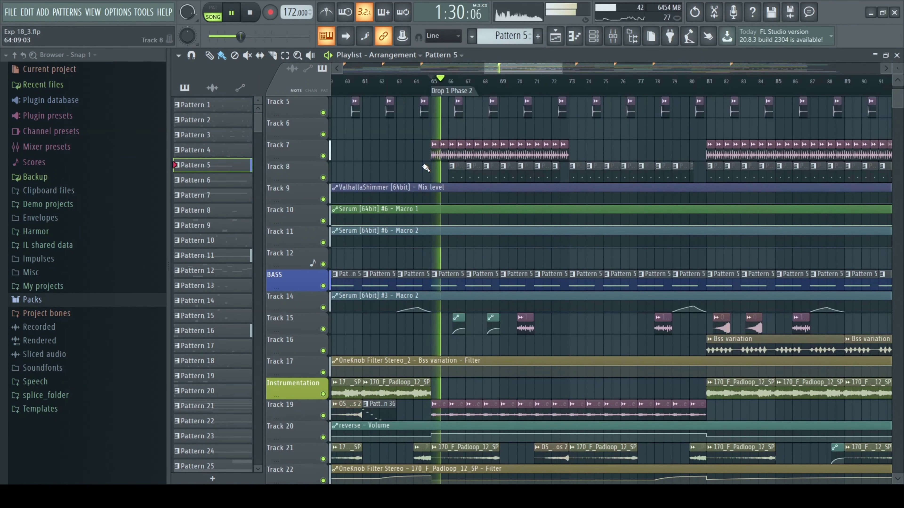
scroll(414, 213, "down", 4)
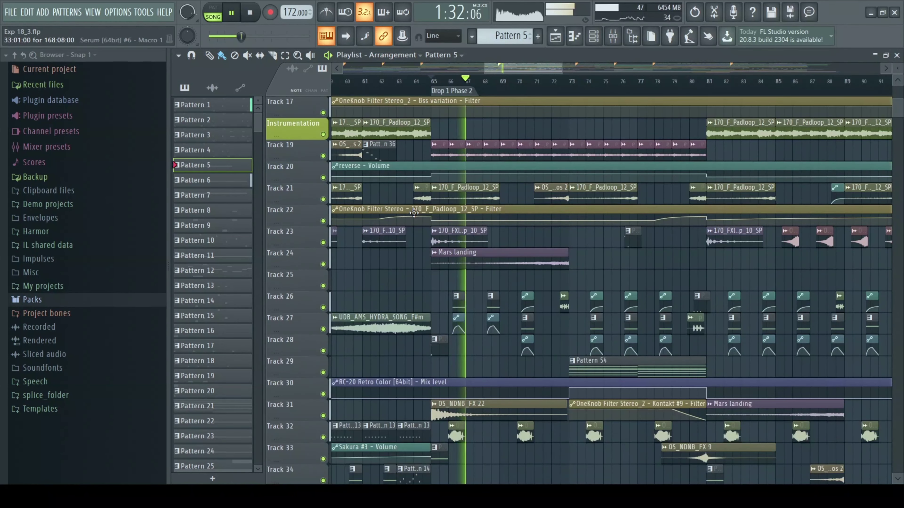
scroll(414, 213, "down", 2)
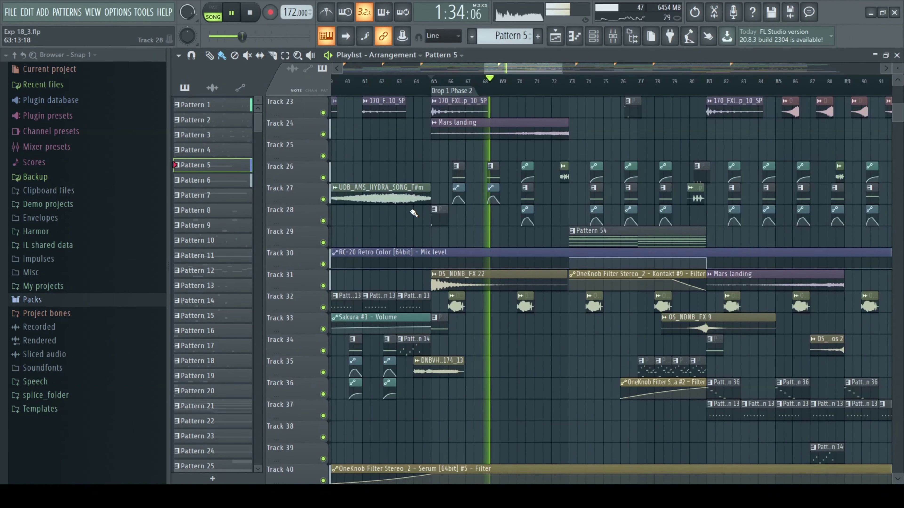
scroll(414, 213, "down", 2)
scroll(437, 206, "up", 1)
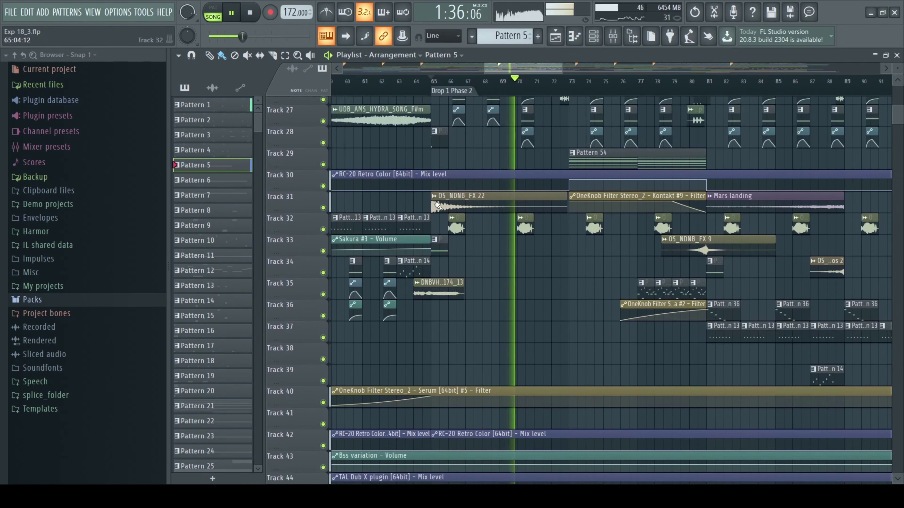
scroll(437, 206, "up", 1)
key("space")
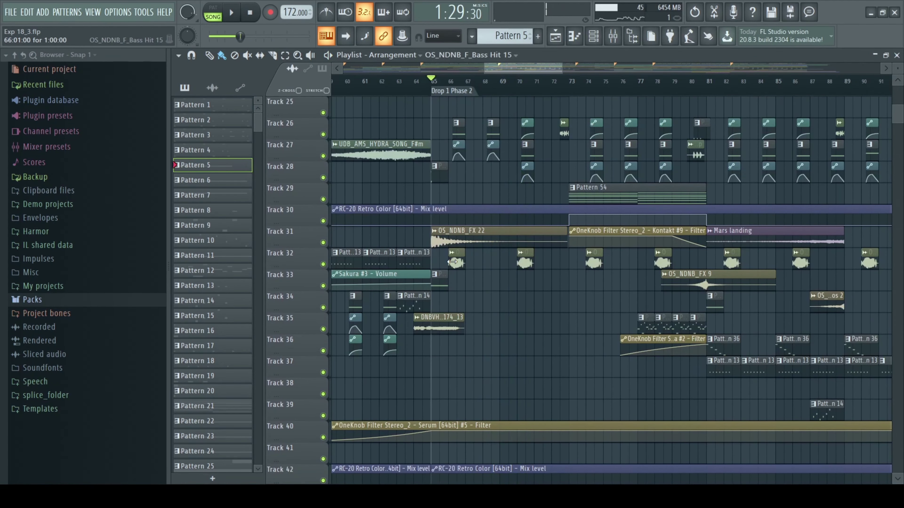
Examine the OS_NDNB_F_Bass Hit 15 sample from Track 32, briefly play Drop 1 Phase 2 for context, and close the sample's settings
double_click(453, 262)
key("space")
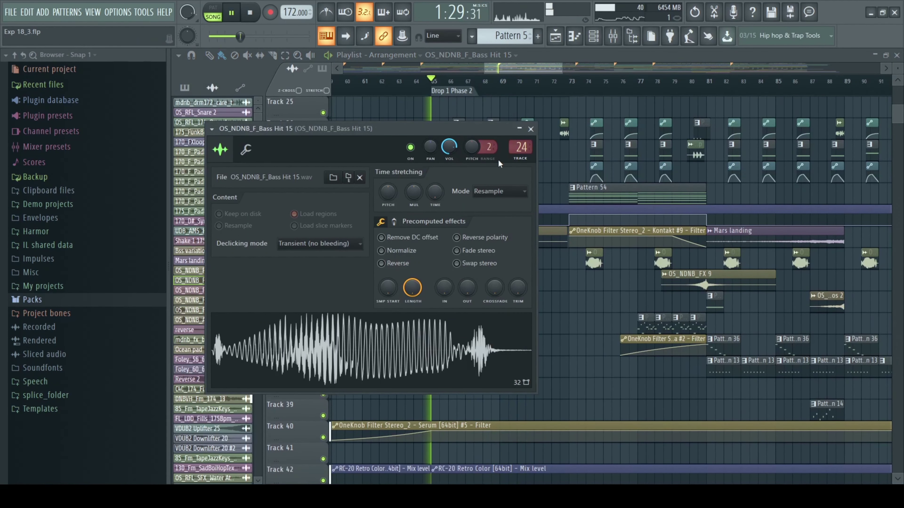
left_click(530, 129)
key("space")
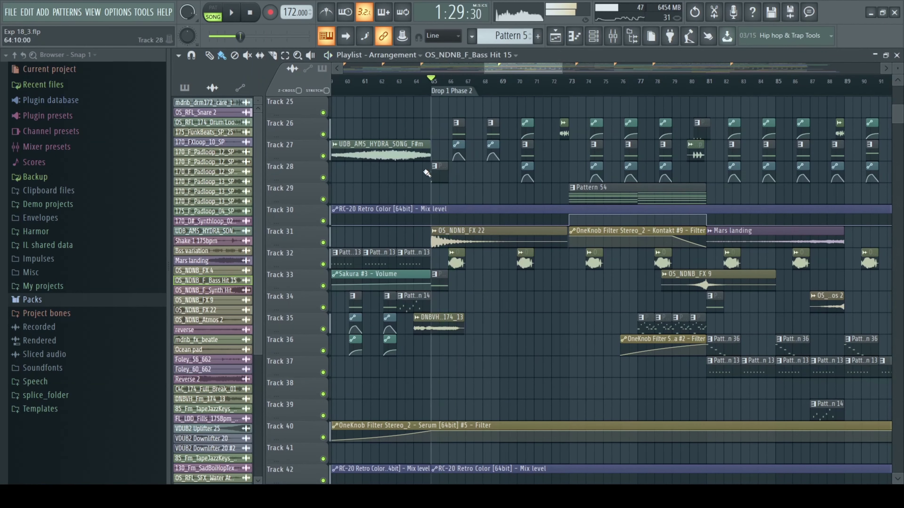
scroll(412, 189, "up", 5)
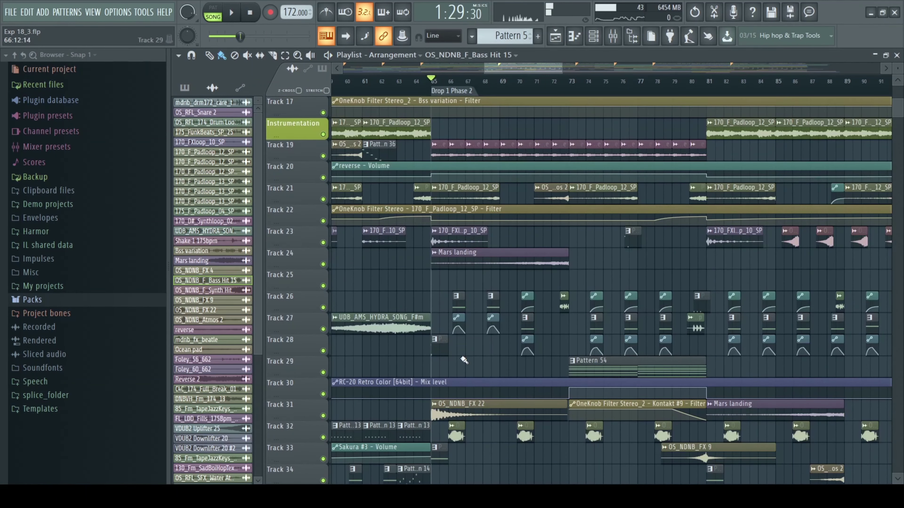
double_click(452, 435)
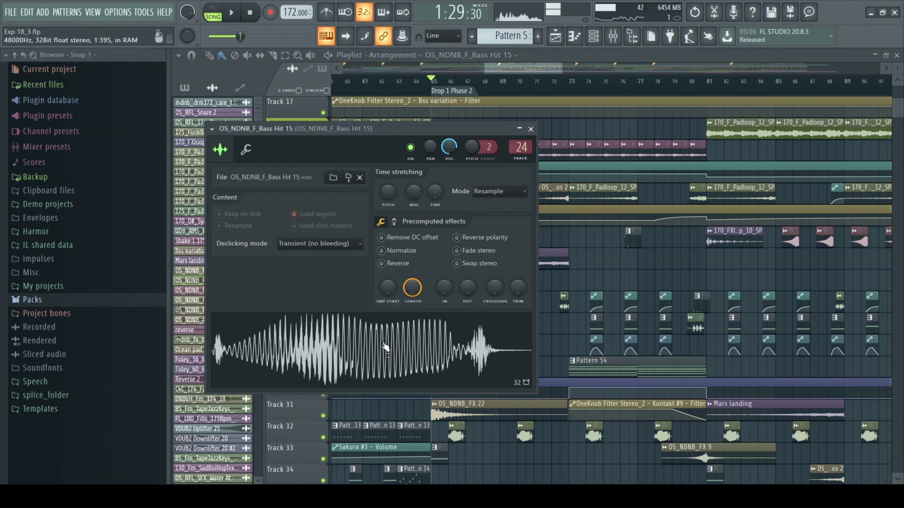
left_click(530, 129)
Examine the Fruity parametric EQ 2 curve on the OS_NDNB_F_Bass Hit 15 mixer track in an enlarged view
left_click(613, 36)
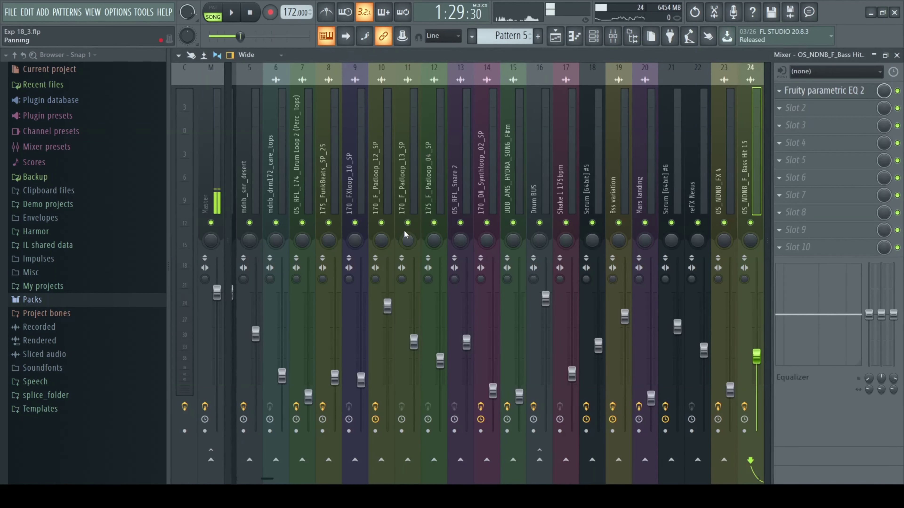
left_click(833, 92)
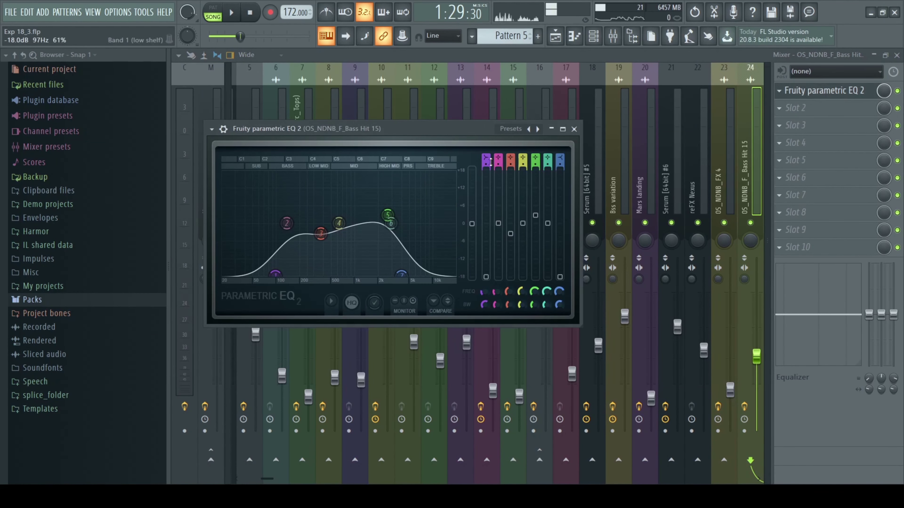
left_click_drag(498, 128, 557, 138)
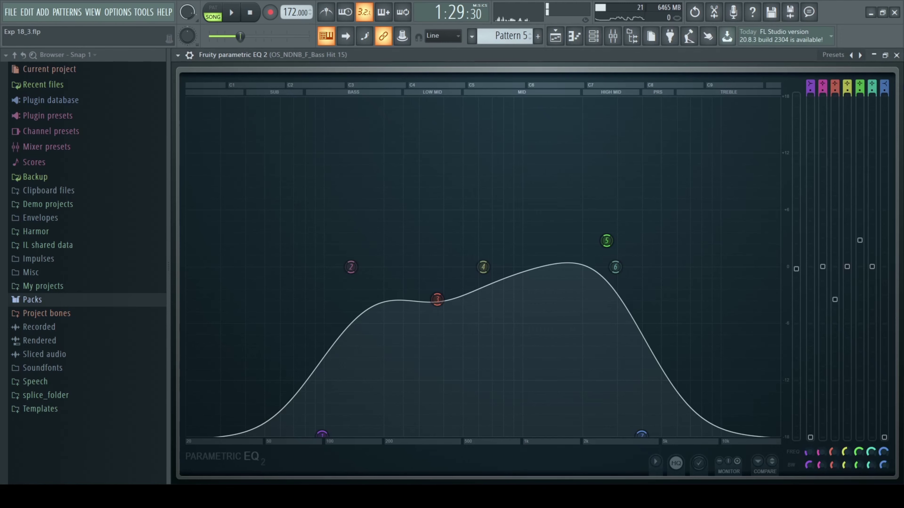
left_click(896, 55)
left_click(815, 91)
left_click(885, 55)
left_click_drag(887, 141, 680, 100)
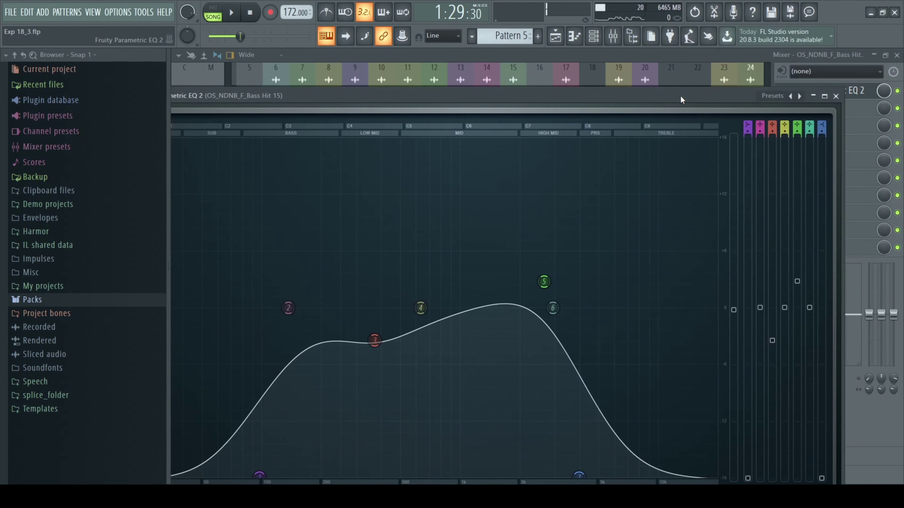
left_click(815, 96)
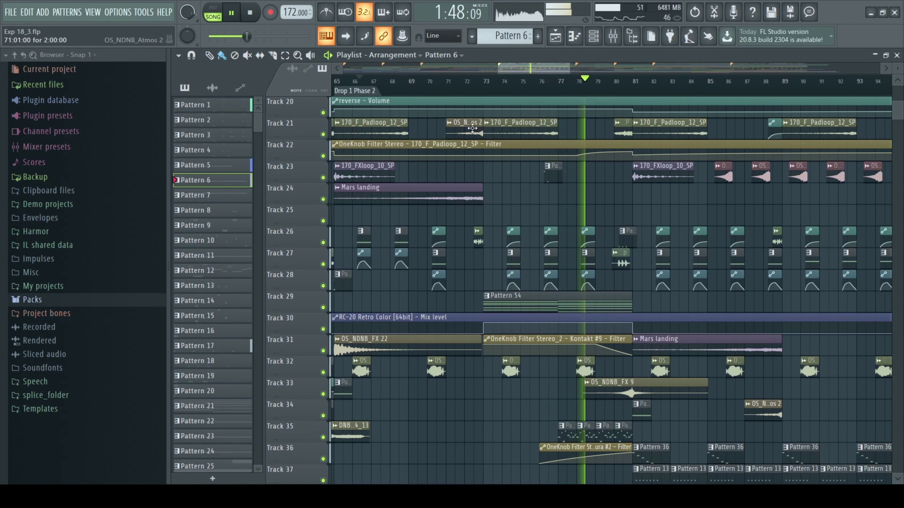
Solo playlist tracks 26, 27 and 28 together and restart playback from about bar 70 in Drop 1 Phase 2
left_click(437, 81)
left_click(421, 82)
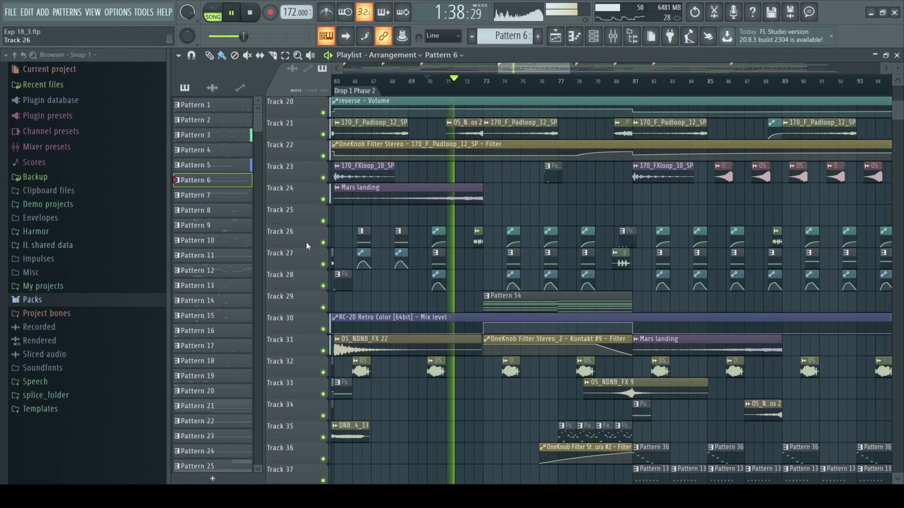
right_click(324, 243)
left_click(324, 264)
left_click(323, 286)
key("space")
key("space")
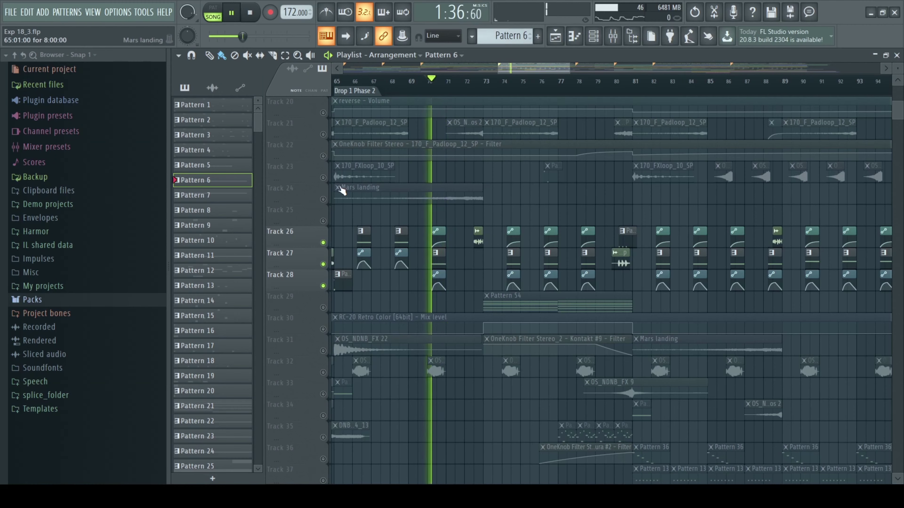
Unsolo playlist tracks 26, 27 and 28 so that all tracks are audible, and stop playback
right_click(324, 242)
right_click(323, 243)
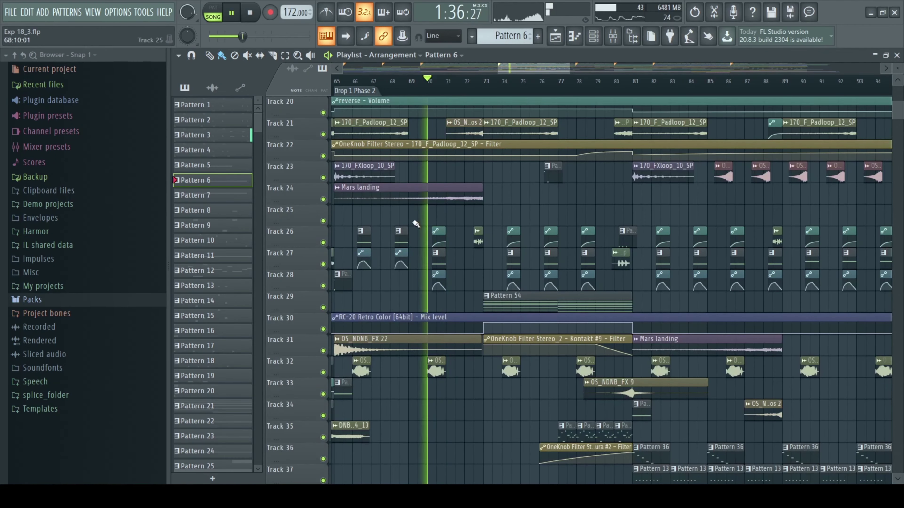
key("space")
Look through the channel rack and the effects on the Serum [64bit] #5 mixer track, and return to the playlist
key("F6")
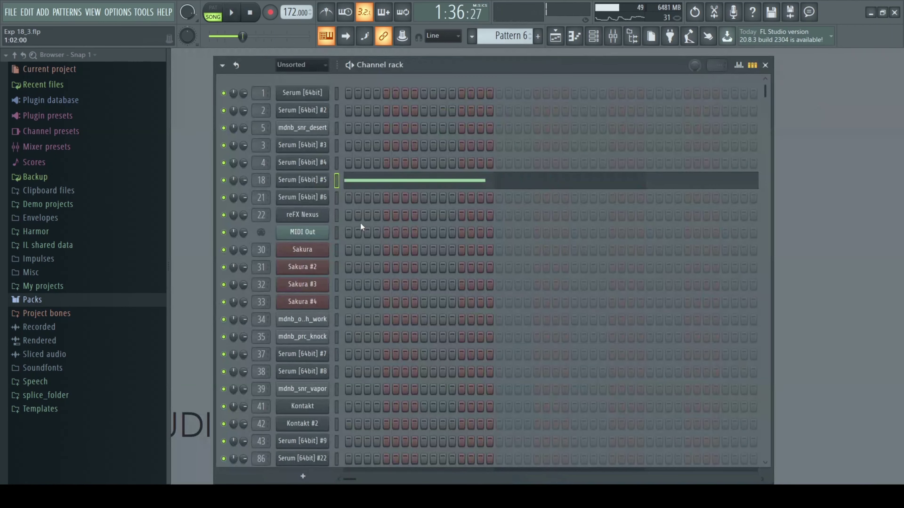
scroll(521, 187, "down", 3)
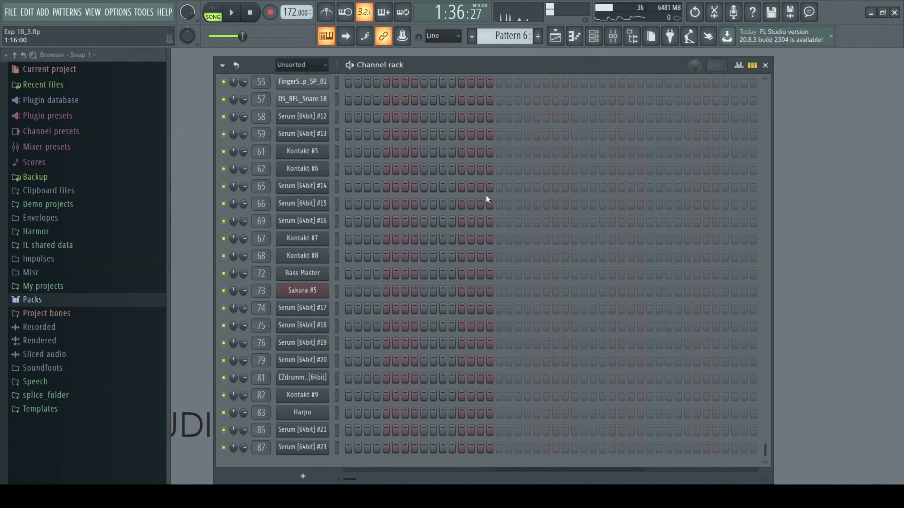
scroll(486, 196, "up", 3)
left_click(615, 46)
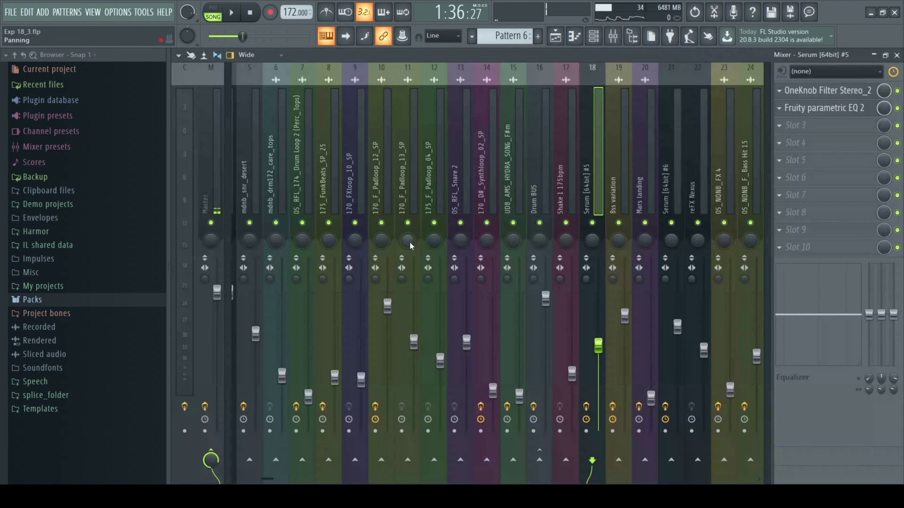
left_click(895, 63)
left_click(555, 36)
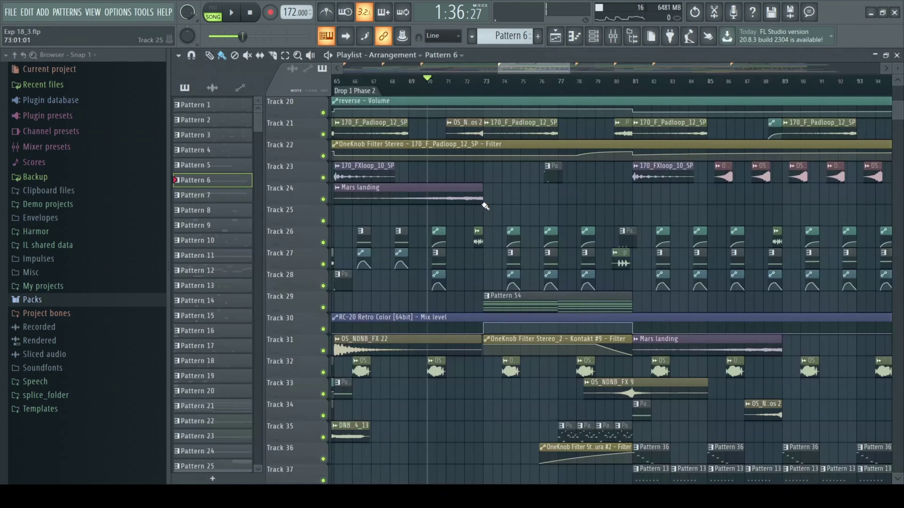
Play Drop 1 Phase 2 from about bar 72, listen to the passage around bar 80, and stop playback
left_click(470, 81)
key("space")
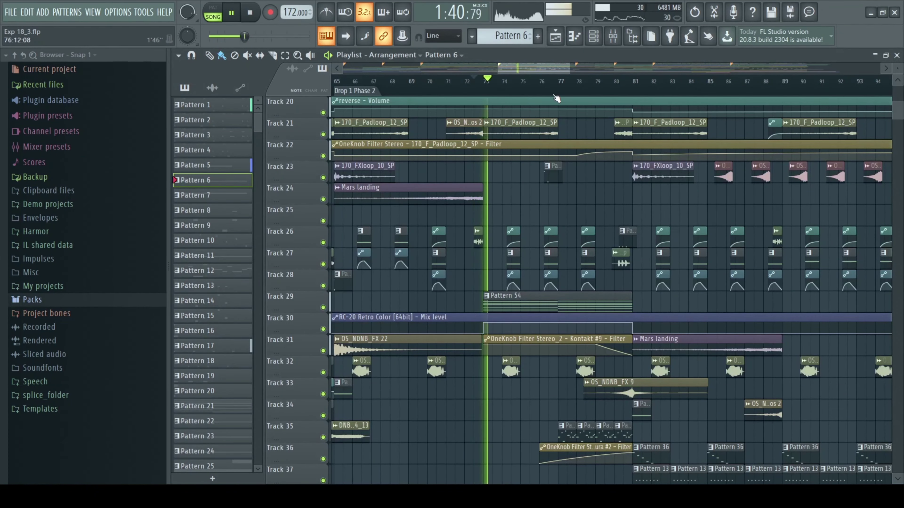
left_click_drag(542, 70, 562, 70)
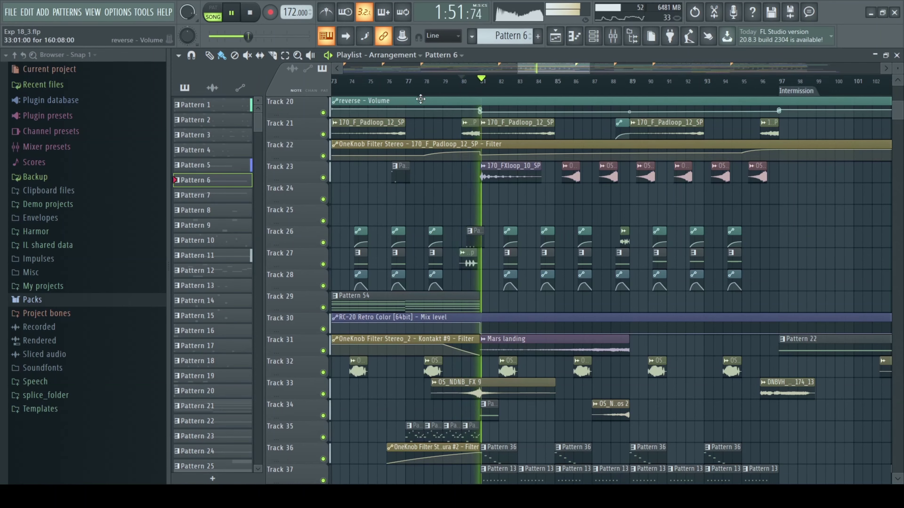
scroll(453, 205, "down", 2)
key("space")
Select Pattern 19 from Track 26, play it on its own beside the channel rack, and stop playback
left_click(475, 151)
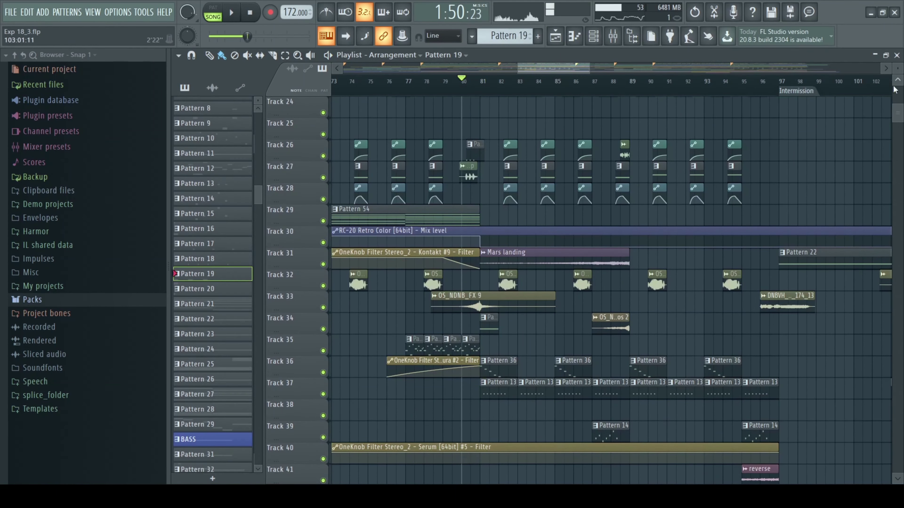
key("l")
key("space")
left_click(897, 54)
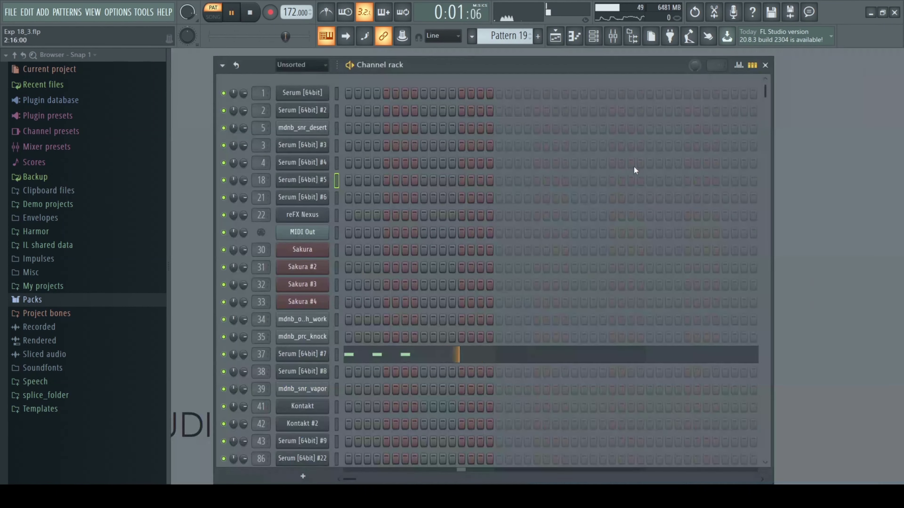
key("space")
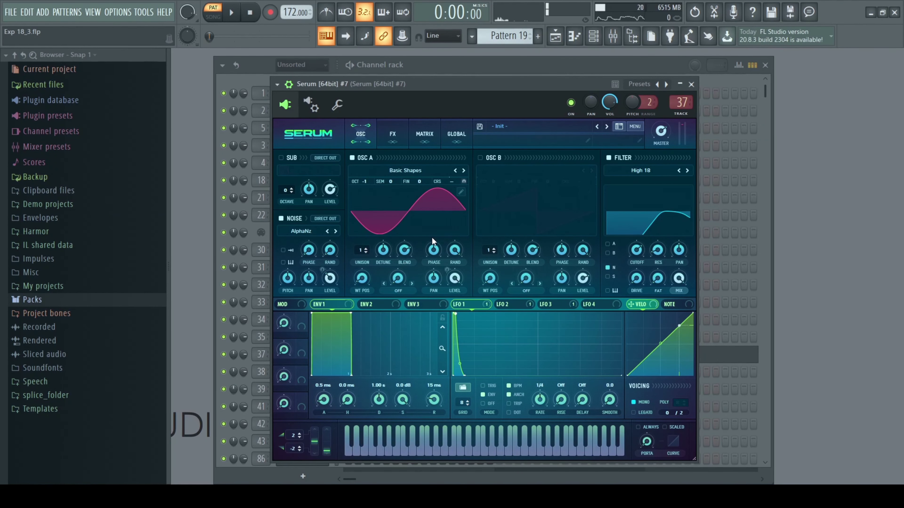
Examine the effects, modulation matrix, oscillators and LFOs 2 and 3 of Serum [64bit] #7 while auditioning notes, and close the synth
left_click(393, 134)
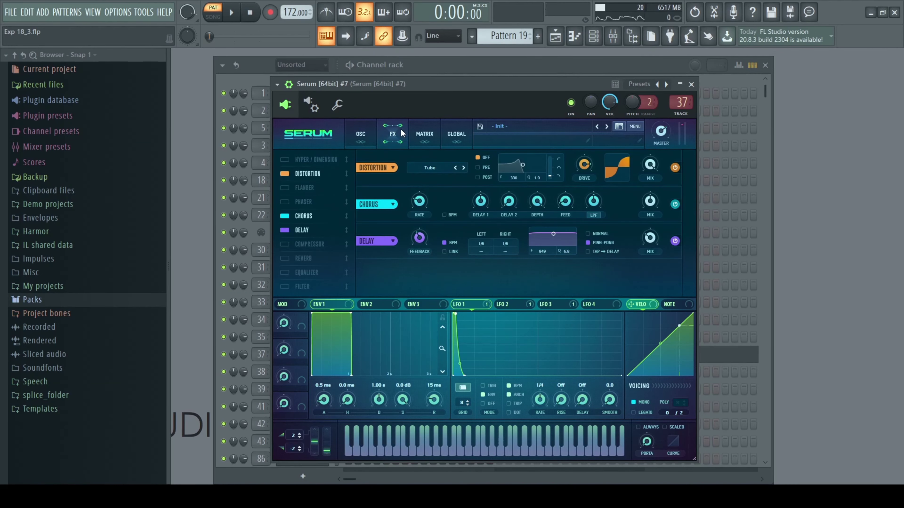
left_click(420, 132)
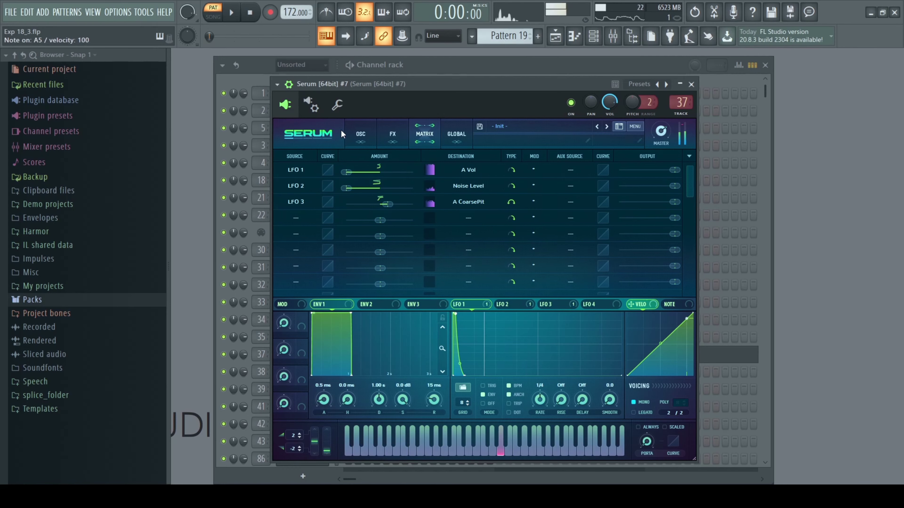
left_click(360, 134)
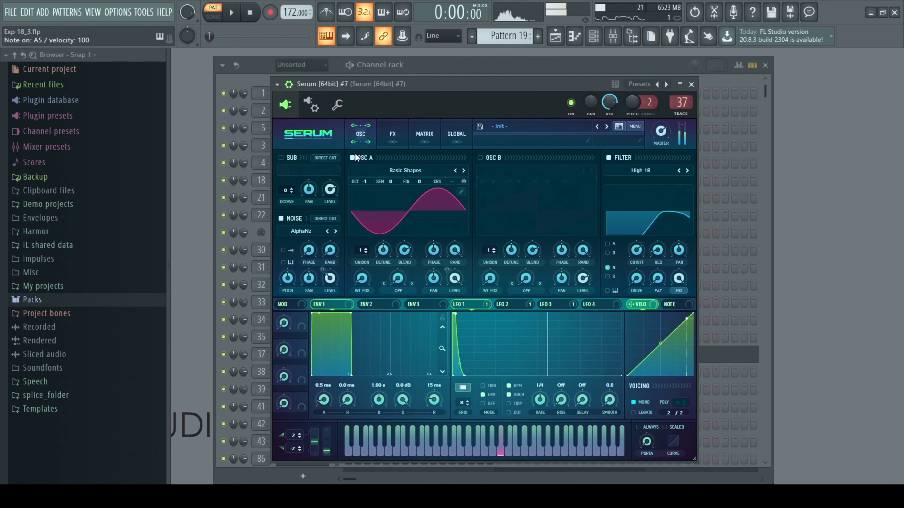
left_click(512, 305)
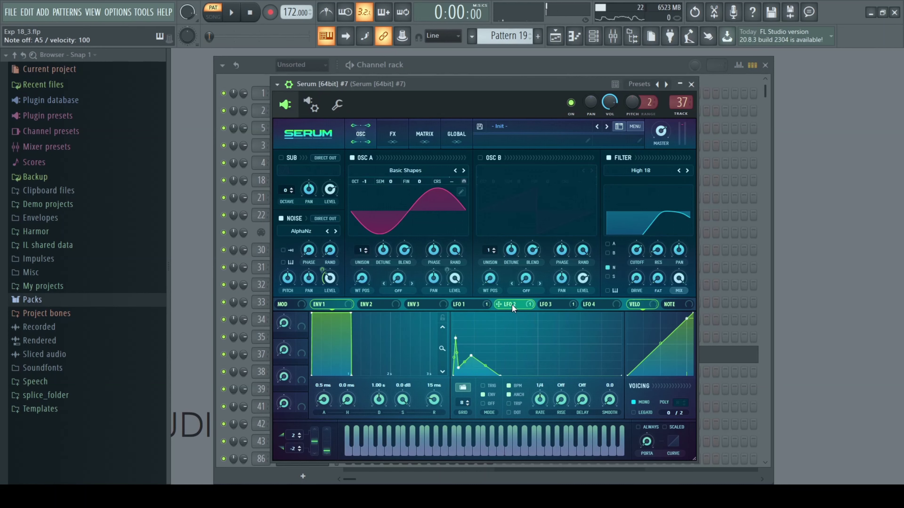
left_click(560, 305)
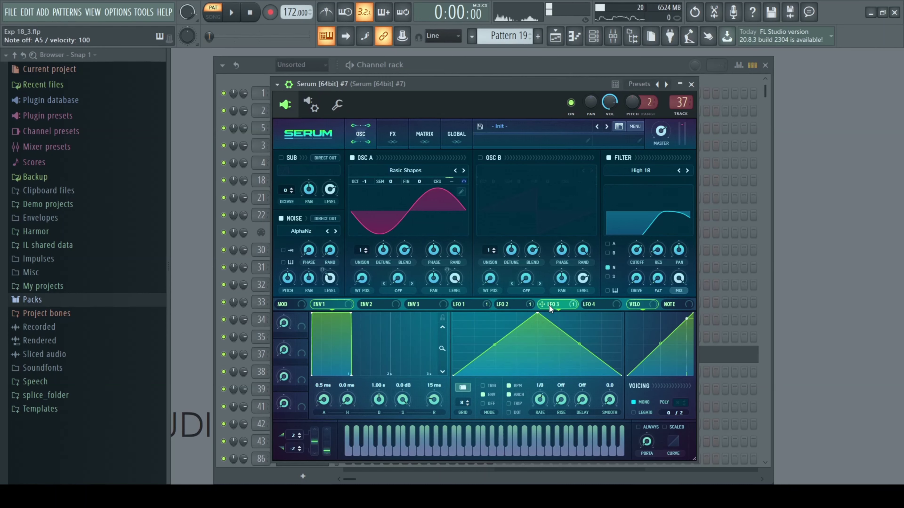
key("n")
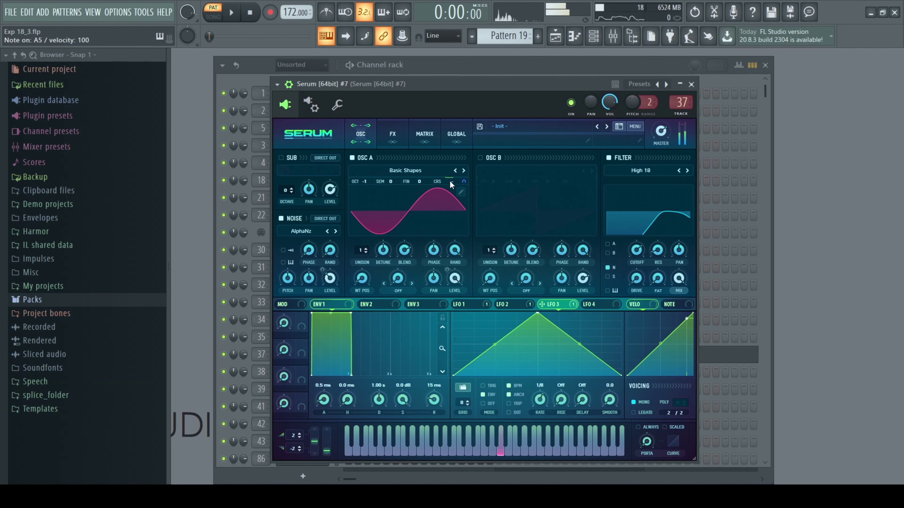
key("n")
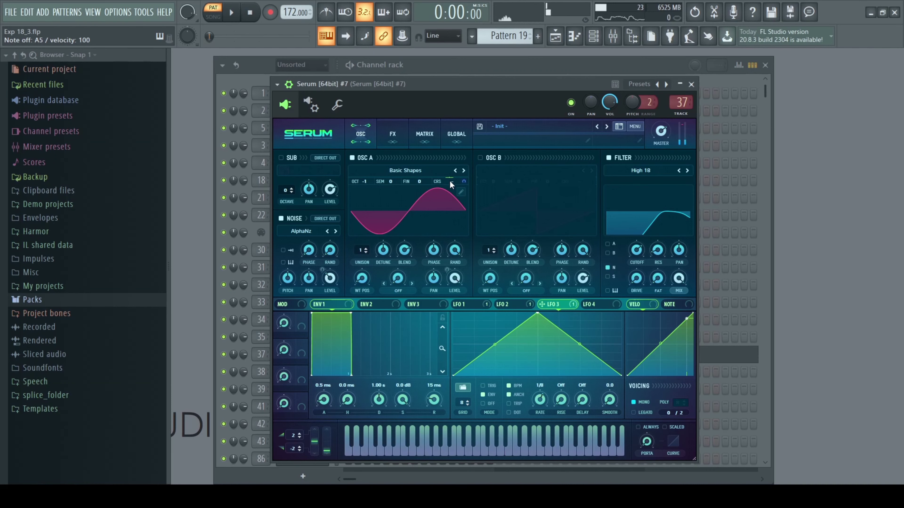
left_click(692, 84)
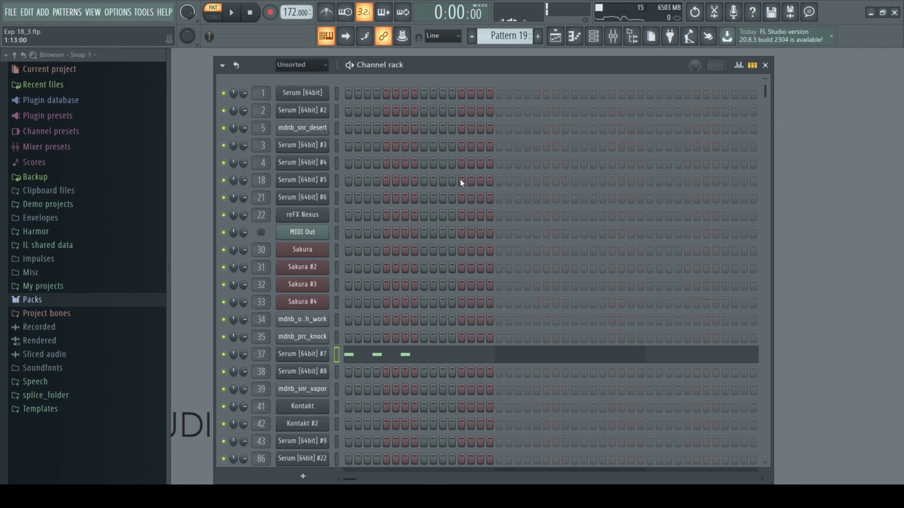
Check which effects are on the Serum [64bit] #7 mixer track and return to the playlist
left_click(612, 36)
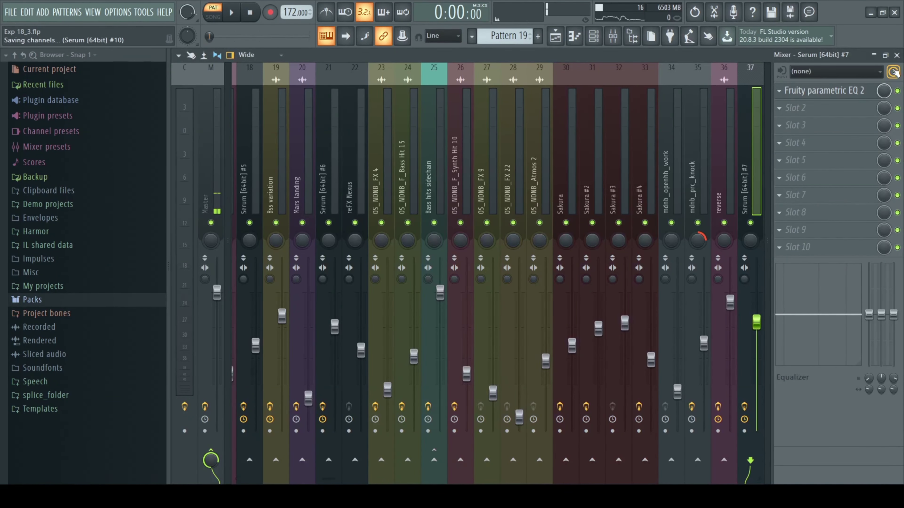
key("F9")
key("F5")
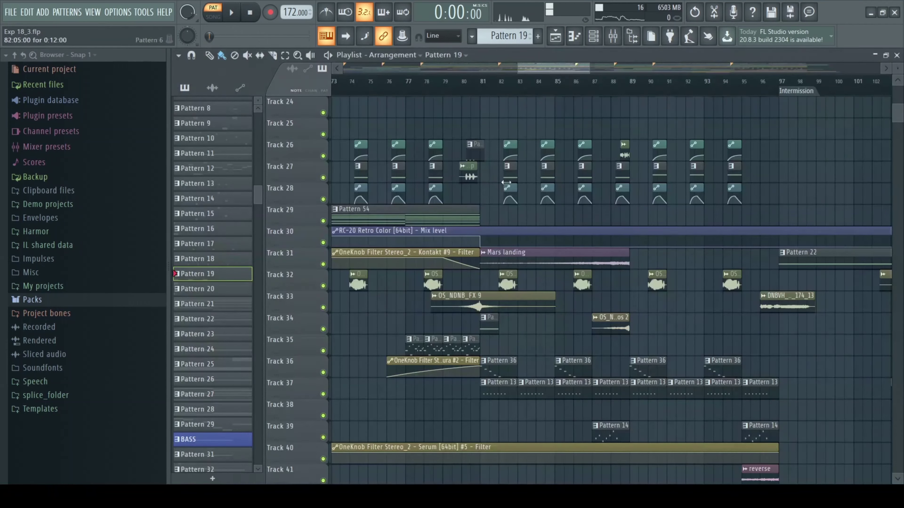
Play the arrangement briefly from bar 80, stop it, and examine the biyp biyp sample's settings from Track 27
left_click(470, 86)
key("space")
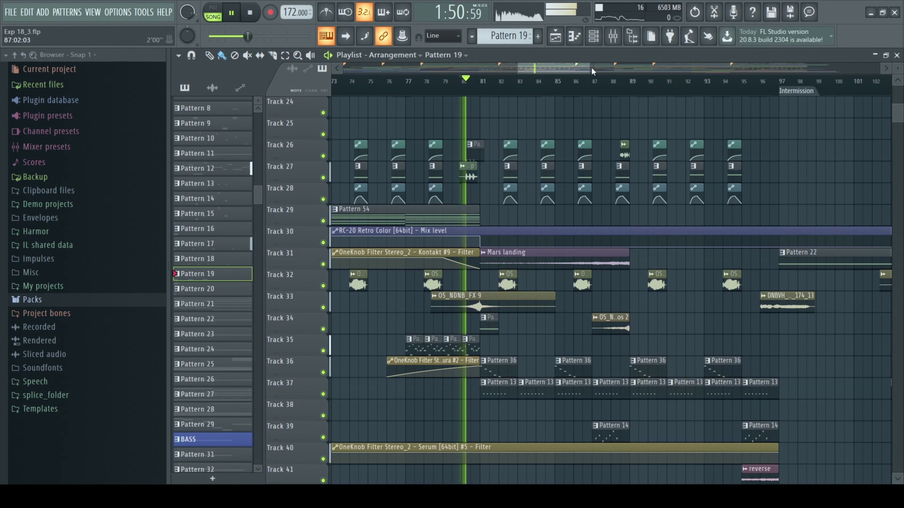
left_click_drag(589, 67, 548, 69)
key("space")
double_click(627, 168)
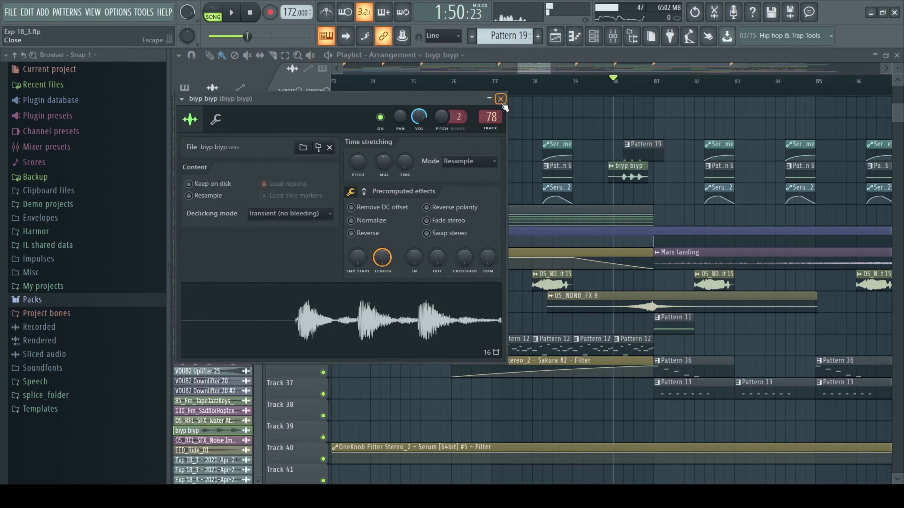
left_click(502, 103)
Examine the low-frequency cut in the Fruity parametric EQ 2 on the biyp biyp mixer track
key("F9")
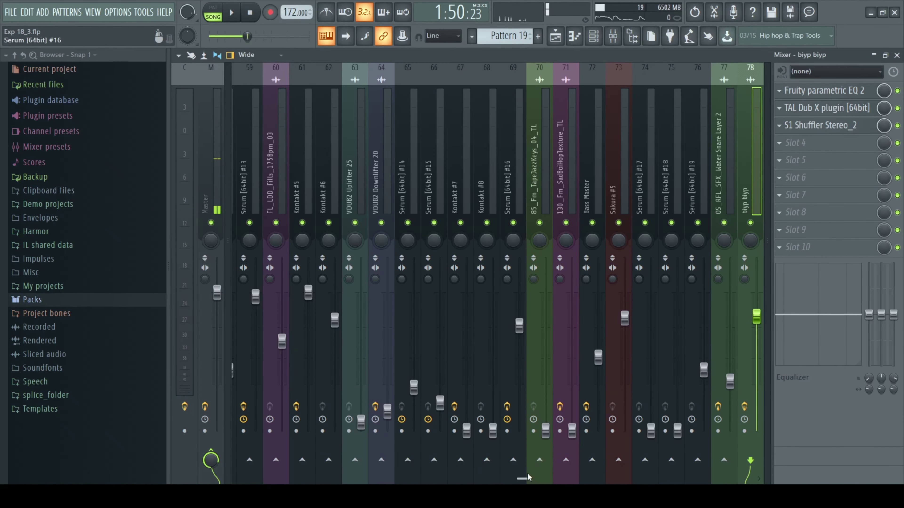
left_click_drag(523, 479, 563, 479)
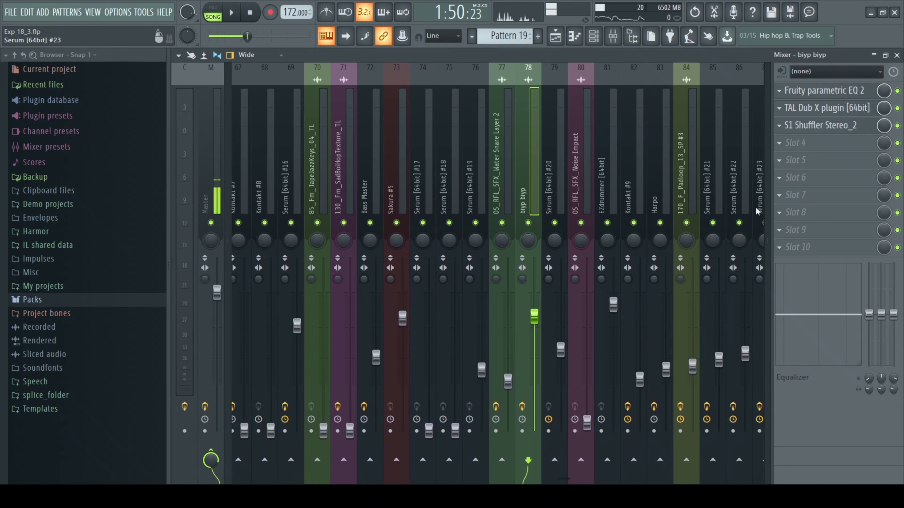
left_click(838, 98)
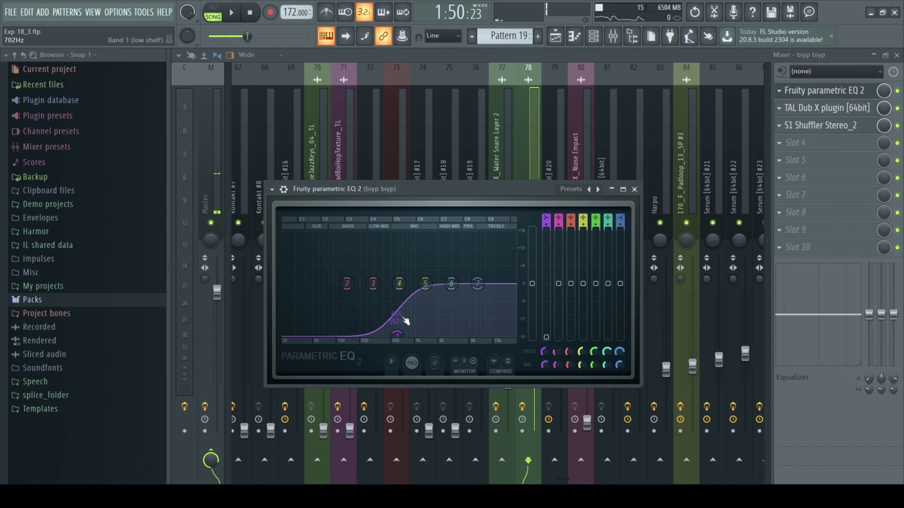
mouse_move(393, 335)
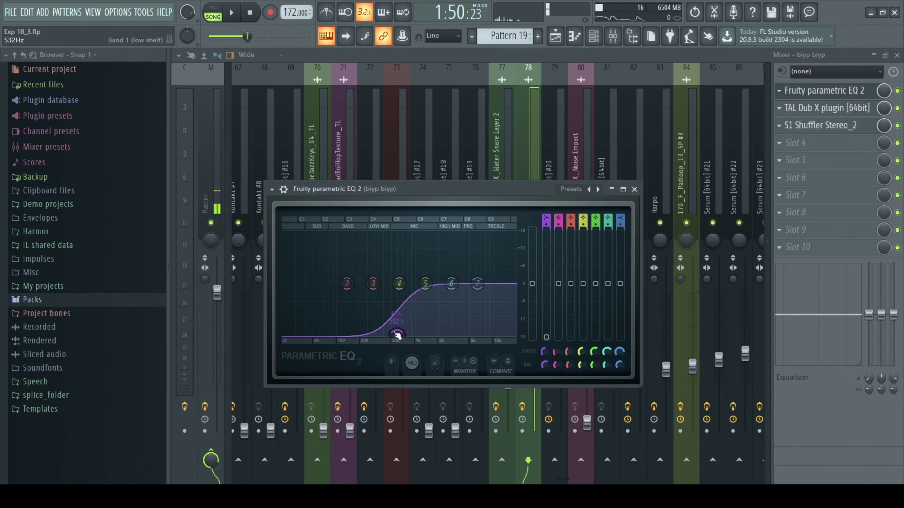
left_click(634, 189)
Examine the TAL Dub X delay and S1 Shuffler Stereo settings on the biyp biyp mixer track, and return to the playlist
left_click(826, 108)
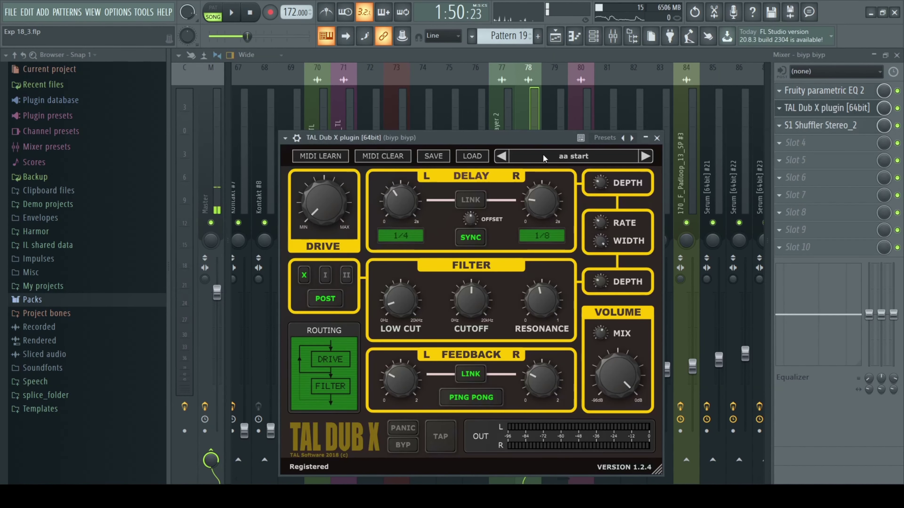
left_click_drag(496, 141, 494, 102)
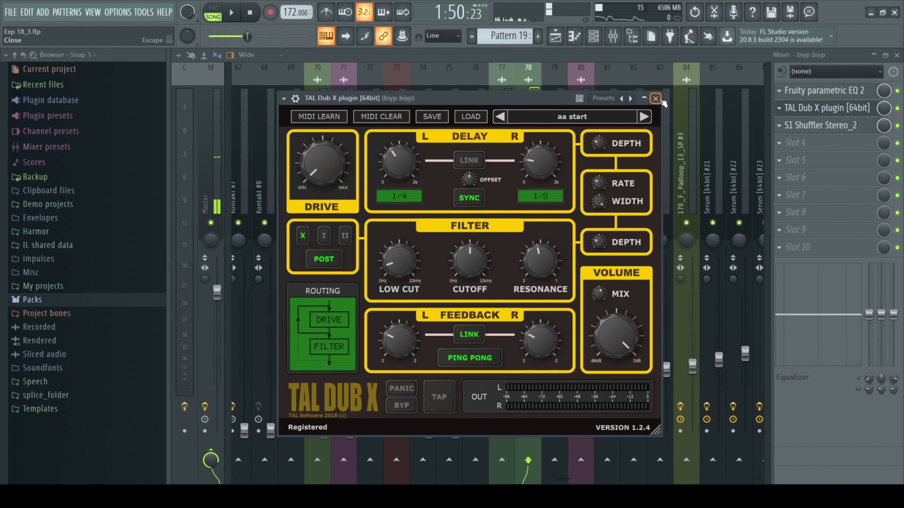
left_click(656, 99)
left_click(833, 125)
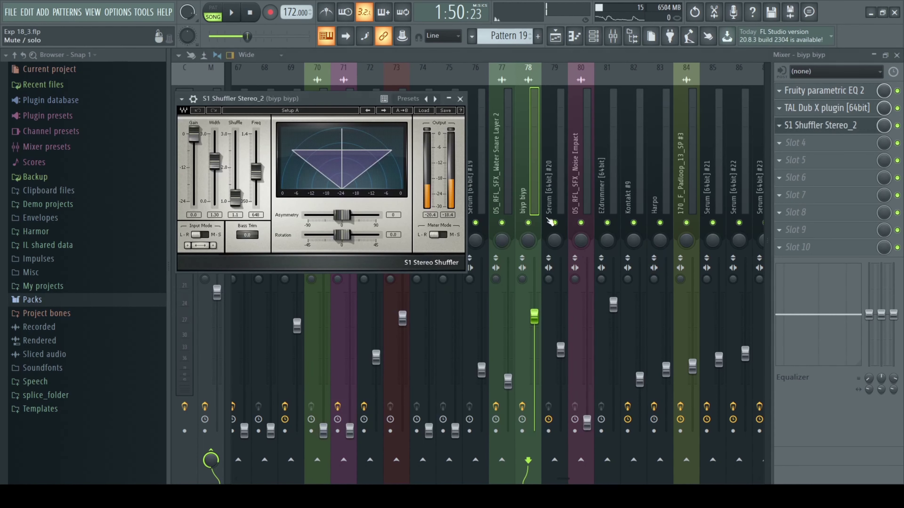
left_click_drag(309, 100, 397, 99)
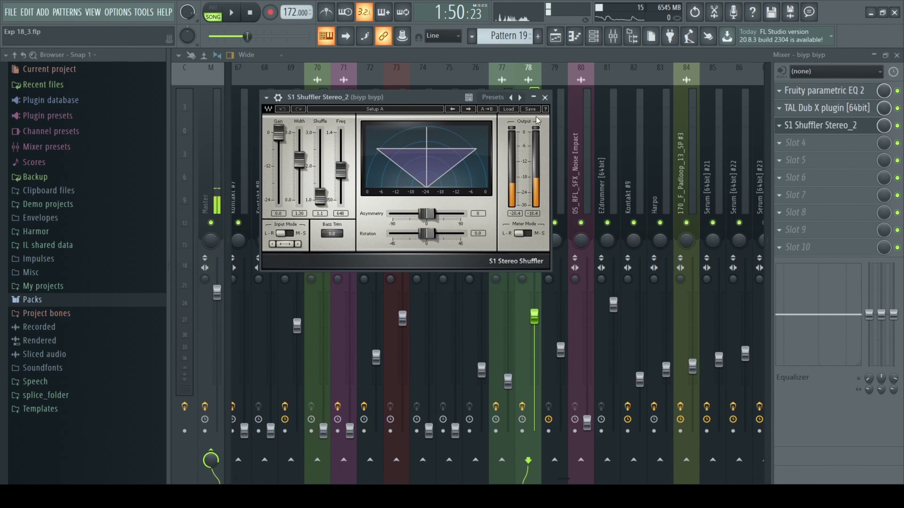
left_click(545, 96)
left_click(897, 55)
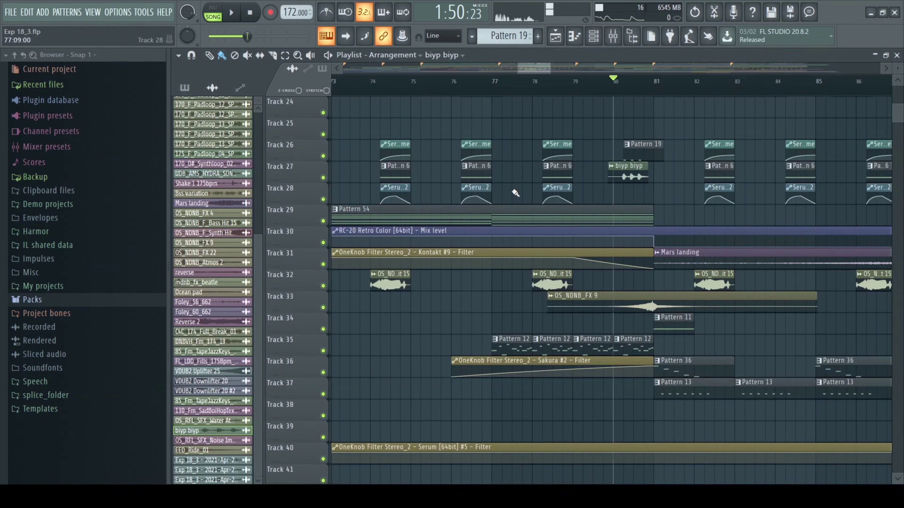
Play the biyp biyp and Pattern 19 clips in context from bar 80, and stop playback
key("space")
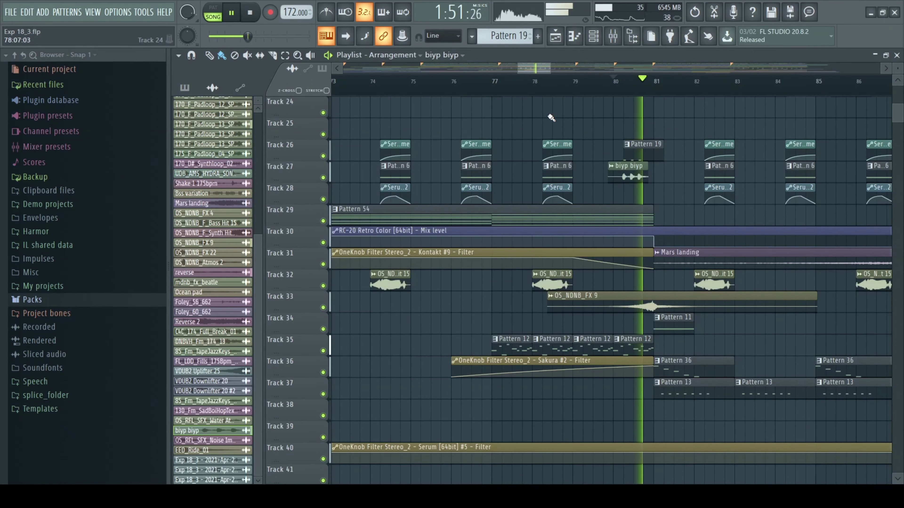
left_click_drag(550, 68, 569, 65)
key("space")
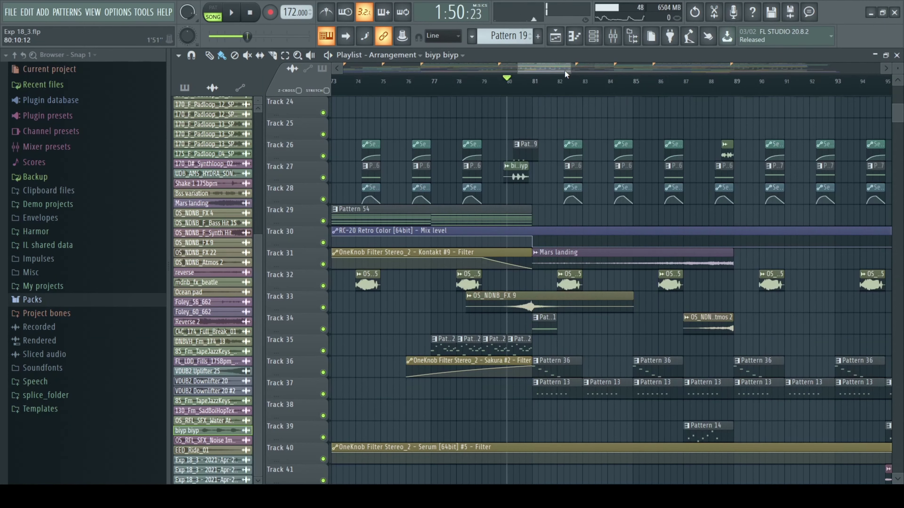
Play the arrangement from bar 89 and review the tracks at the end of Drop 1 Phase 2
scroll(548, 71, "down", 2)
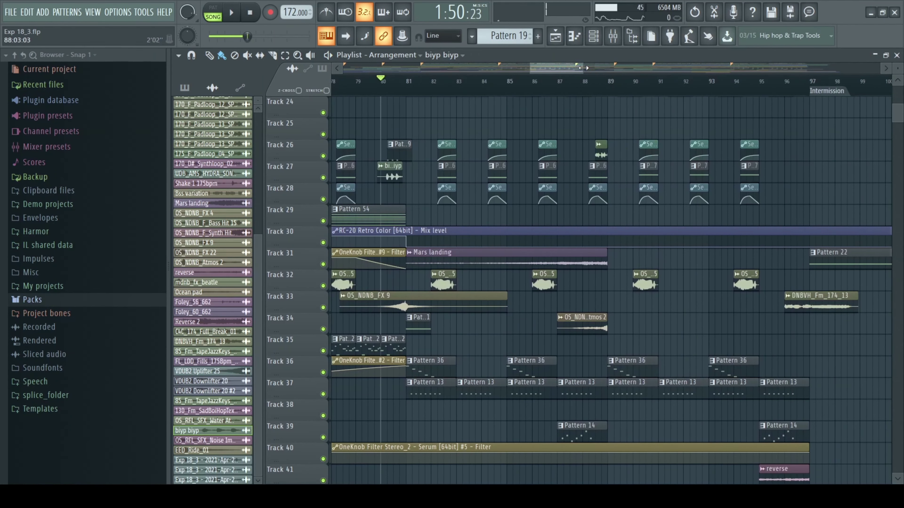
scroll(538, 74, "down", 2)
scroll(534, 72, "down", 2)
left_click(571, 81)
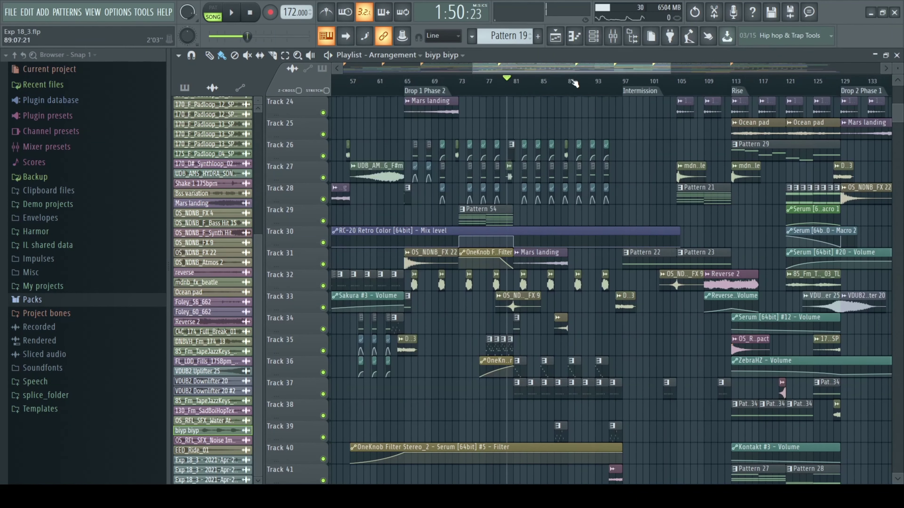
key("space")
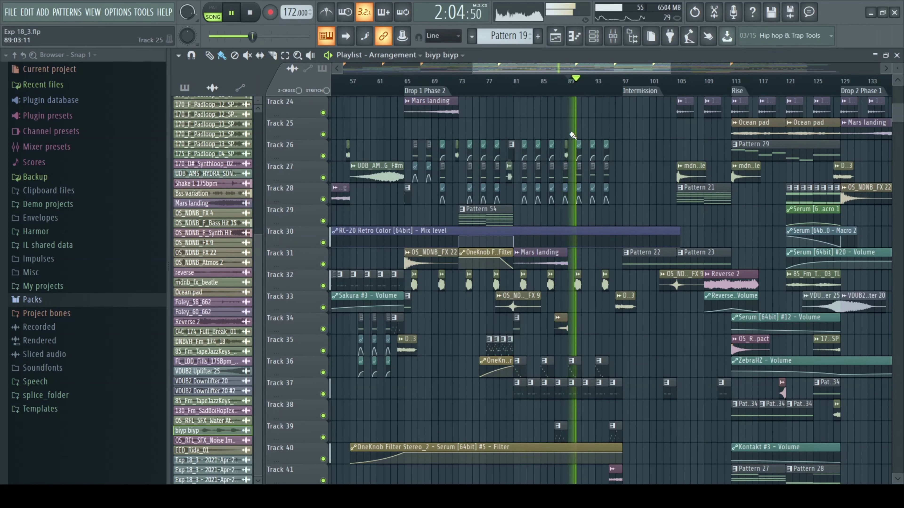
scroll(582, 141, "down", 6)
scroll(582, 141, "up", 9)
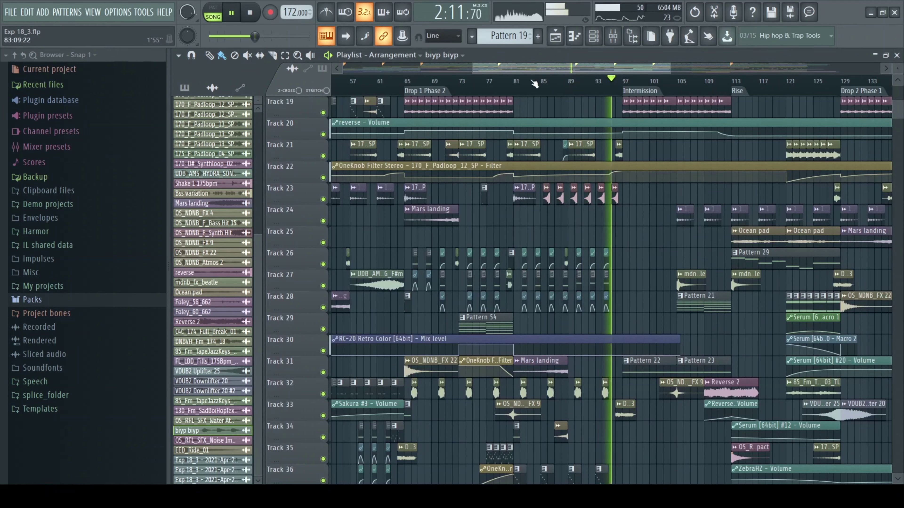
Examine the Intermission's drum, bass and instrumentation tracks during playback, stop, and return the playback position to bar 97
left_click_drag(473, 66, 537, 66)
scroll(582, 149, "up", 2)
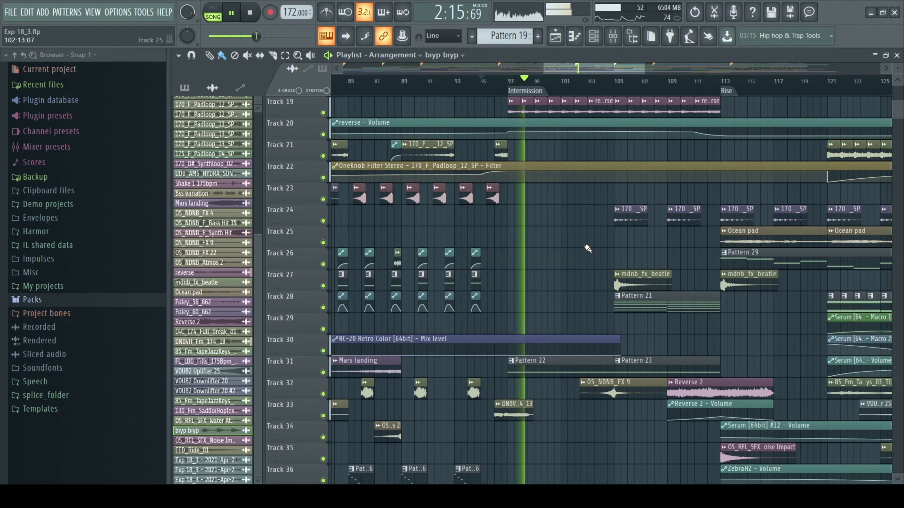
scroll(569, 260, "up", 6)
scroll(569, 260, "up", 3)
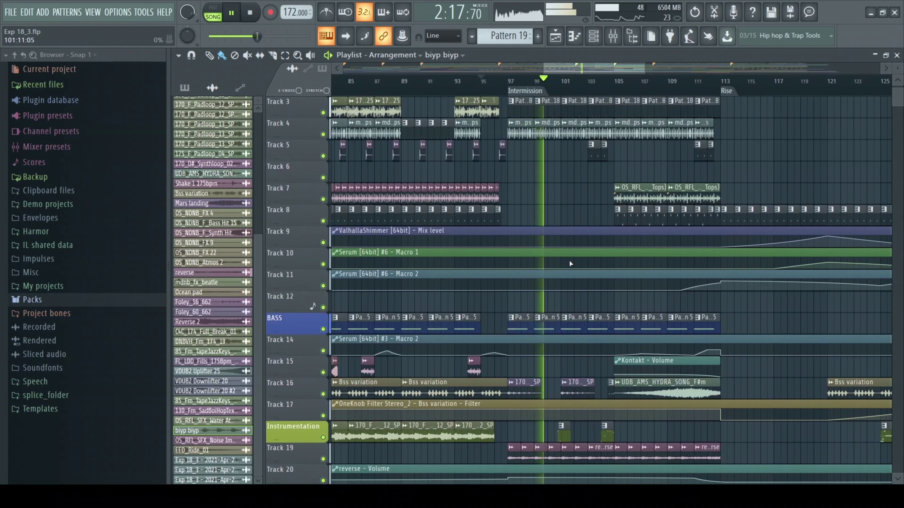
key("space")
left_click_drag(480, 77, 507, 77)
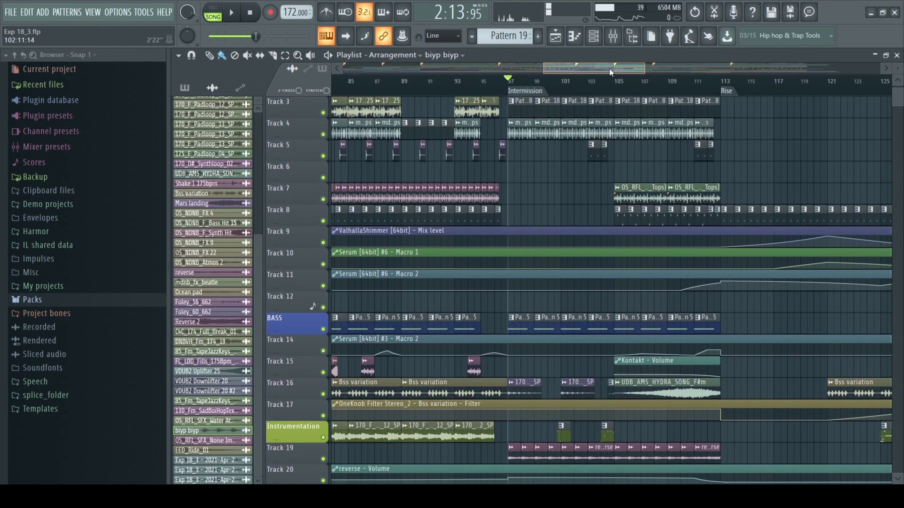
Examine the clips and automation across the arrangement, from the Intermission and Rise out to the full track overview
left_click_drag(609, 69, 628, 70)
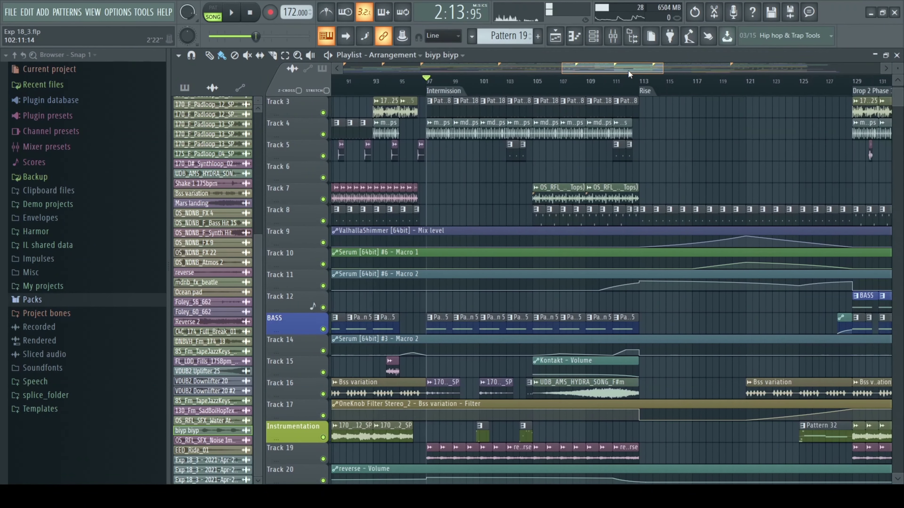
scroll(487, 300, "down", 9)
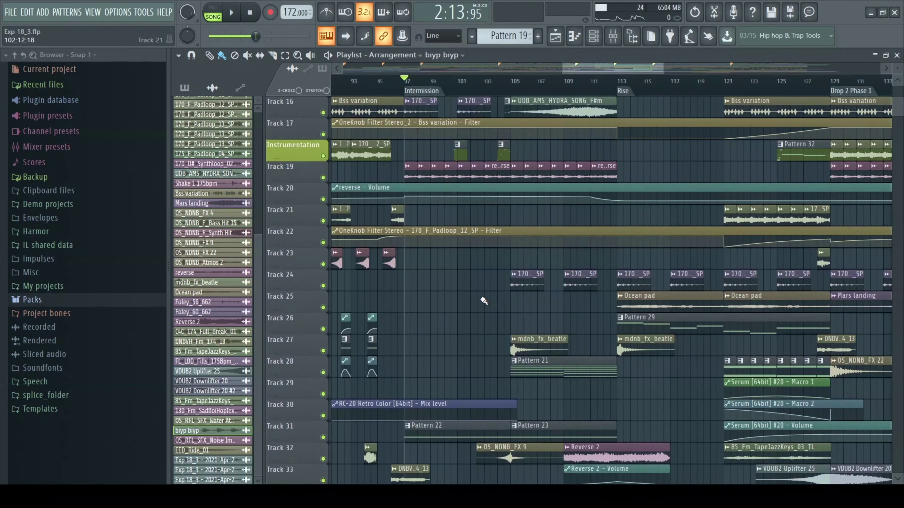
scroll(429, 292, "down", 3)
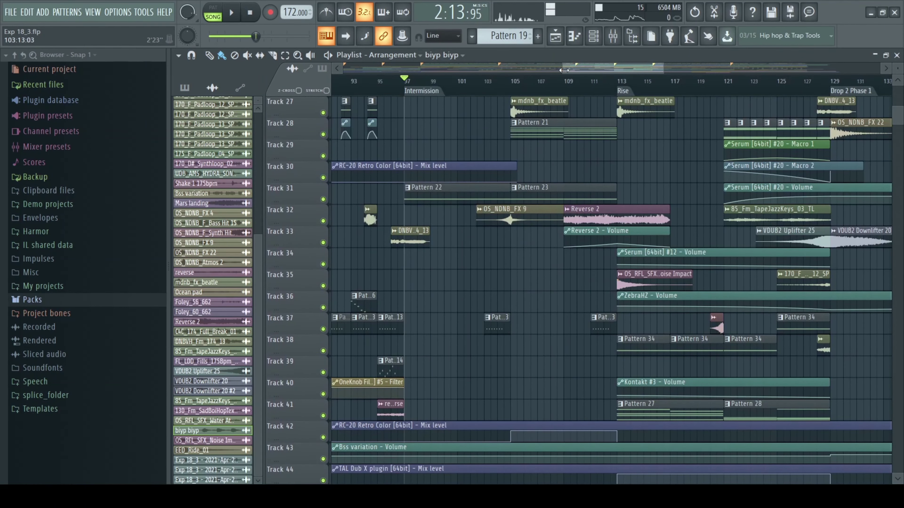
left_click_drag(565, 69, 287, 89)
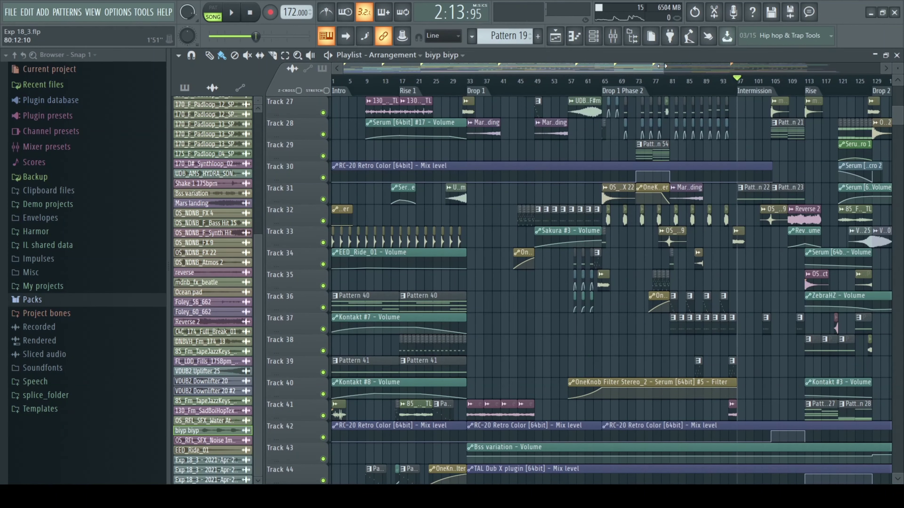
left_click_drag(662, 66, 691, 111)
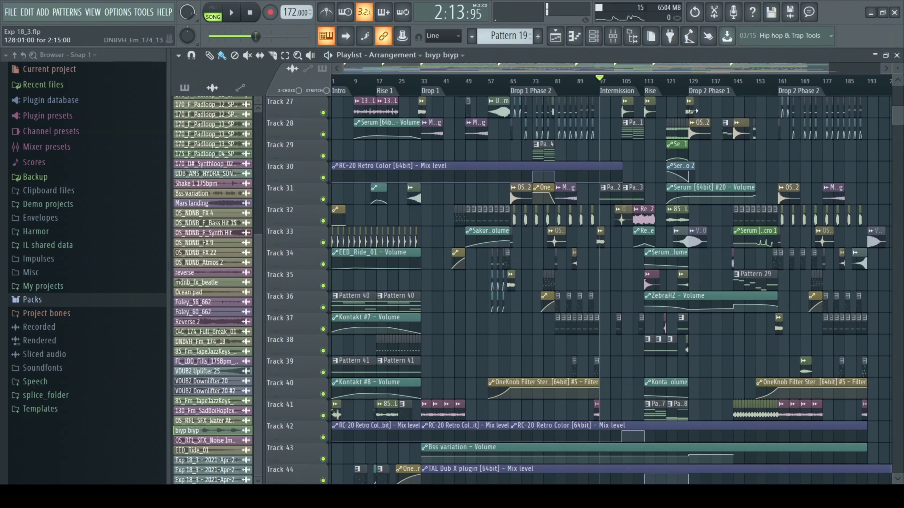
scroll(490, 207, "down", 3)
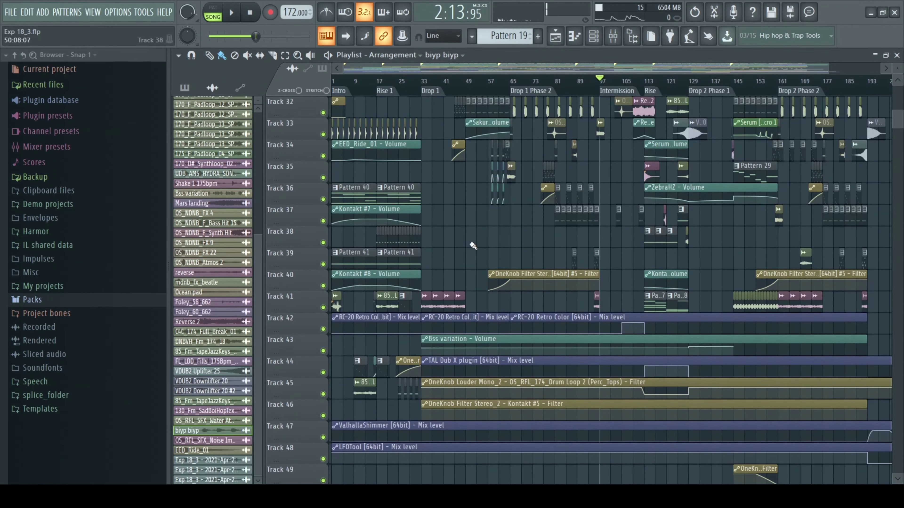
scroll(473, 245, "down", 3)
scroll(467, 241, "up", 8)
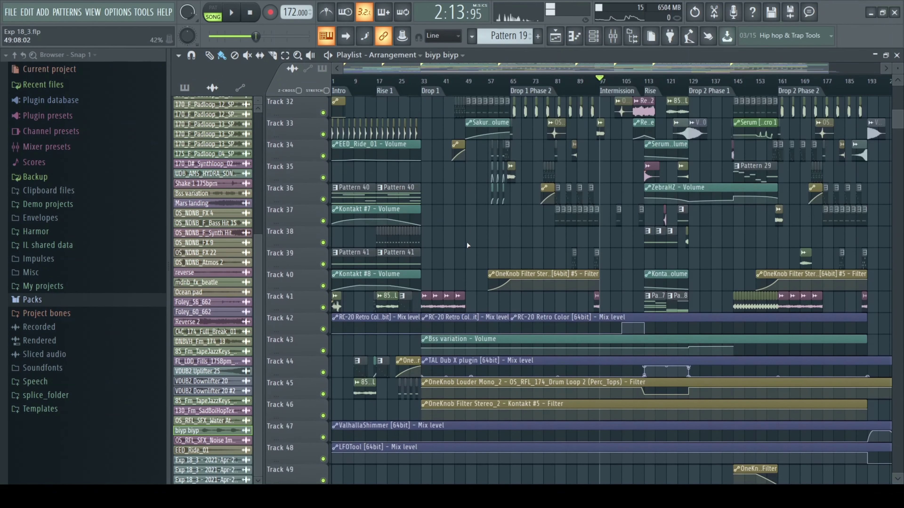
scroll(466, 242, "up", 5)
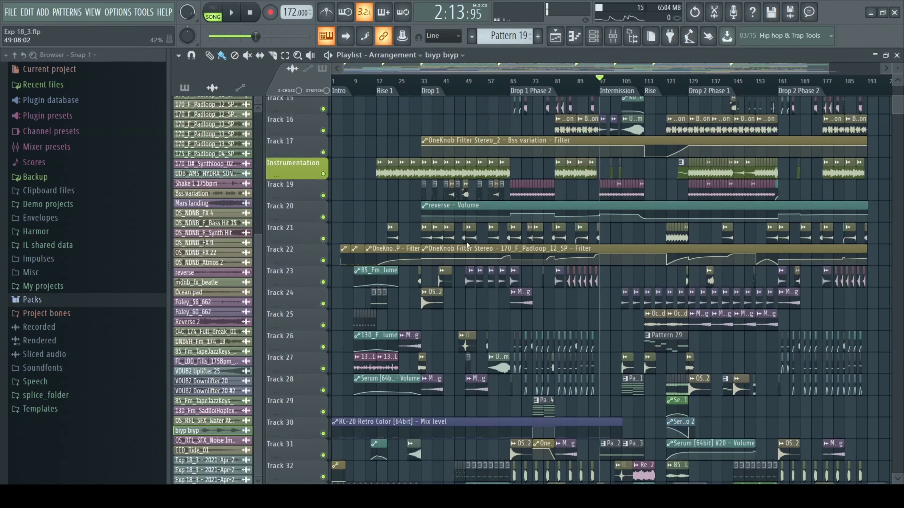
Play the arrangement from bar 121 through the end of the Rise into Drop 2 Phase 1, reviewing its tracks, and stop playback
left_click_drag(344, 69, 611, 77)
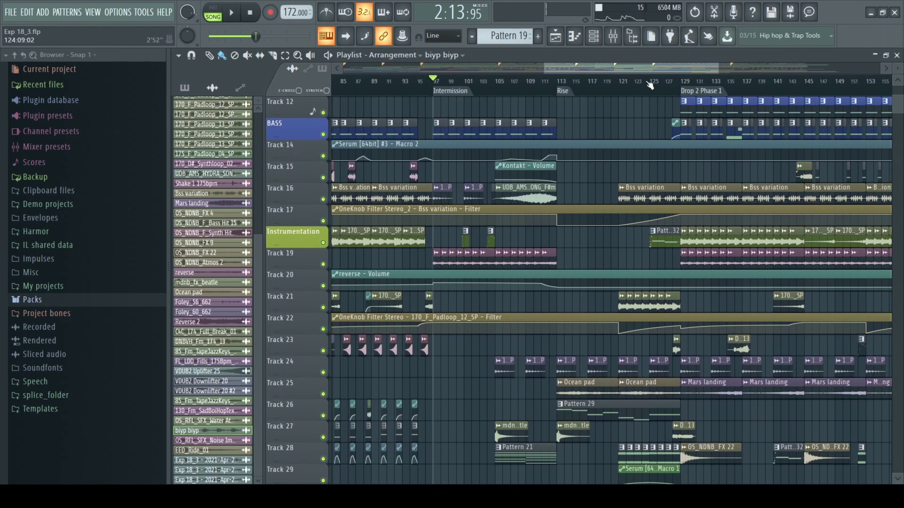
left_click(625, 82)
key("space")
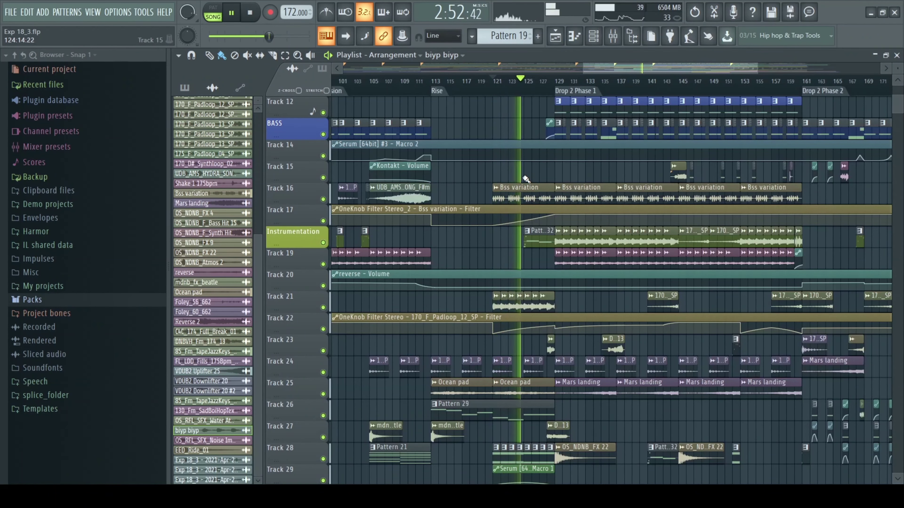
scroll(506, 196, "up", 4)
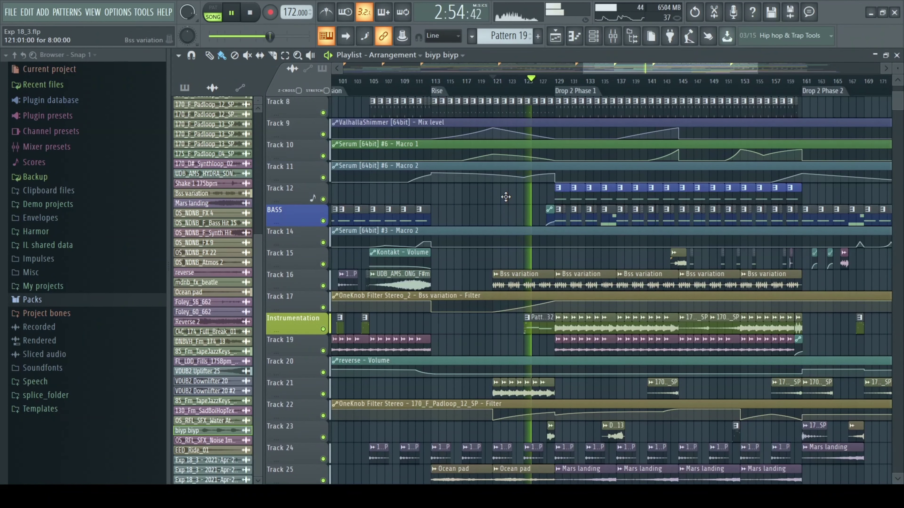
scroll(506, 197, "down", 11)
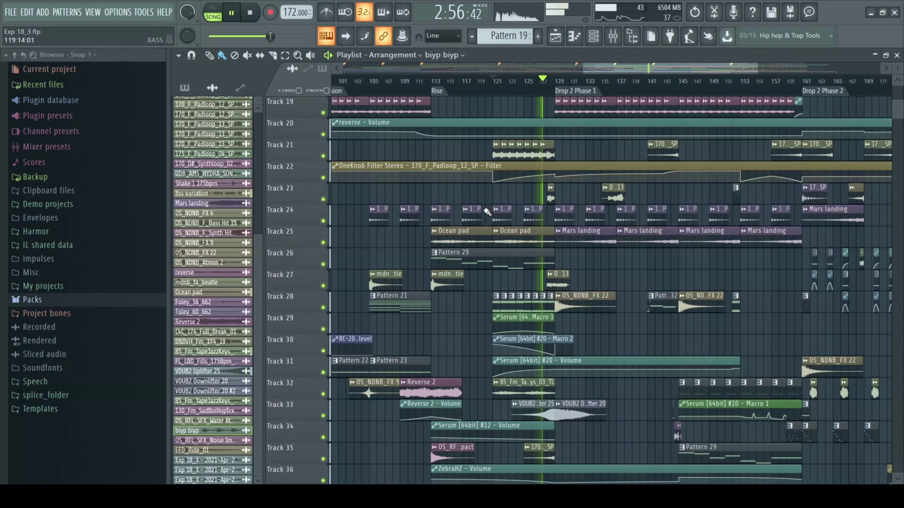
scroll(486, 211, "up", 12)
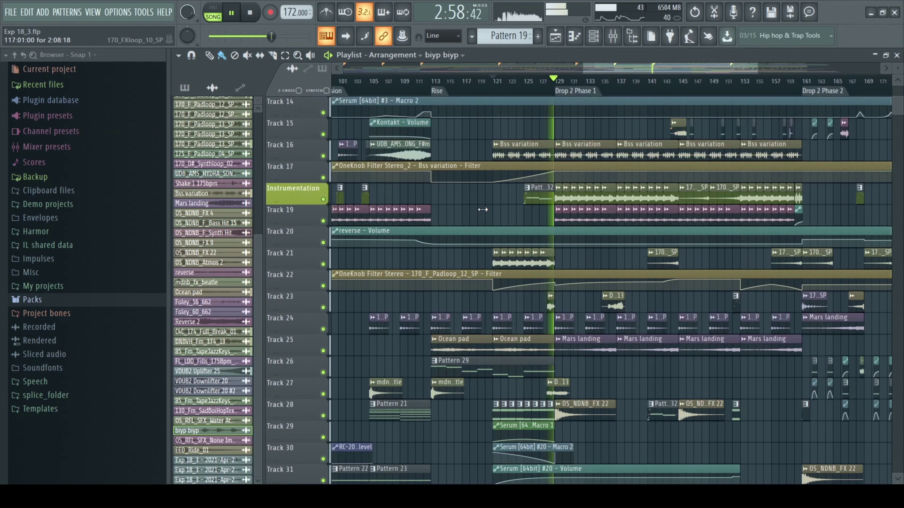
scroll(483, 210, "up", 3)
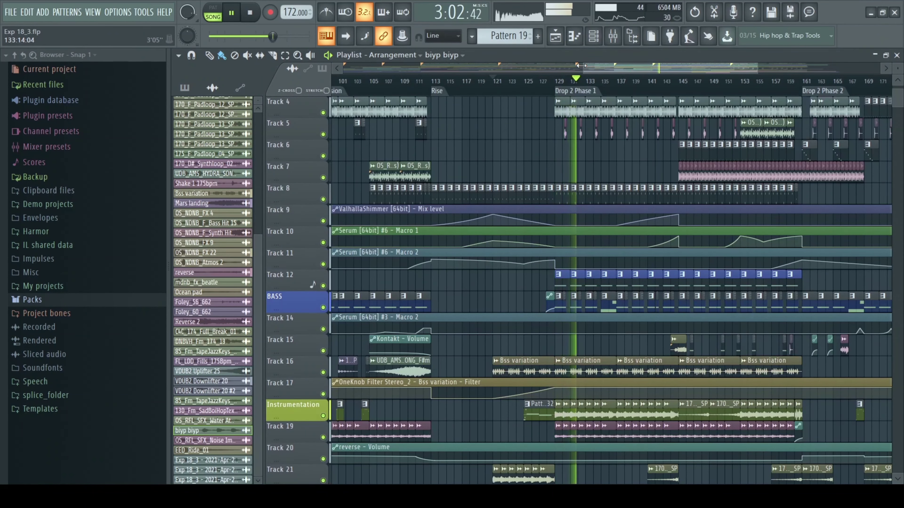
left_click_drag(581, 68, 628, 66)
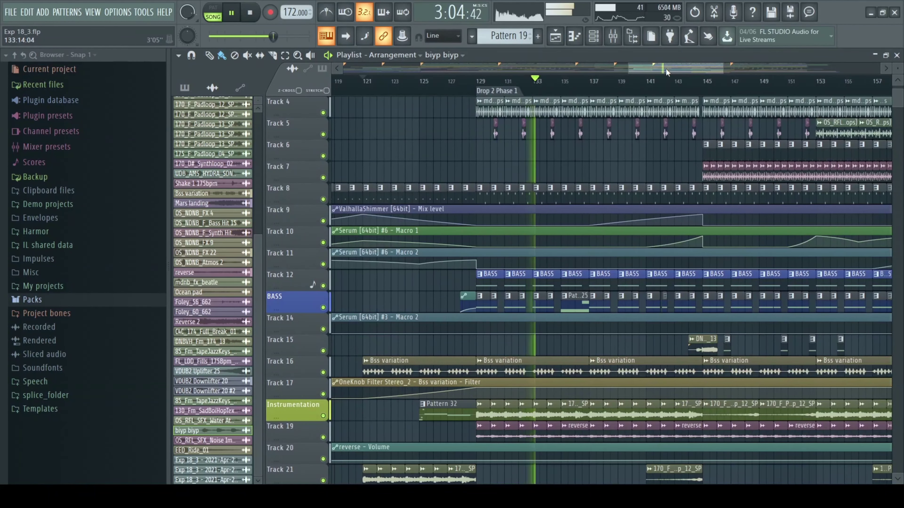
key("space")
Select the BASS pattern from Track 12, play it alone in pattern mode, and stop
left_click(518, 272)
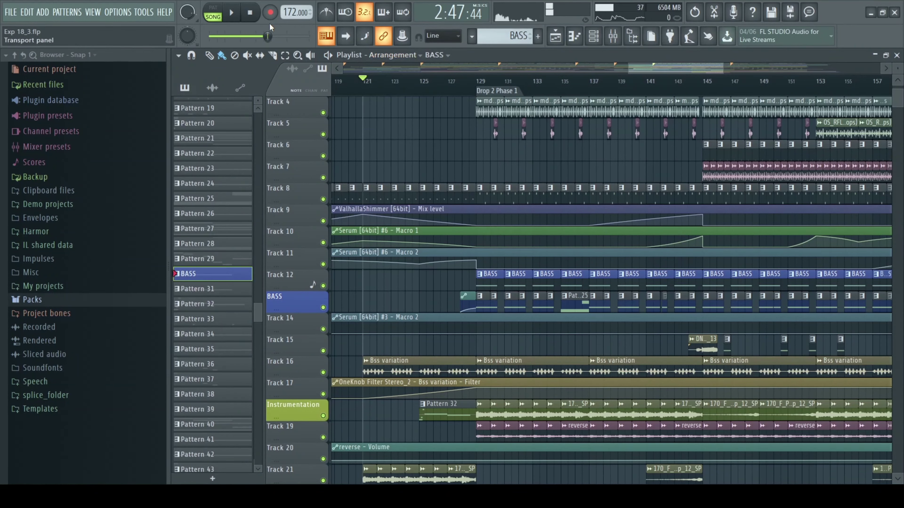
left_click(215, 11)
left_click(232, 13)
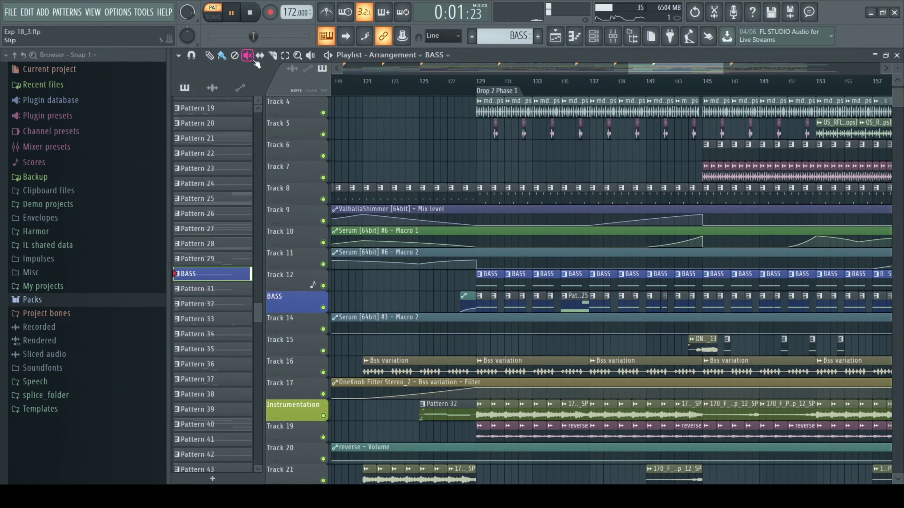
key("space")
Select Pattern 24 from the BASS track, play it alone, close the playlist, and stop playback
left_click(486, 304)
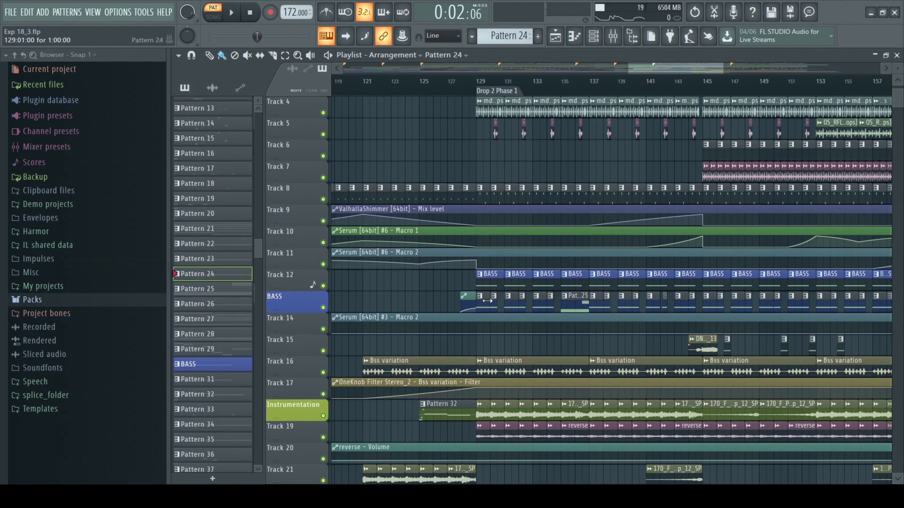
left_click(236, 19)
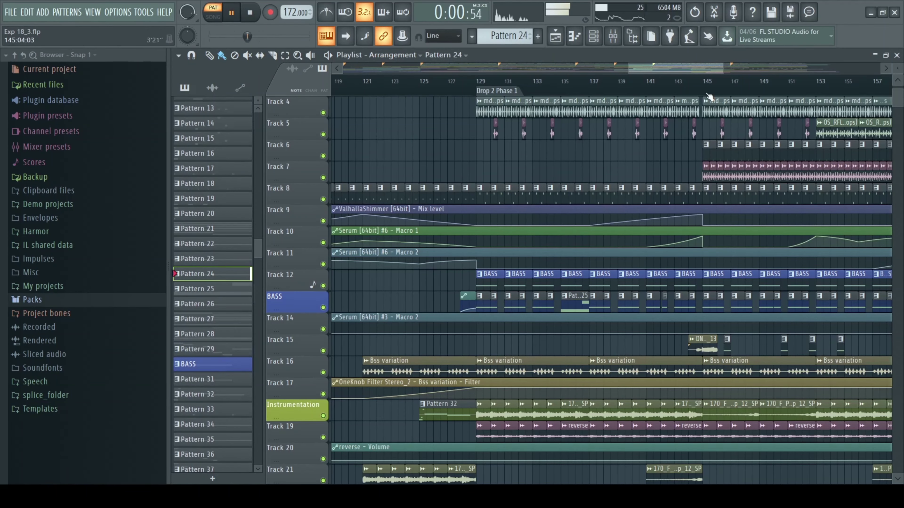
left_click(897, 55)
key("space")
Open Serum #9 from Pattern 24's channels and examine its oscillators, filter and Tube distortion effect
scroll(579, 236, "down", 5)
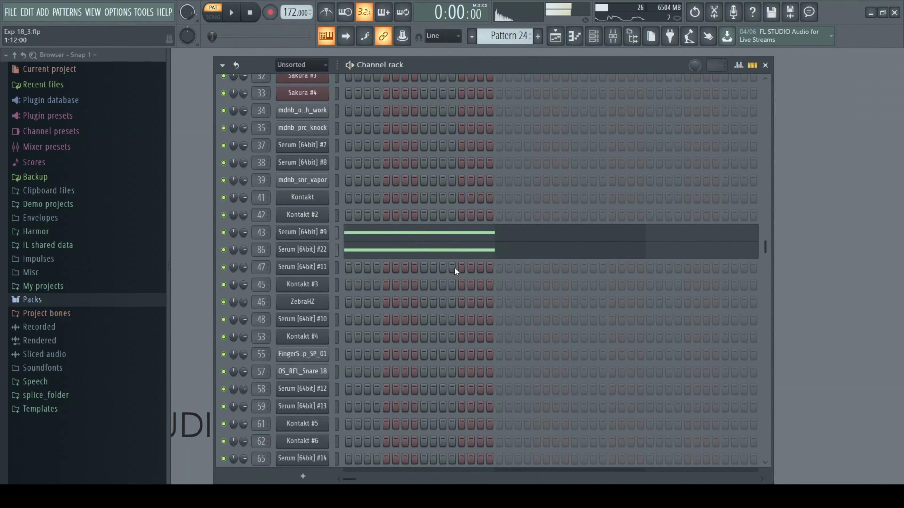
left_click(301, 233)
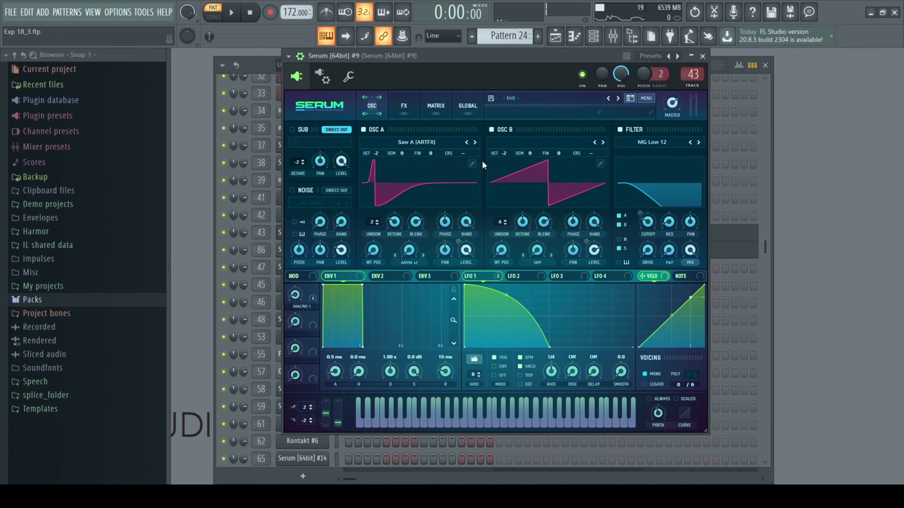
key("space")
key("space")
left_click(403, 107)
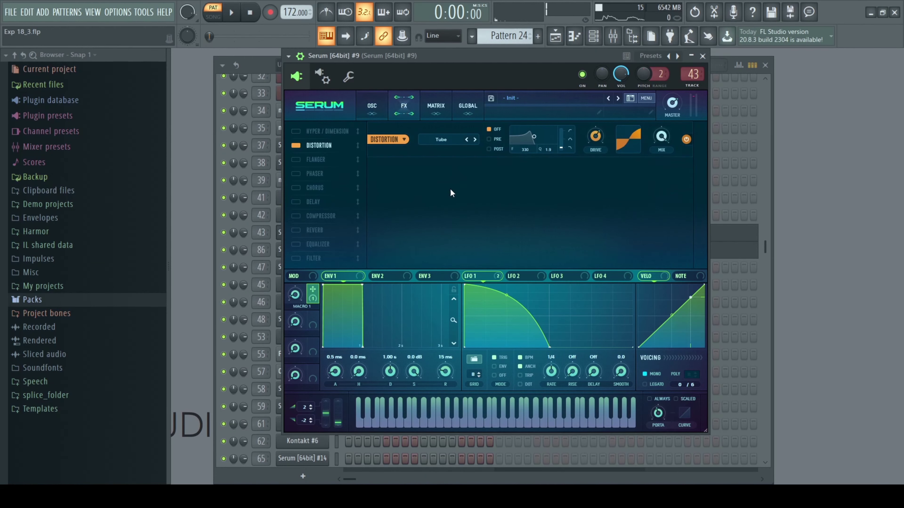
left_click(371, 105)
Compare LFO 2 and LFO 1 in Serum #9, play Pattern 24 with the patch shown, close it, and stop
left_click(508, 277)
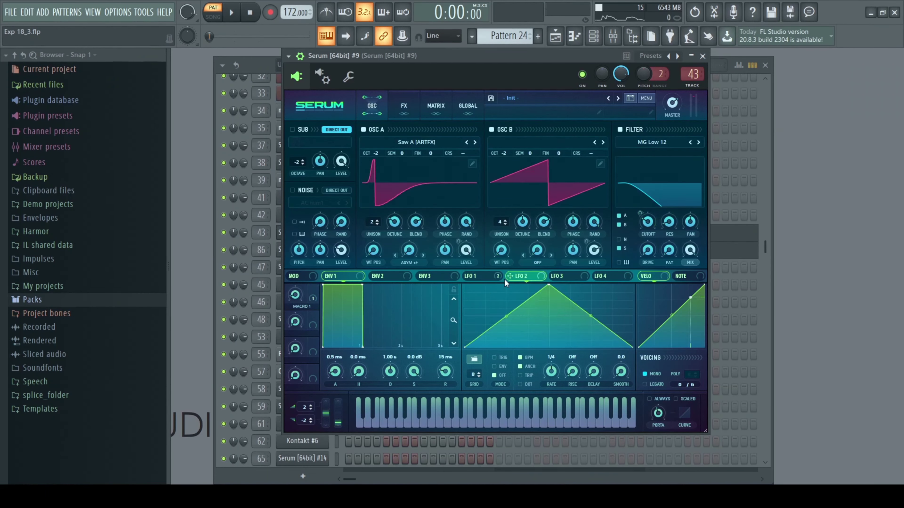
left_click(485, 278)
key("space")
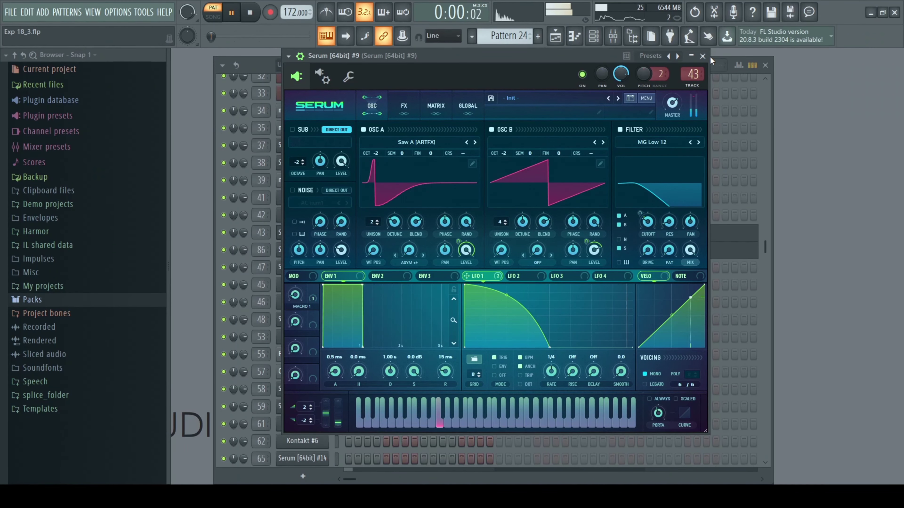
left_click(702, 56)
key("space")
Open Serum #22, examine its sub oscillator patch while playing Pattern 24, and return to the channel rack
left_click(305, 255)
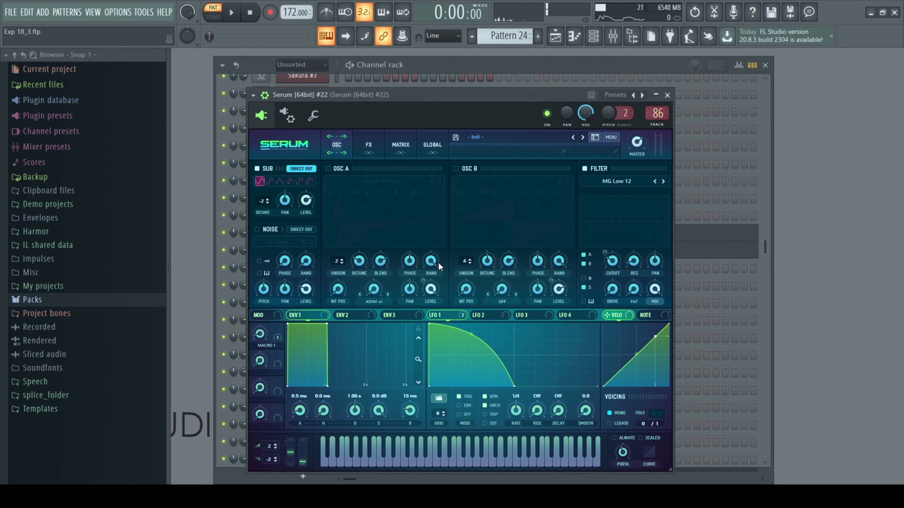
key("space")
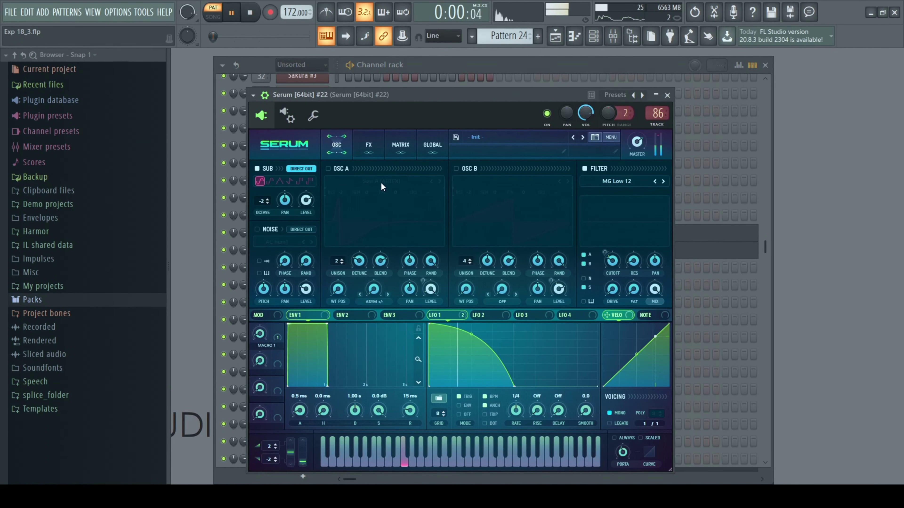
left_click(232, 15)
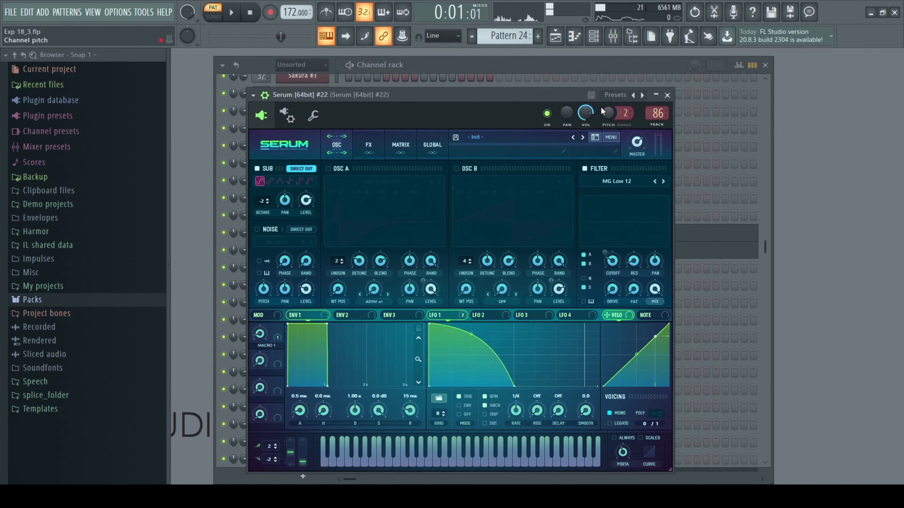
left_click(667, 95)
scroll(410, 287, "down", 5)
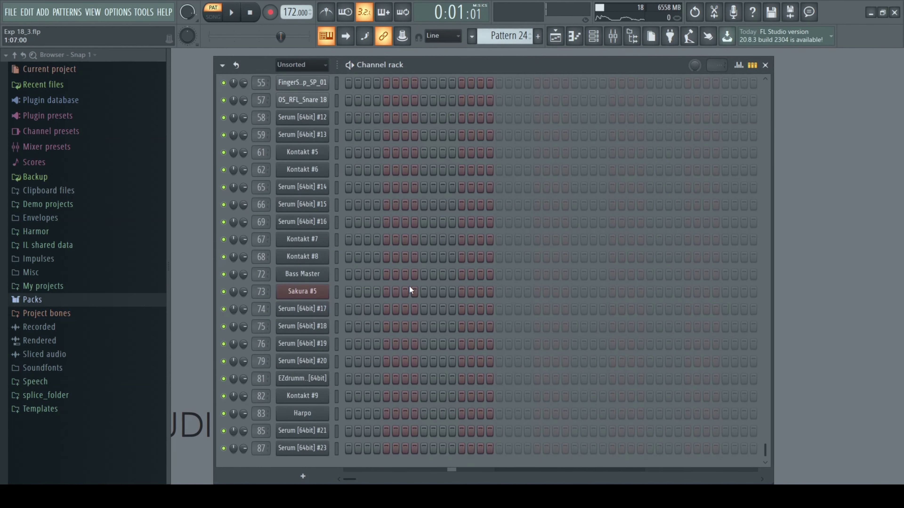
Reopen Serum #9 from the channel rack, examine its oscillators, filter and LFO 1 again, and close it
scroll(401, 281, "up", 8)
scroll(385, 272, "down", 5)
scroll(386, 271, "up", 3)
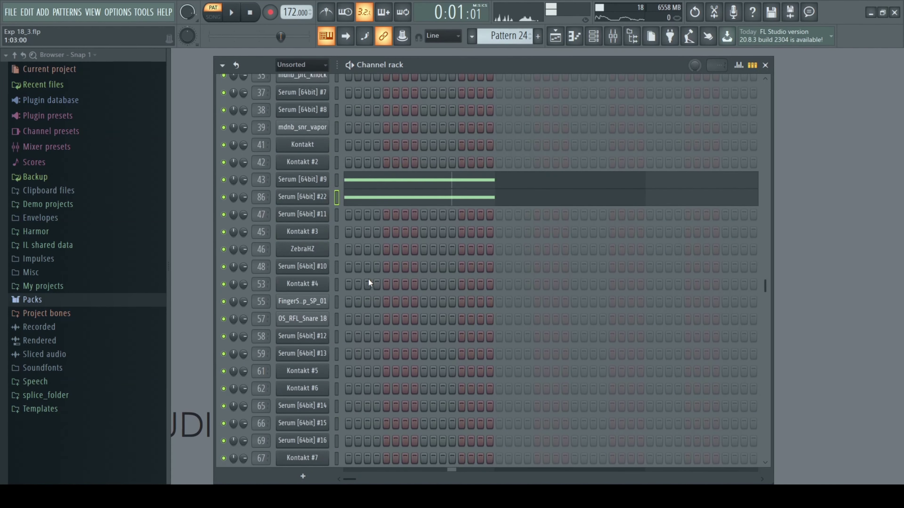
left_click(321, 183)
mouse_move(293, 294)
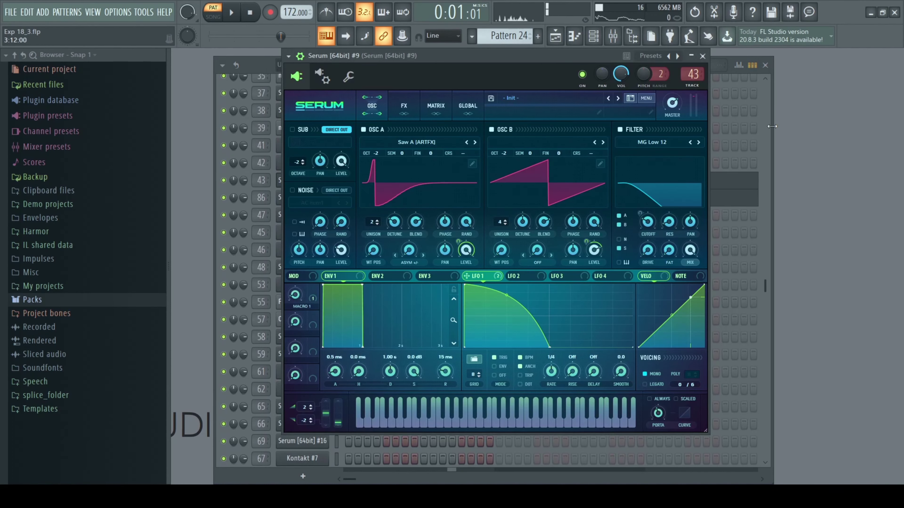
left_click(703, 56)
Return to the playlist, play the song from the start of Drop 2 Phase 1, and stop playback
left_click(558, 39)
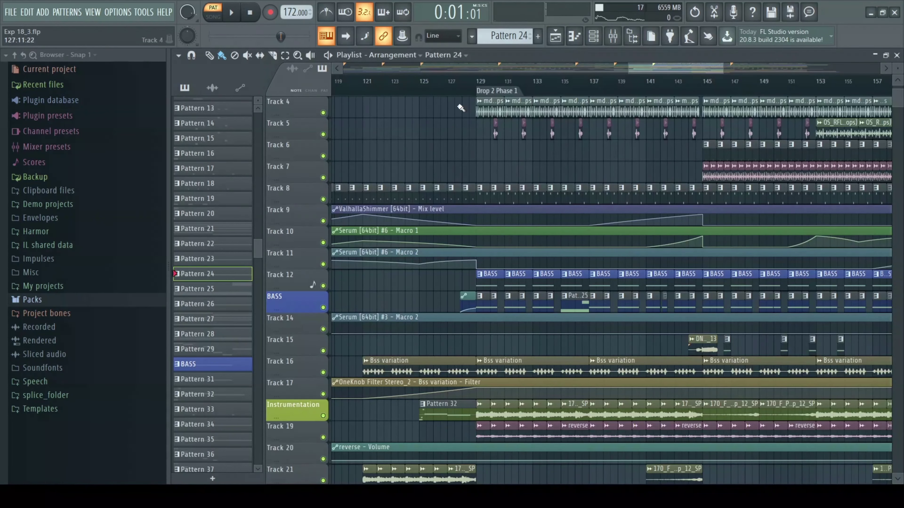
left_click(480, 83)
left_click_drag(721, 69, 750, 66)
key("space")
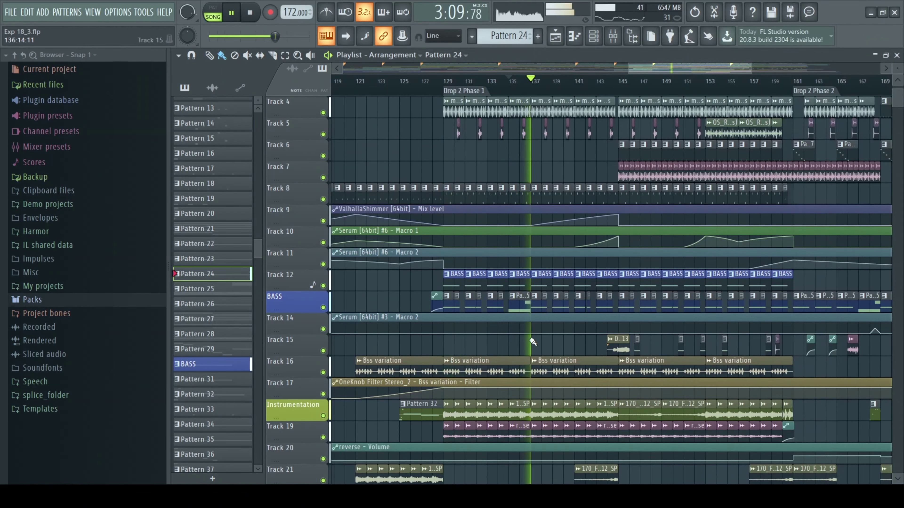
scroll(522, 330, "down", 2)
key("space")
Open the Bss variation sample from Track 16, examine its waveform and settings, and close it
double_click(472, 319)
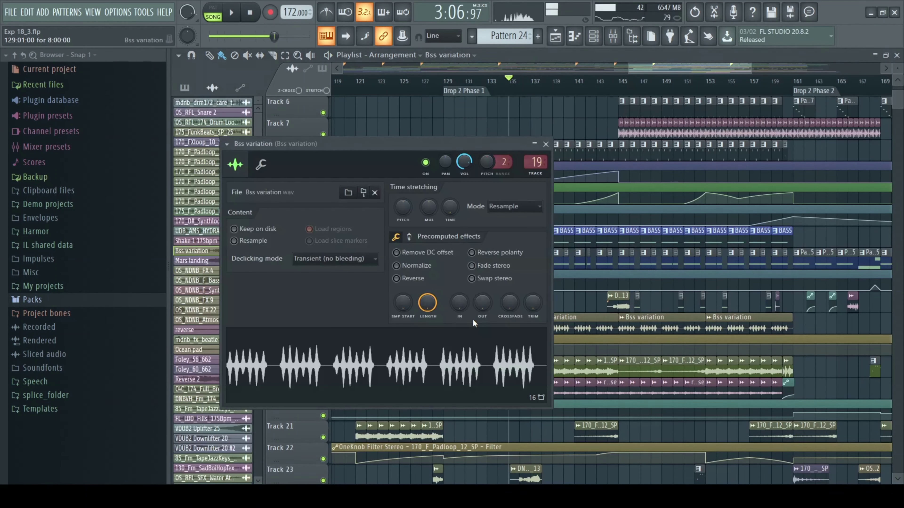
left_click_drag(411, 143, 677, 124)
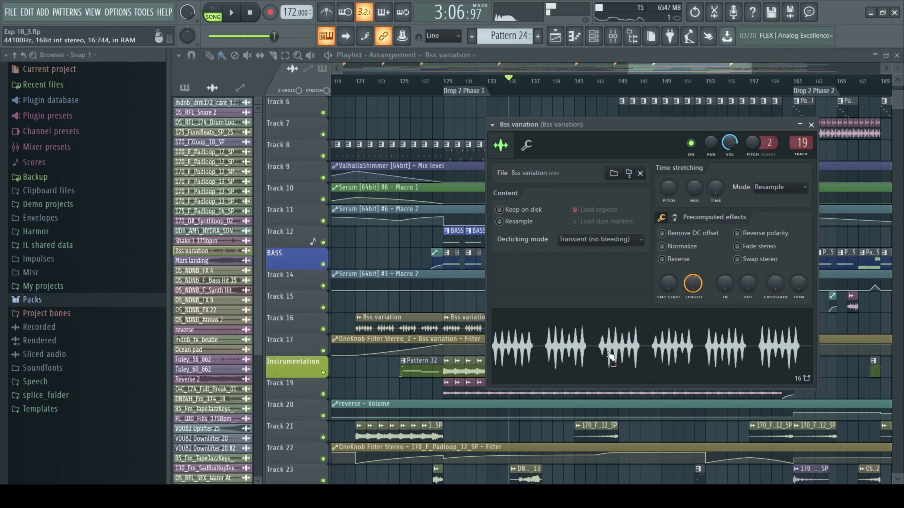
left_click_drag(678, 129, 589, 125)
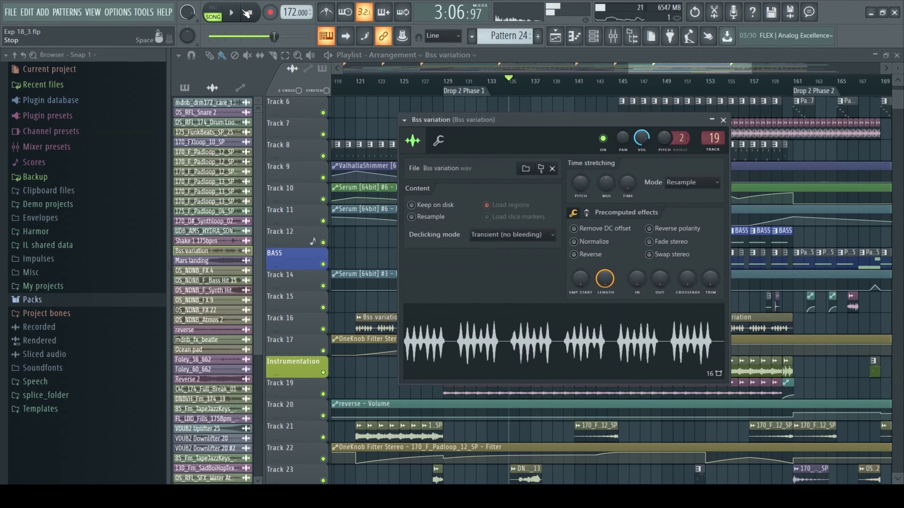
left_click(724, 120)
Show the Bss variation track in the mixer, and examine and close its Fruity parametric EQ 2
left_click(612, 36)
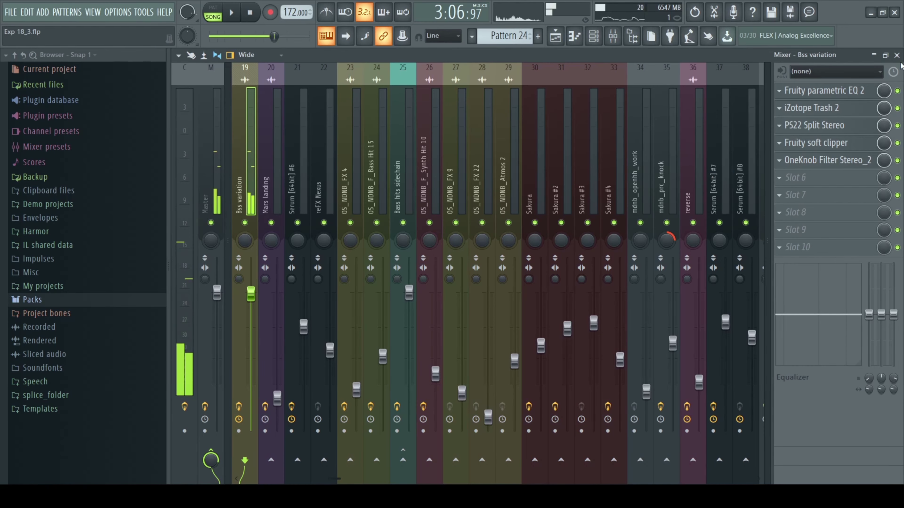
left_click(896, 55)
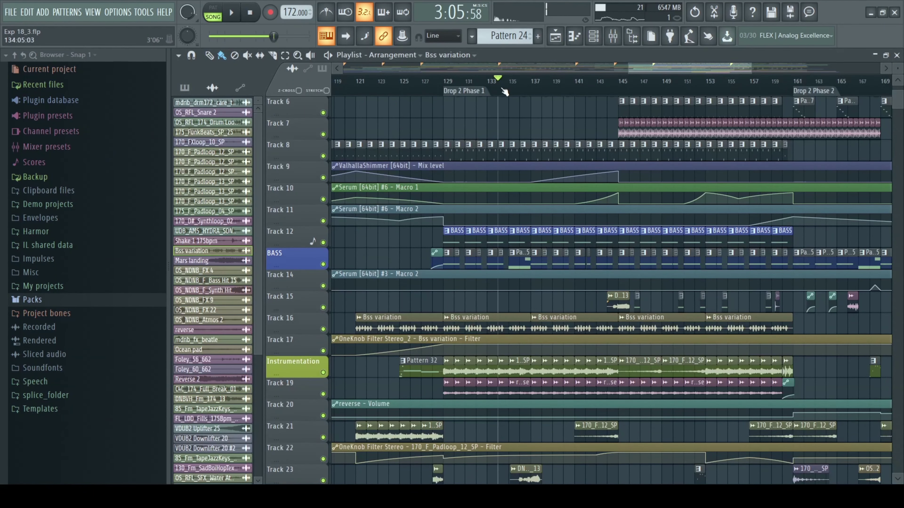
left_click(613, 36)
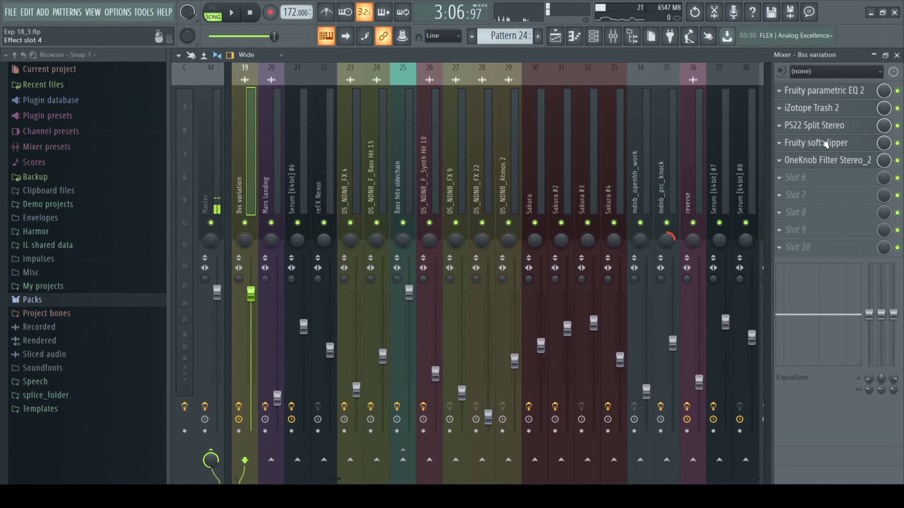
left_click(821, 98)
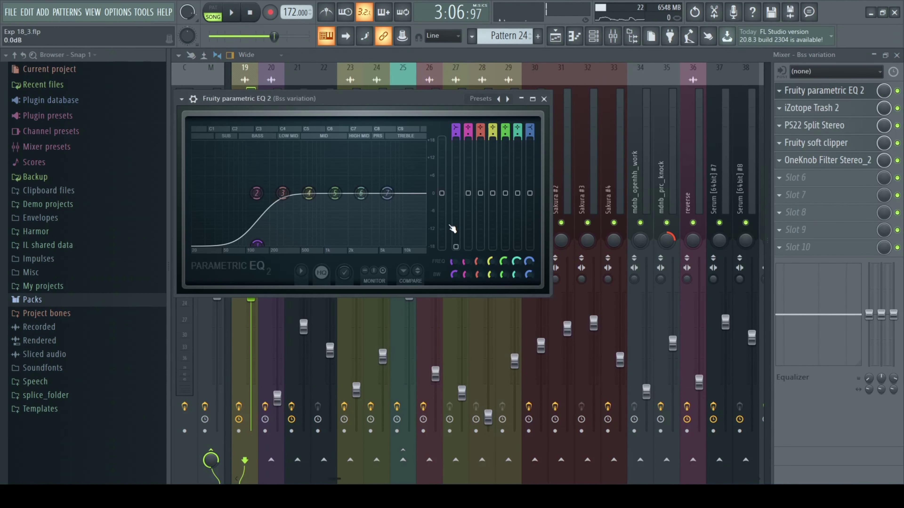
left_click(533, 100)
left_click(885, 55)
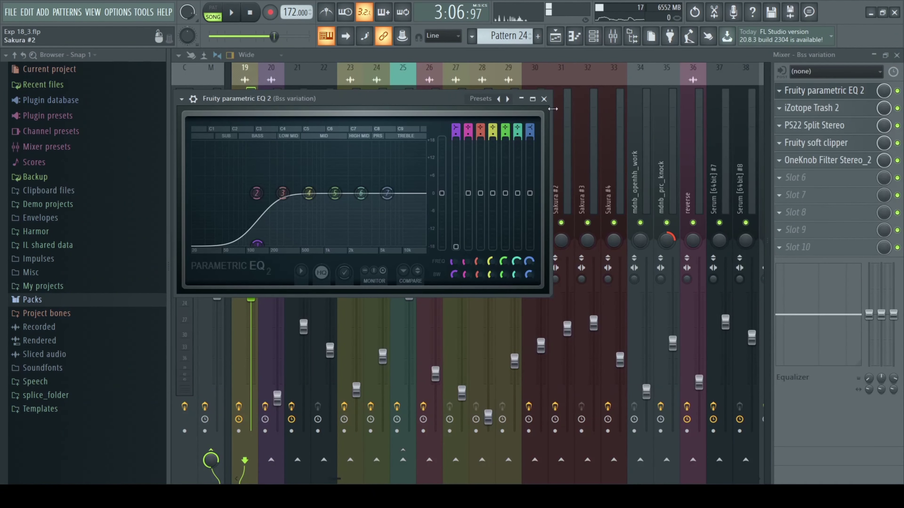
left_click(543, 99)
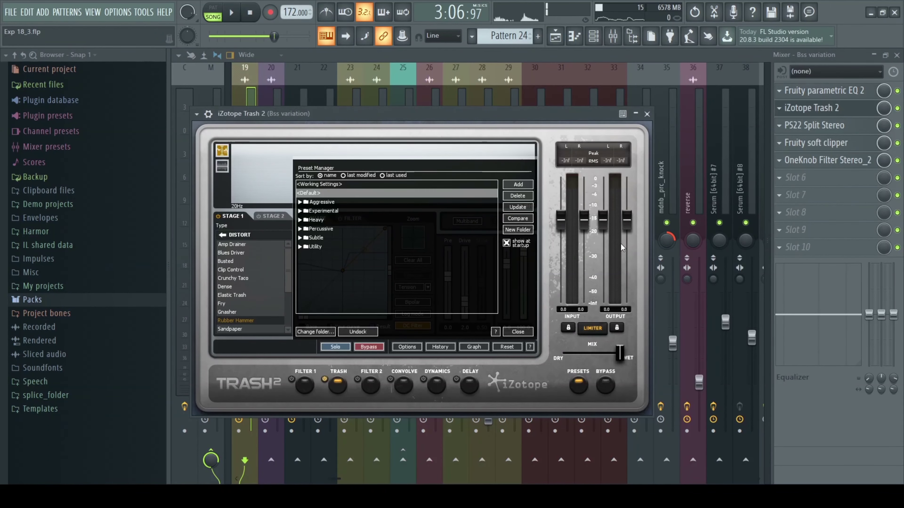
Examine the Bss variation track's iZotope Trash 2 distortion without its preset manager, and the PS22 Split Stereo effect, closing each
left_click(518, 332)
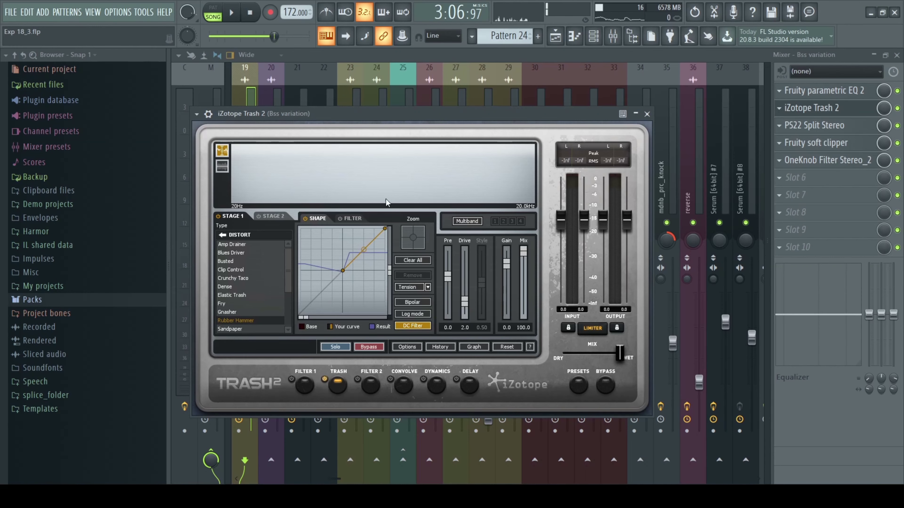
left_click(647, 113)
left_click(812, 126)
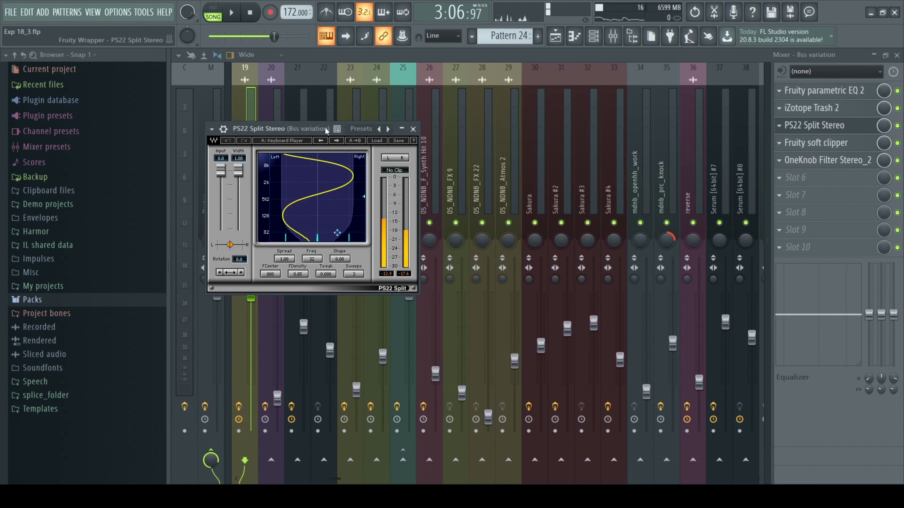
left_click_drag(326, 130, 388, 124)
left_click(476, 123)
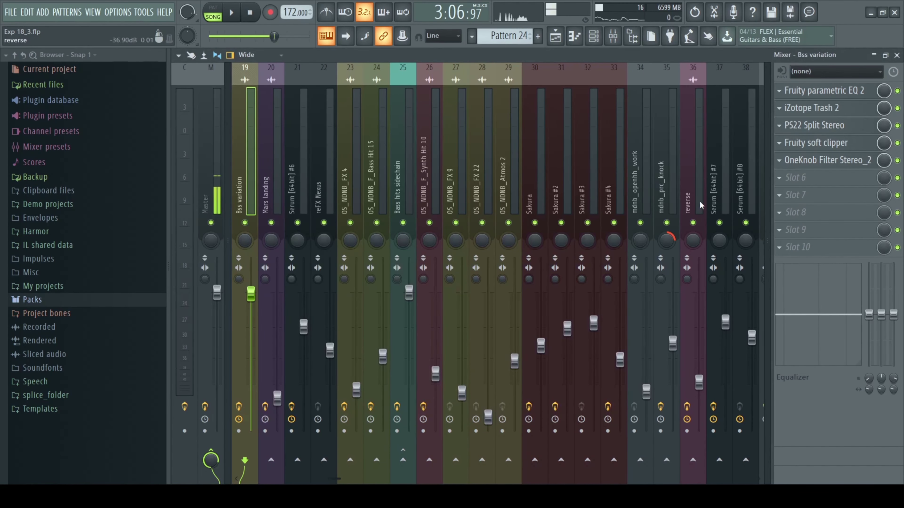
Open the Fruity soft clipper on the Bss variation track, examine its curve, and close it
left_click(842, 146)
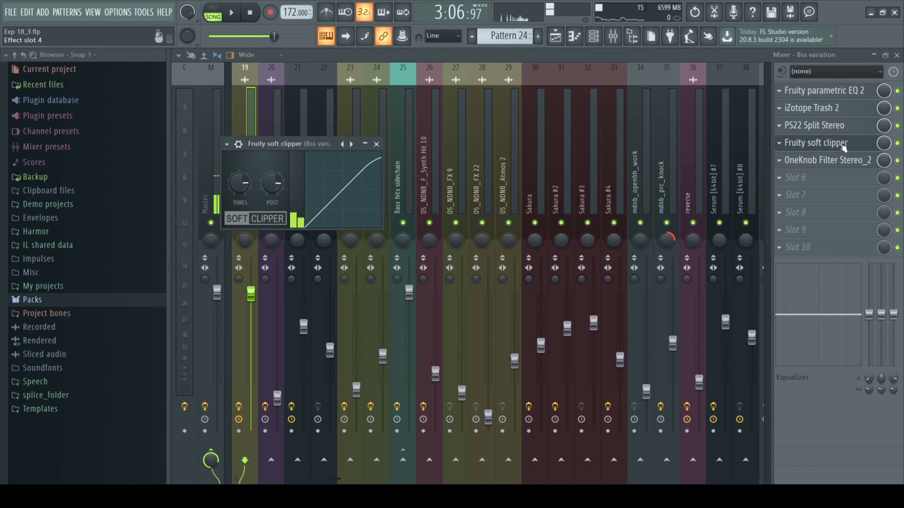
left_click_drag(300, 147, 424, 154)
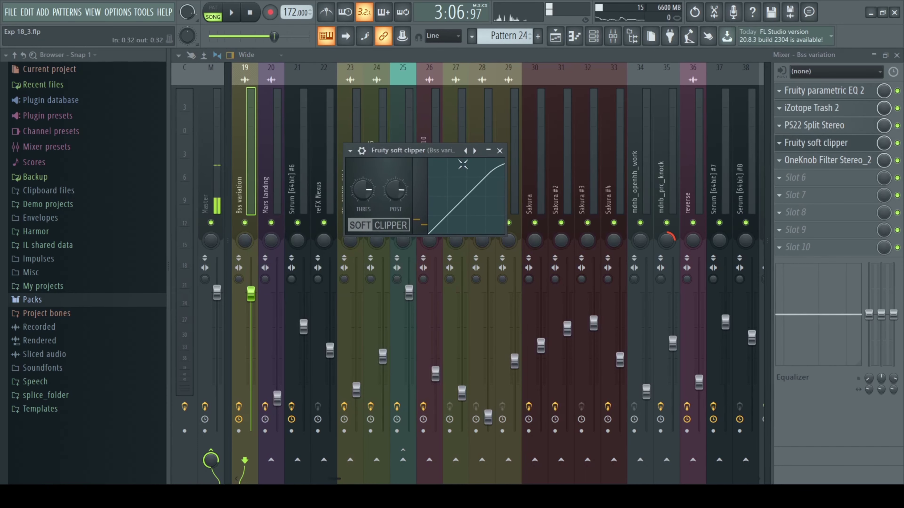
left_click(500, 150)
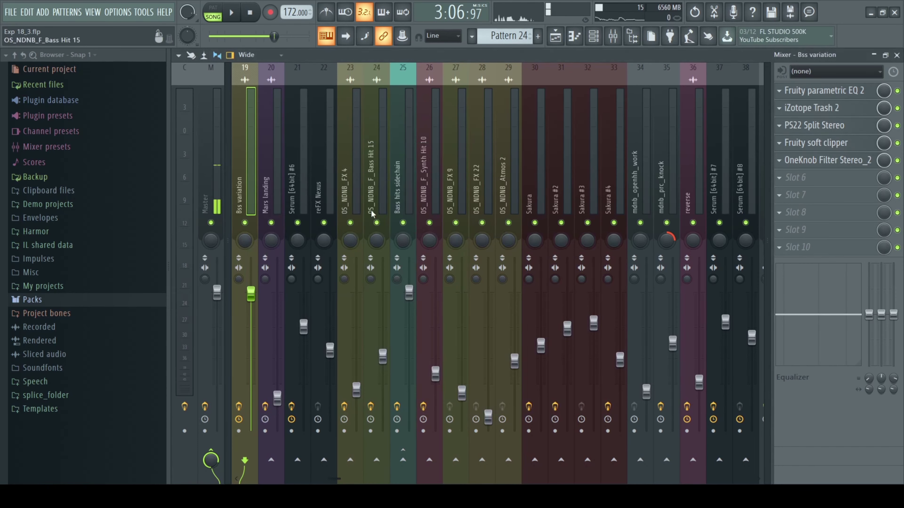
Examine the OneKnob Filter effect on the Bss variation track, close it, and return to the playlist
left_click(830, 169)
left_click_drag(295, 149, 374, 149)
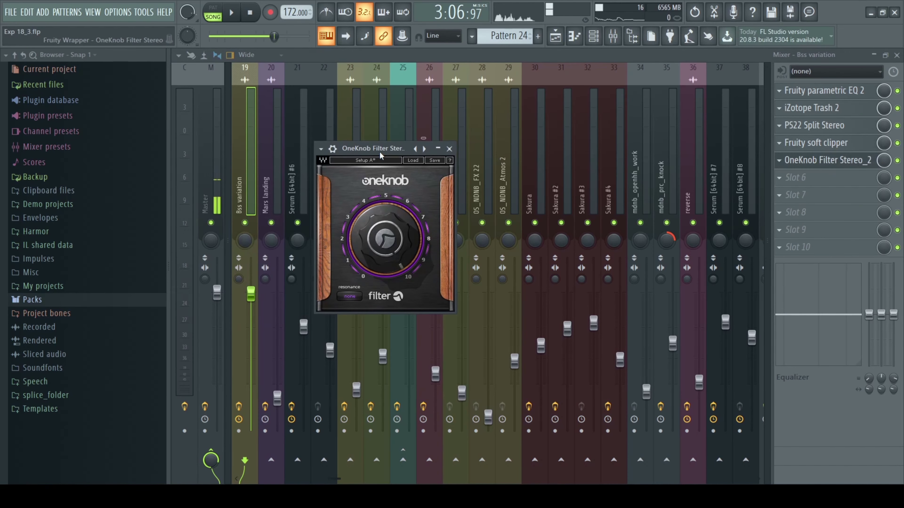
left_click(449, 149)
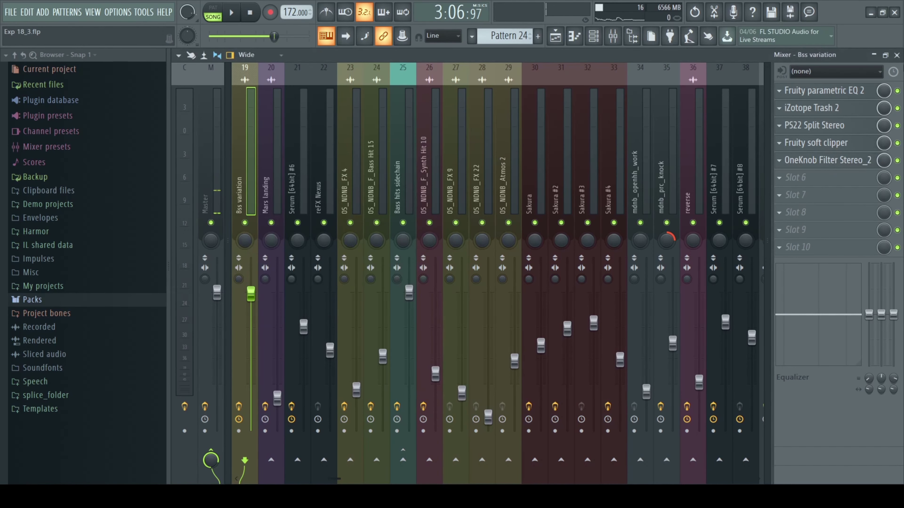
left_click(897, 55)
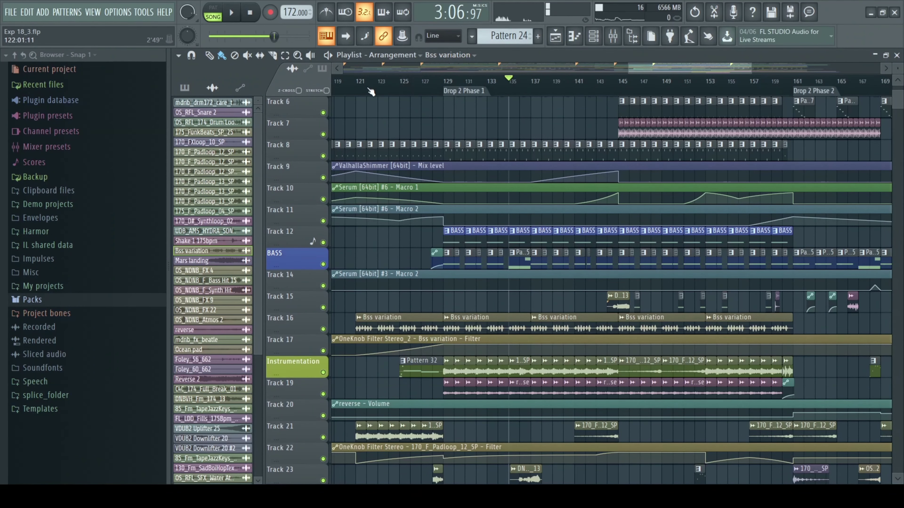
Select bars 121 to 129, solo Track 16 together with Track 17's filter automation, and play the selection
left_click_drag(361, 93, 438, 93)
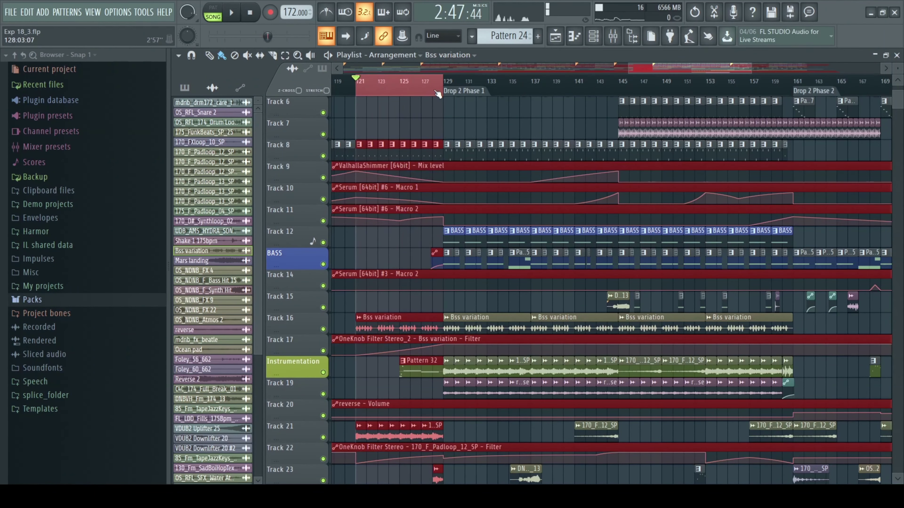
right_click(324, 330)
right_click(323, 351)
right_click(323, 329)
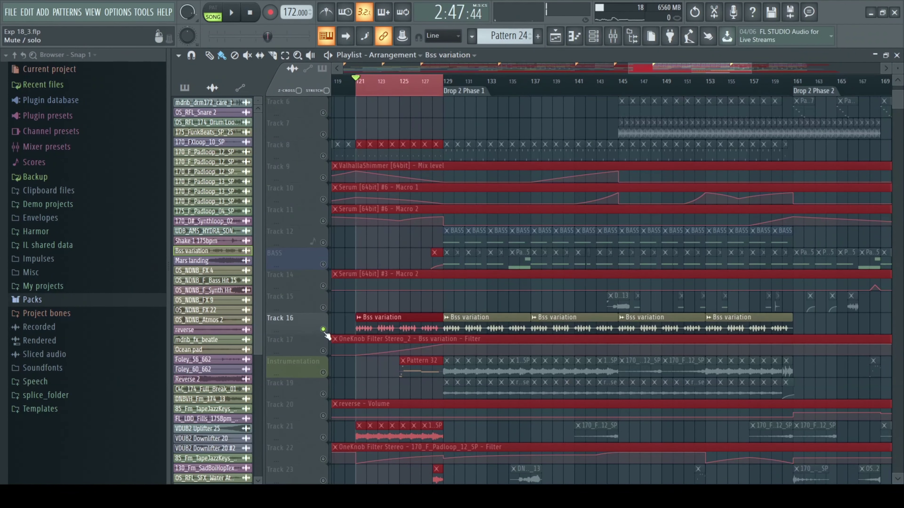
left_click(323, 351)
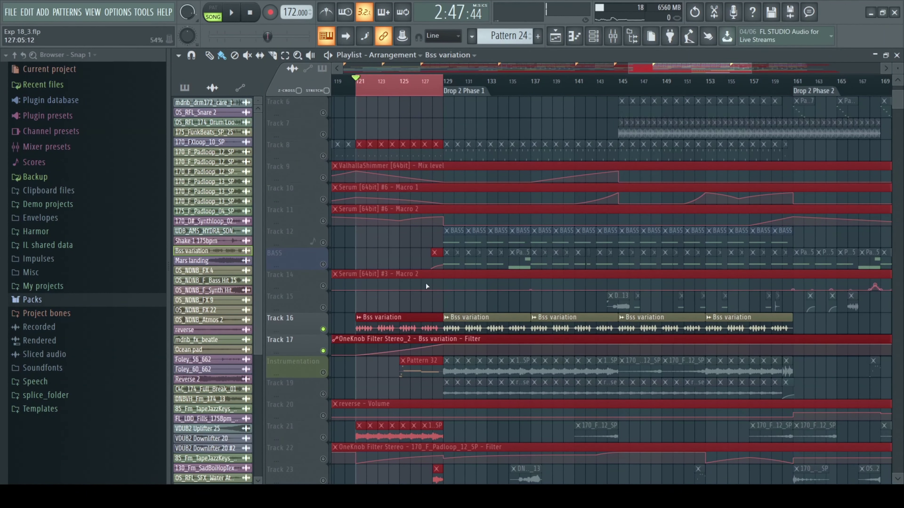
key("space")
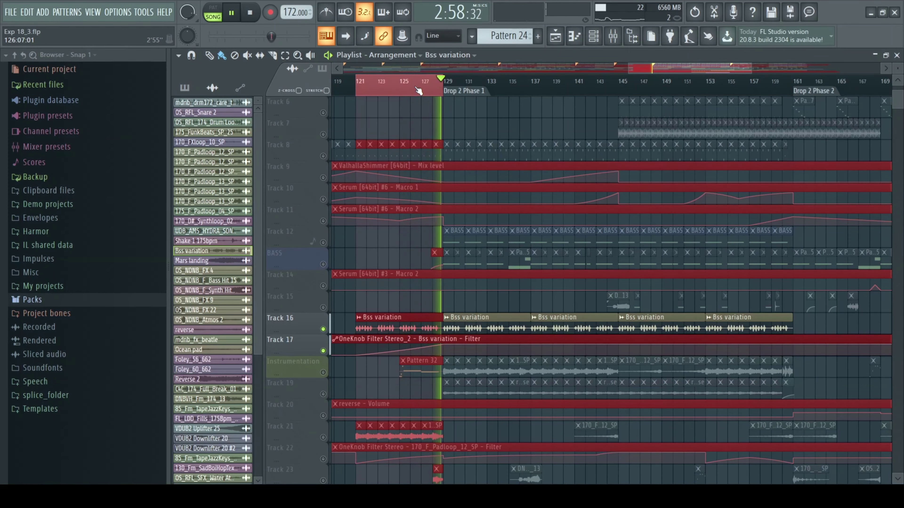
Unmute all playlist tracks, clear the time selection, and restart song playback from the start of Drop 2 Phase 1
left_click(323, 329, "ctrl")
left_click(323, 329, "ctrl")
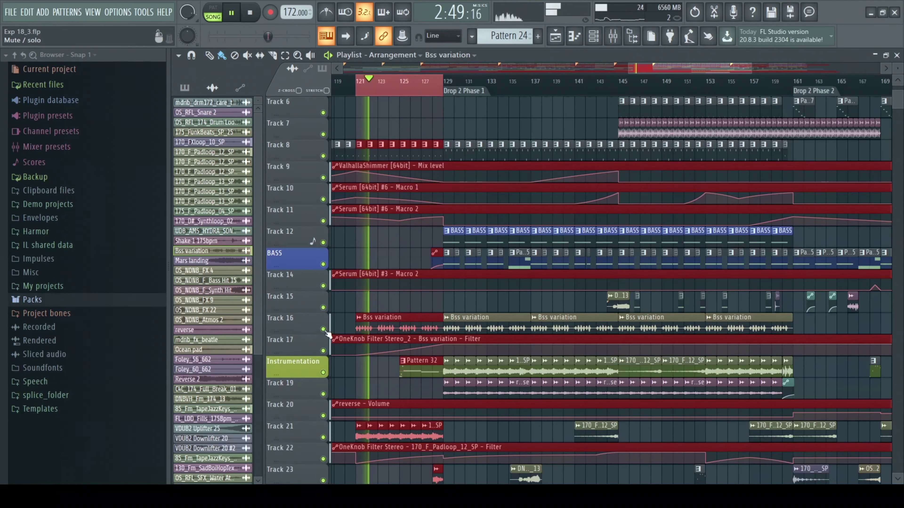
left_click(448, 81)
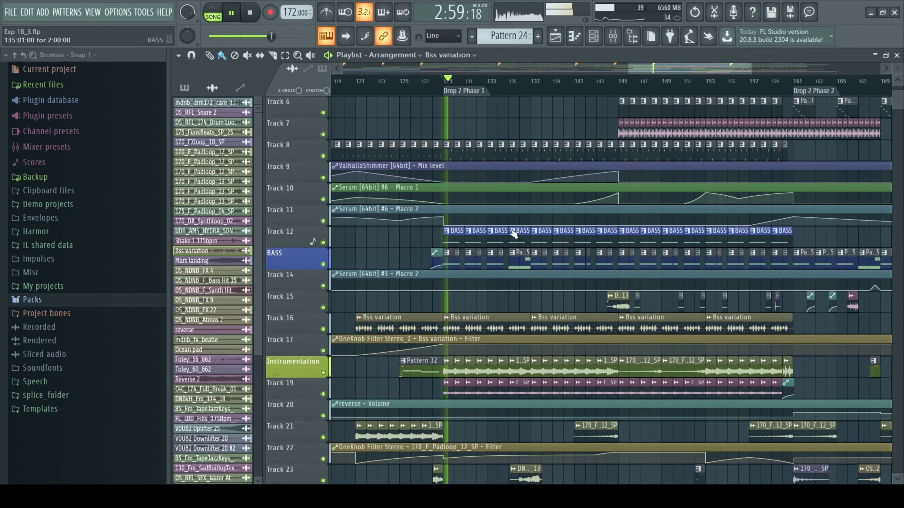
key("space")
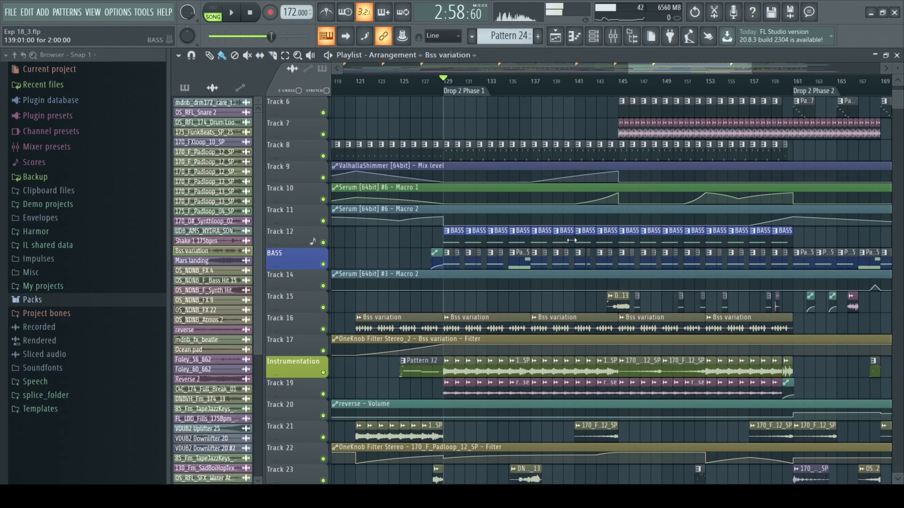
key("space")
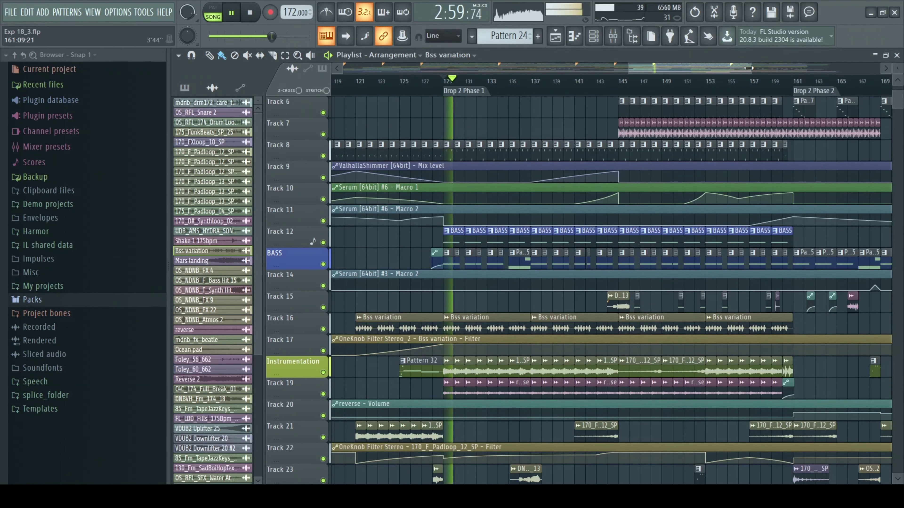
Examine the whole arrangement while the song plays, then the tracks below Instrumentation from the Rise to Drop 2 Phase 2
left_click_drag(751, 66, 828, 64)
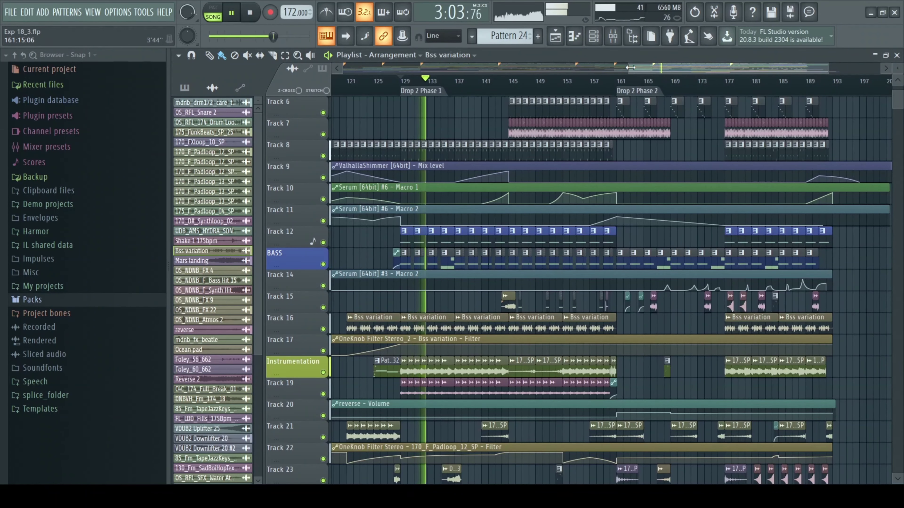
left_click_drag(628, 66, 343, 66)
scroll(486, 291, "up", 3)
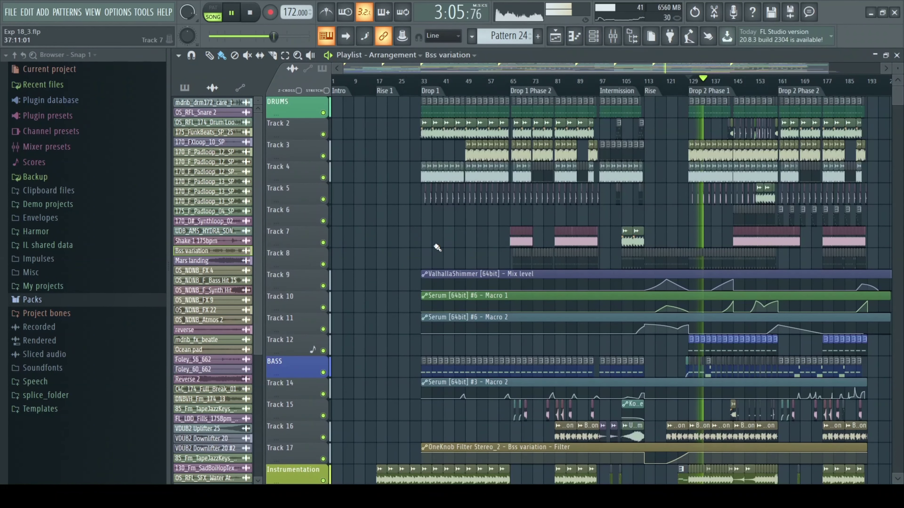
left_click_drag(343, 65, 588, 66)
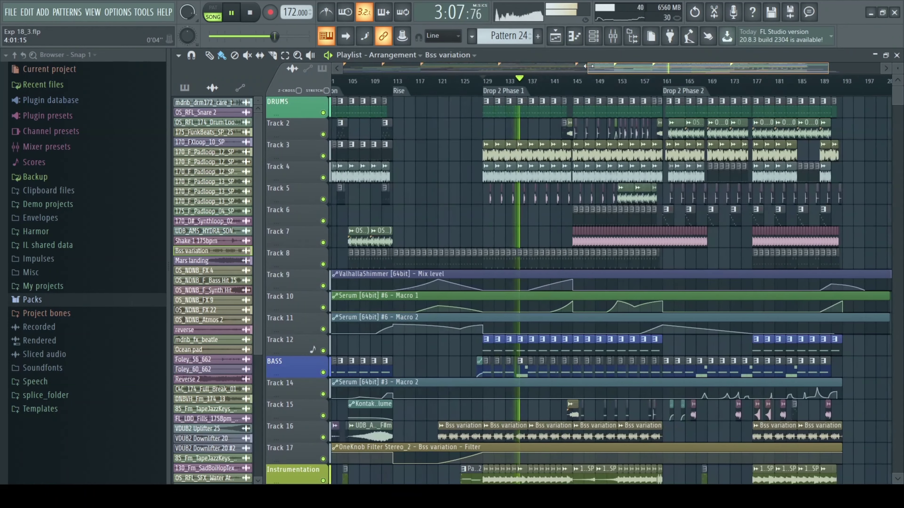
scroll(435, 196, "down", 8)
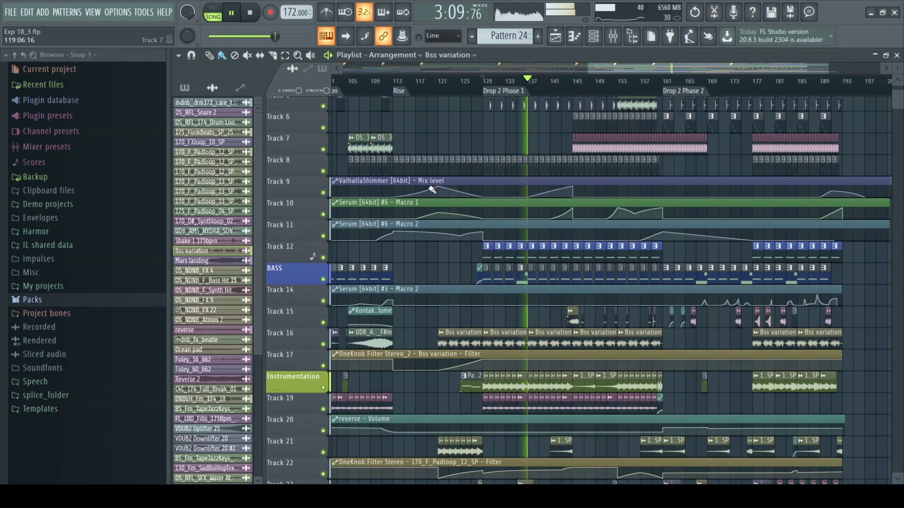
scroll(432, 189, "down", 3)
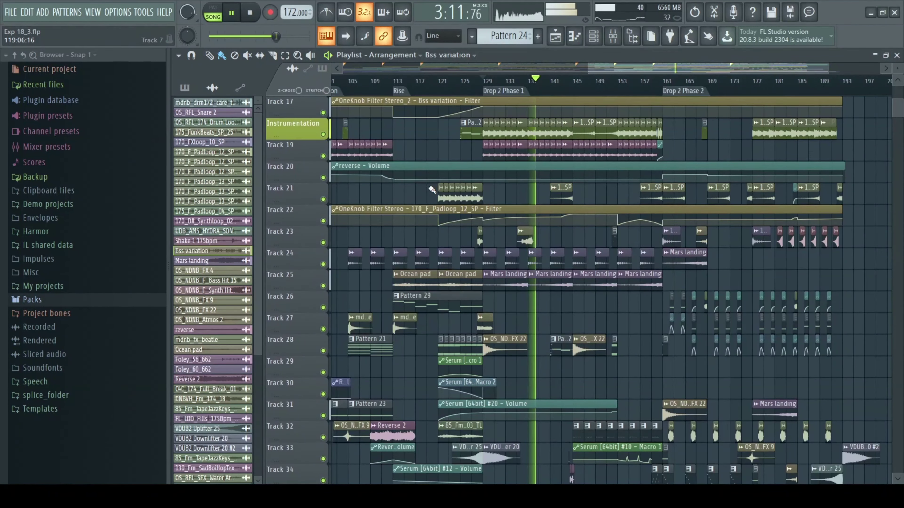
Examine the lower and upper tracks of Drop 2 Phase 1, stop playback, and place the playhead at bar 145
scroll(432, 190, "down", 7)
scroll(432, 190, "down", 8)
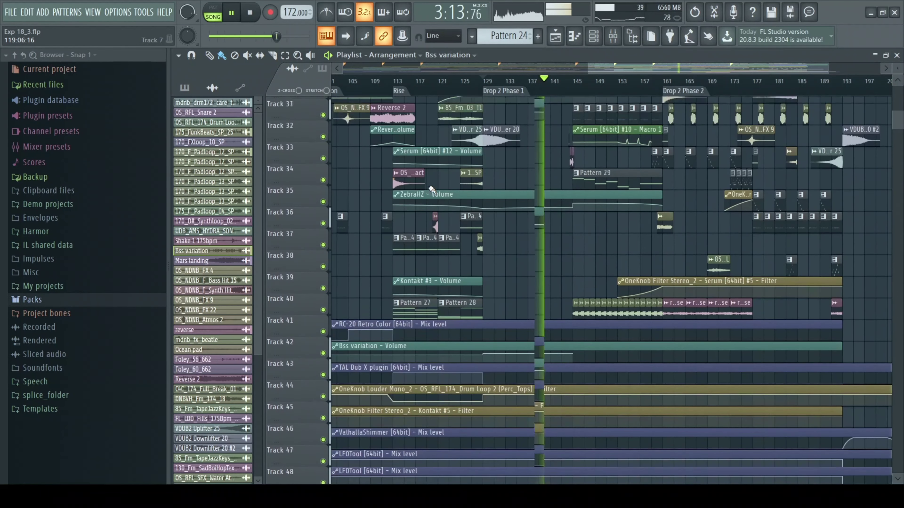
scroll(431, 190, "up", 5)
scroll(432, 190, "up", 18)
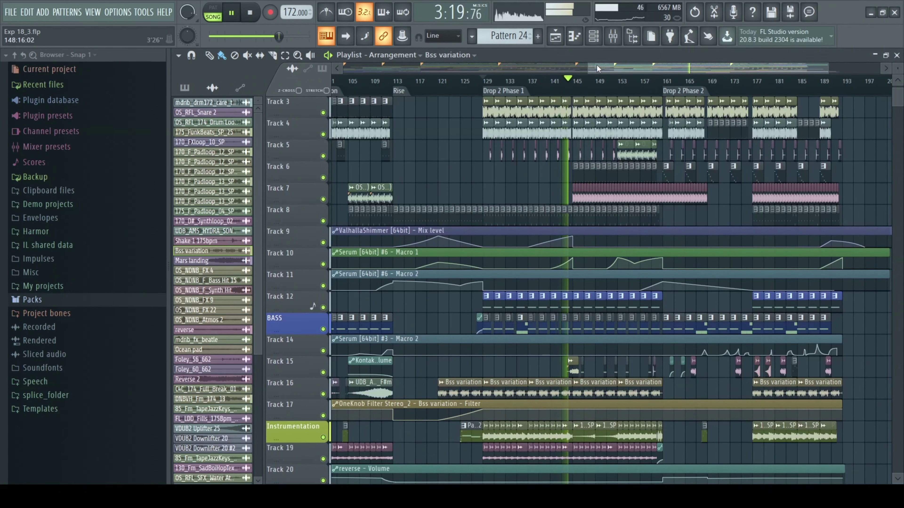
left_click_drag(588, 68, 697, 73)
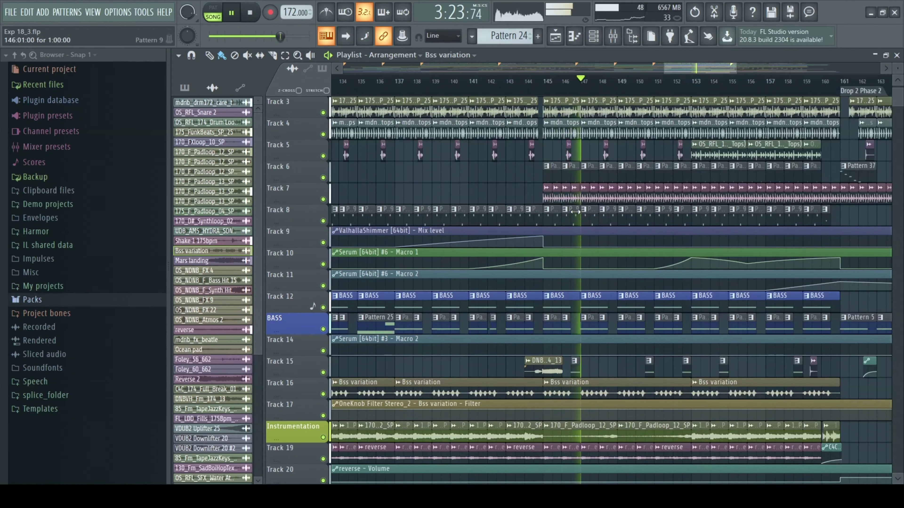
key("space")
left_click(546, 93)
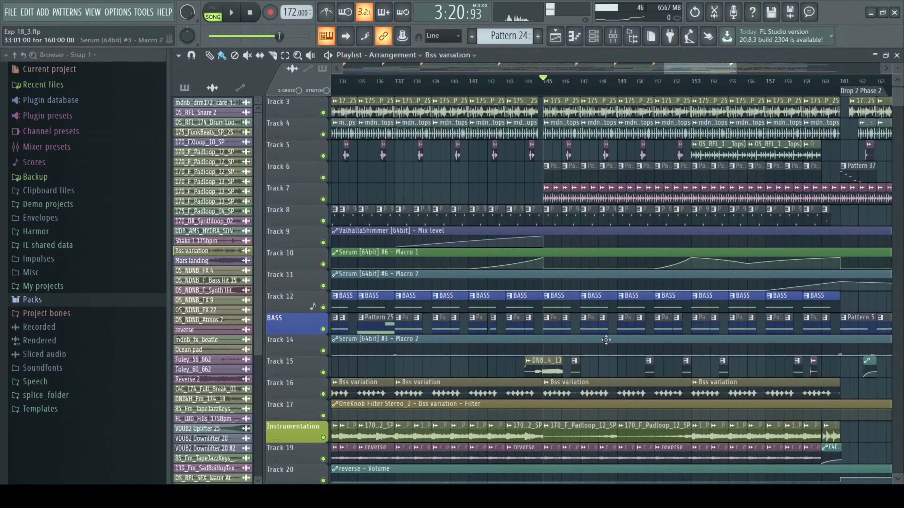
Show Pattern 31 in the channel rack, switch to pattern mode, and audition it briefly
key("F4")
left_click(896, 55)
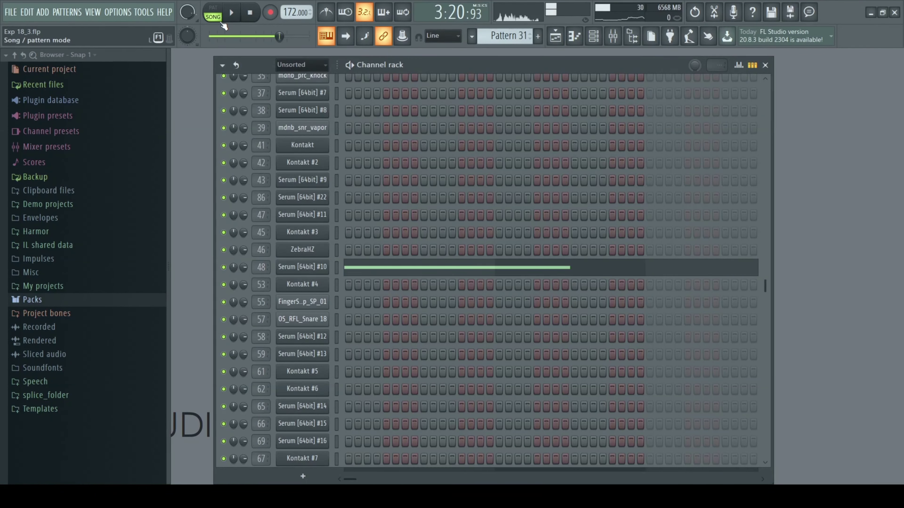
left_click(217, 12)
key("space")
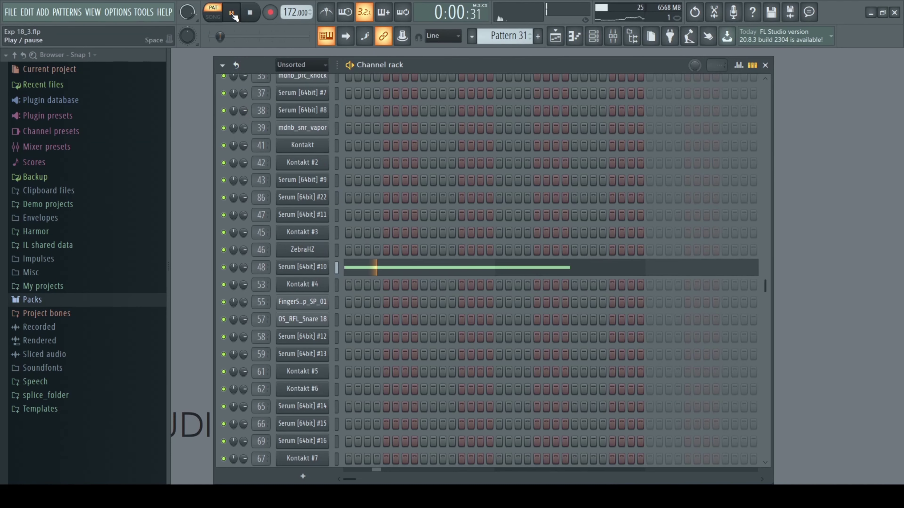
key("space")
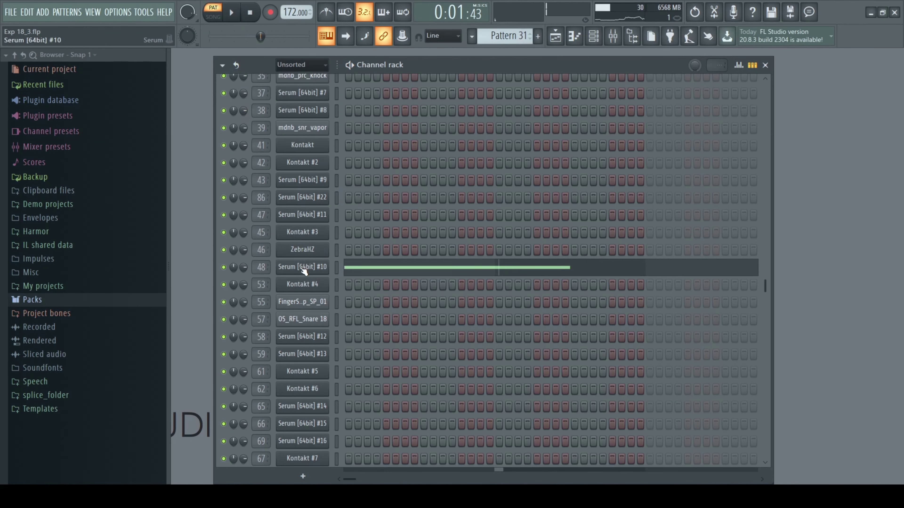
Open Serum #10 and examine the oscillator A and B wavetables, comparing oscillator B's 2D and 3D views
left_click(303, 267)
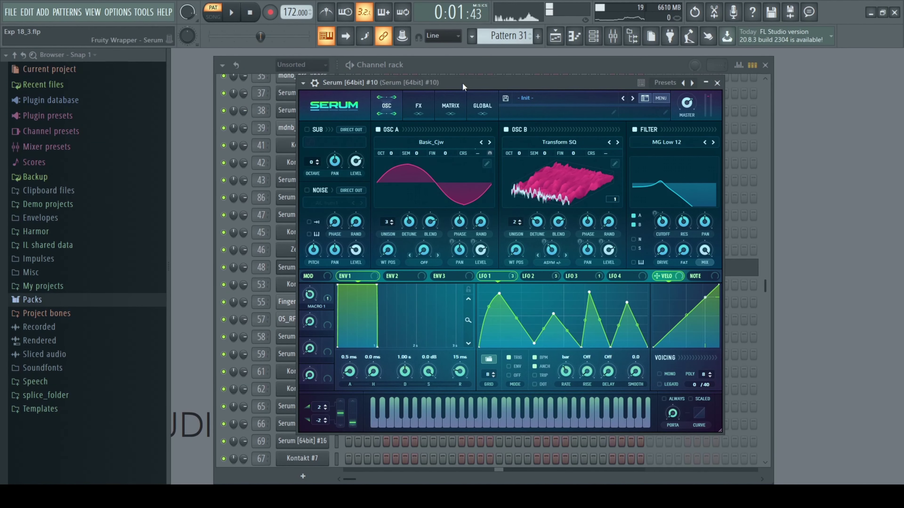
left_click_drag(463, 85, 430, 92)
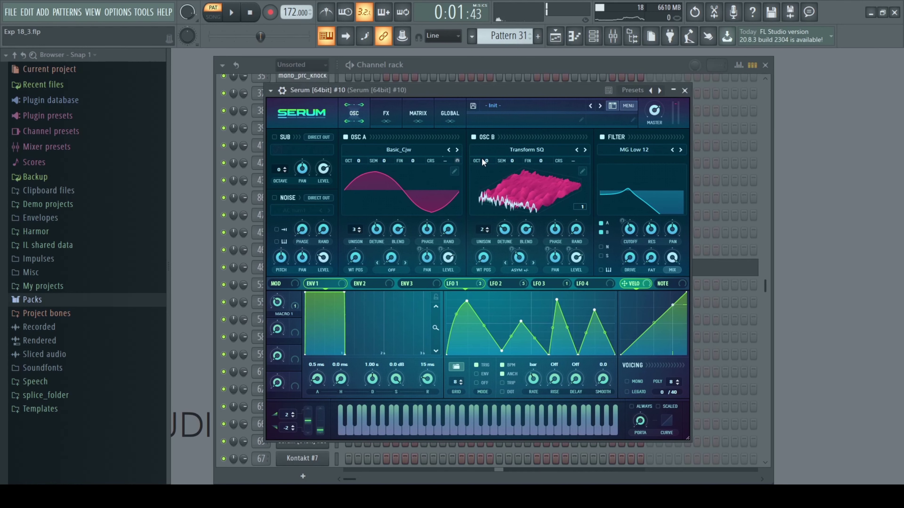
left_click(538, 200)
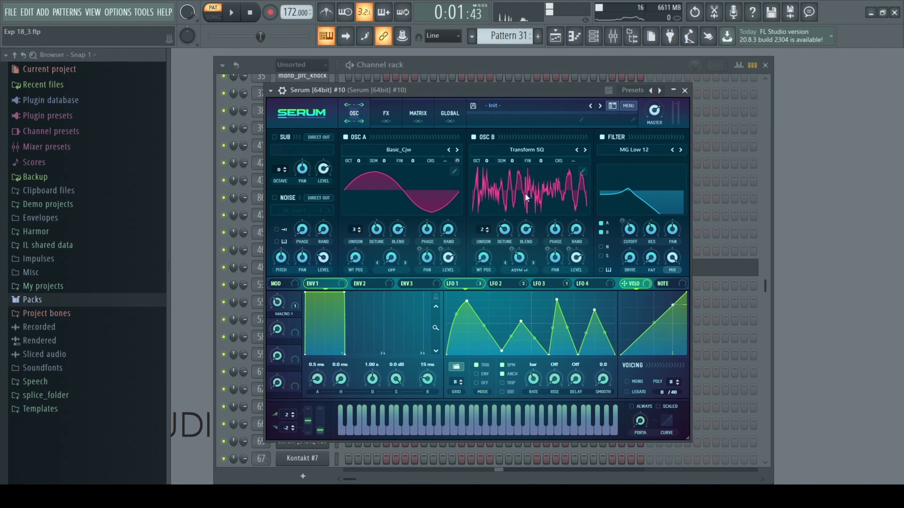
left_click(402, 189)
left_click(402, 189)
left_click_drag(524, 93, 542, 93)
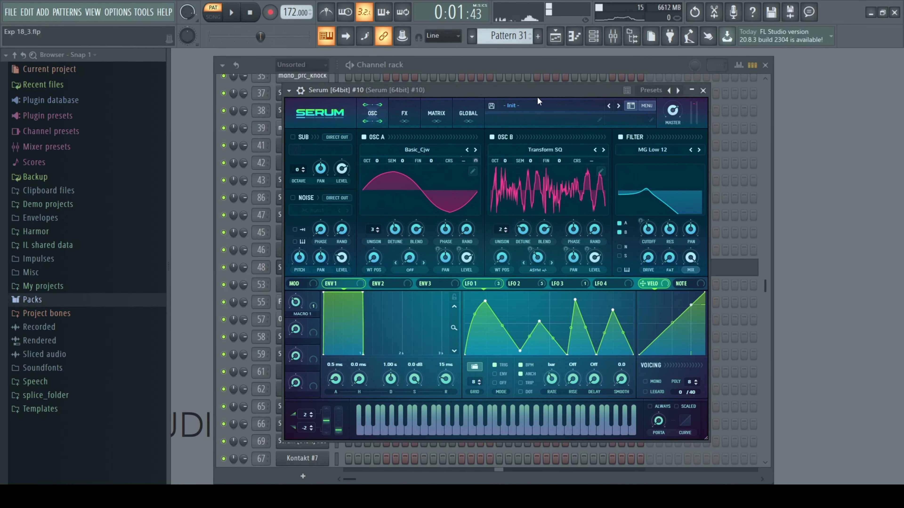
left_click(558, 198)
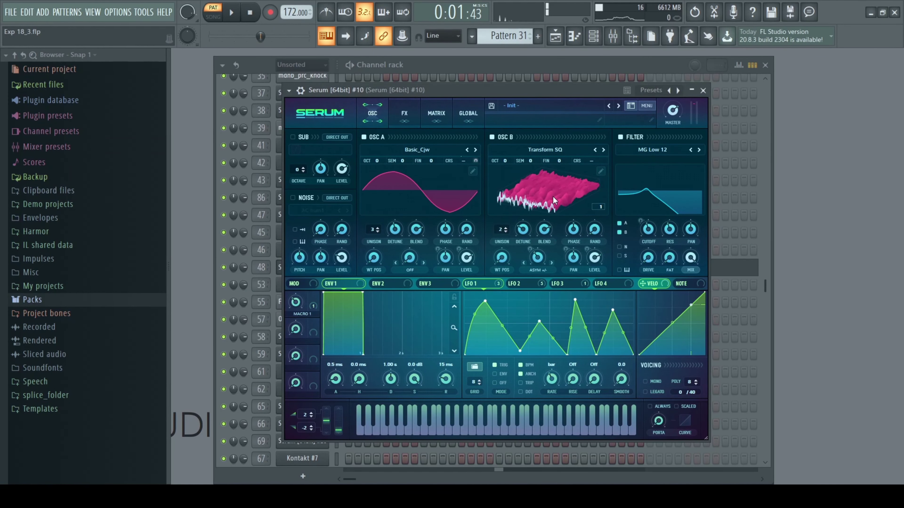
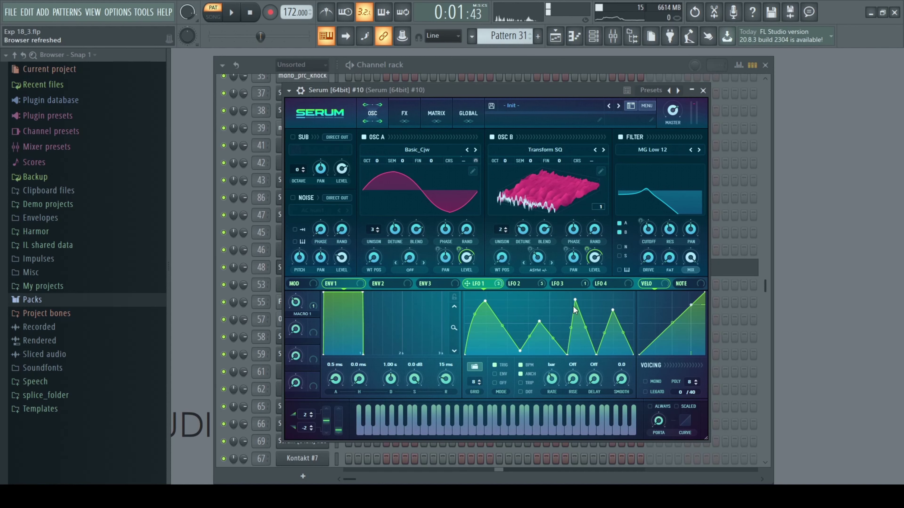
Examine LFO 1 through LFO 4 in Serum #10, then the Macro 1 modulation assignment
left_click(523, 284)
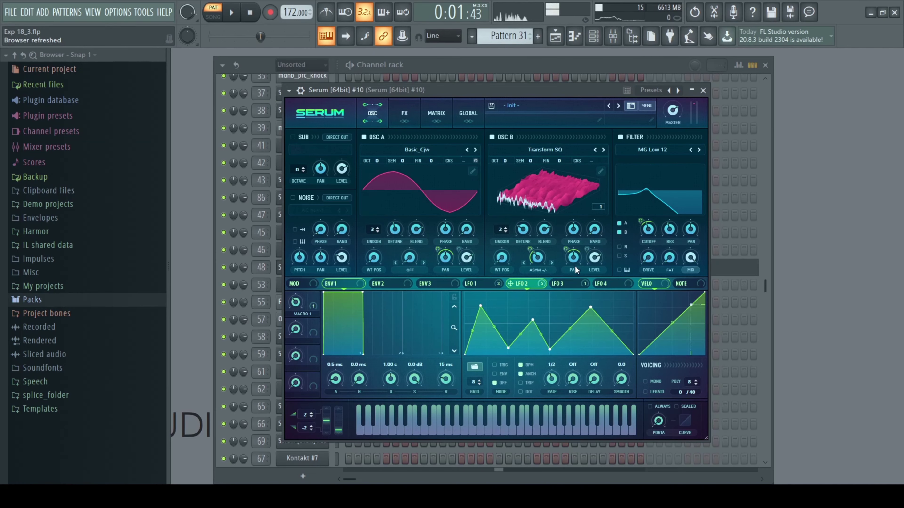
left_click(565, 284)
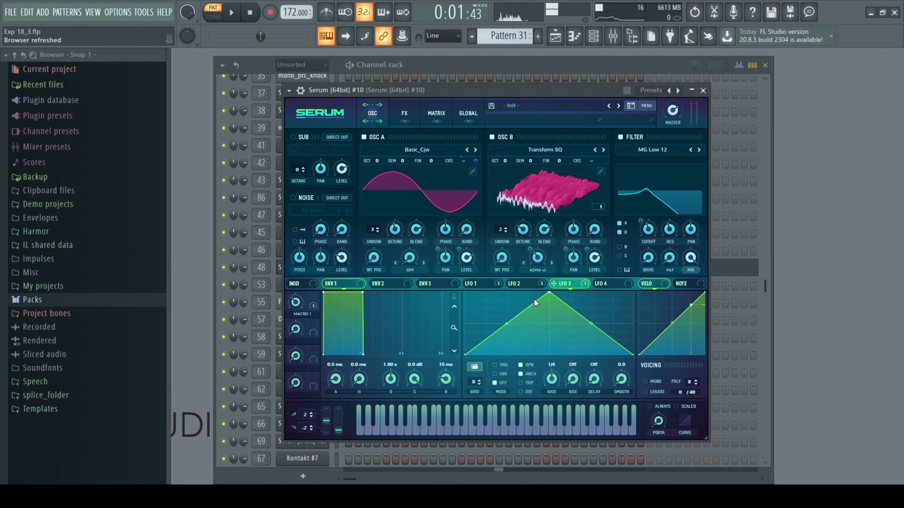
left_click(602, 282)
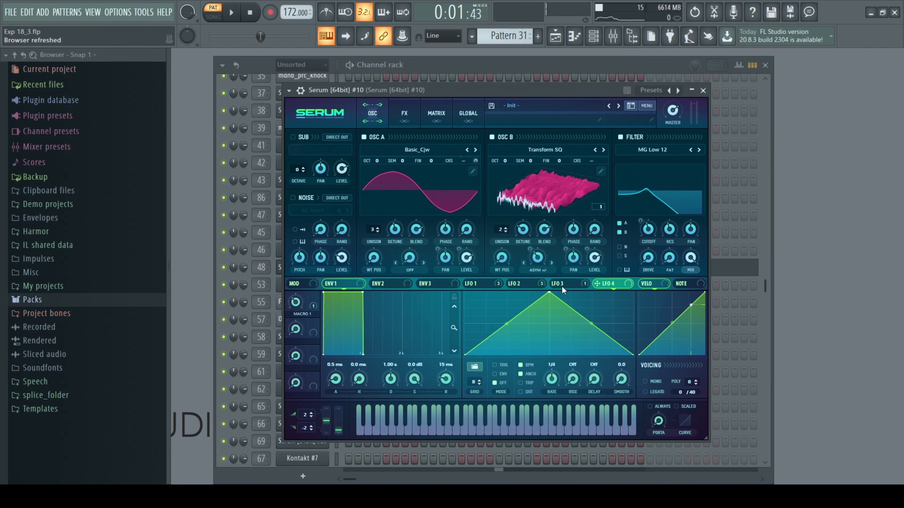
left_click(485, 284)
left_click_drag(484, 285, 313, 303)
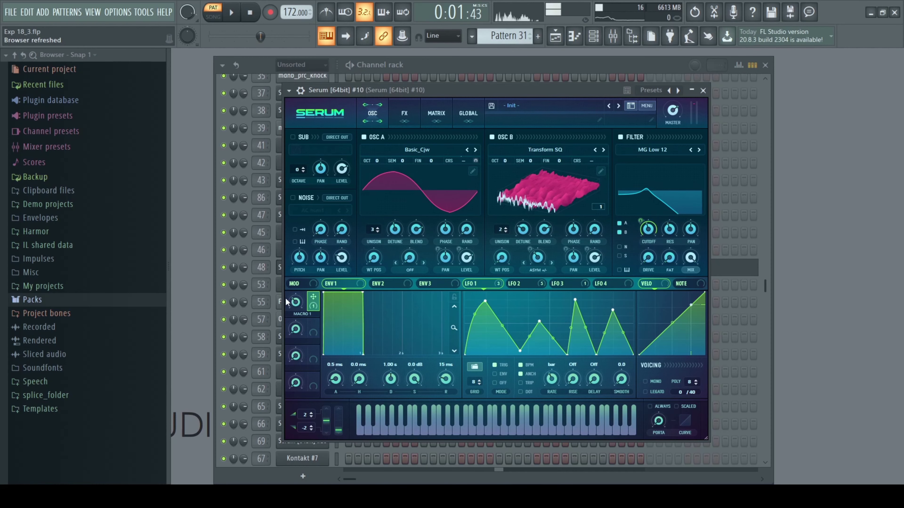
Examine Serum #10's distortion, filter and chorus effects, go back to its oscillators, and close the synth
left_click(405, 113)
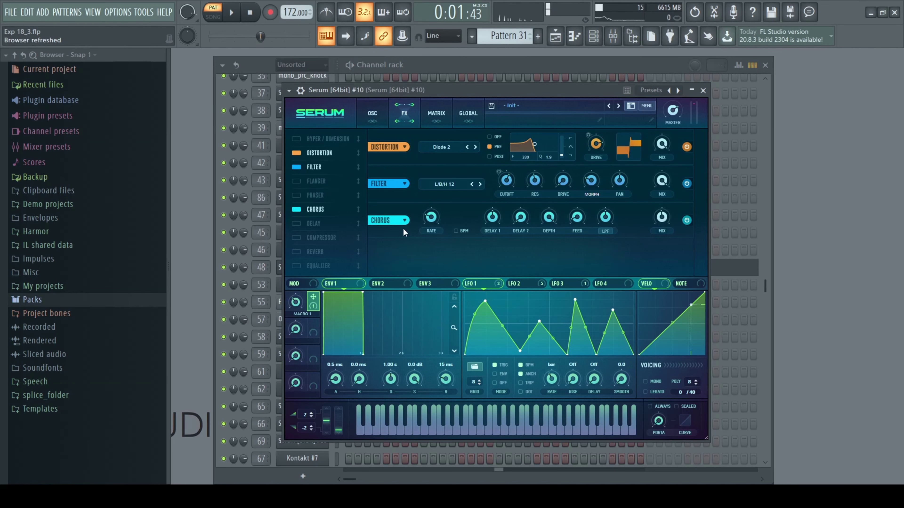
left_click(376, 121)
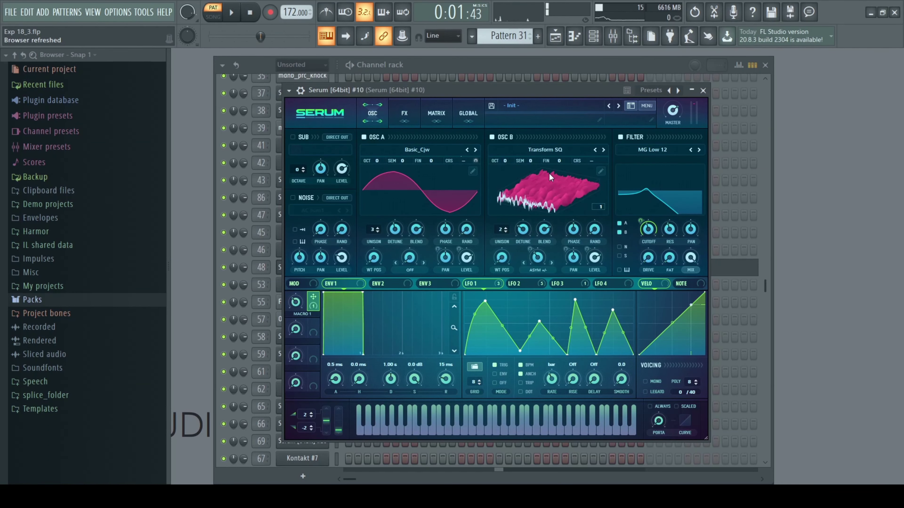
left_click(703, 91)
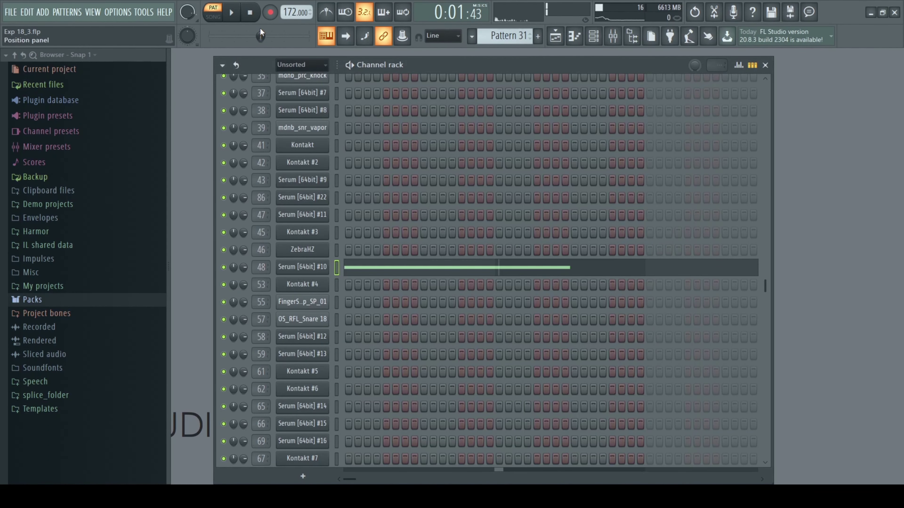
Play Pattern 31 while watching Serum #10's modulation, then close the synth and stop playback
left_click(232, 13)
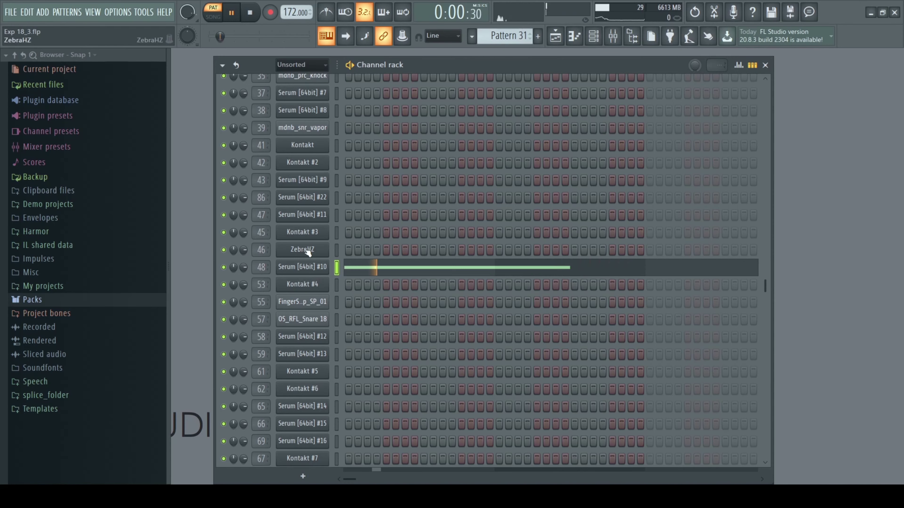
left_click(296, 269)
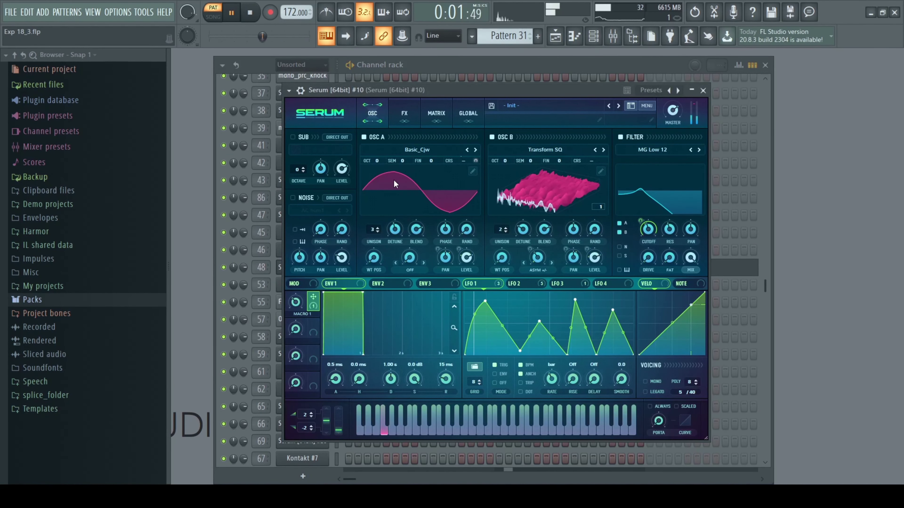
left_click(703, 90)
left_click(257, 18)
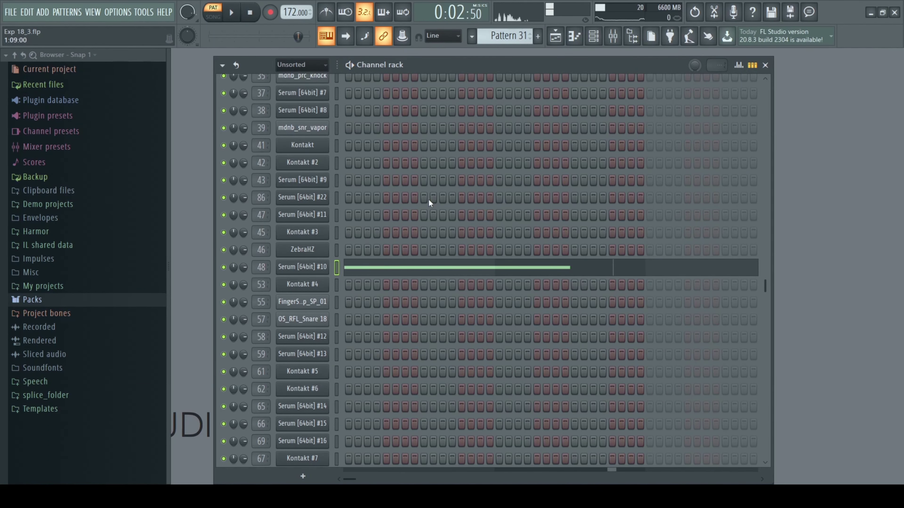
Return to the playlist and play the arrangement in song mode from bar 145
left_click(555, 37)
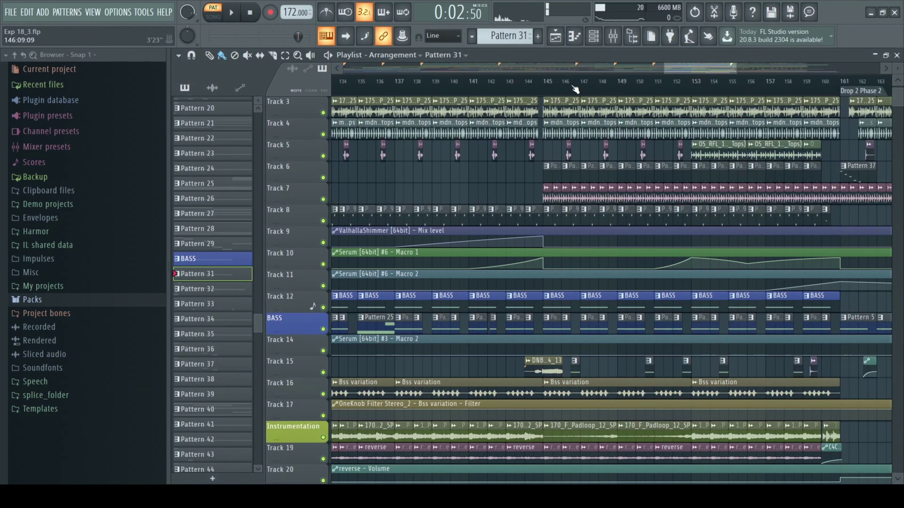
left_click(546, 89)
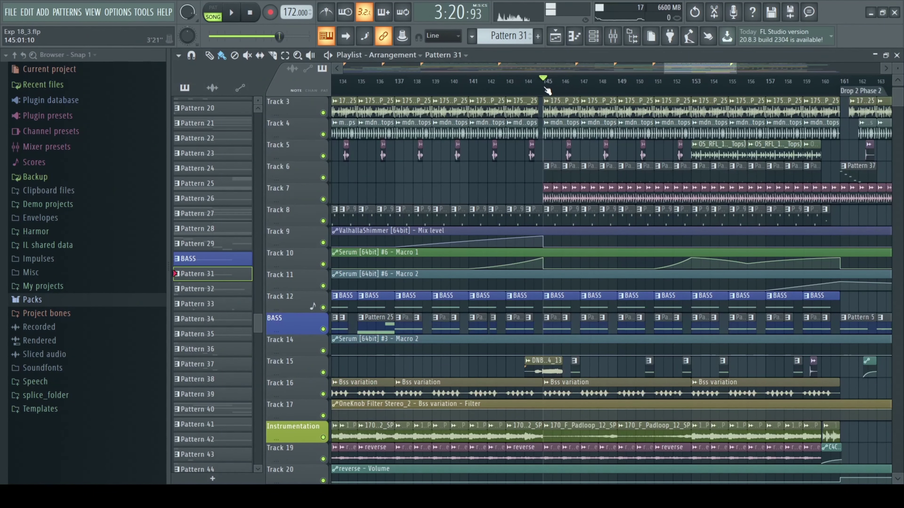
key("space")
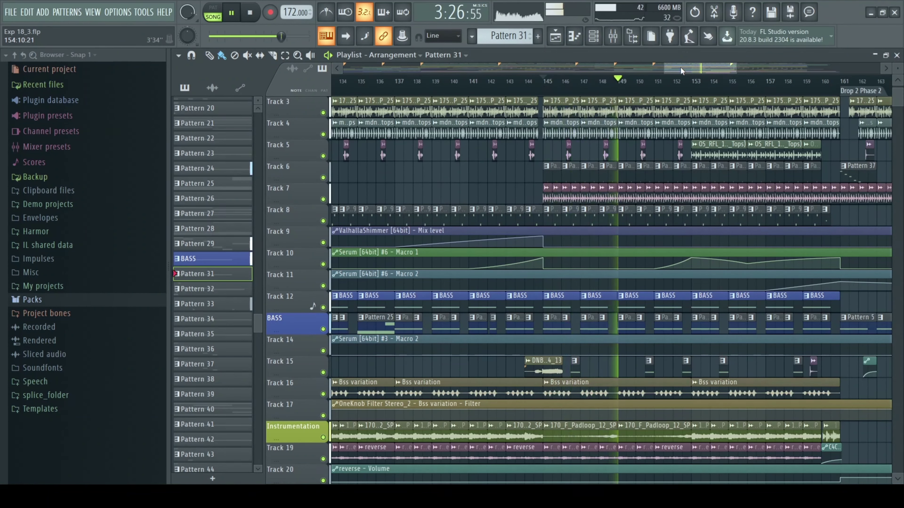
Examine the tracks from BASS down to Track 37 between bar 145 and Drop 2 Phase 2 during playback
left_click_drag(681, 67, 699, 66)
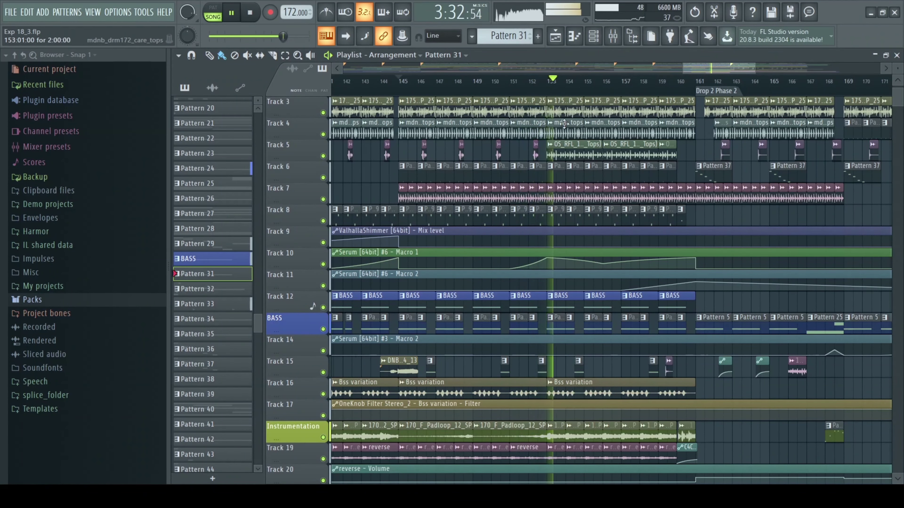
scroll(464, 169, "down", 8)
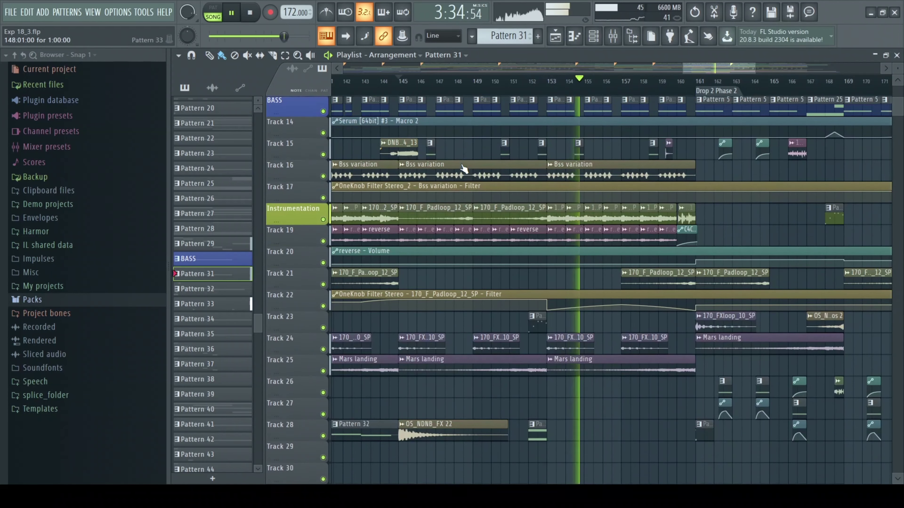
scroll(464, 169, "down", 2)
scroll(462, 168, "up", 4)
scroll(461, 168, "down", 8)
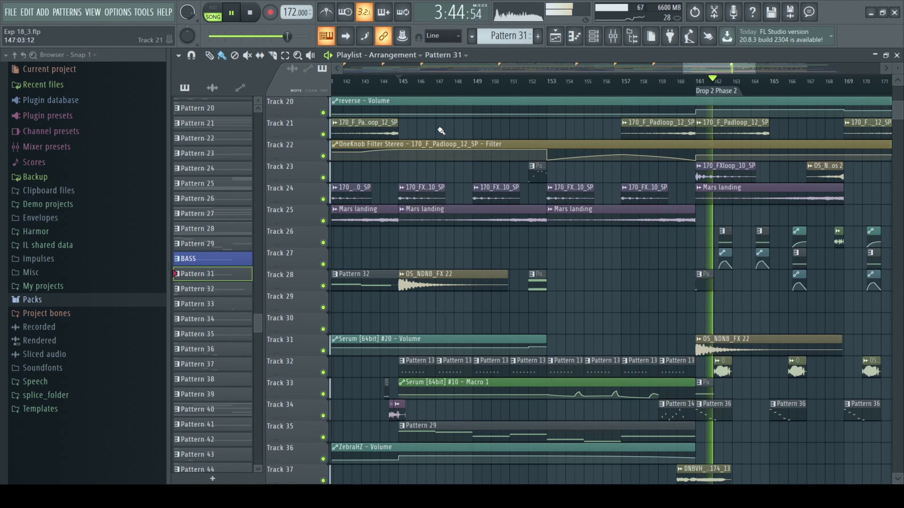
Stop playback and examine the clips from Track 10 down to Track 37 around bars 145 to 161
key("space")
scroll(372, 139, "up", 5)
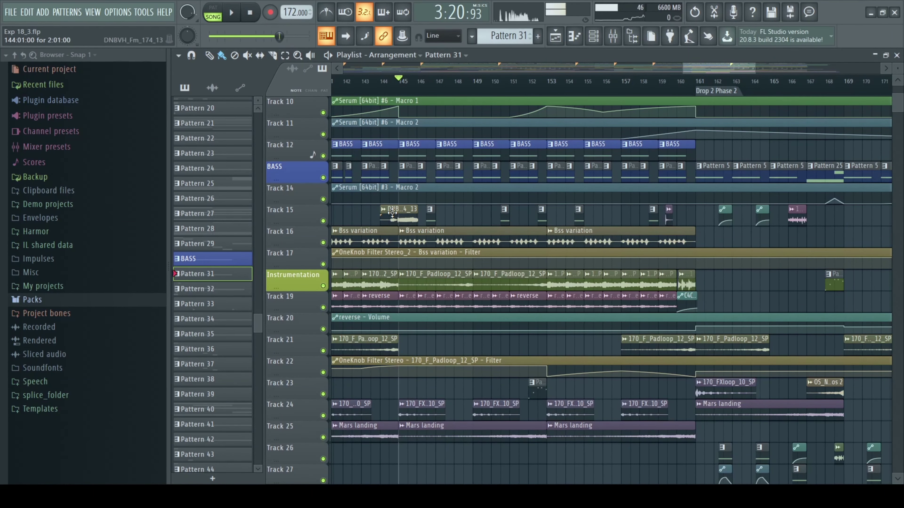
scroll(491, 225, "down", 3)
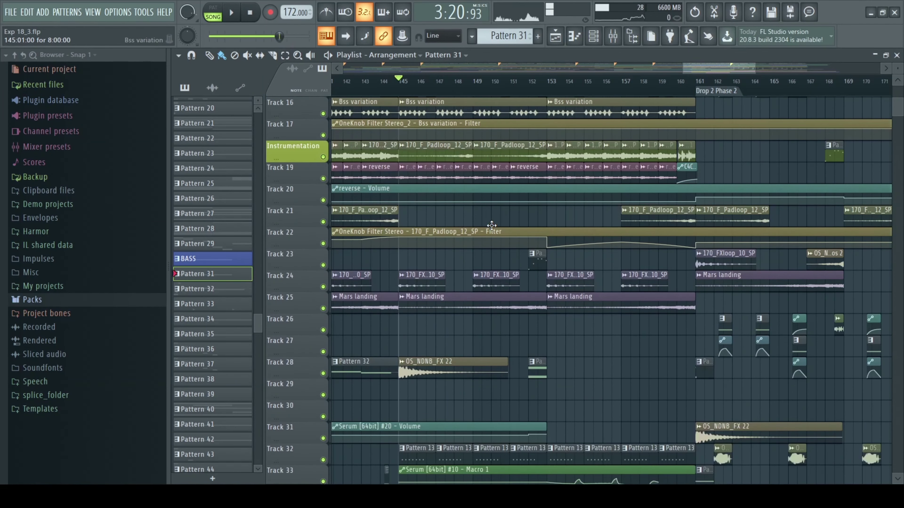
scroll(492, 225, "down", 2)
Select Pattern 49, show it in the channel rack, and play it in pattern mode
key("F4")
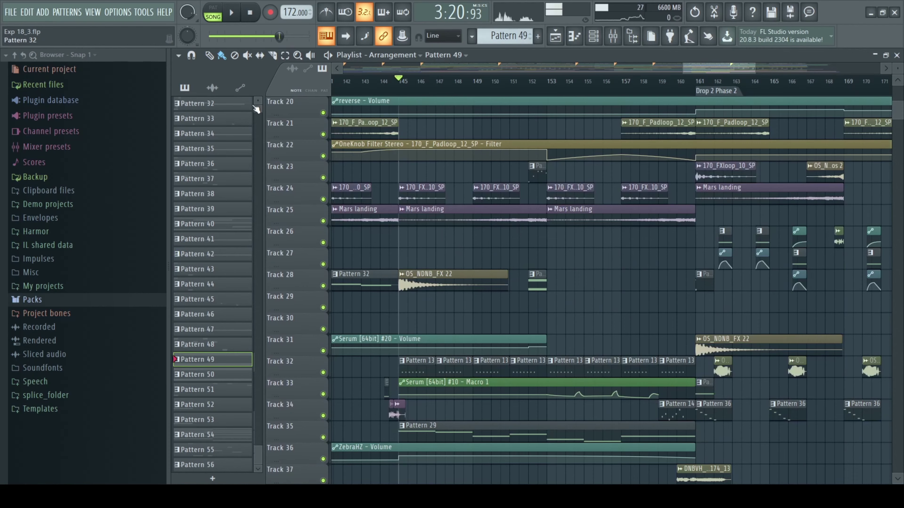
scroll(523, 116, "up", 5)
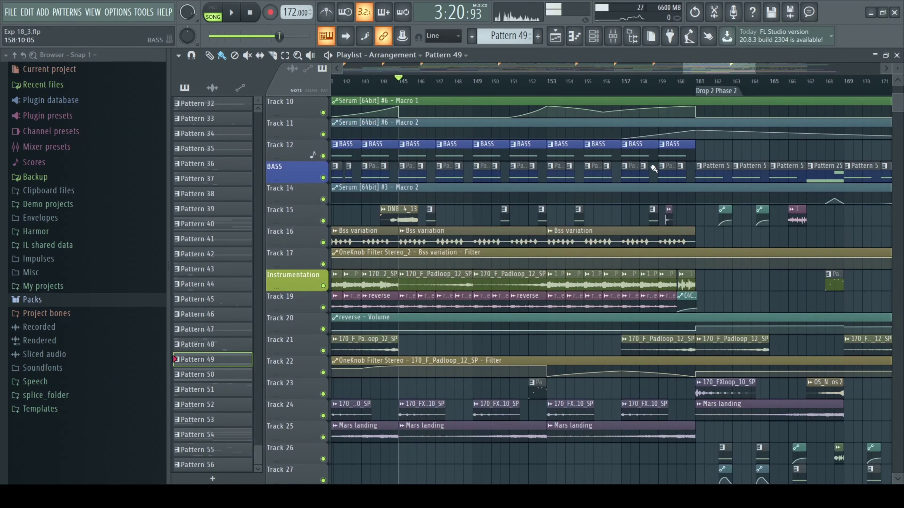
key("F6")
left_click(218, 10)
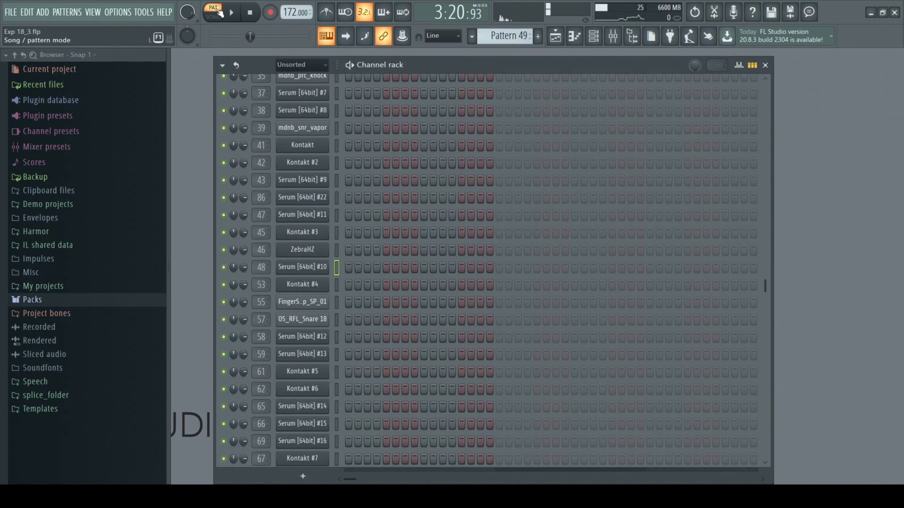
key("space")
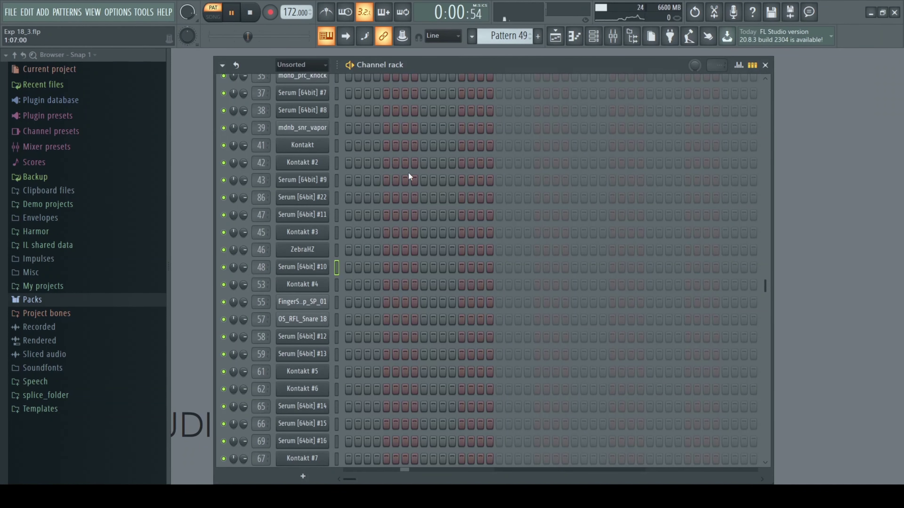
Open Serum #20 from the channel rack, examine its oscillator, LFO, macros and effects chain, and close it
scroll(456, 207, "down", 5)
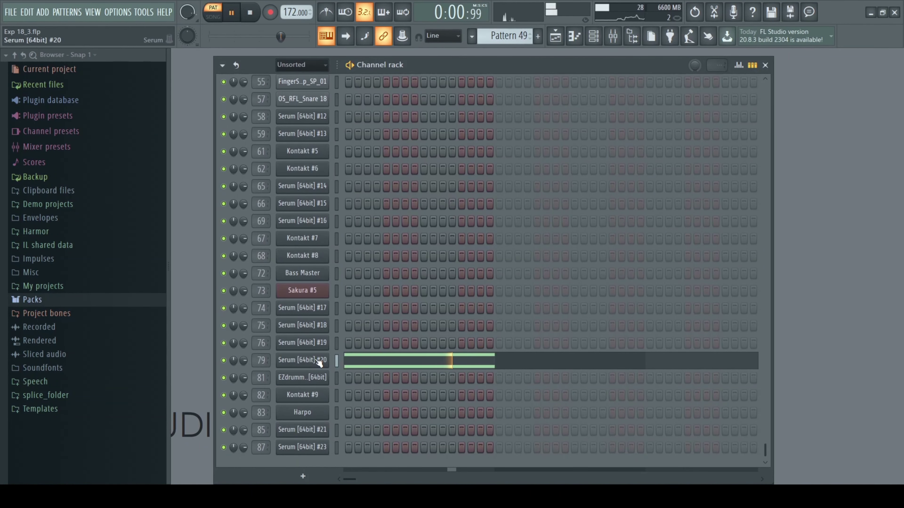
left_click(317, 360)
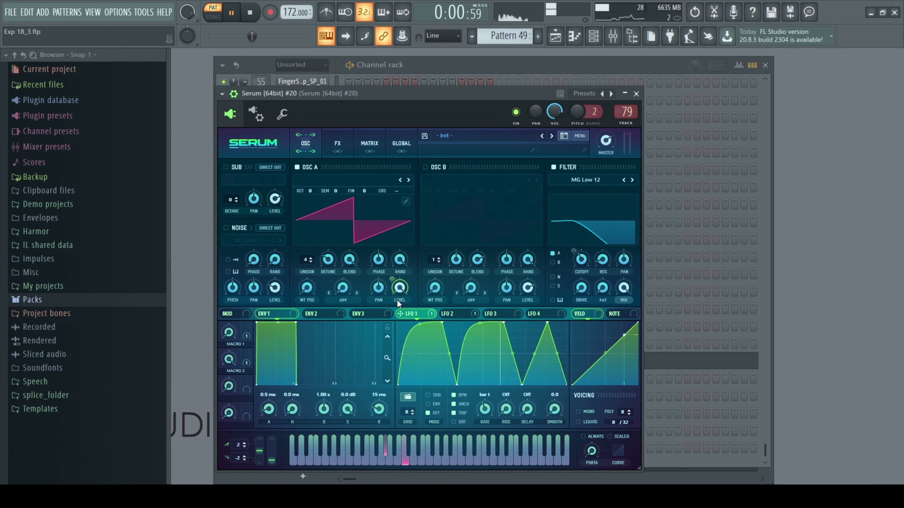
left_click_drag(397, 300, 397, 299)
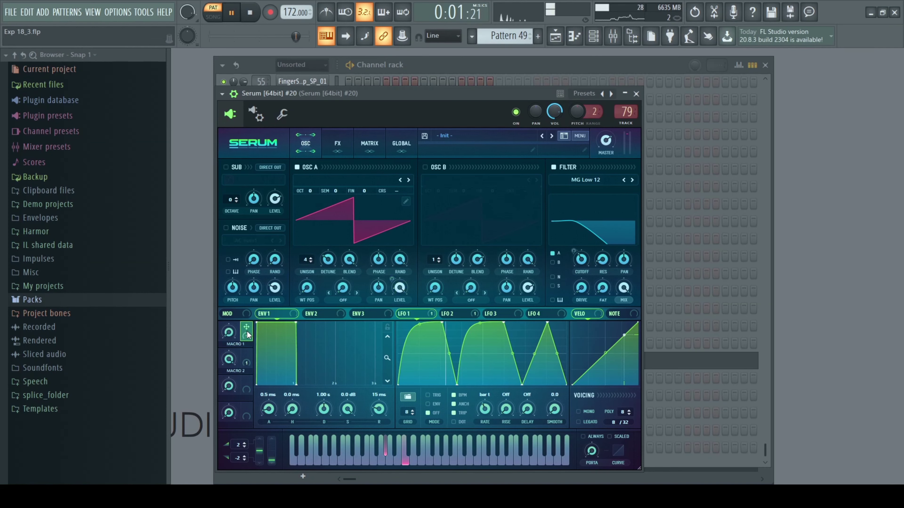
left_click(332, 147)
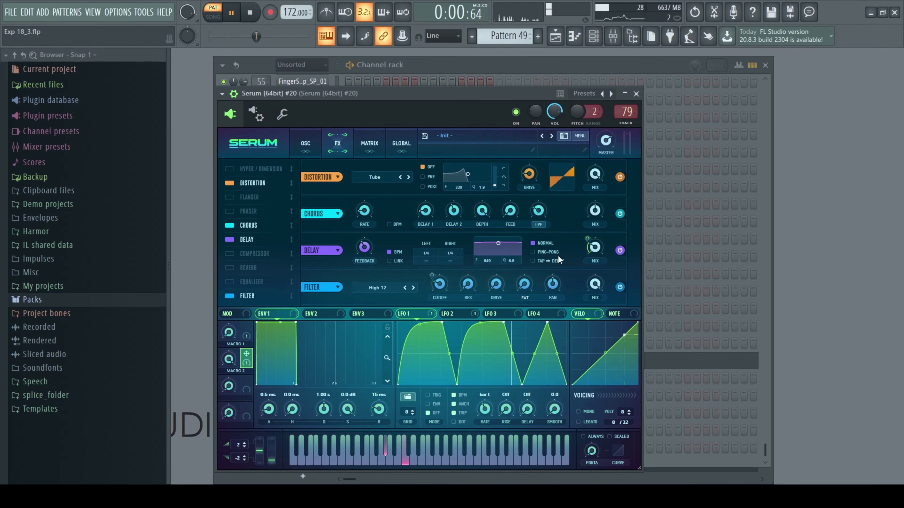
left_click(636, 93)
Return to the playlist and play the arrangement in song mode from about bars 155 and 160, finishing from about bar 152
left_click(556, 36)
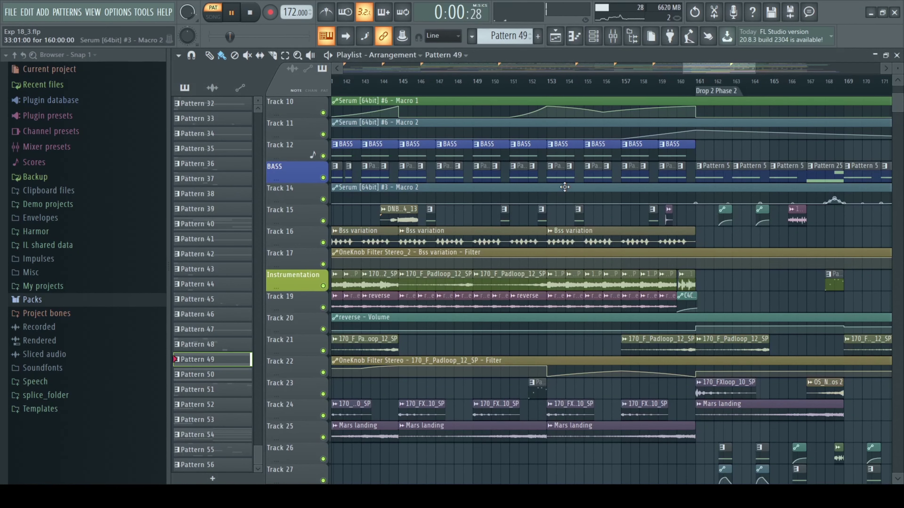
left_click(602, 82)
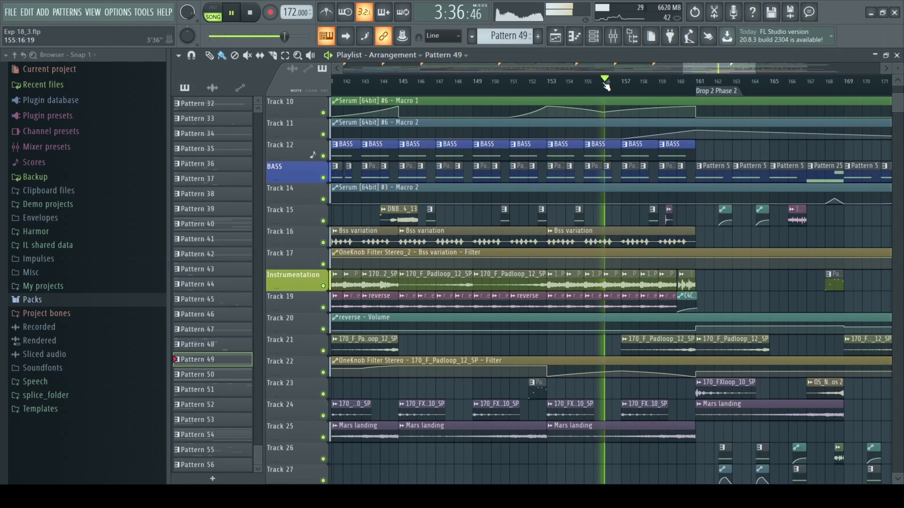
left_click(671, 92)
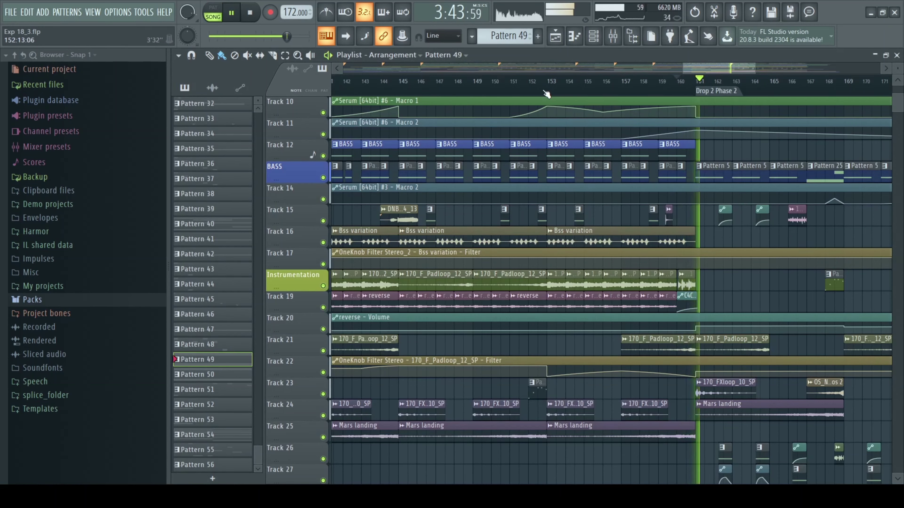
left_click(526, 91)
Examine the clips and automation between Track 4 and Track 45 ahead of Drop 2 Phase 2 during playback
scroll(472, 161, "down", 1)
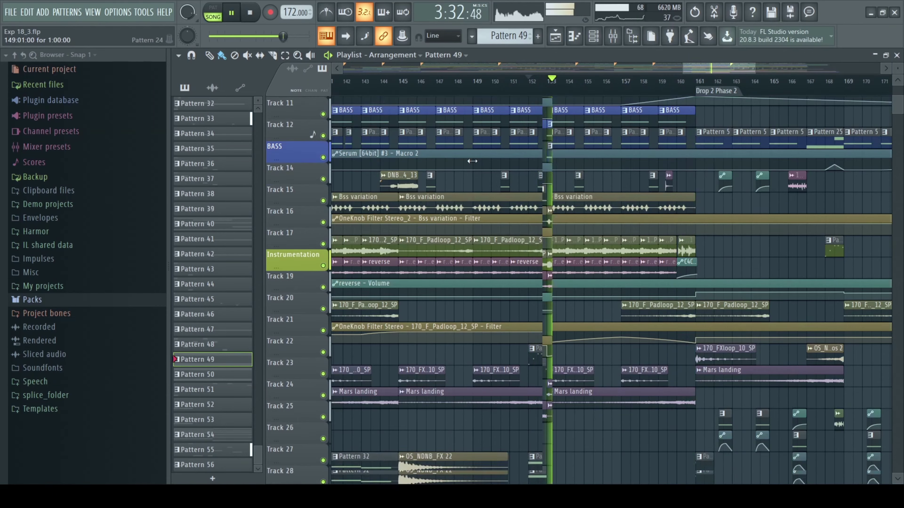
scroll(472, 161, "down", 6)
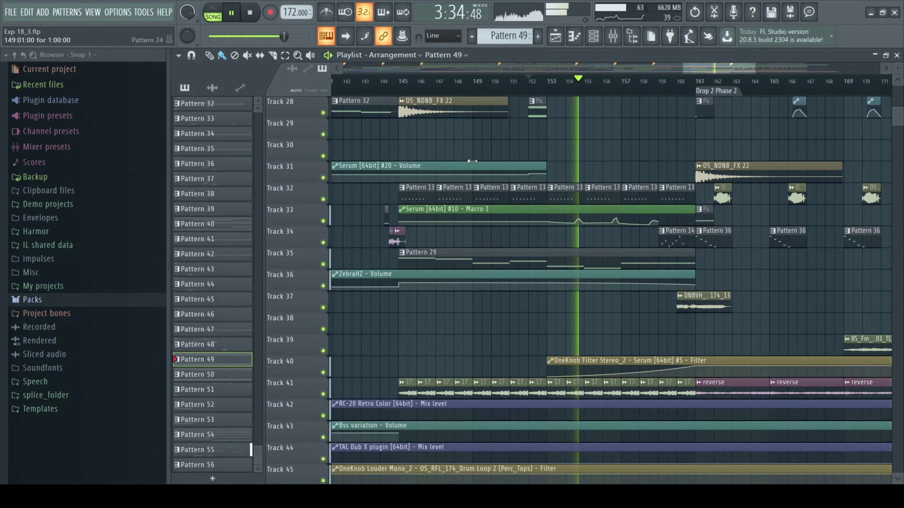
scroll(472, 160, "down", 3)
scroll(470, 159, "up", 4)
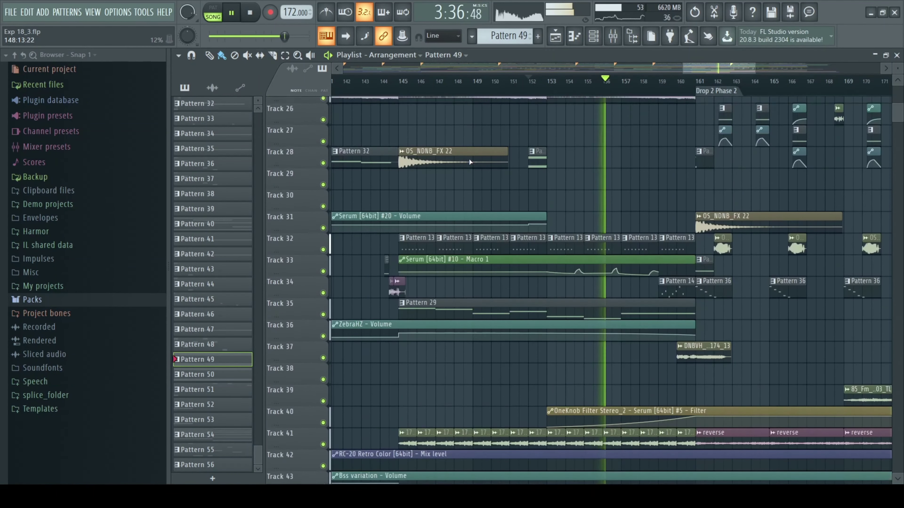
scroll(470, 162, "up", 7)
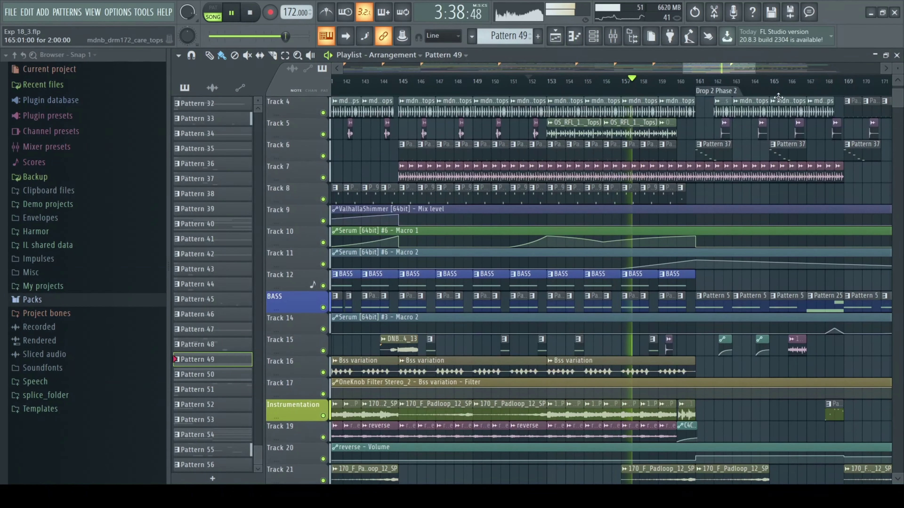
Widen the playlist's visible range to about bars 141 to 195 and examine the Drop 2 Phase 2 clips from Track 14 down
left_click_drag(755, 69, 815, 71)
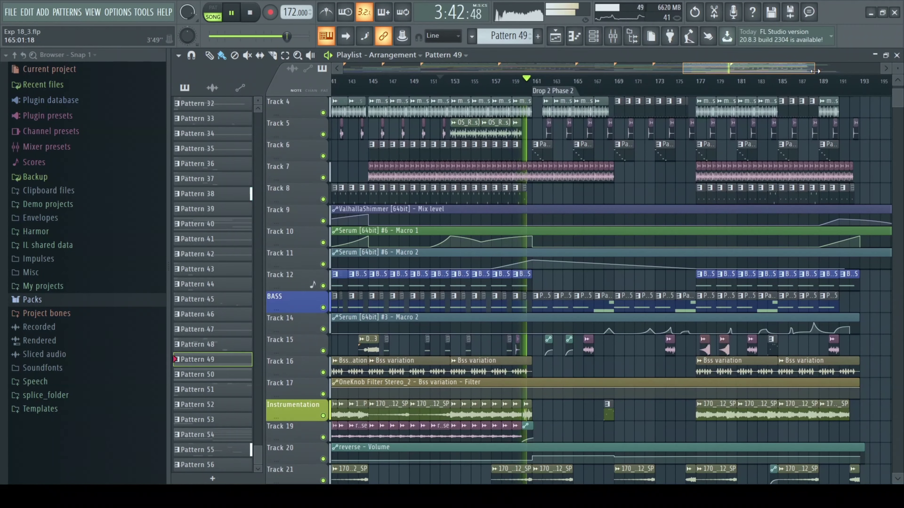
scroll(568, 197, "down", 3)
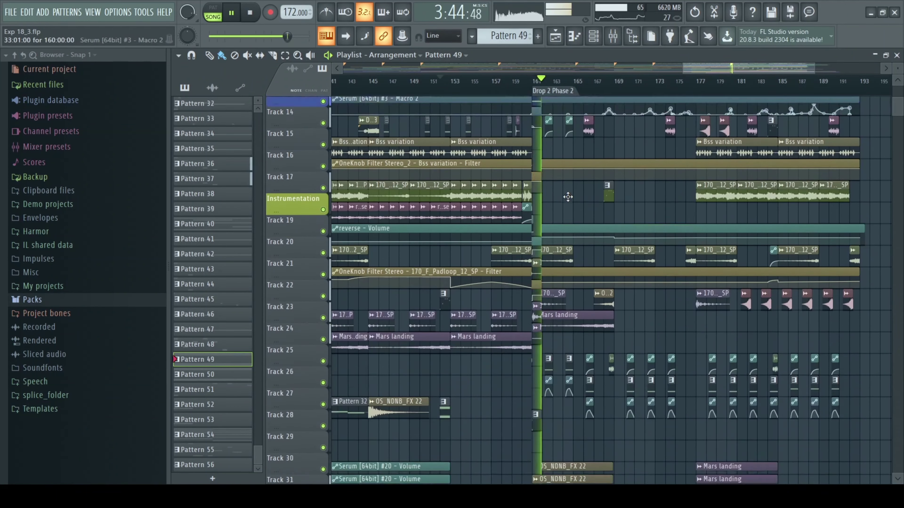
scroll(568, 197, "down", 1)
scroll(568, 197, "down", 3)
scroll(570, 196, "up", 3)
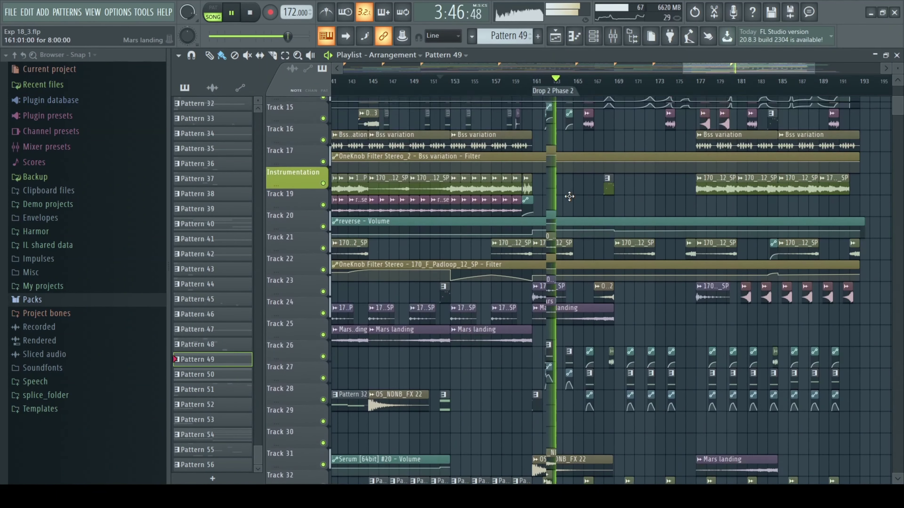
Stop playback and look over the arrangement's tracks from Drop 1 through Drop 2 Phase 2
scroll(570, 196, "up", 5)
key("space")
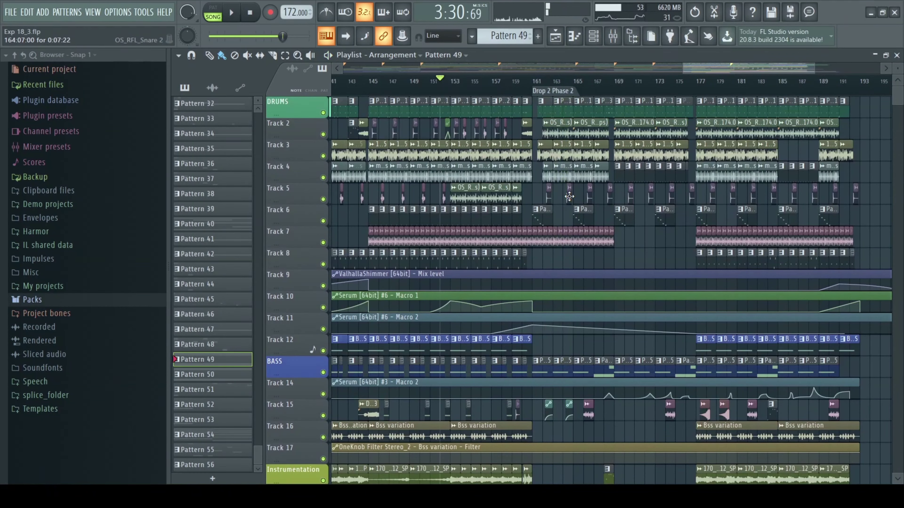
left_click_drag(691, 67, 409, 67)
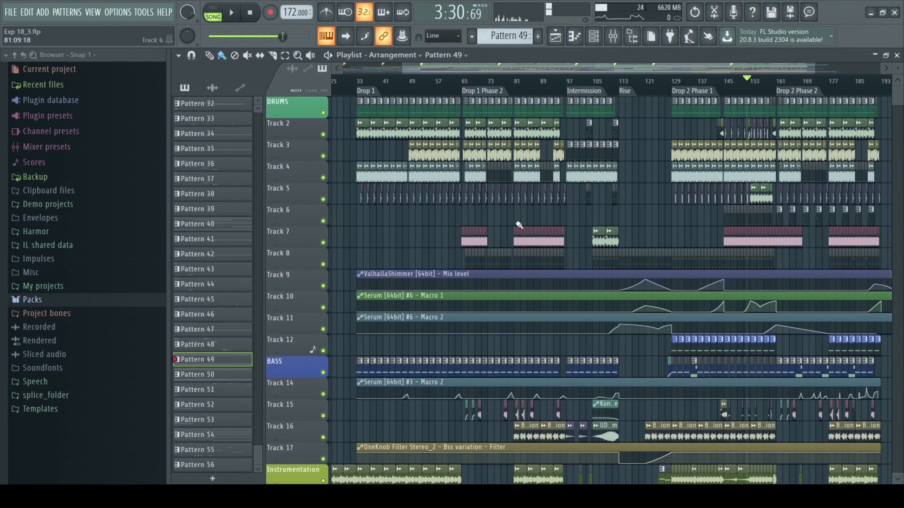
scroll(534, 239, "down", 5)
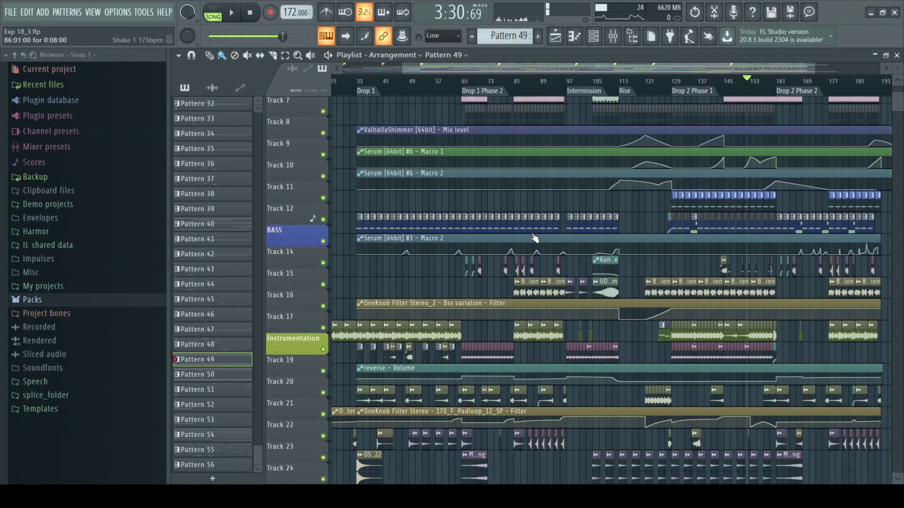
scroll(533, 239, "down", 2)
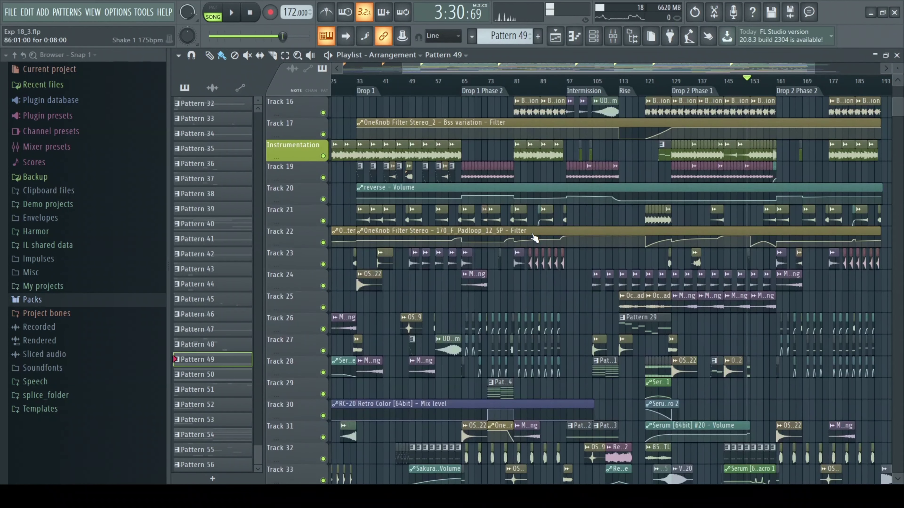
scroll(534, 238, "down", 3)
scroll(535, 239, "down", 2)
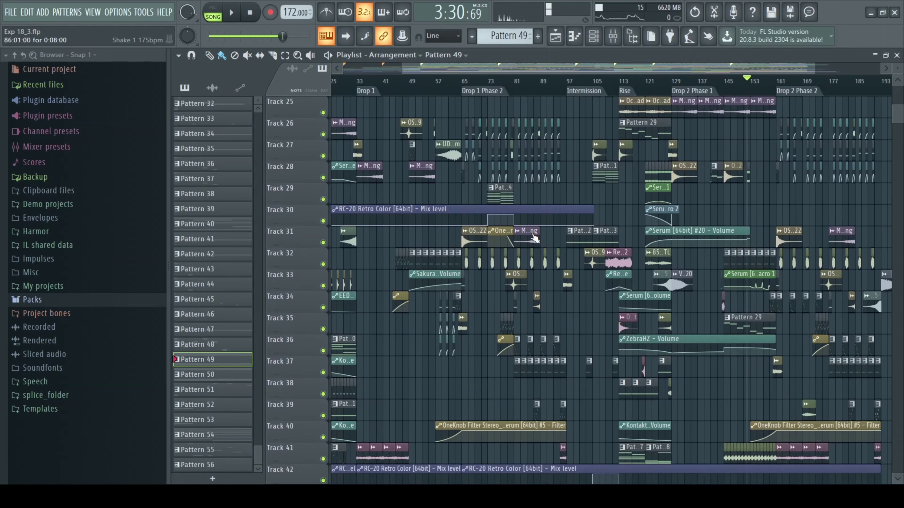
scroll(534, 239, "down", 6)
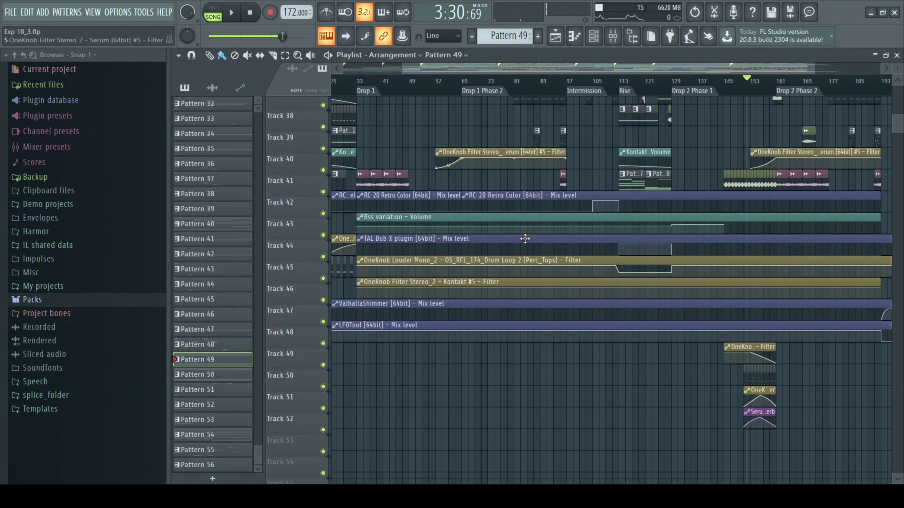
scroll(525, 238, "up", 10)
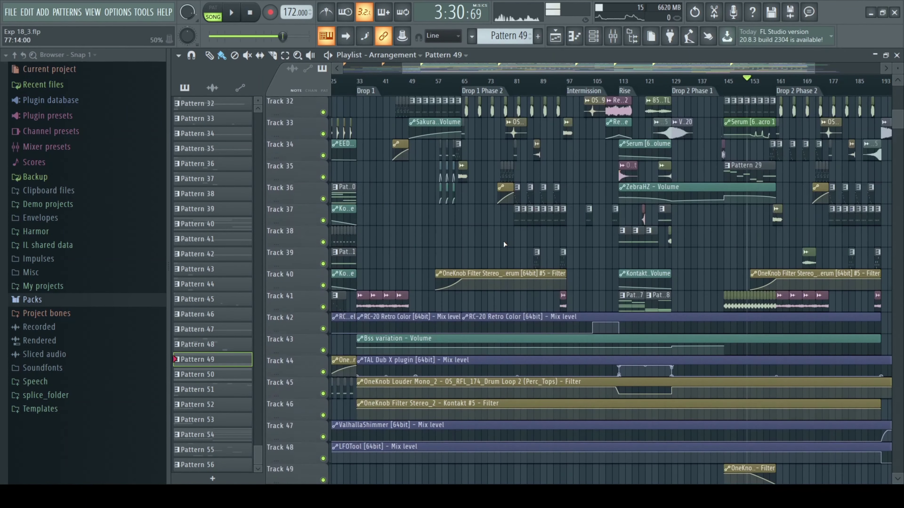
scroll(508, 243, "up", 4)
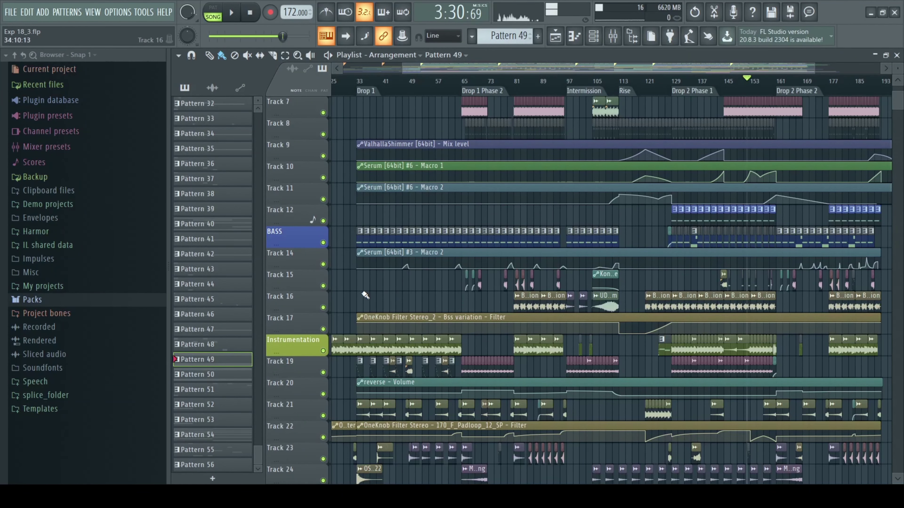
Examine the instrumentation, effects and automation clips from Track 9 to Track 52 across the whole arrangement
scroll(360, 297, "down", 2)
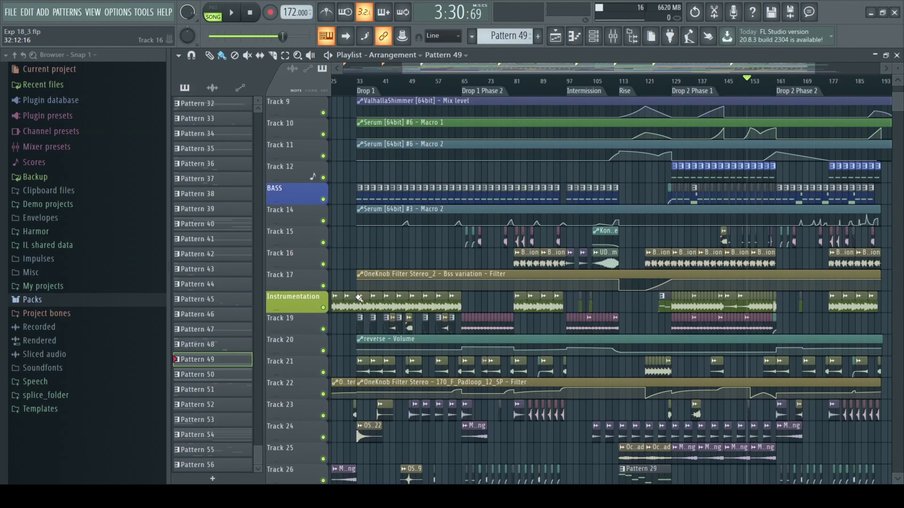
scroll(358, 298, "down", 5)
scroll(359, 299, "down", 6)
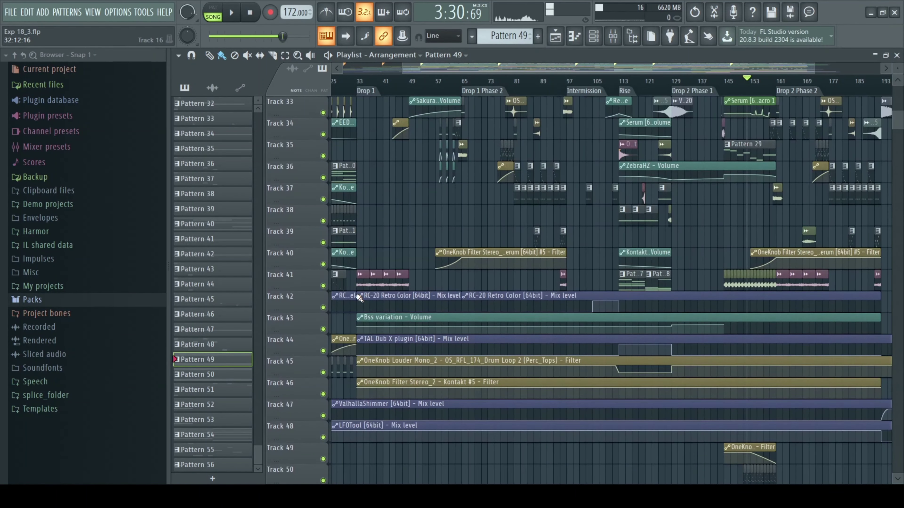
scroll(380, 238, "down", 2)
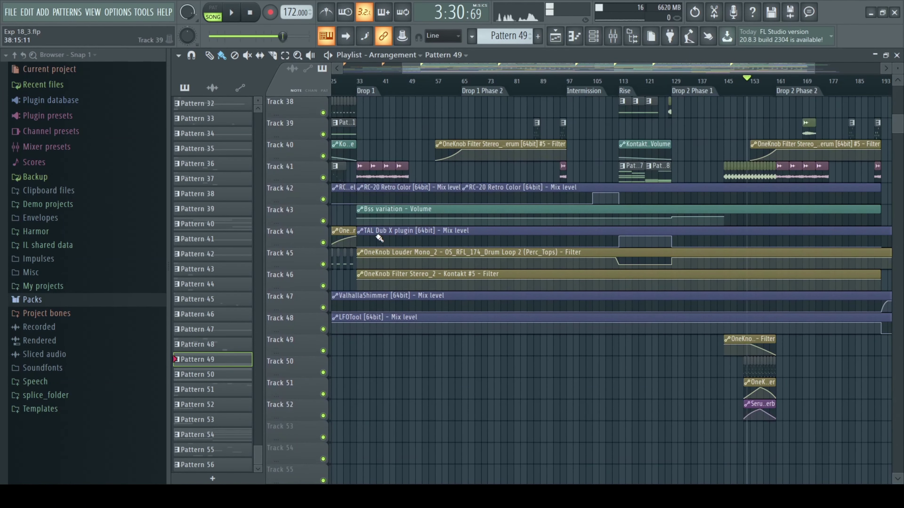
scroll(380, 238, "up", 6)
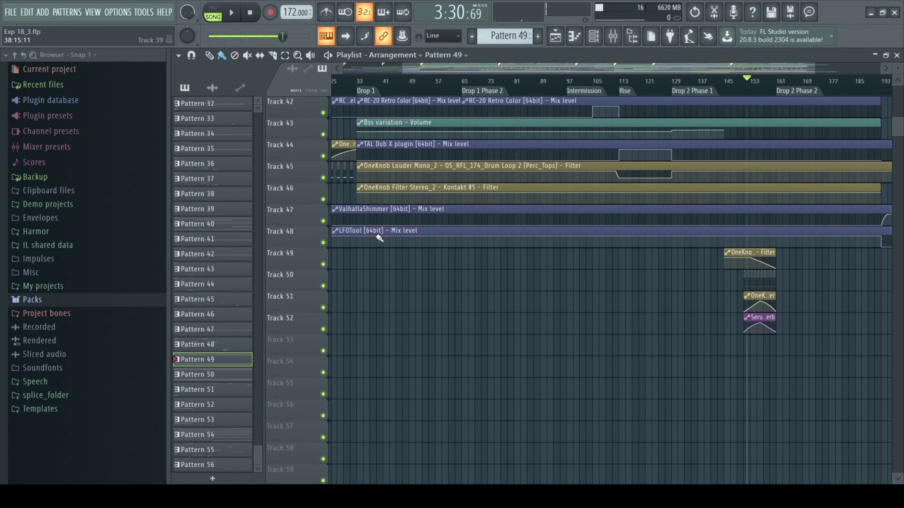
scroll(379, 238, "up", 3)
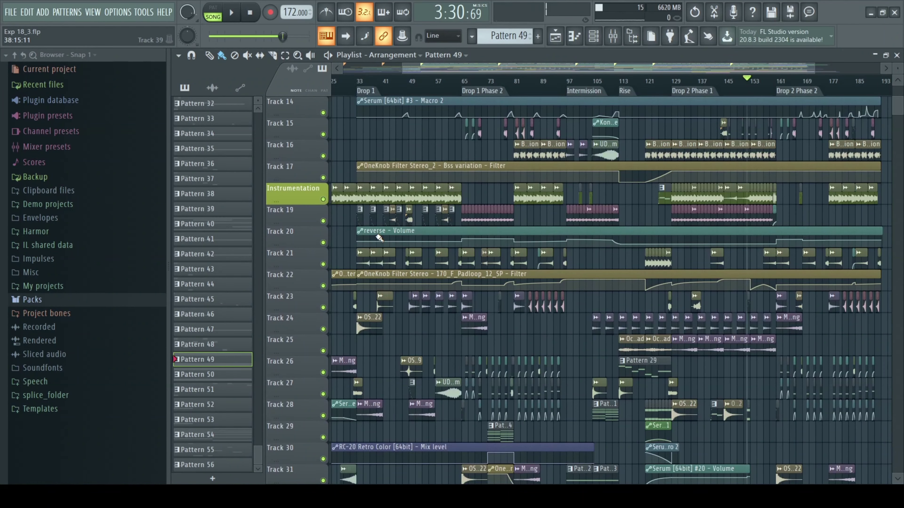
scroll(379, 238, "up", 3)
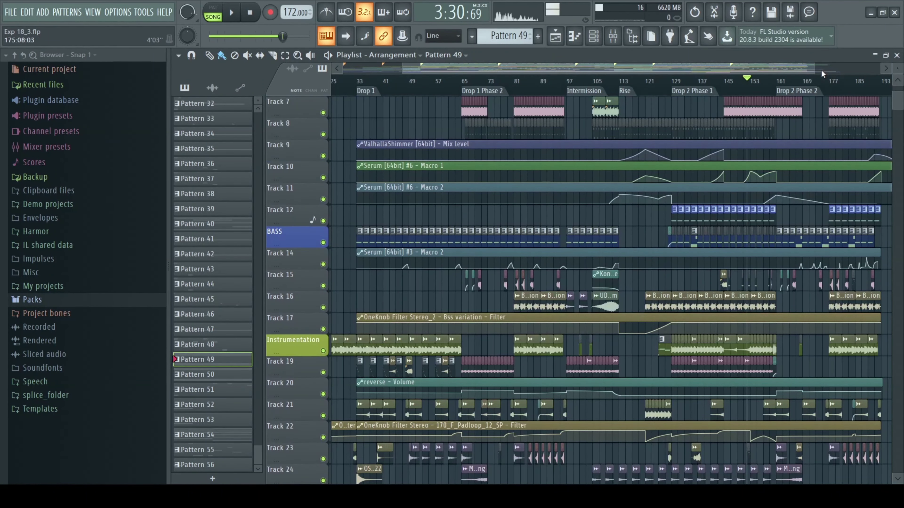
Inspect the sample settings of the 170_F_Padloop_12_SP clip in Rise 1 on the Instrumentation track, and close them
left_click_drag(744, 64, 505, 67)
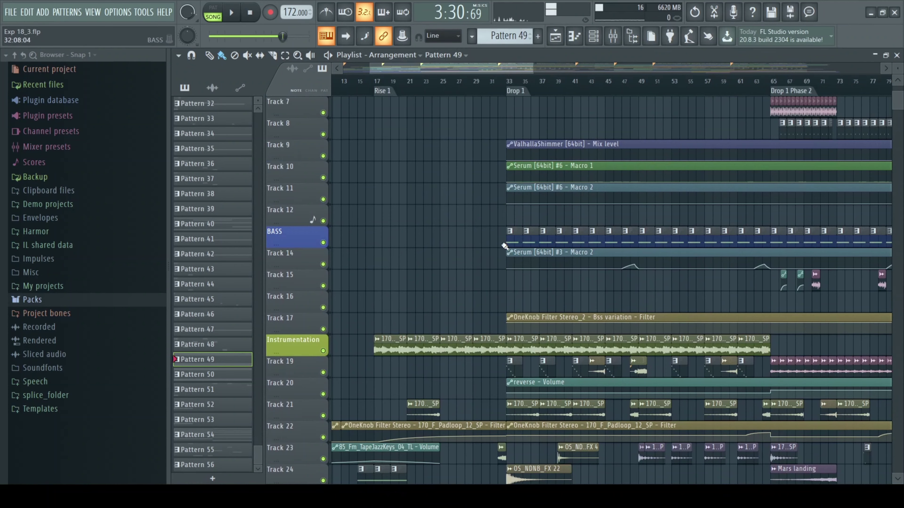
double_click(420, 336)
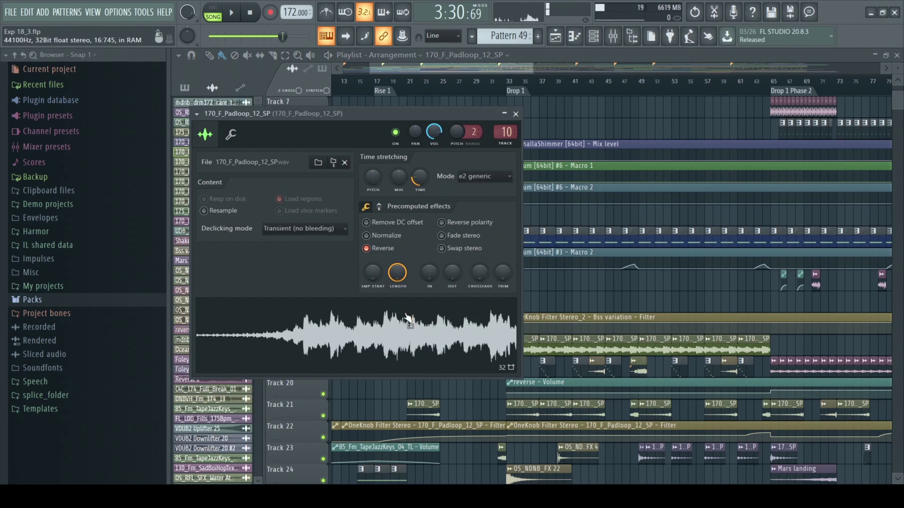
left_click(516, 114)
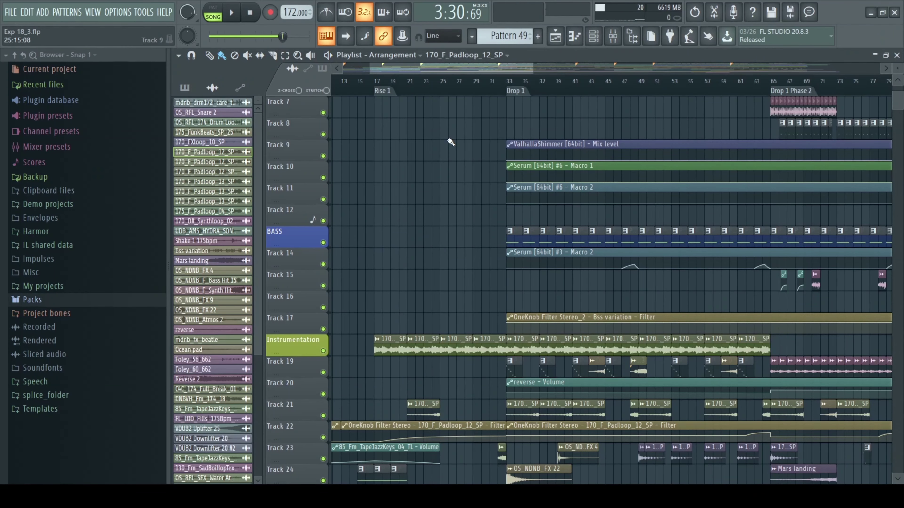
Audition Rise 1, bars 17 to 33, with only the Instrumentation track and the Track 22 filter automation enabled
left_click_drag(377, 83, 499, 86)
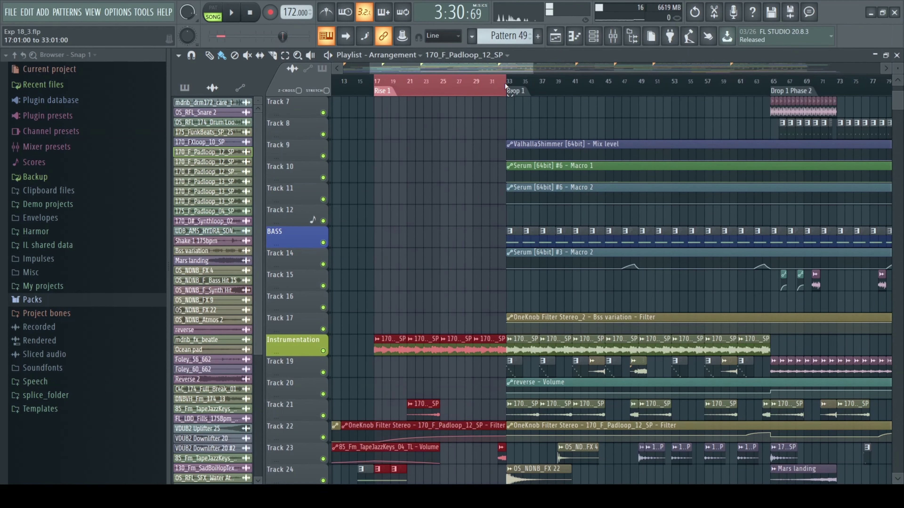
key("space")
left_click(324, 351, "ctrl")
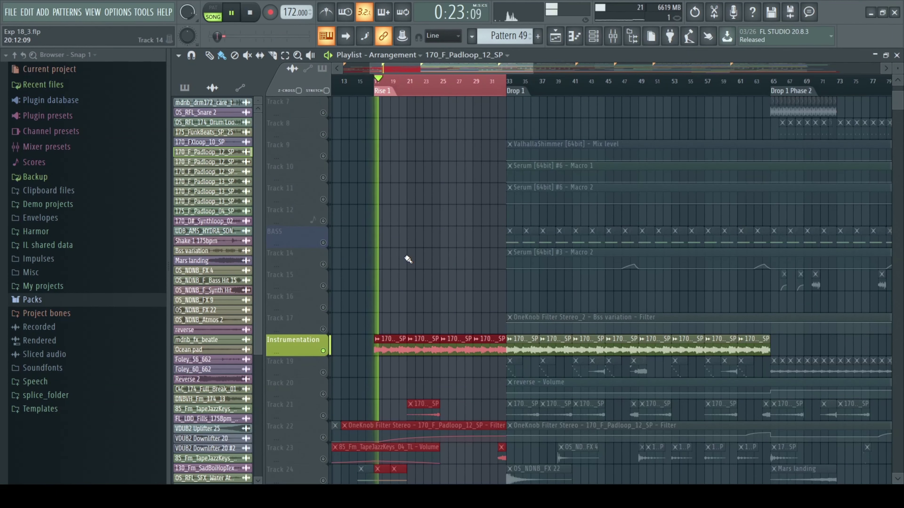
scroll(332, 402, "down", 2)
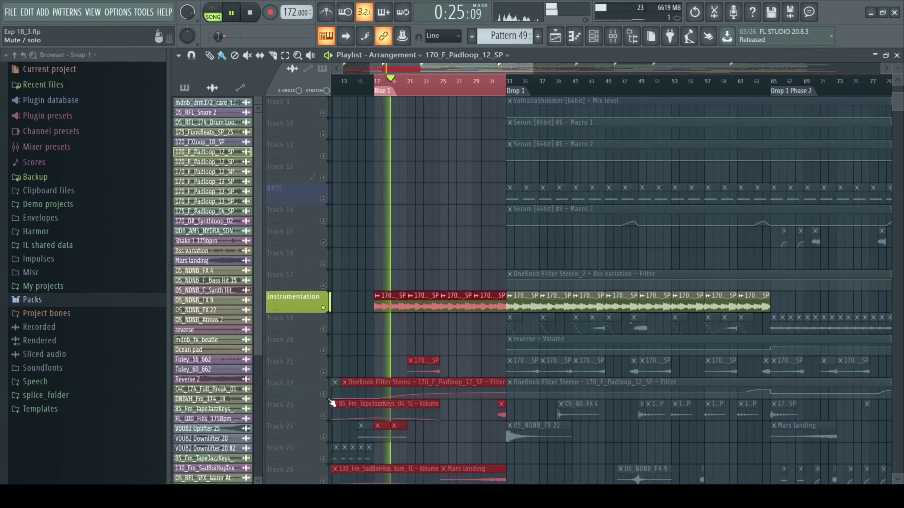
left_click(323, 394)
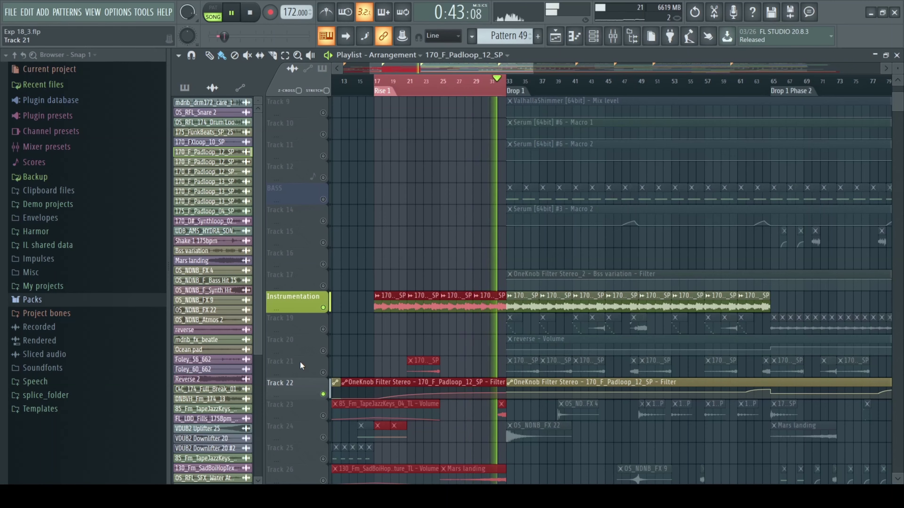
key("space")
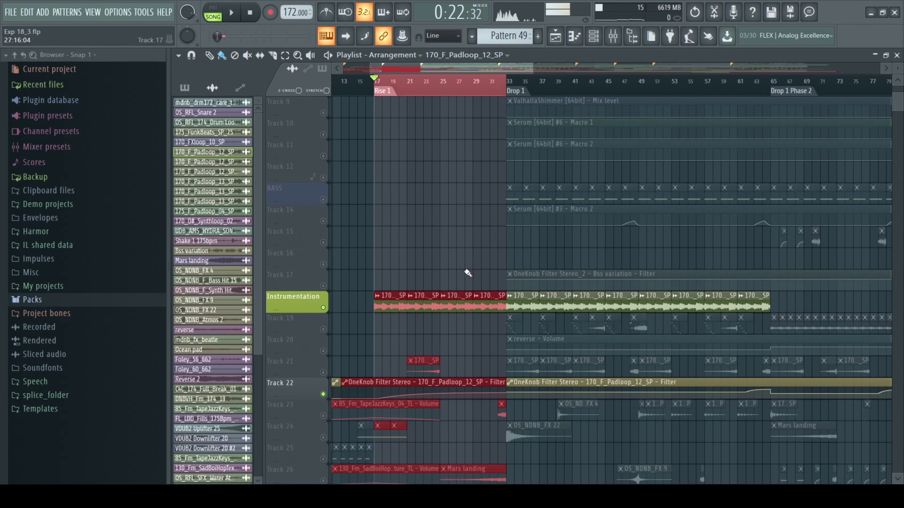
Clear the Rise 1 time selection and re-enable all playlist tracks
left_click(510, 82)
left_click(323, 308, "ctrl")
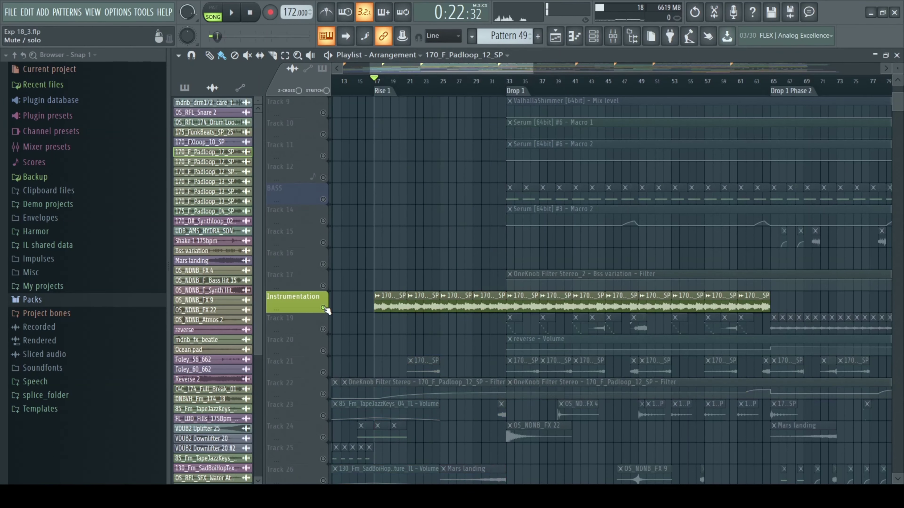
left_click(323, 307, "ctrl")
Listen to the full mix from the start of Drop 1, pick Pattern 36 from Track 19, and switch playback to pattern mode
key("space")
left_click(509, 83)
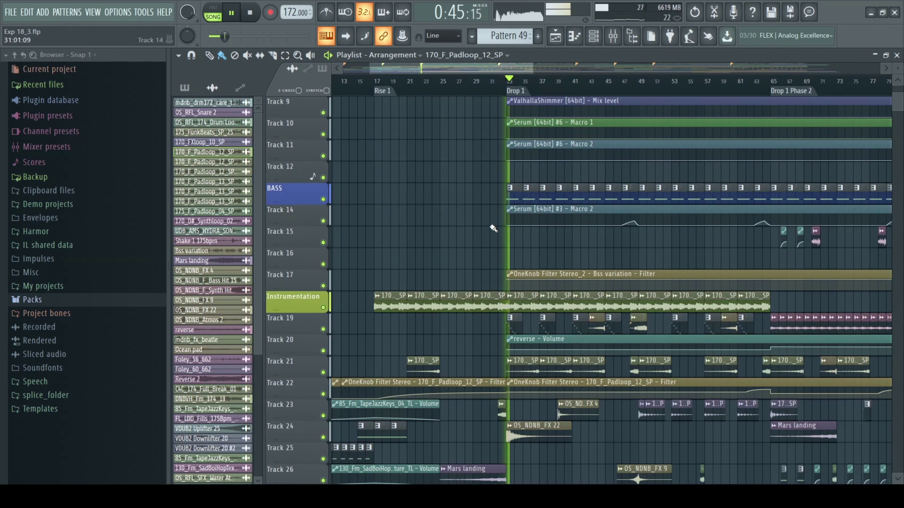
left_click(502, 313)
key("space")
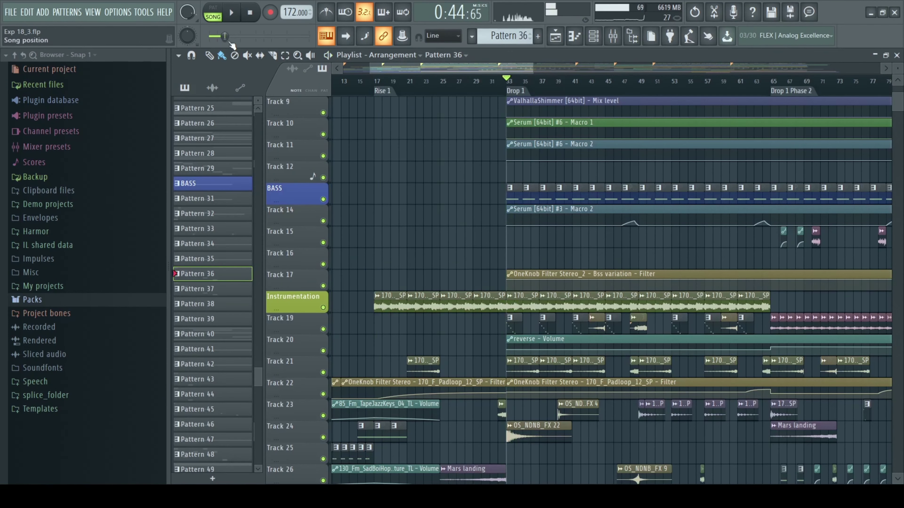
left_click(233, 14)
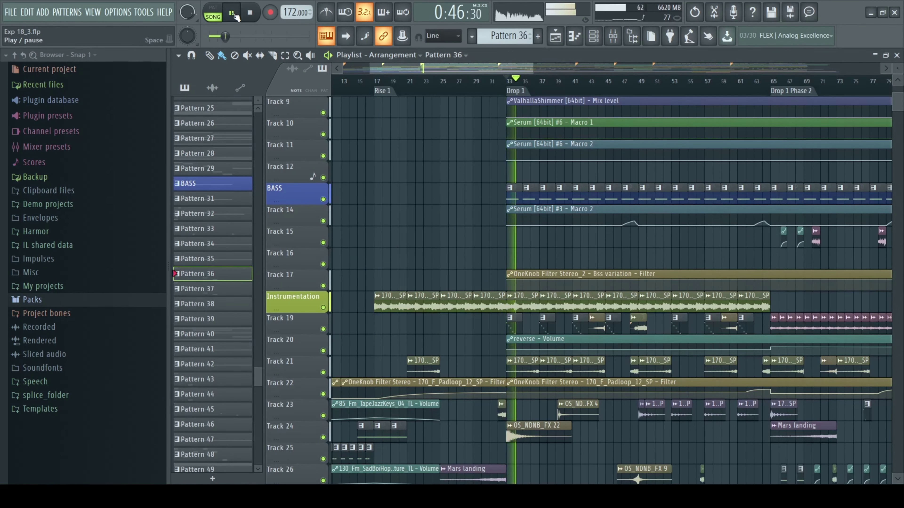
key("space")
key("l")
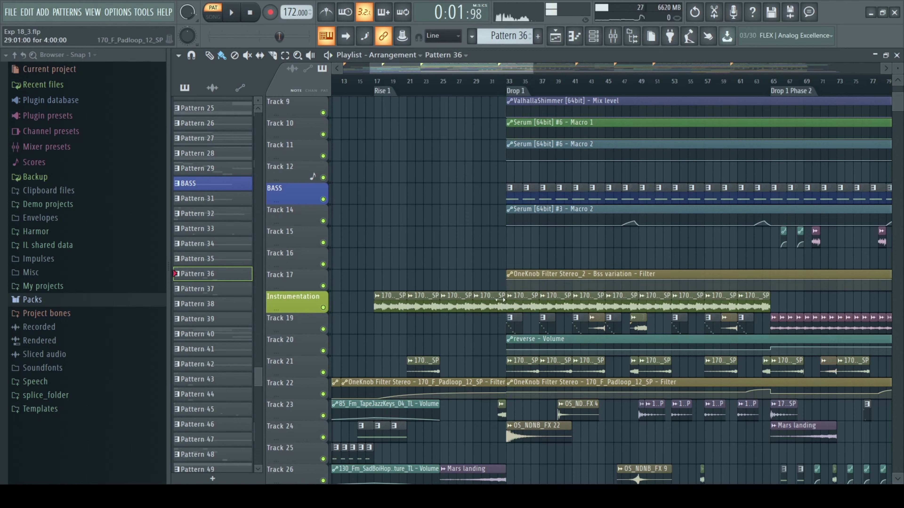
Isolate the Instrumentation track, Track 19 and Track 22, and play them in song mode from the start of Drop 1
right_click(323, 307)
right_click(323, 329)
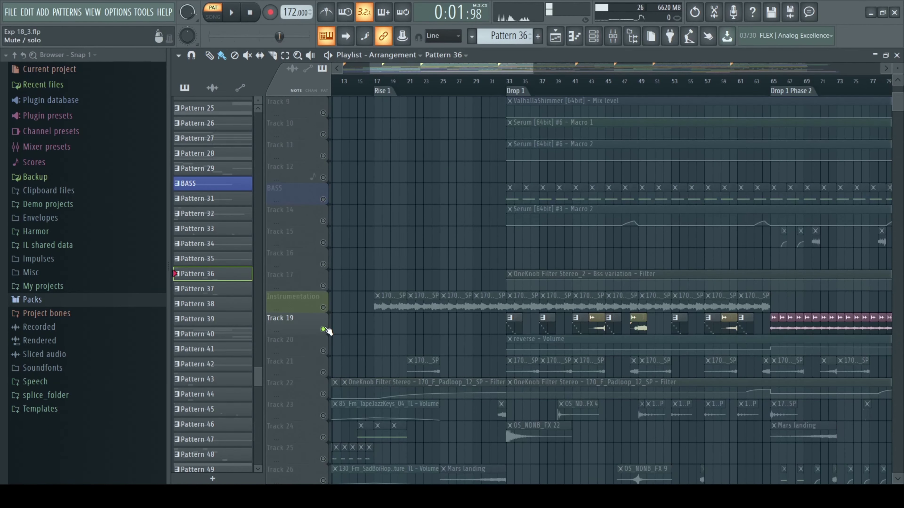
right_click(323, 308)
right_click(323, 394)
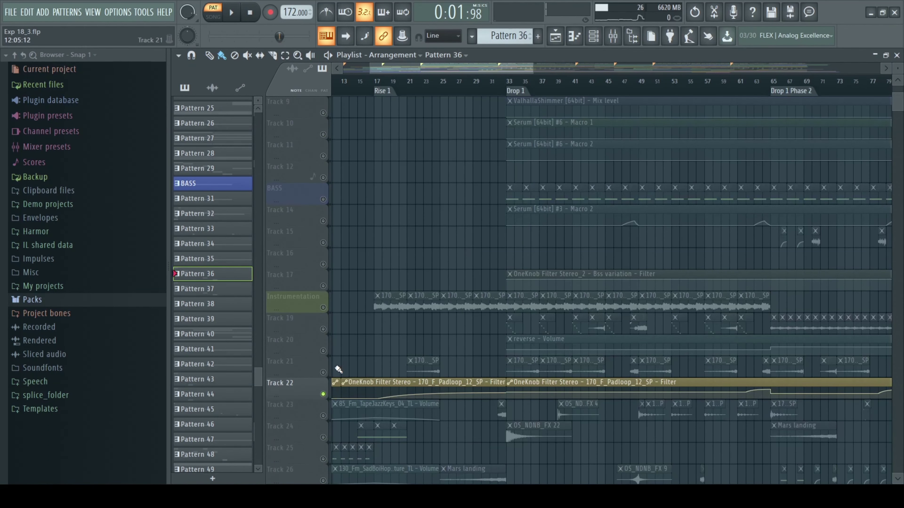
left_click(323, 329)
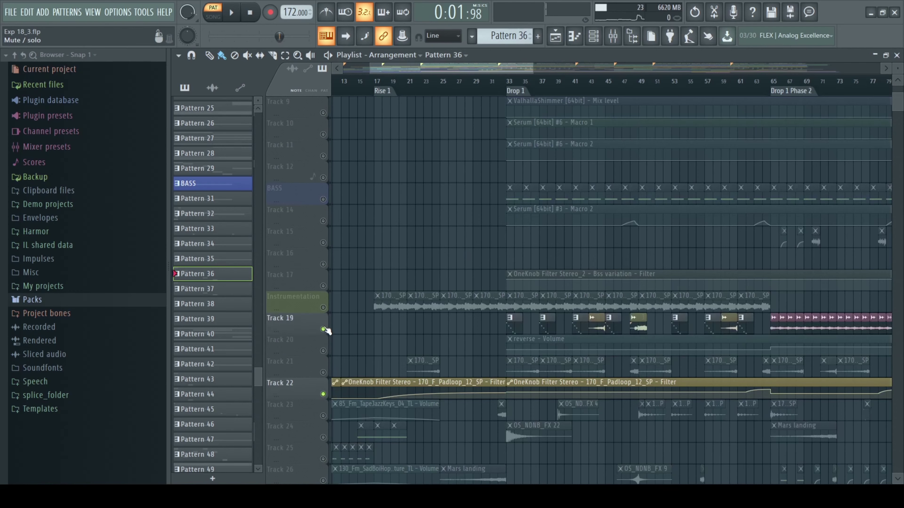
left_click(323, 307)
left_click(511, 81)
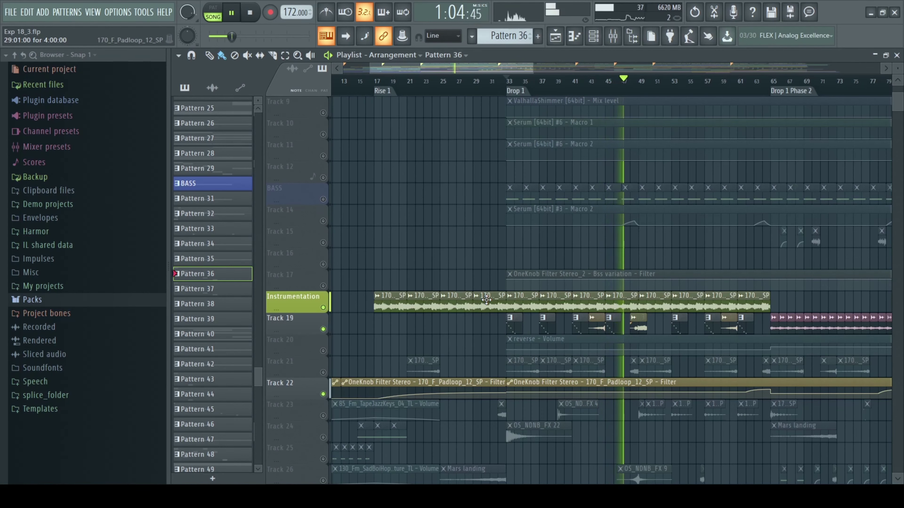
key("space")
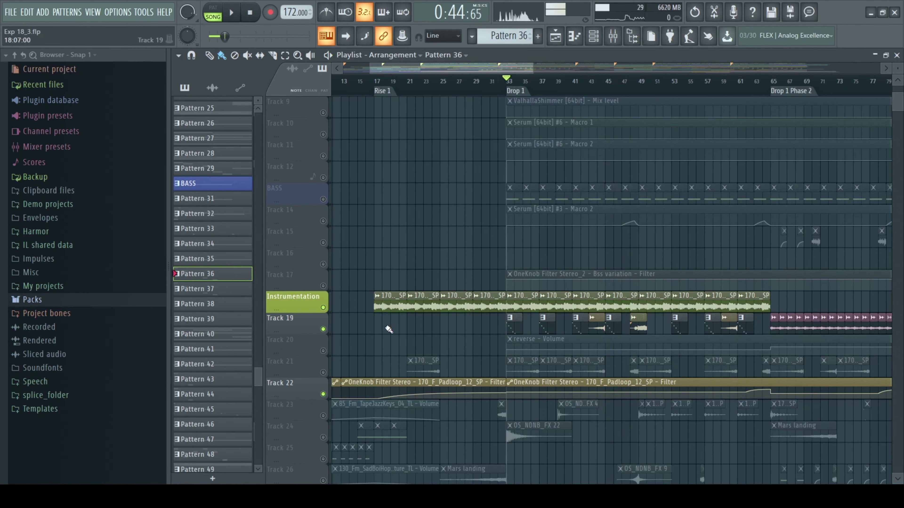
Place the playhead at Drop 1 Phase 2, bar 65, and select the reverse sample from Track 19
scroll(488, 74, "right", 5)
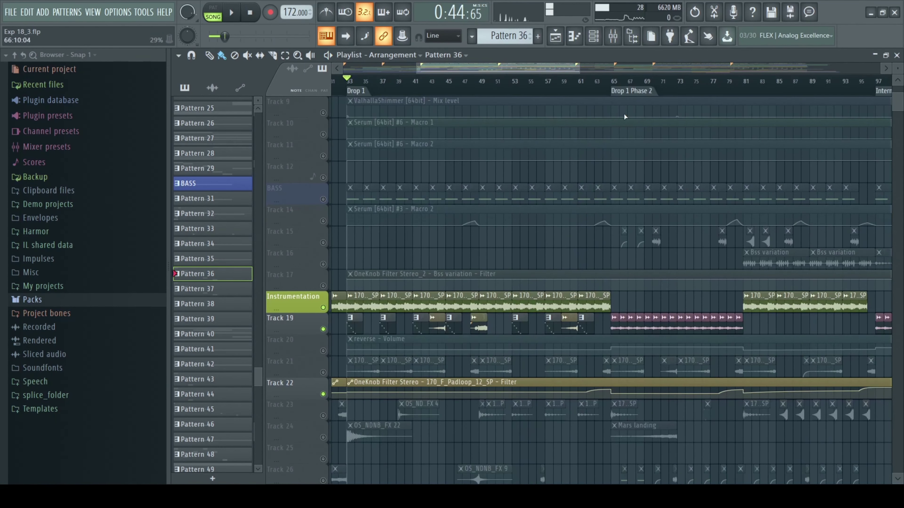
left_click(615, 82)
scroll(615, 82, "right", 5)
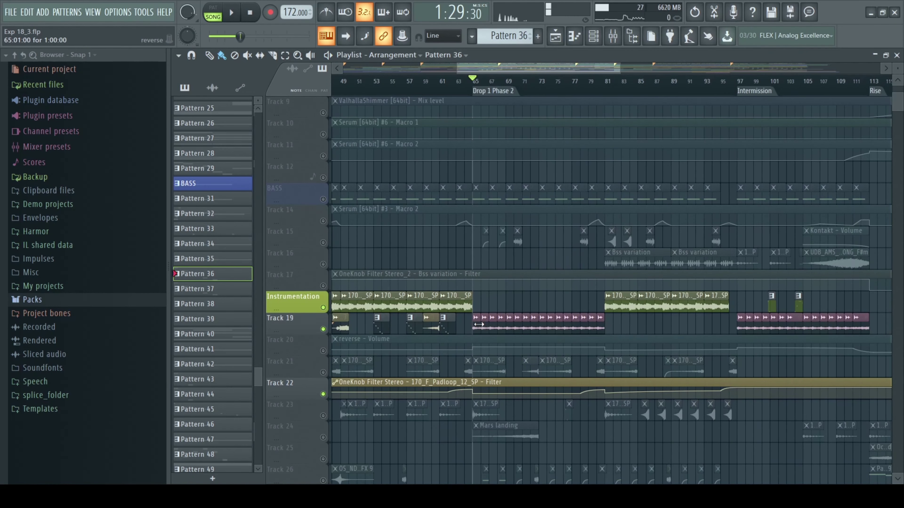
left_click(476, 326)
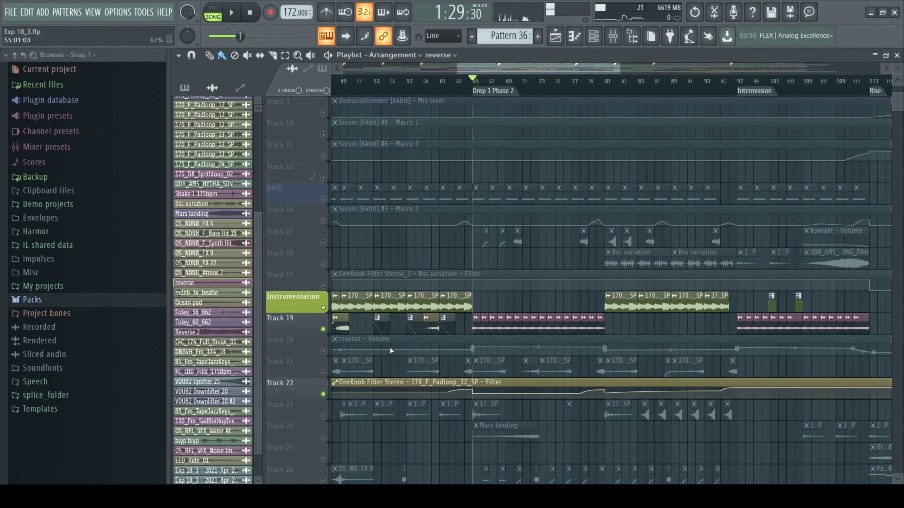
Enable Track 20 alongside the isolated instrumentation tracks and audition them from Drop 1 Phase 2
left_click(323, 350)
key("space")
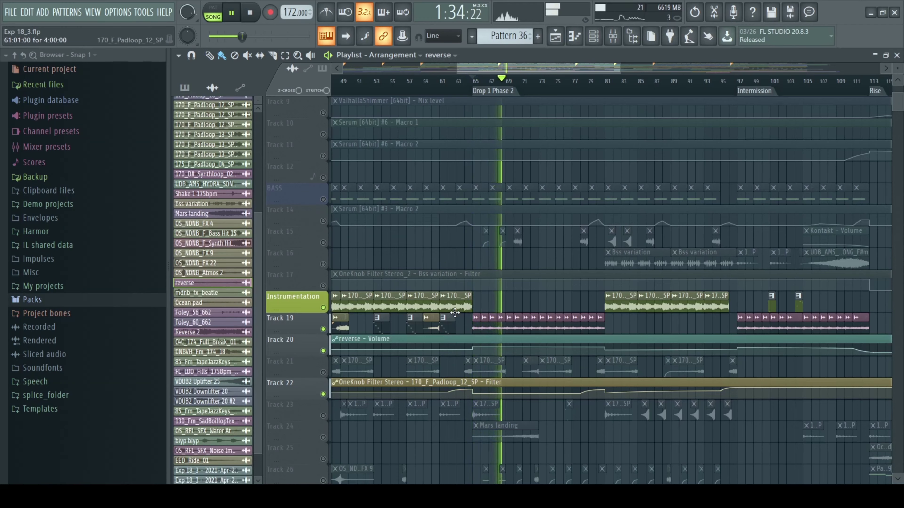
key("space")
Open the channel settings of the reverse sample on Track 19, preview its waveform, and close them
double_click(479, 329)
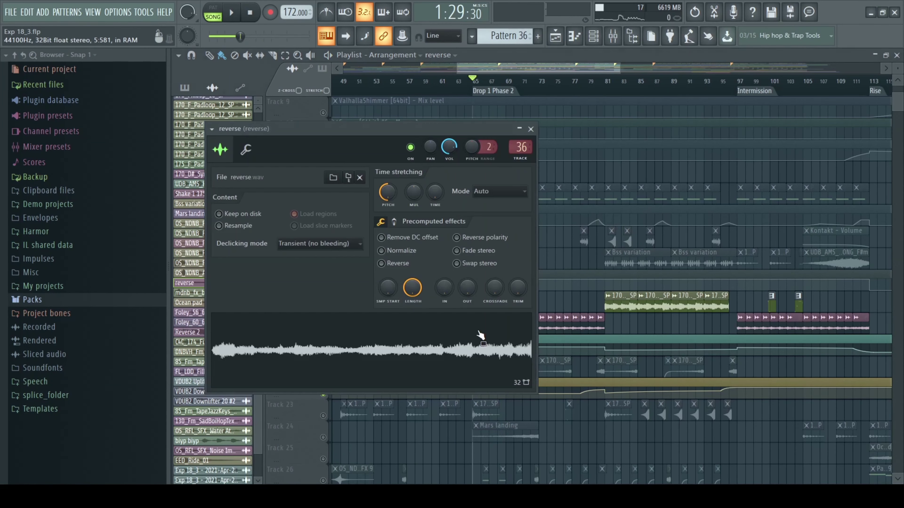
left_click(480, 337)
left_click(530, 129)
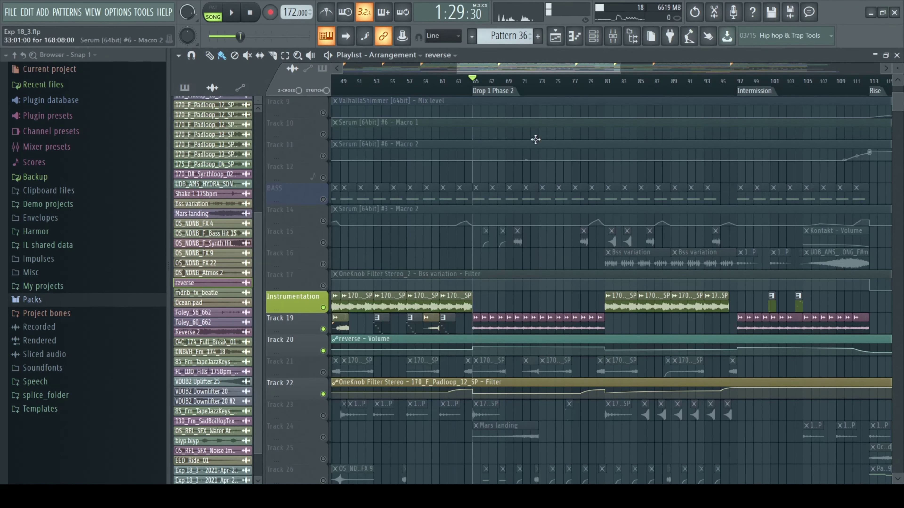
Place the playhead at Drop 2 Phase 1, bar 129, and audition the isolated instrumentation tracks
left_click_drag(544, 68, 575, 67)
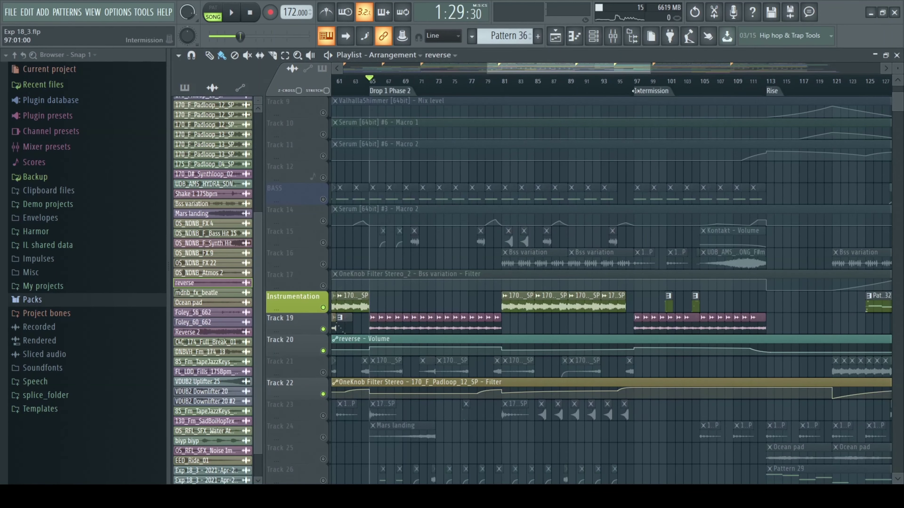
left_click_drag(650, 69, 808, 68)
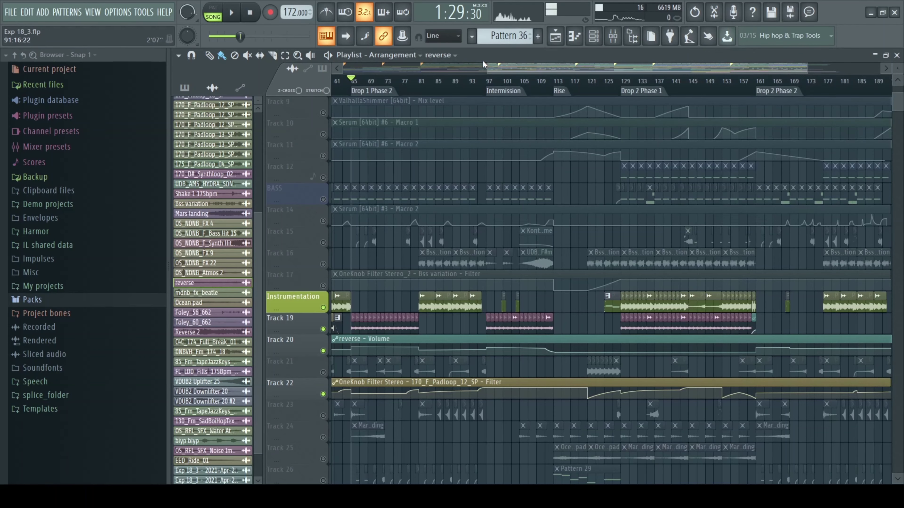
left_click_drag(487, 66, 587, 67)
left_click(503, 82)
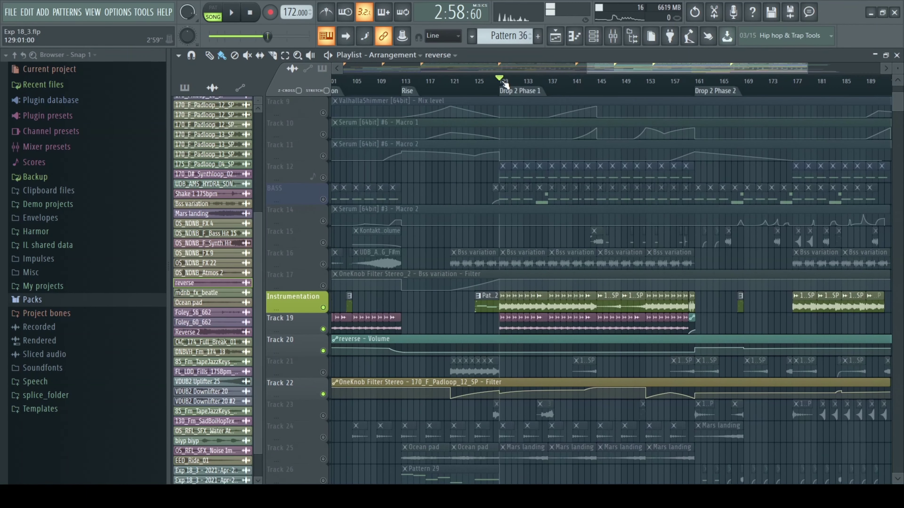
key("space")
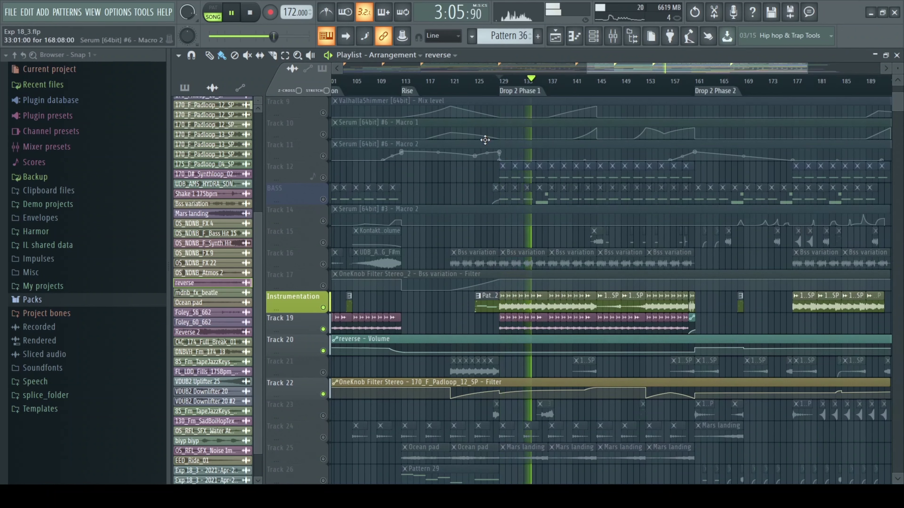
key("space")
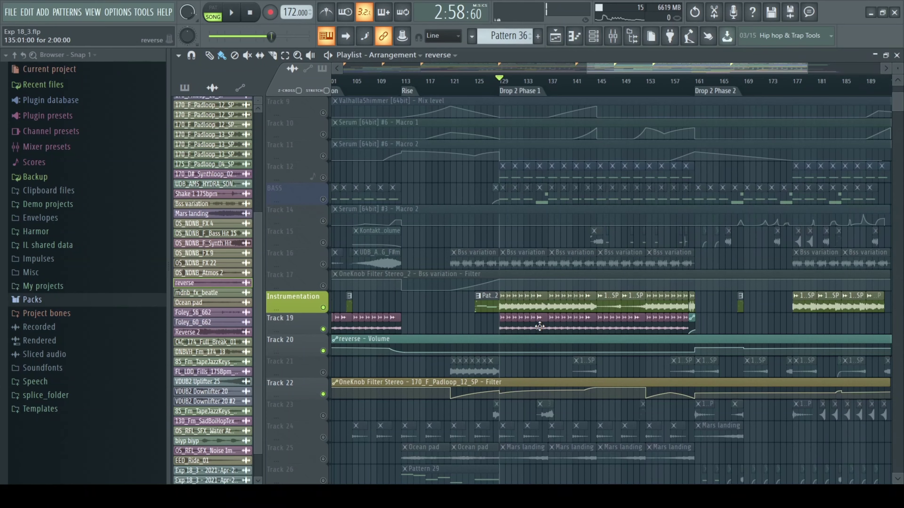
Replay Drop 2 Phase 1, jump playback to bars 145, 153 and 157, and stop it
key("space")
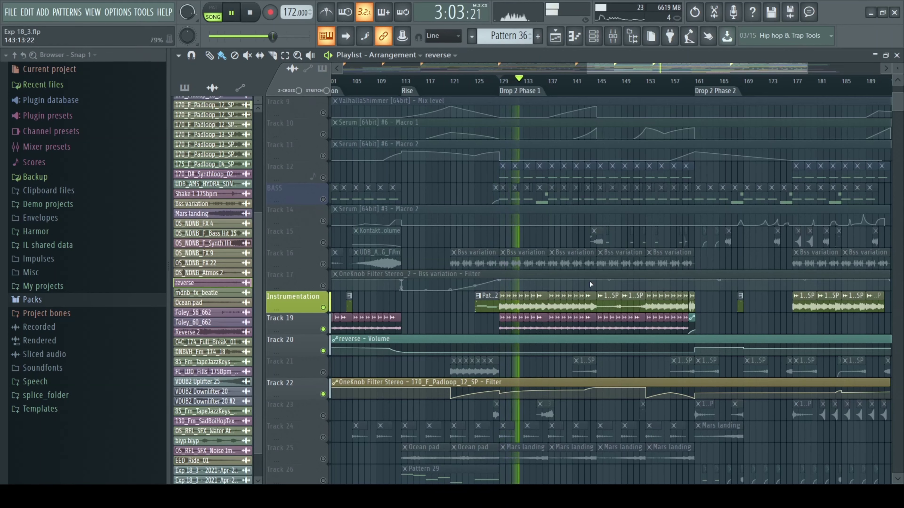
left_click(602, 89)
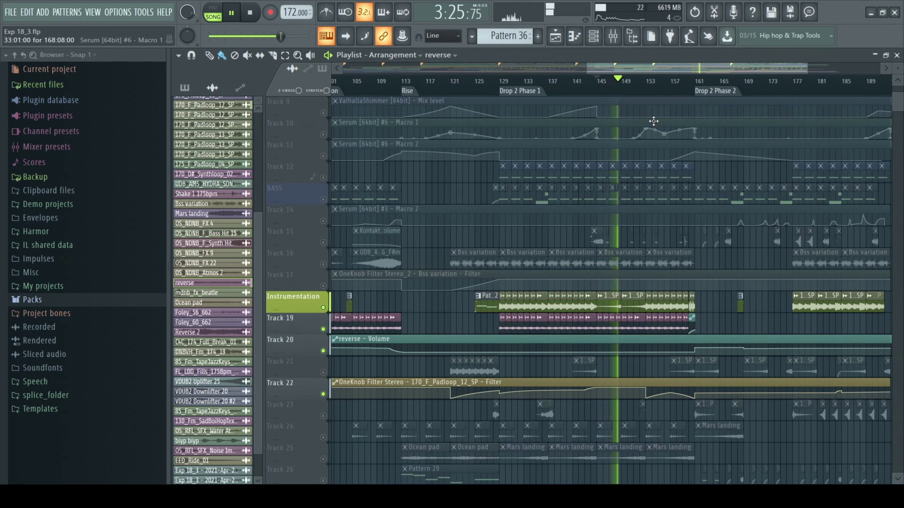
left_click(651, 89)
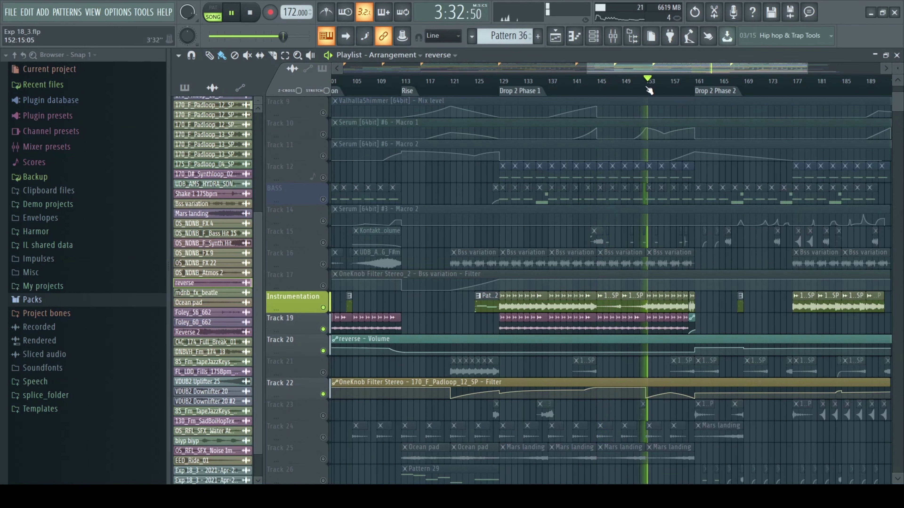
left_click(672, 91)
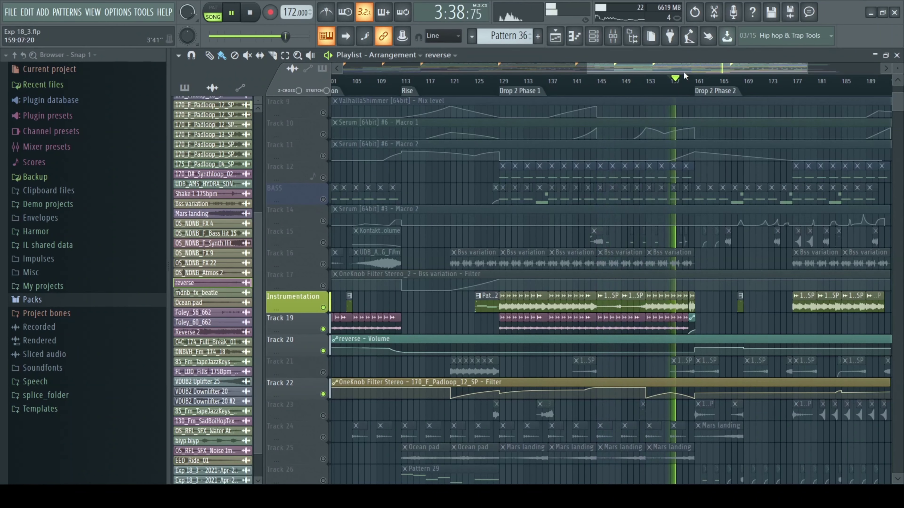
left_click_drag(687, 69, 735, 72)
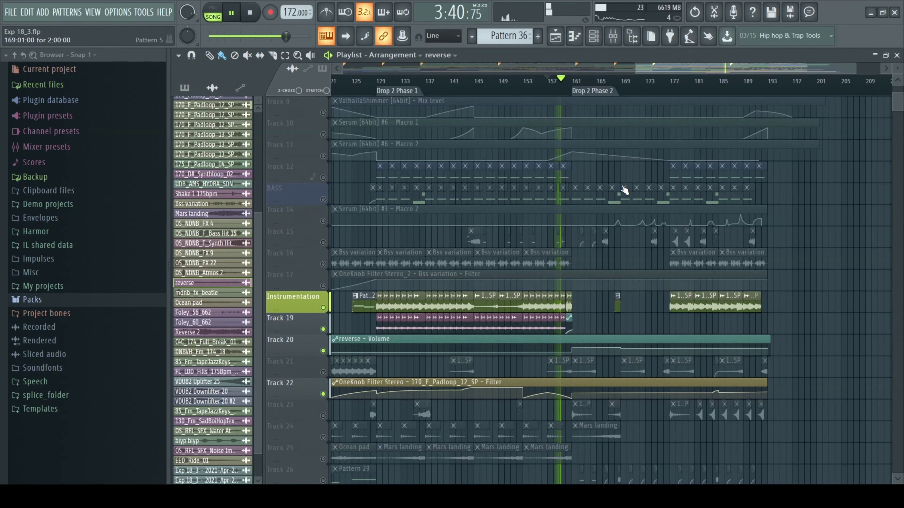
key("space")
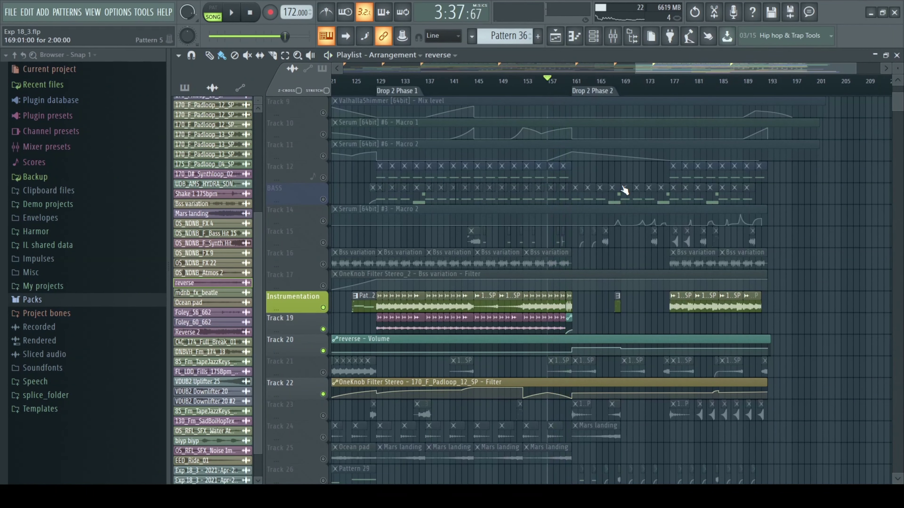
Enable Track 21 alongside the isolated tracks and audition them from the start of Drop 1
left_click_drag(636, 68, 366, 126)
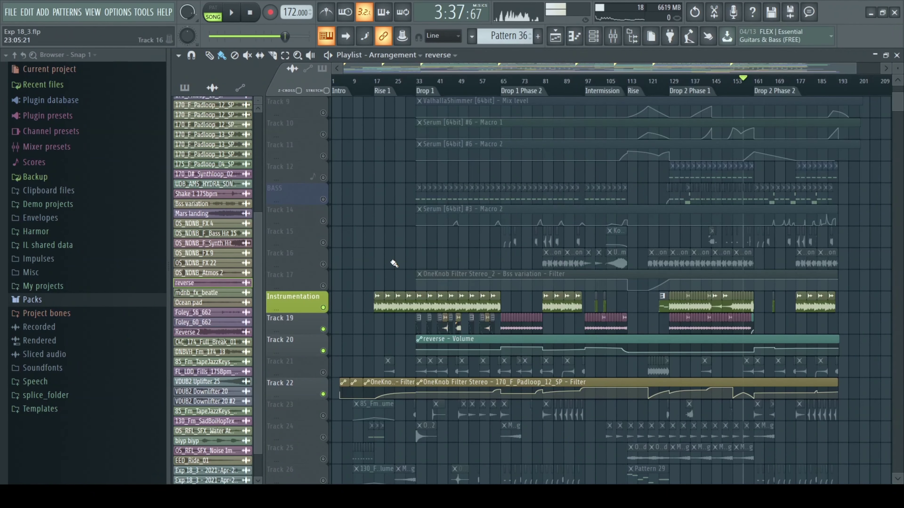
scroll(331, 331, "down", 4)
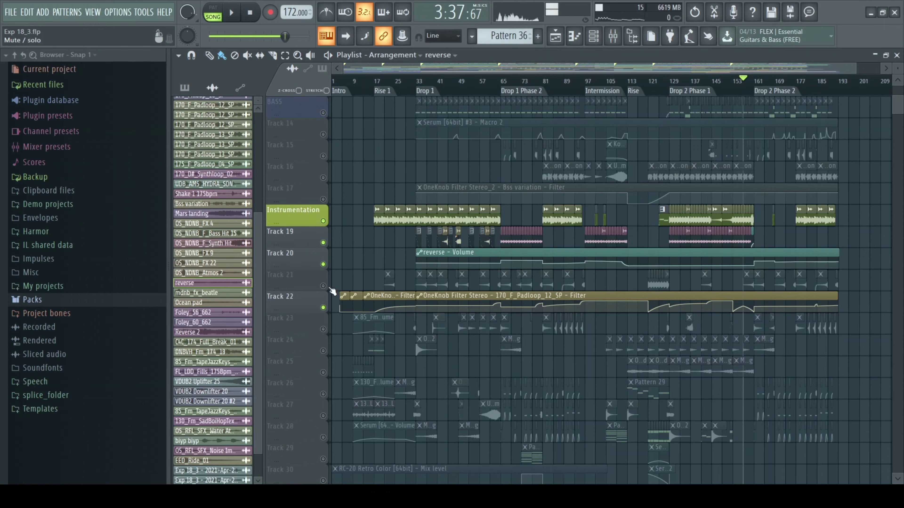
left_click(324, 286)
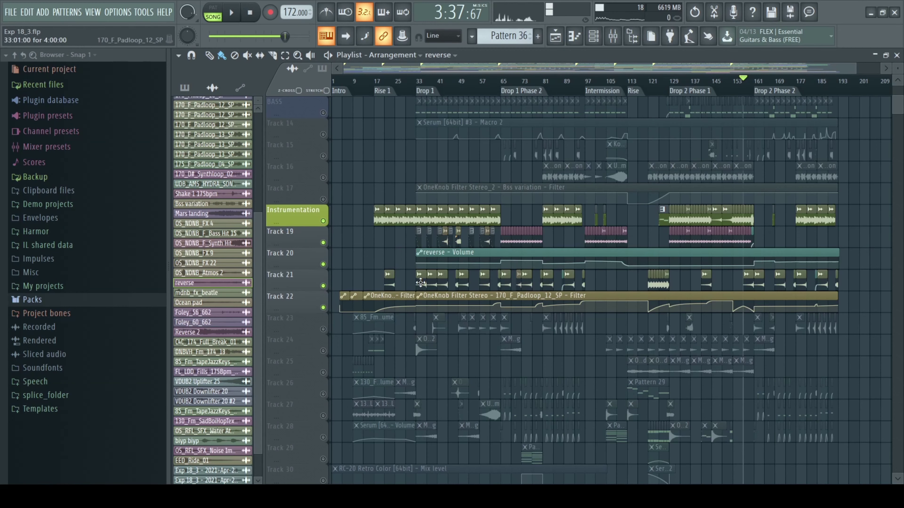
left_click(420, 83)
key("space")
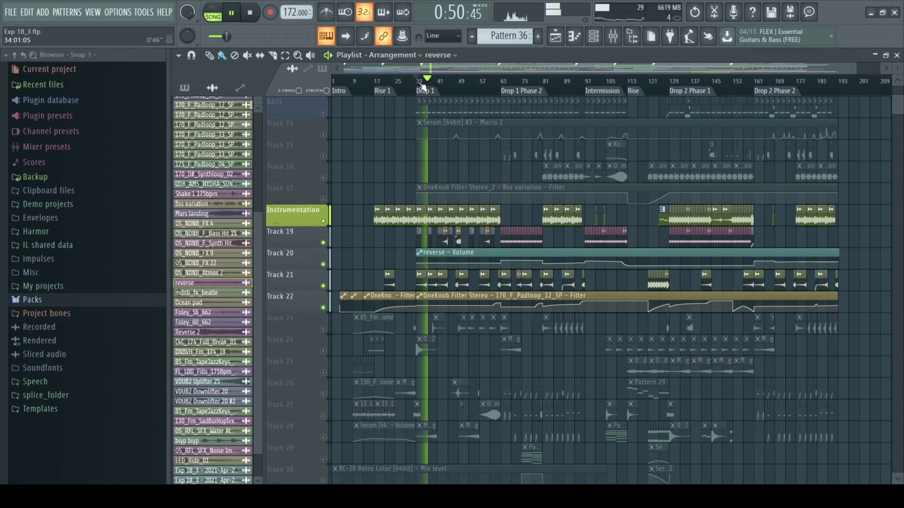
key("space")
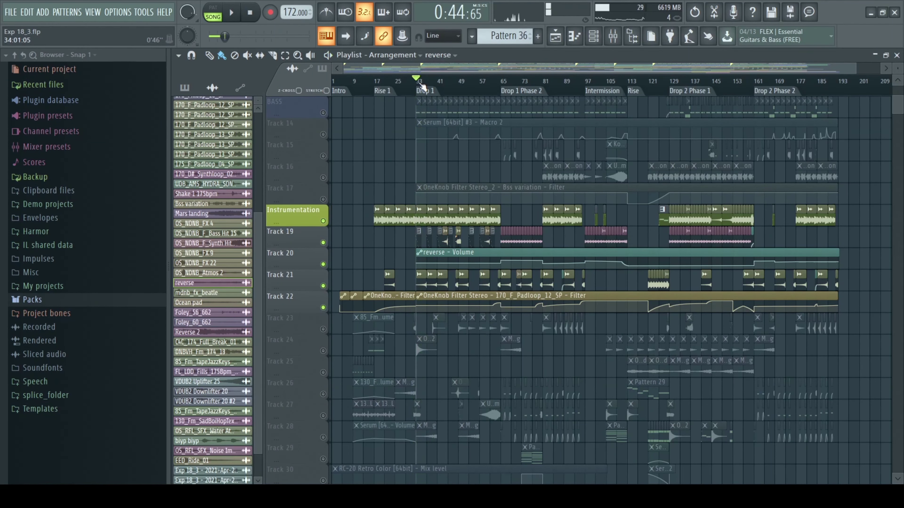
Inspect the channel settings of the reversed 170_F_Padloop_12_SP sample on Track 21 and close them
double_click(424, 286)
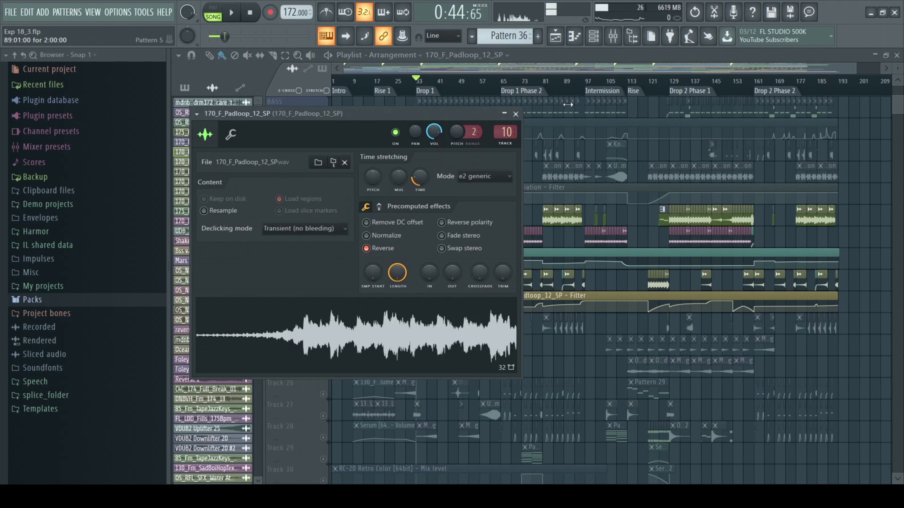
left_click(516, 114)
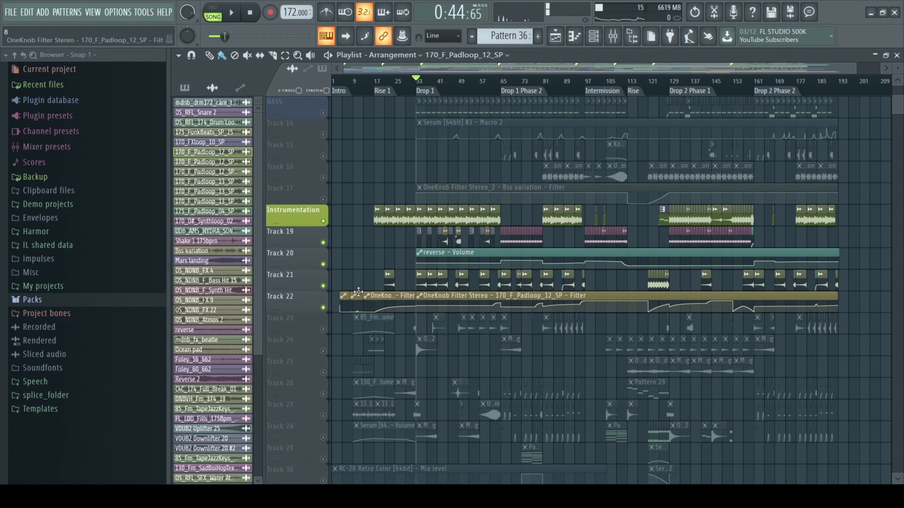
Re-enable all playlist tracks and play the full mix from Drop 1 while reviewing the tracks down to Track 52
scroll(358, 292, "down", 6)
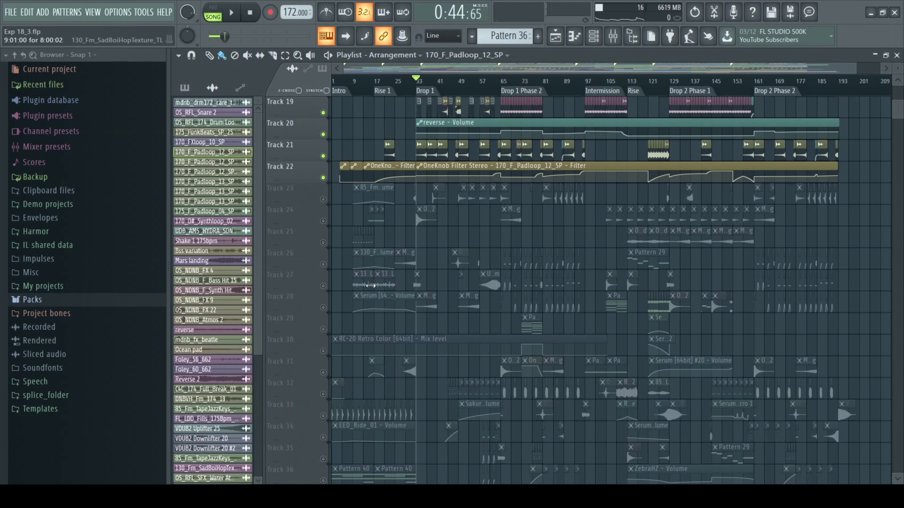
left_click(323, 200)
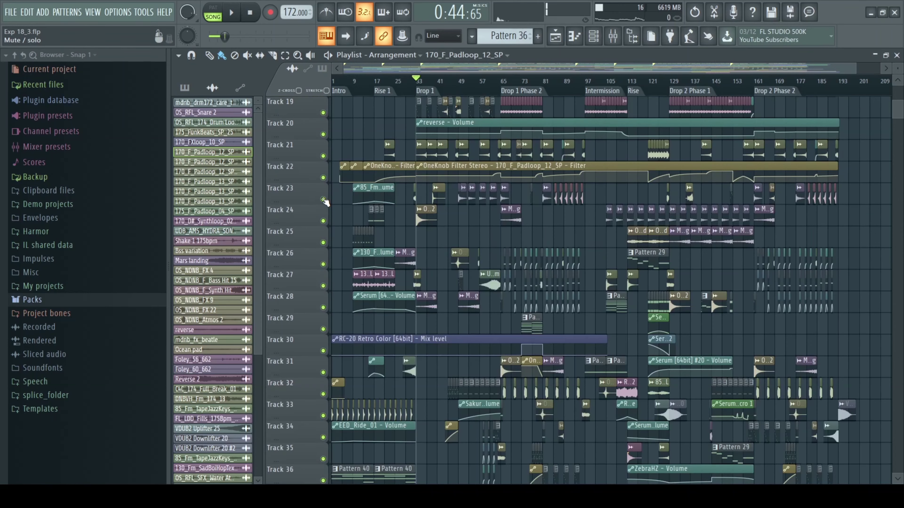
key("space")
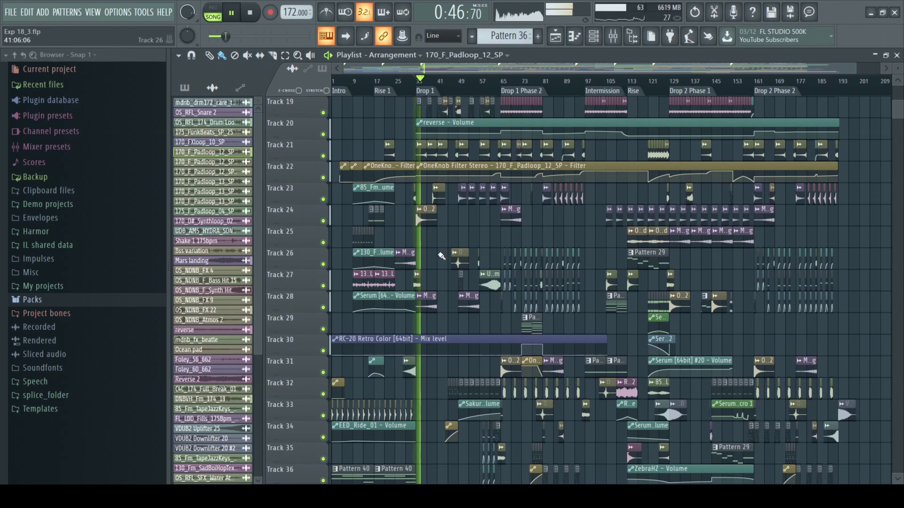
scroll(442, 256, "down", 4)
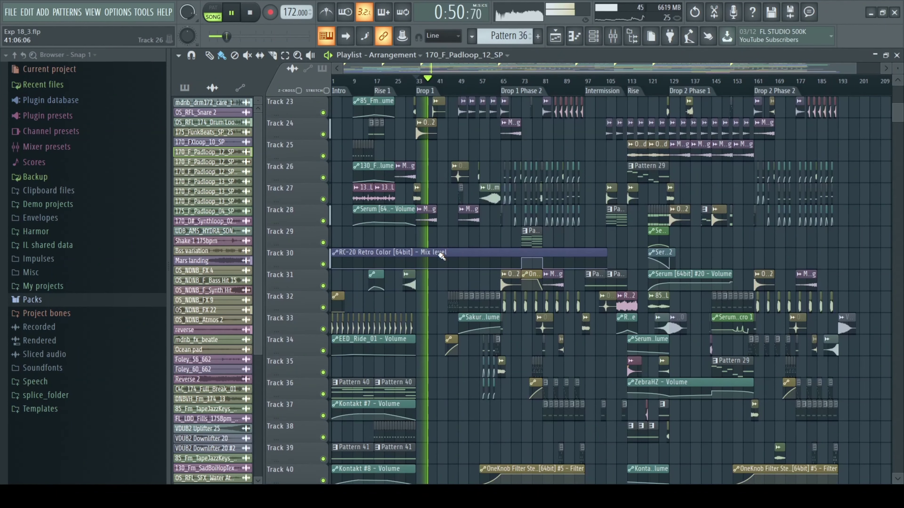
scroll(441, 256, "down", 5)
scroll(441, 256, "down", 8)
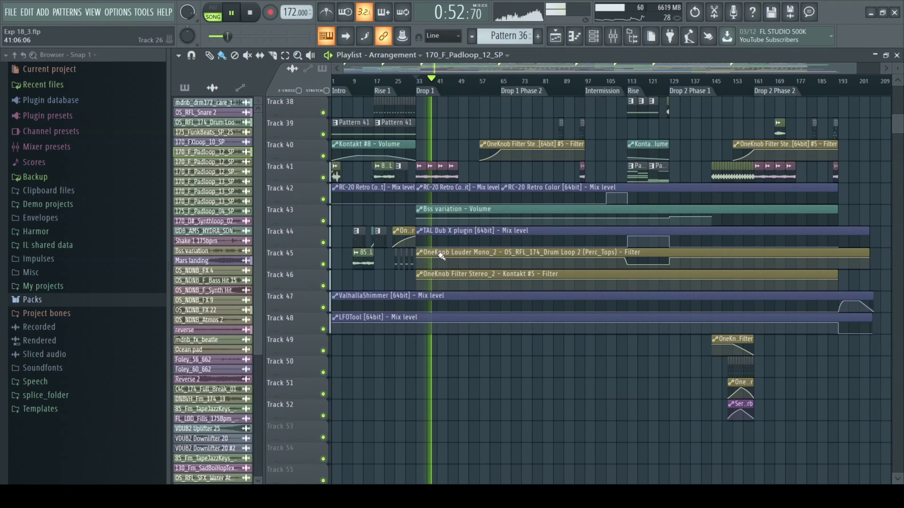
scroll(434, 255, "up", 13)
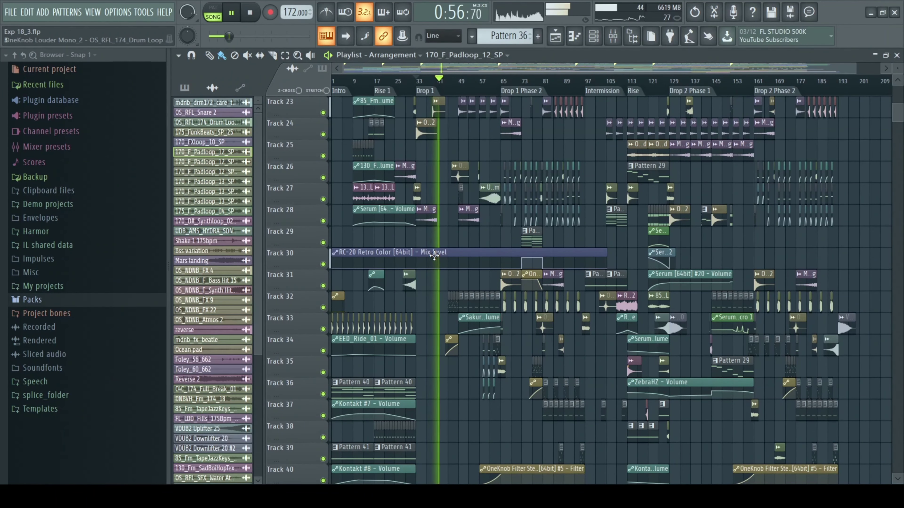
scroll(434, 255, "up", 1)
scroll(434, 256, "up", 5)
key("space")
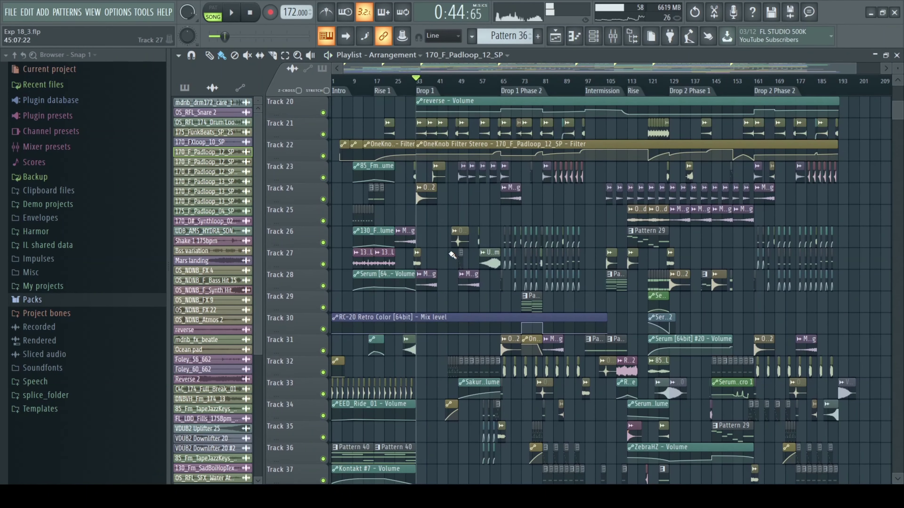
Inspect the channel settings and waveform of the Mars landing sample and close them
double_click(192, 261)
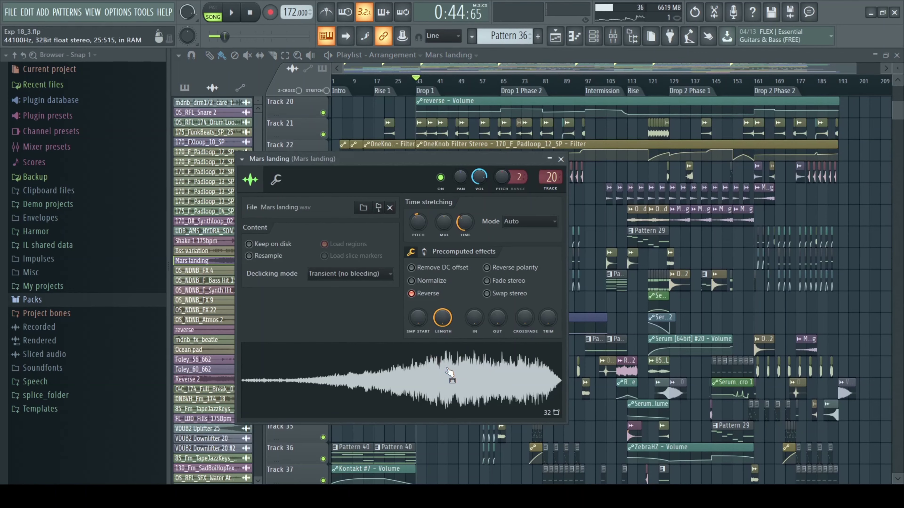
left_click(561, 159)
Solo Track 28 and audition the end of its first Mars landing clip in Drop 1
right_click(324, 286)
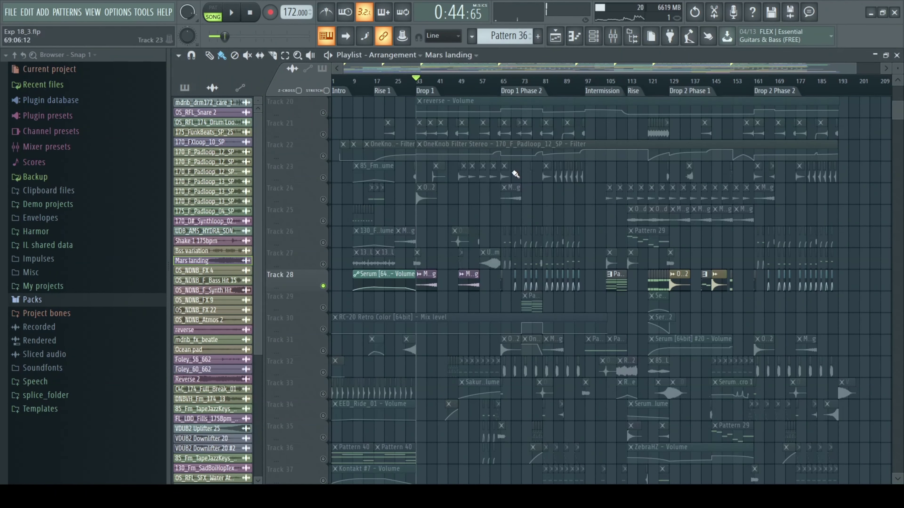
left_click(431, 80)
key("space")
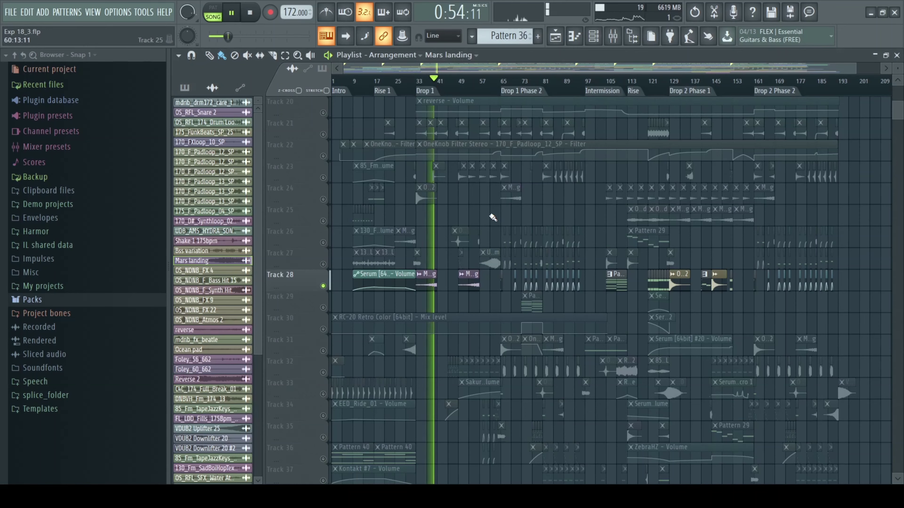
key("space")
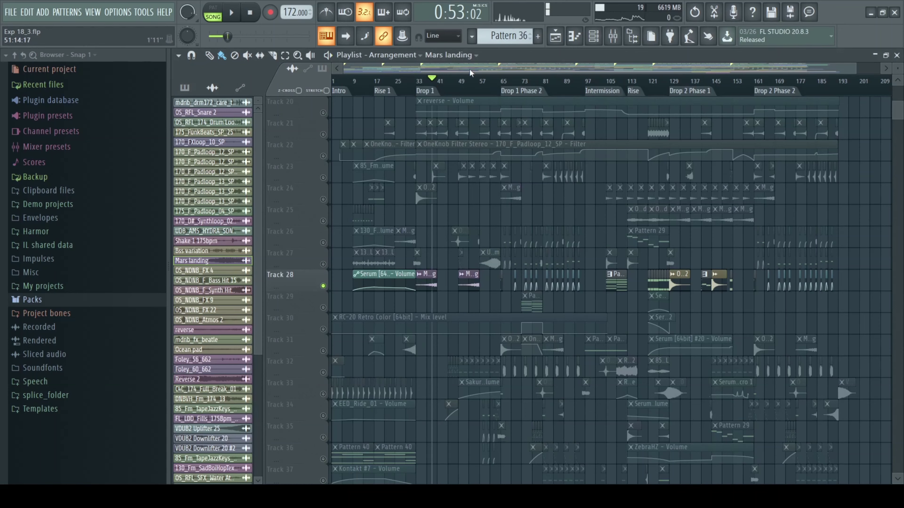
Place the playhead at bar 49 and re-enable all playlist tracks
left_click(462, 92)
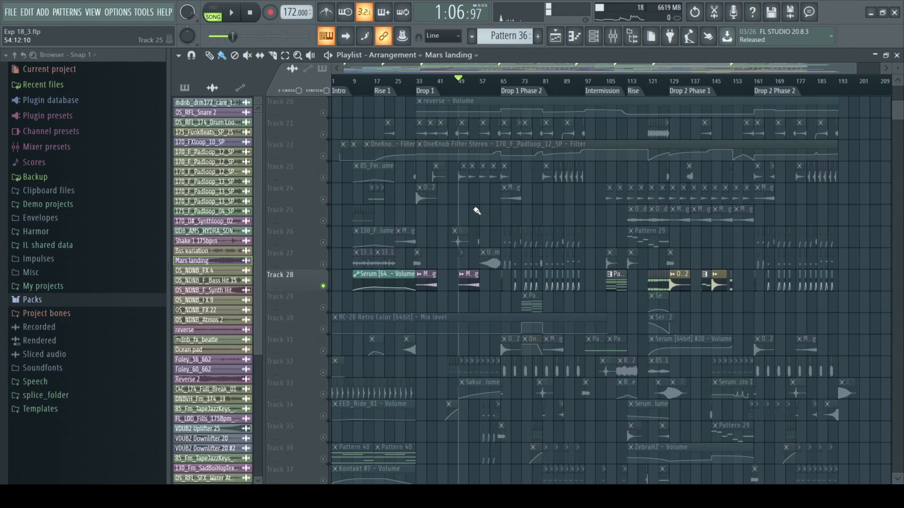
scroll(319, 288, "down", 3)
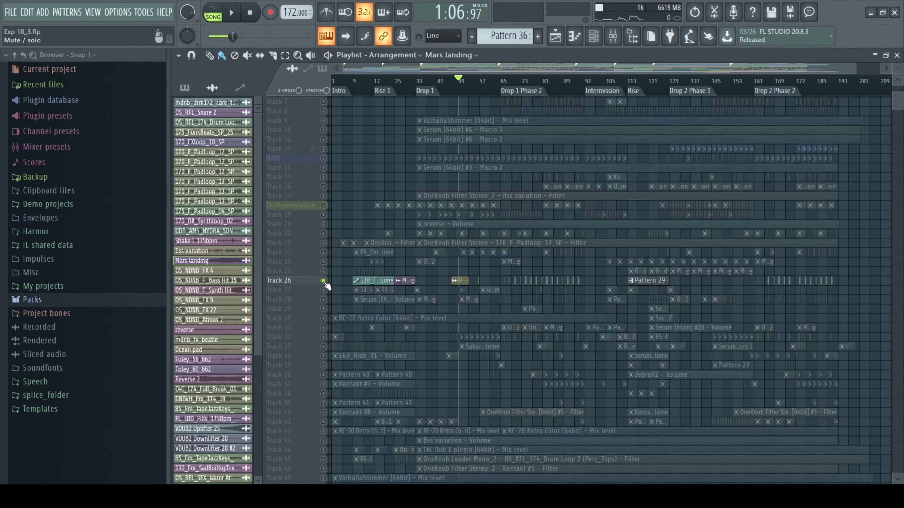
right_click(323, 281)
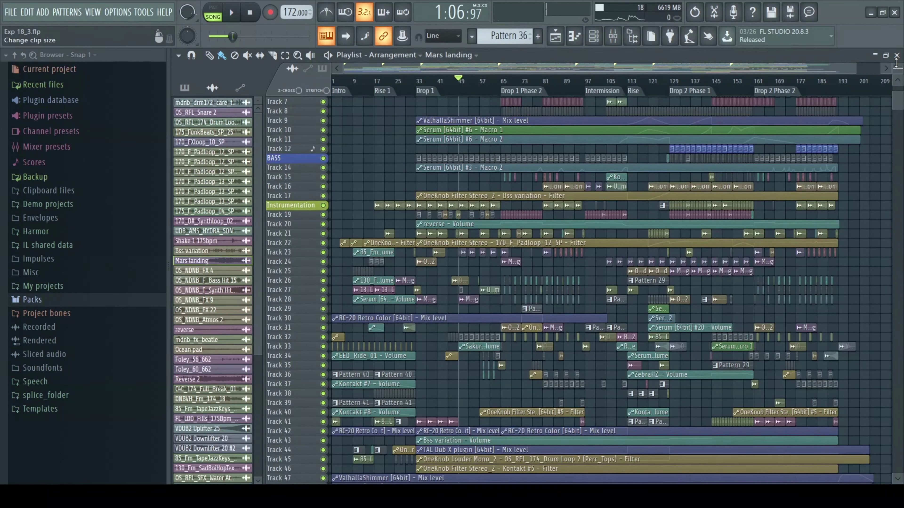
Enlarge the playlist tracks, then inspect the sample settings of the Mars landing clip on Track 24 at Drop 1 Phase 2 and close them
left_click_drag(896, 64, 901, 79)
scroll(554, 280, "down", 3)
scroll(554, 280, "down", 3)
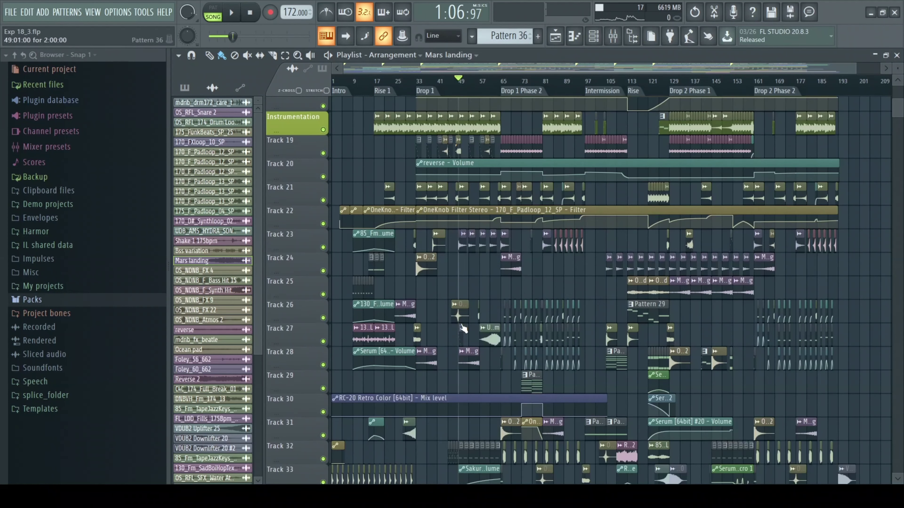
double_click(510, 266)
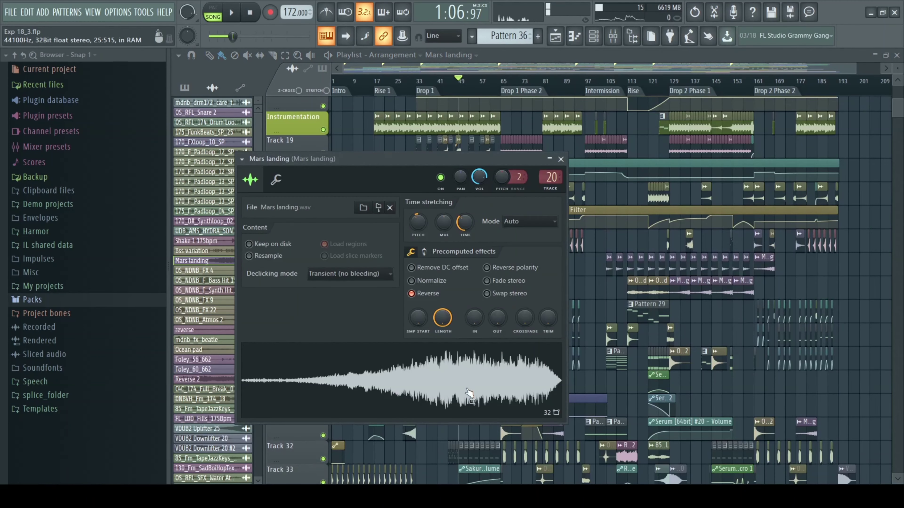
left_click(562, 159)
Move the Mars landing clip at the start of Drop 1 Phase 2 from Track 24 to Track 25
scroll(486, 287, "down", 2)
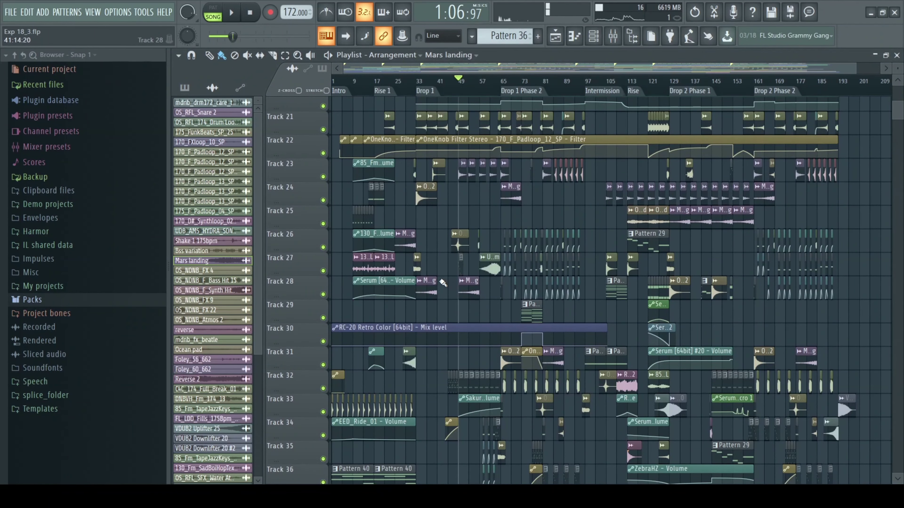
scroll(443, 283, "down", 2)
scroll(411, 293, "up", 3)
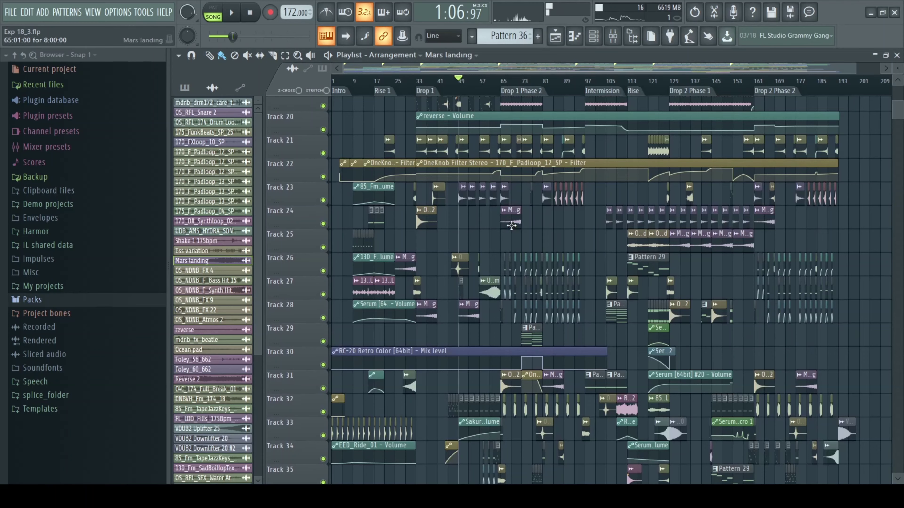
left_click_drag(510, 247, 513, 251)
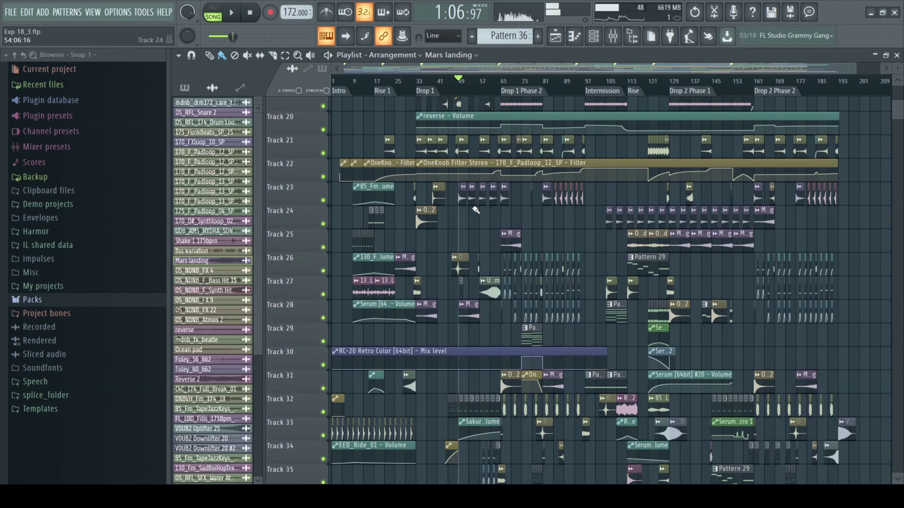
Inspect the channel settings and waveform of the 170_FXloop_10_SP sample used in Drop 1 and close them
double_click(465, 196)
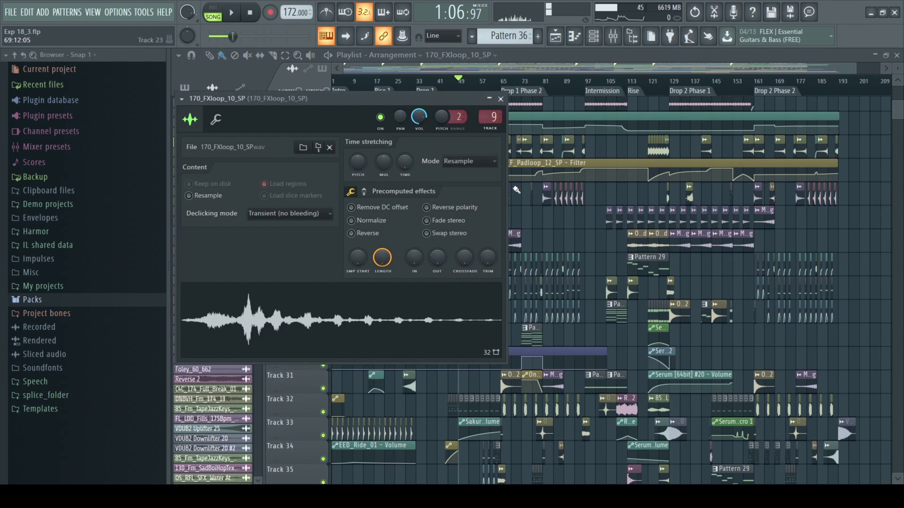
left_click(500, 99)
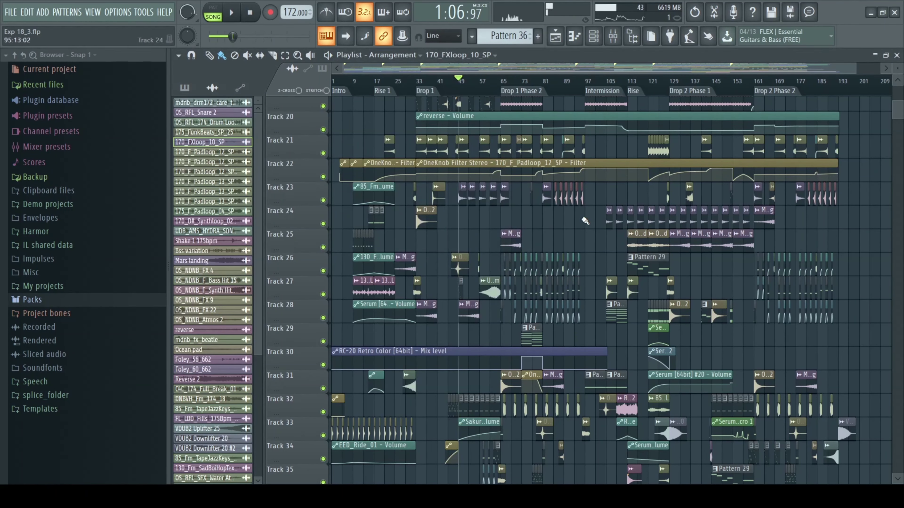
scroll(537, 225, "up", 4)
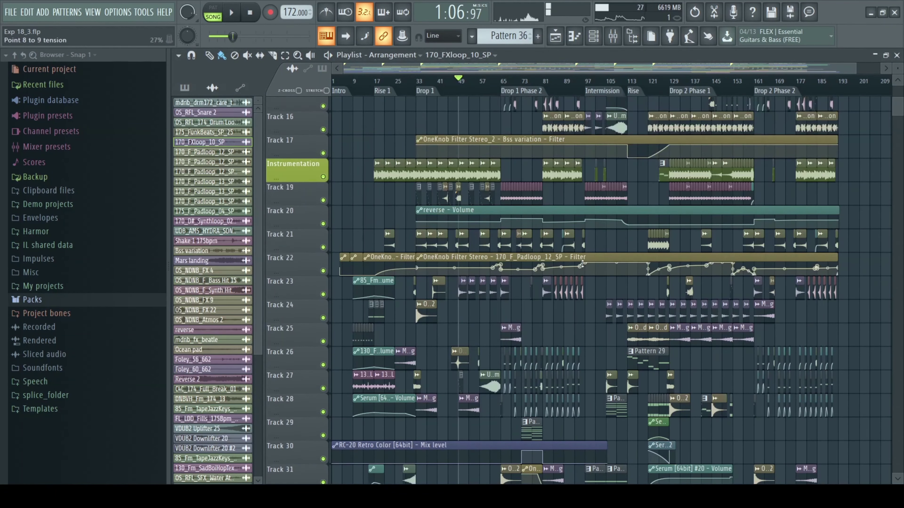
double_click(420, 321)
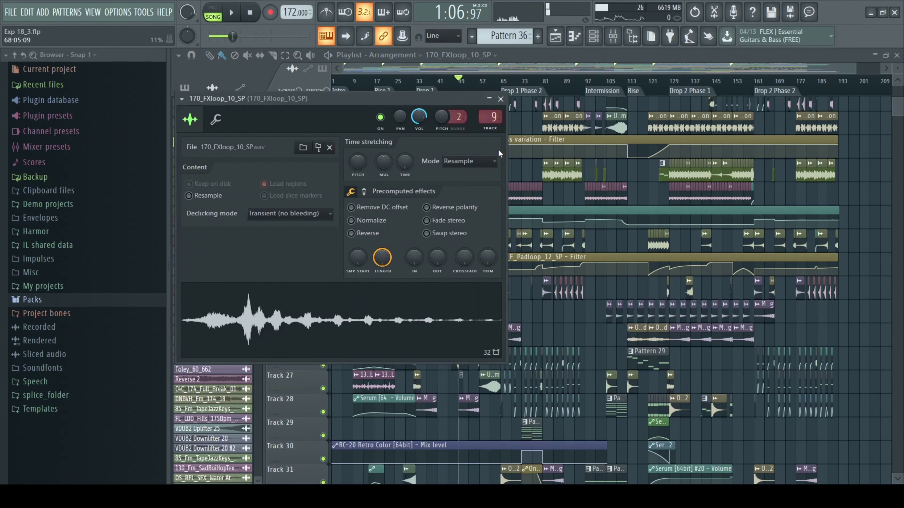
left_click(500, 99)
Inspect the OS_NDNB_F_Synth Hit 10 sample behind the repeated short clips on Track 23 in Drop 1 Phase 2 and close it
scroll(595, 76, "up", 5)
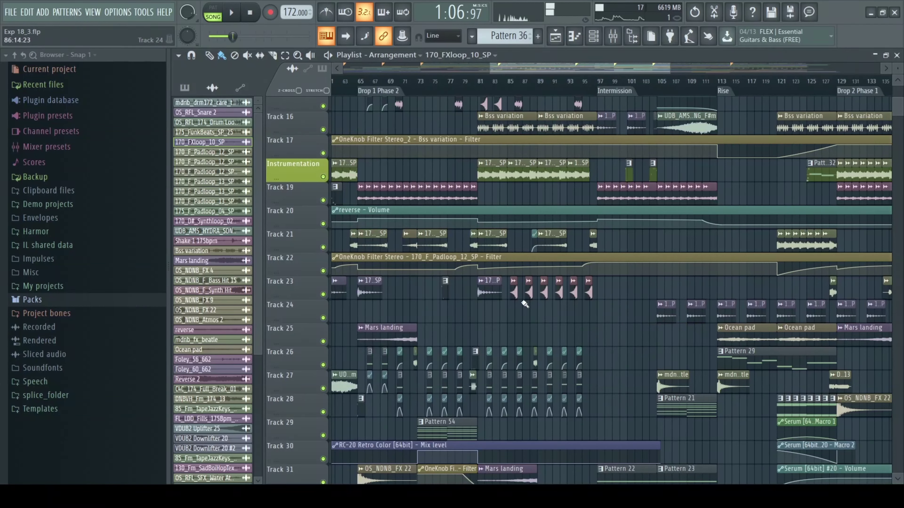
double_click(513, 292)
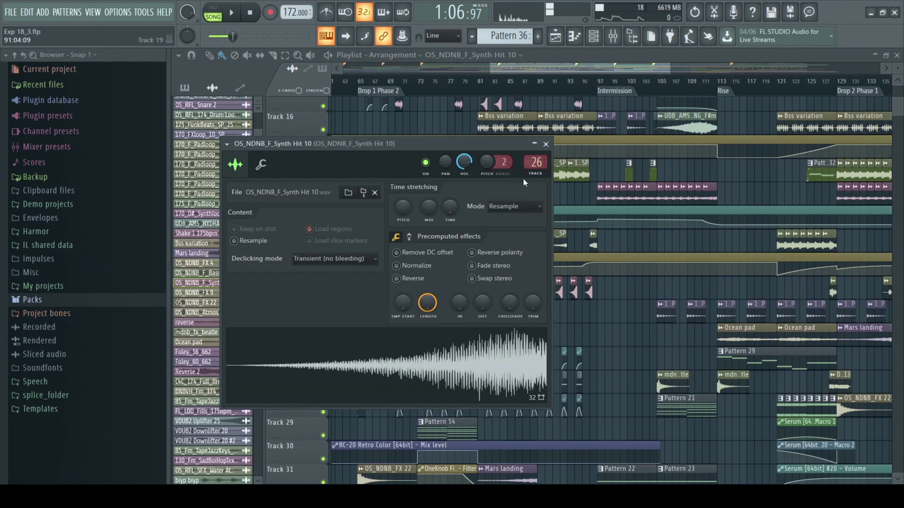
left_click(549, 146)
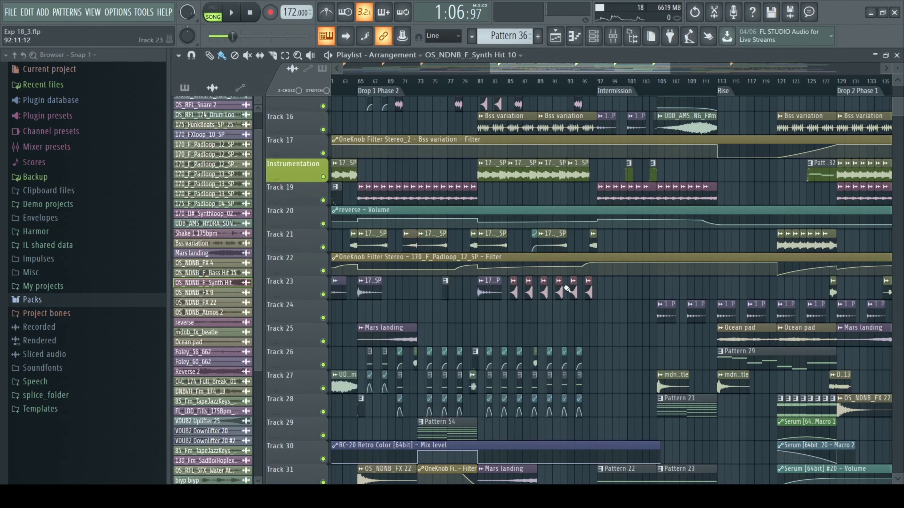
double_click(529, 292)
left_click(549, 144)
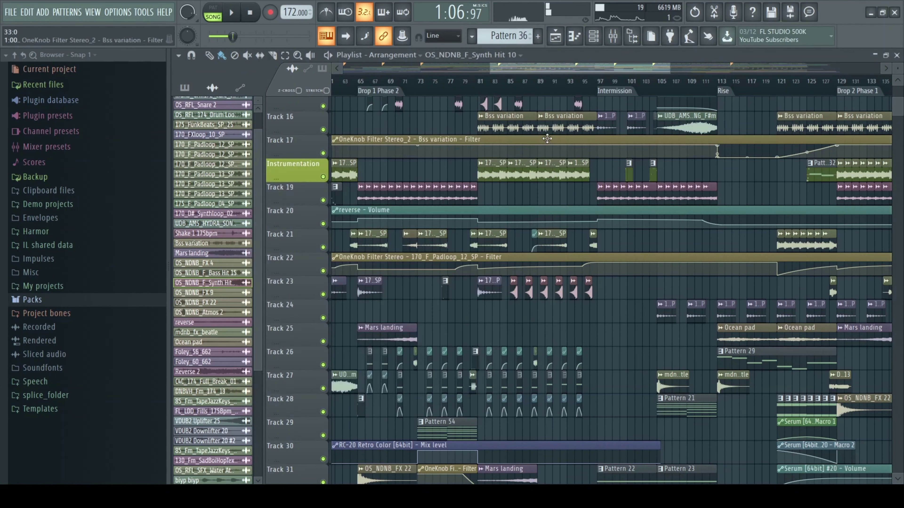
Check which sample the repeated clips on Track 24 from the Intermission onward use and close its settings
left_click_drag(672, 71, 702, 71)
double_click(616, 306)
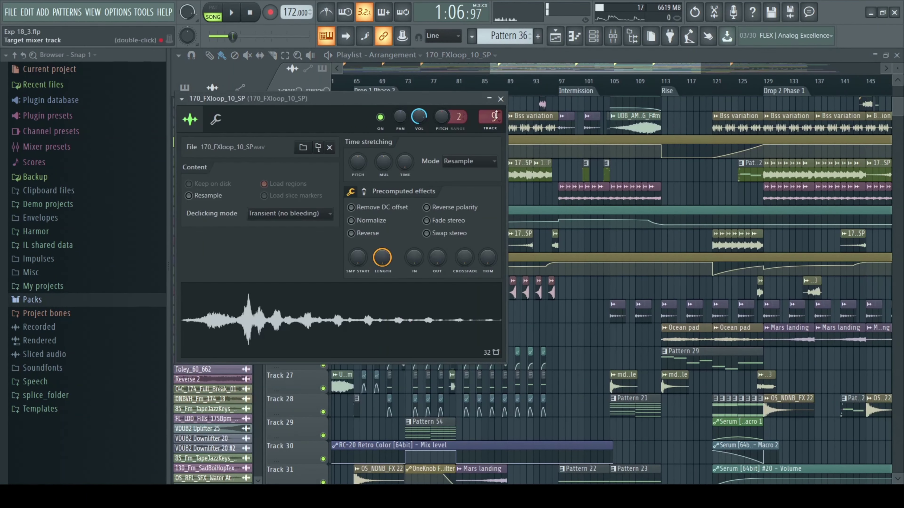
left_click(502, 100)
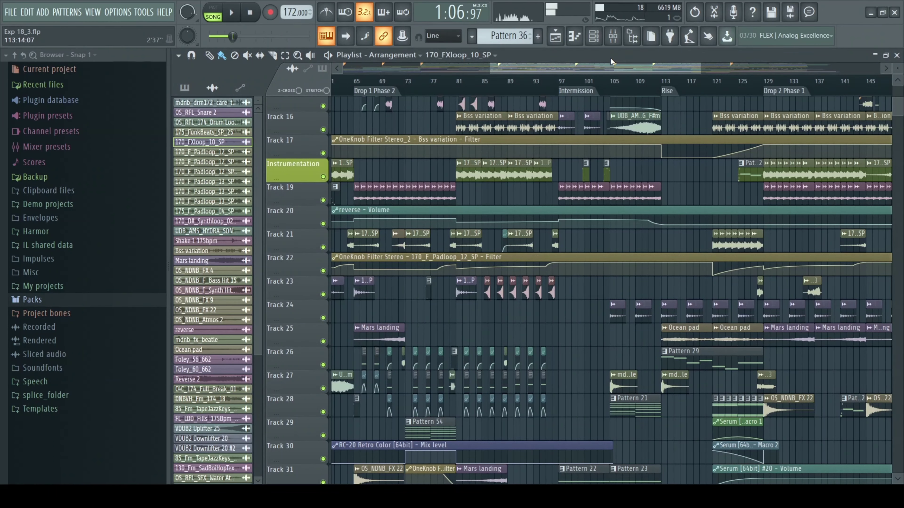
Review the Drop 2 tracks, select Pattern 12 and play the full mix from about bar 45
left_click_drag(612, 64, 736, 63)
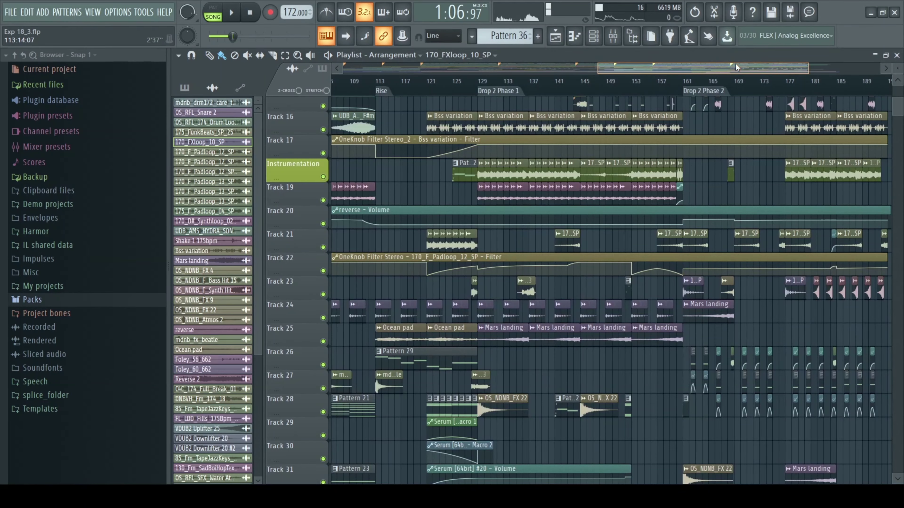
scroll(297, 90, "down", 3)
scroll(398, 228, "down", 6)
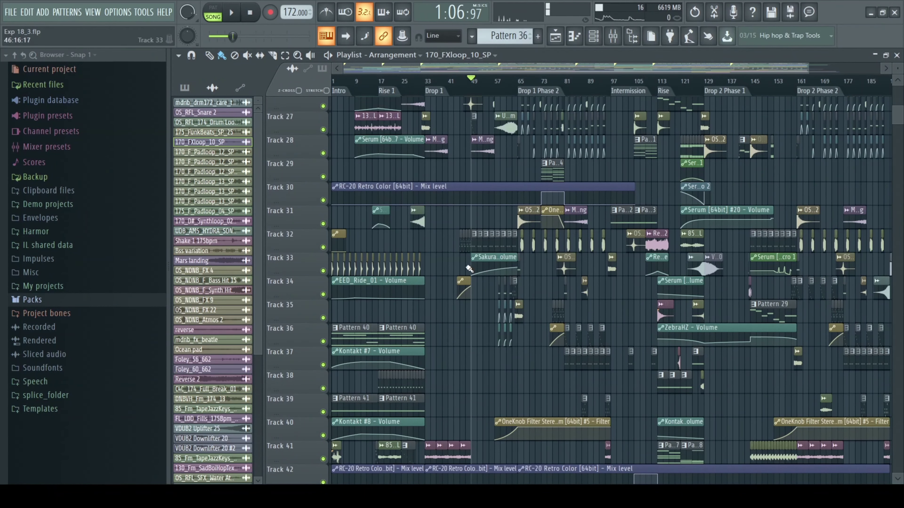
left_click(411, 262)
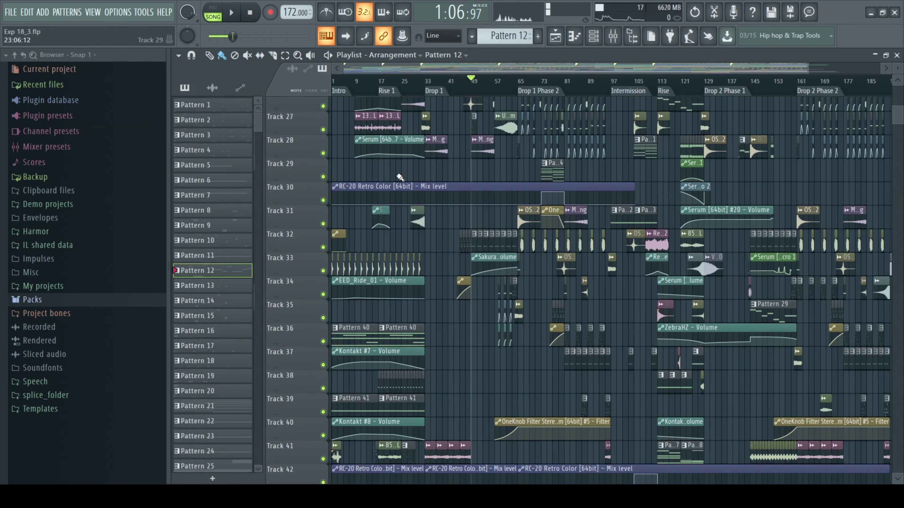
left_click(461, 86)
key("space")
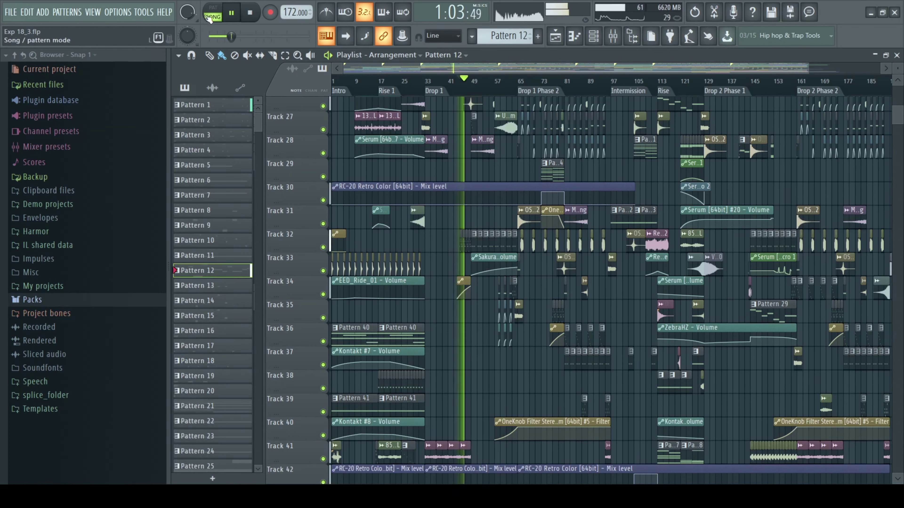
Select Pattern 13, play it on its own in pattern mode and close the playlist
left_click(214, 10)
left_click(216, 11)
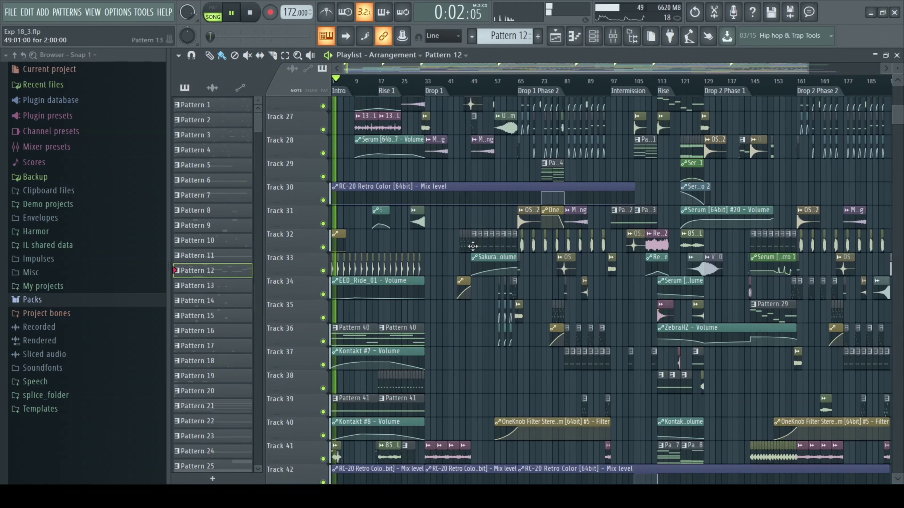
key("KP_Add")
left_click(250, 12)
left_click(237, 14)
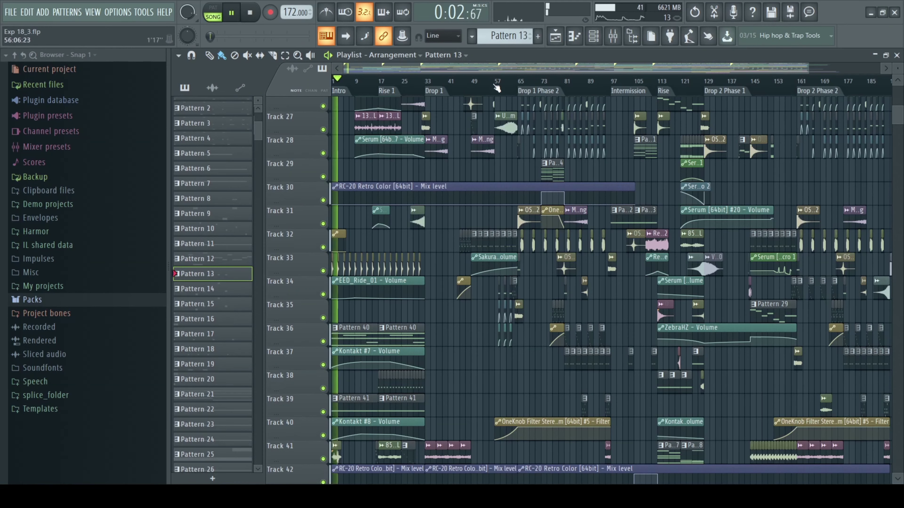
key("l")
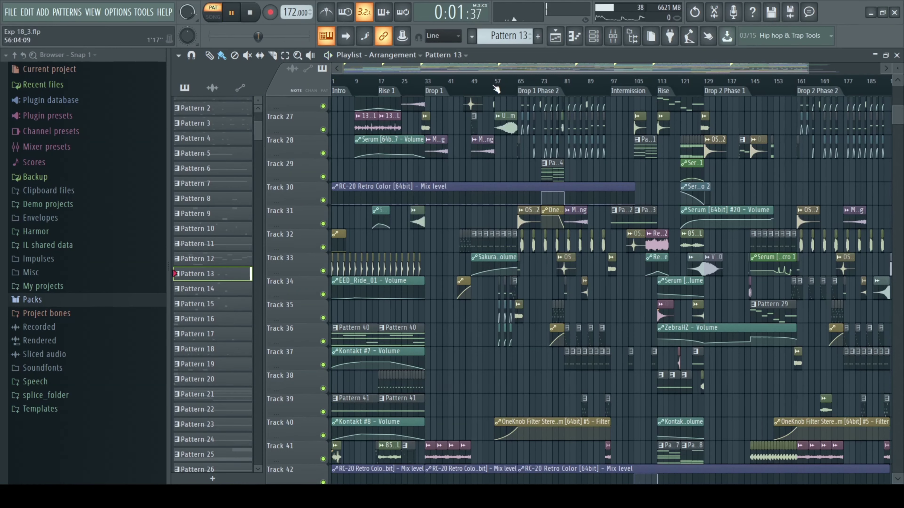
left_click(898, 55)
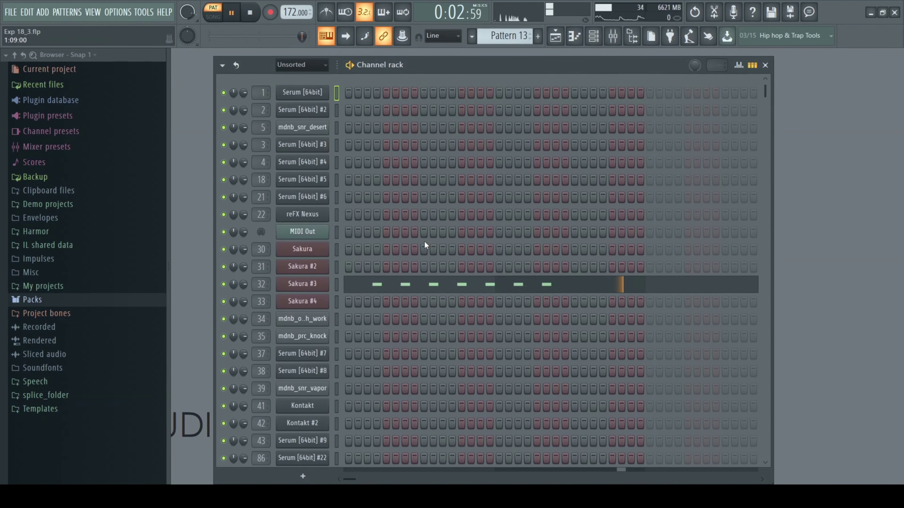
Inspect the Sakura #3 instrument with its PRC King Arthur's Coconuts preset while Pattern 13 plays, and close it
left_click(315, 284)
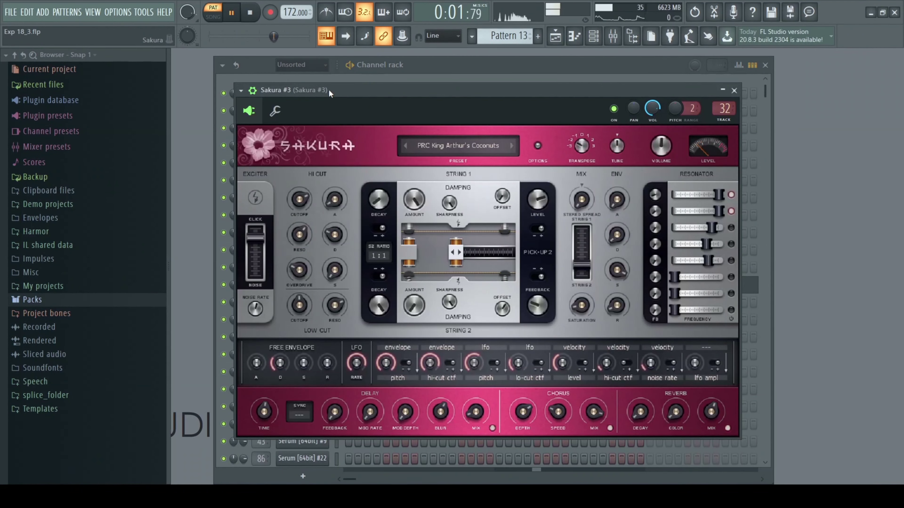
double_click(354, 91)
left_click_drag(355, 91, 375, 92)
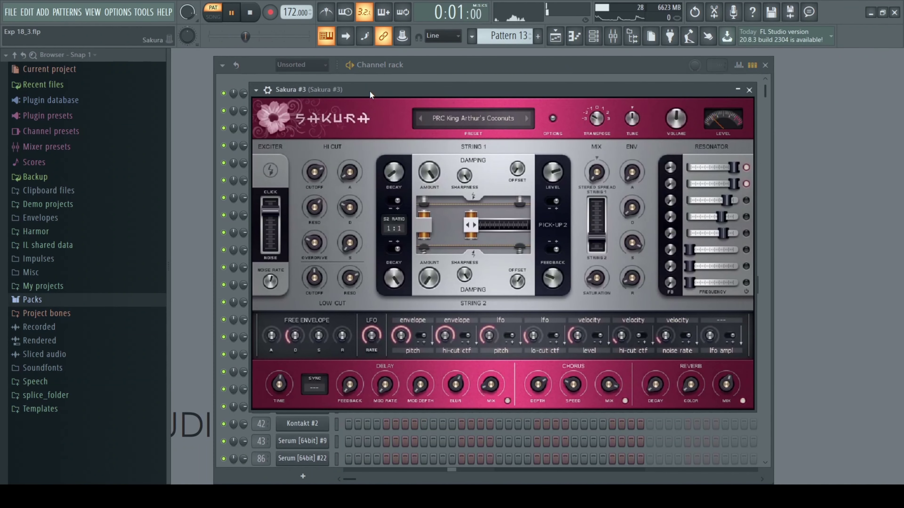
mouse_move(619, 93)
left_mouse_down()
mouse_move(556, 95)
mouse_move(617, 94)
left_mouse_up()
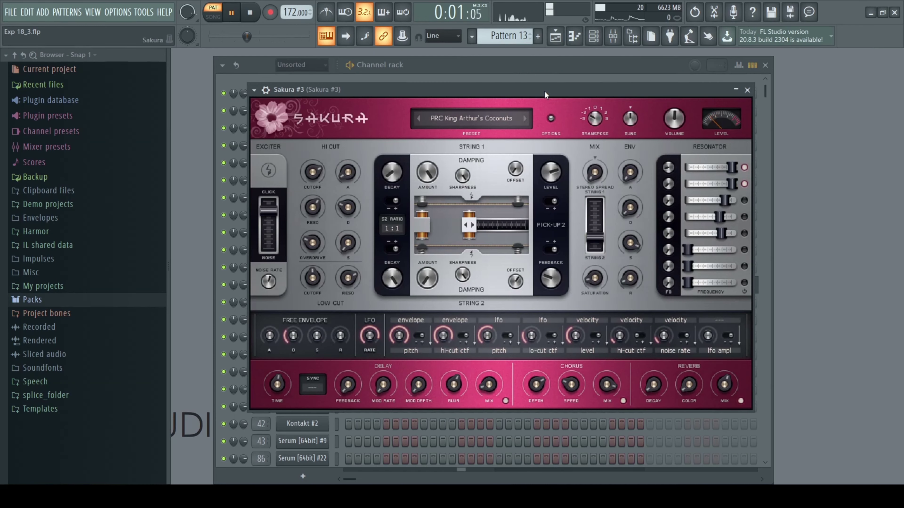
left_click_drag(543, 93, 530, 94)
left_click(734, 90)
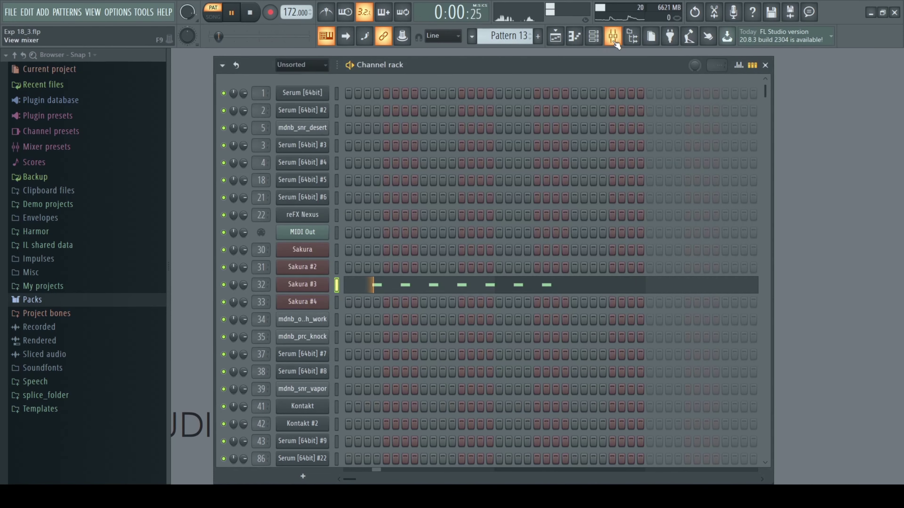
Briefly show and hide the mixer, reopen the playlist and review Tracks 25 to 45
key("F9")
key("F9")
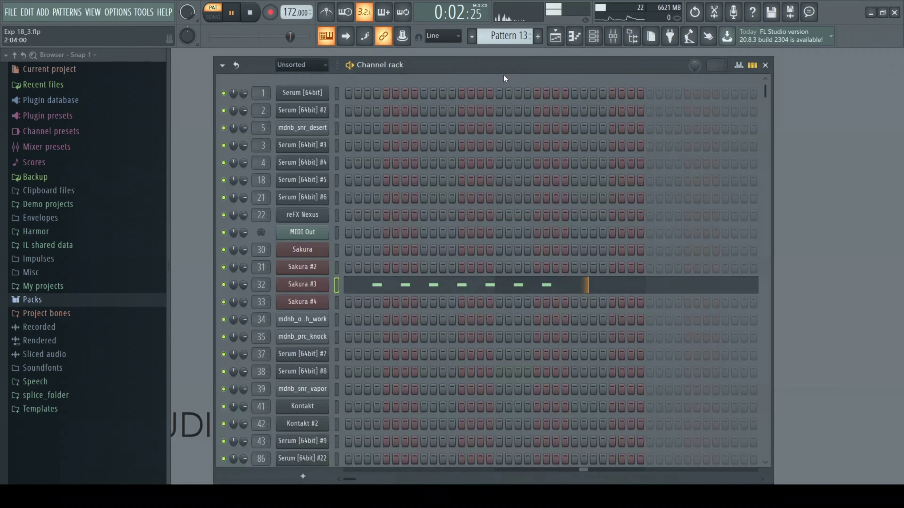
key("F5")
scroll(458, 221, "down", 3)
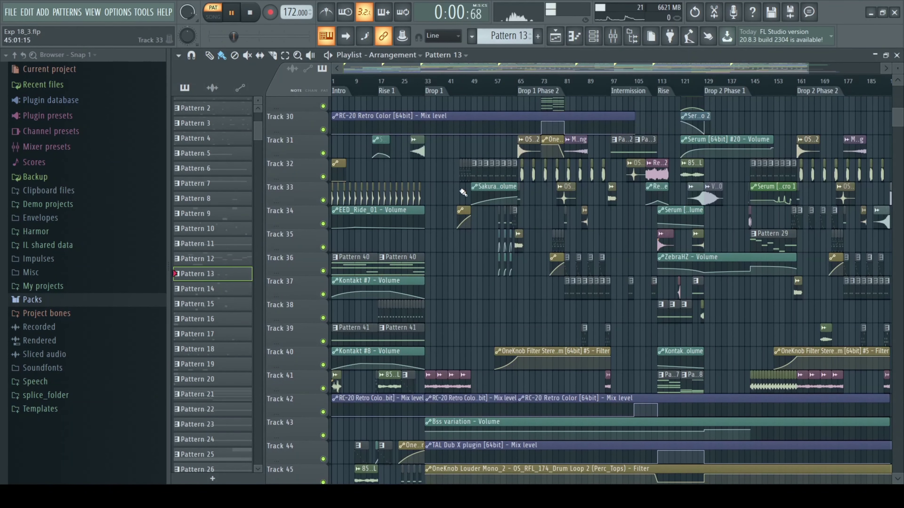
scroll(445, 196, "up", 5)
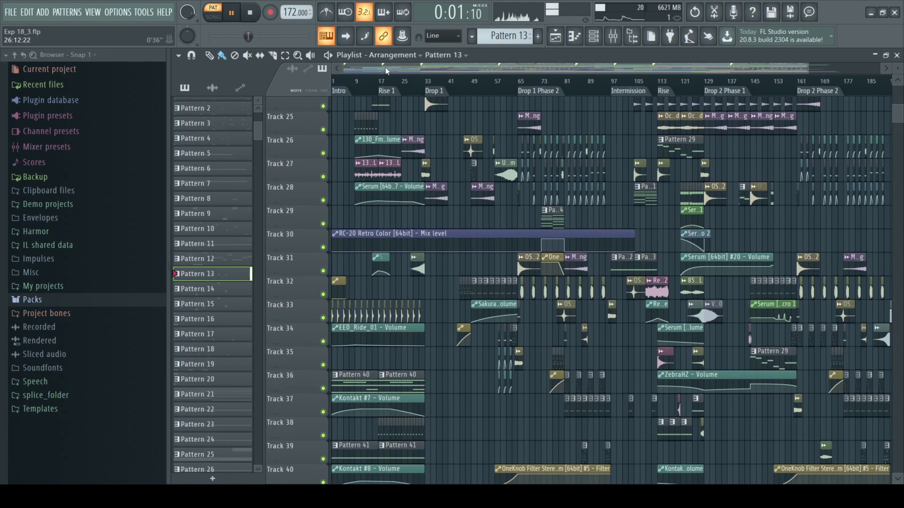
Select Pattern 14, play the full mix in song mode from about bar 63 before Drop 1 Phase 2, and stop playback
left_click_drag(344, 67, 547, 77)
key("KP_Add")
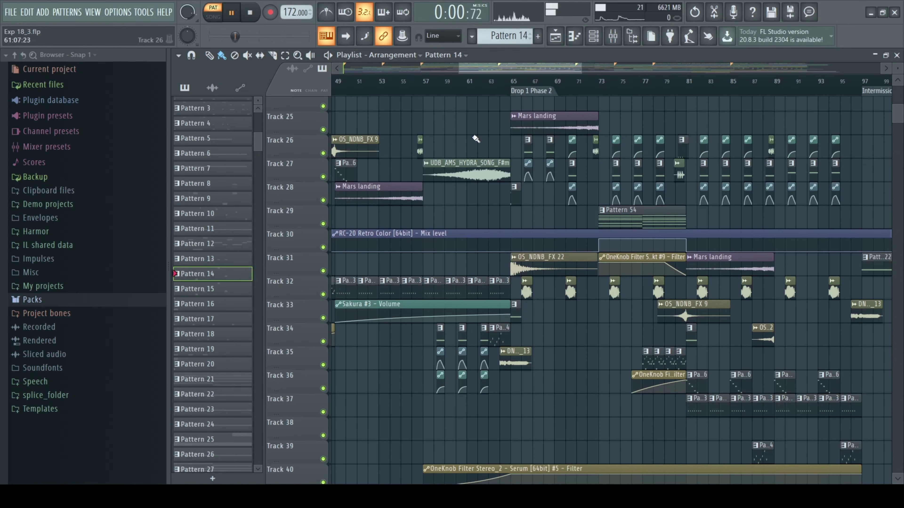
left_click(491, 88)
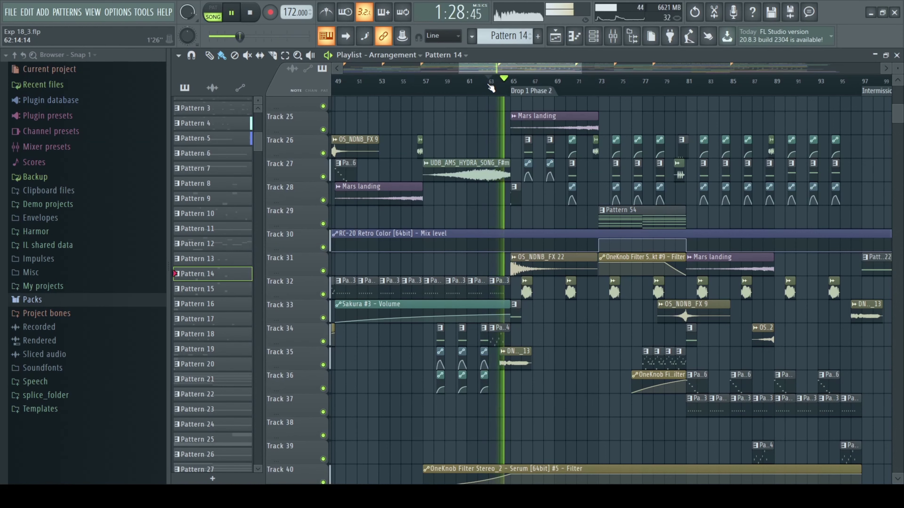
key("space")
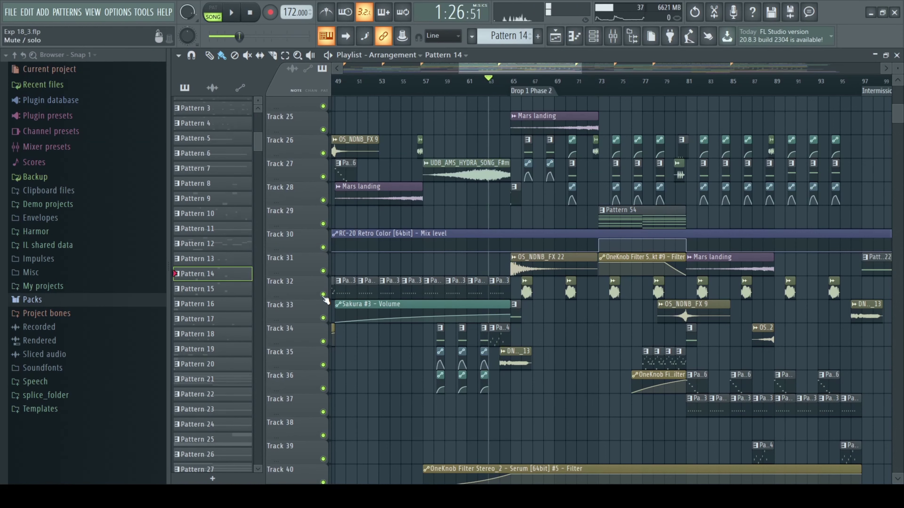
Isolate Tracks 32, 33 and 34 and play them from about bar 63
left_click_drag(323, 294, 326, 342)
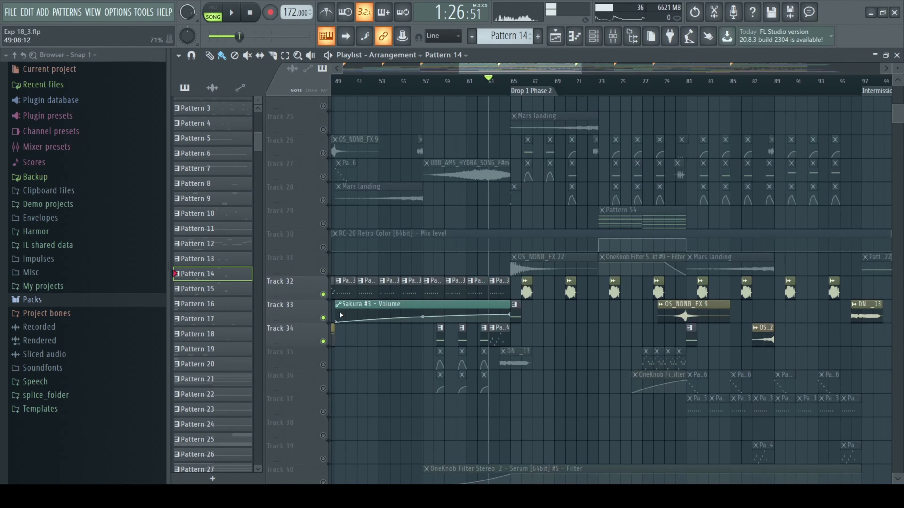
key("space")
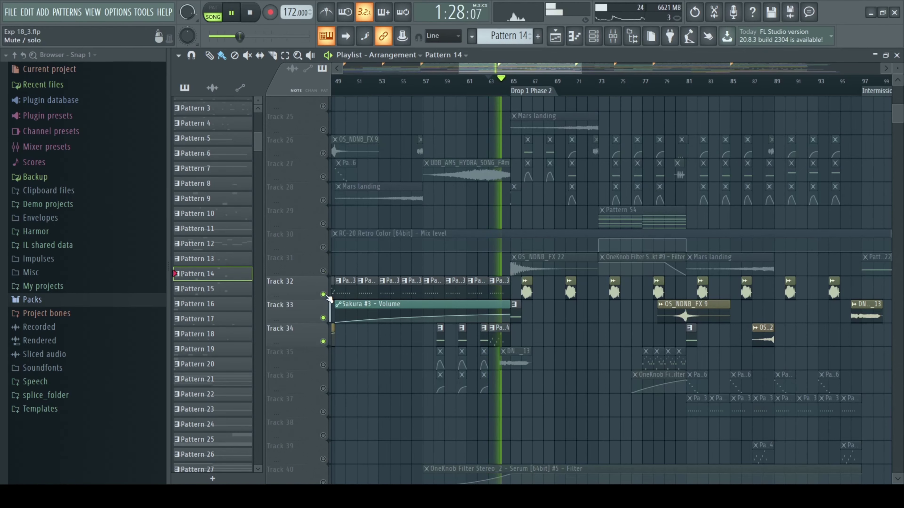
Stop playback and review Tracks 21 to 52 around Drop 1 Phase 2 with all tracks unmuted
key("space")
scroll(412, 292, "down", 5)
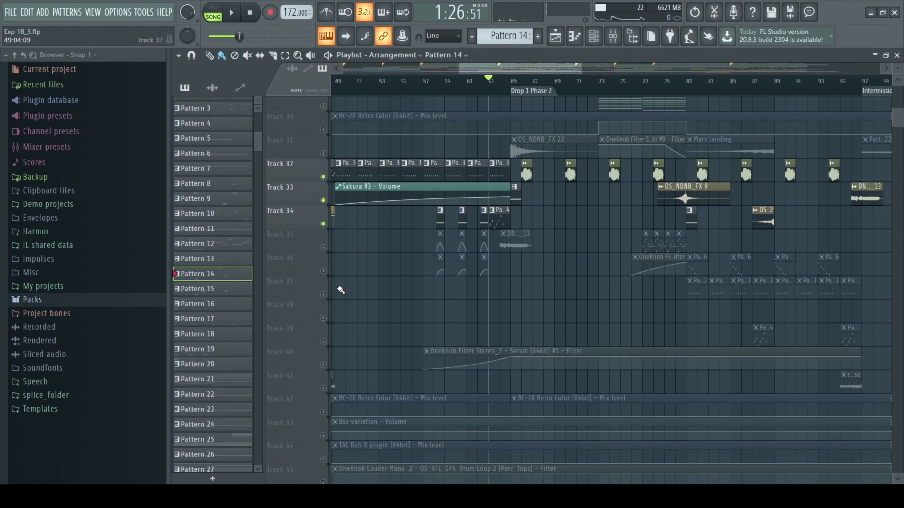
left_click_drag(581, 69, 608, 69)
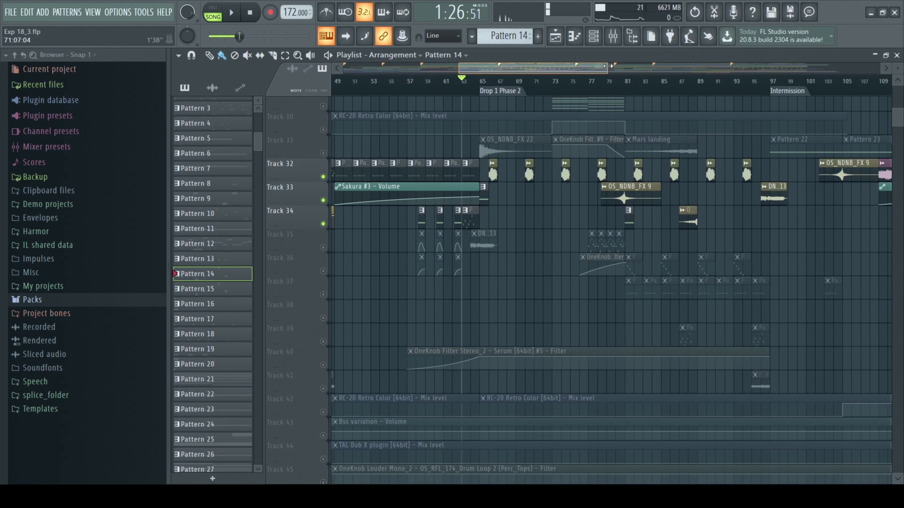
scroll(423, 276, "down", 8)
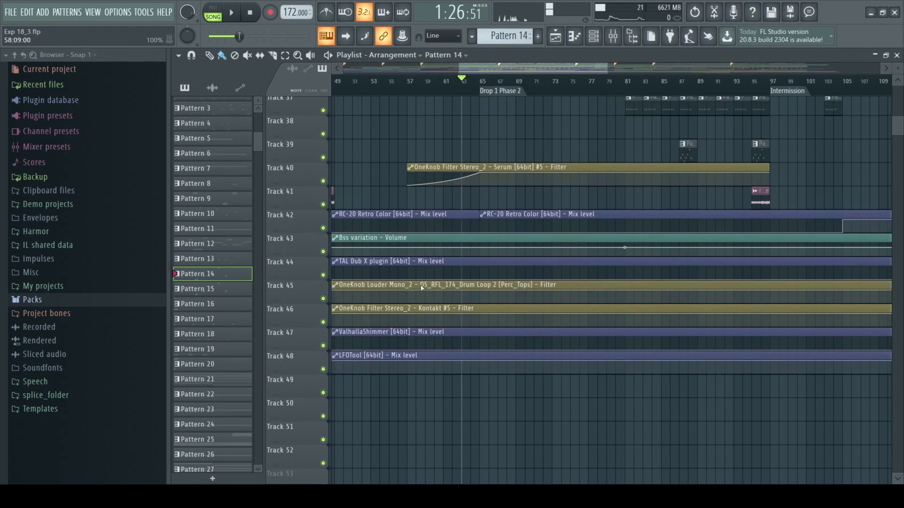
scroll(424, 285, "up", 17)
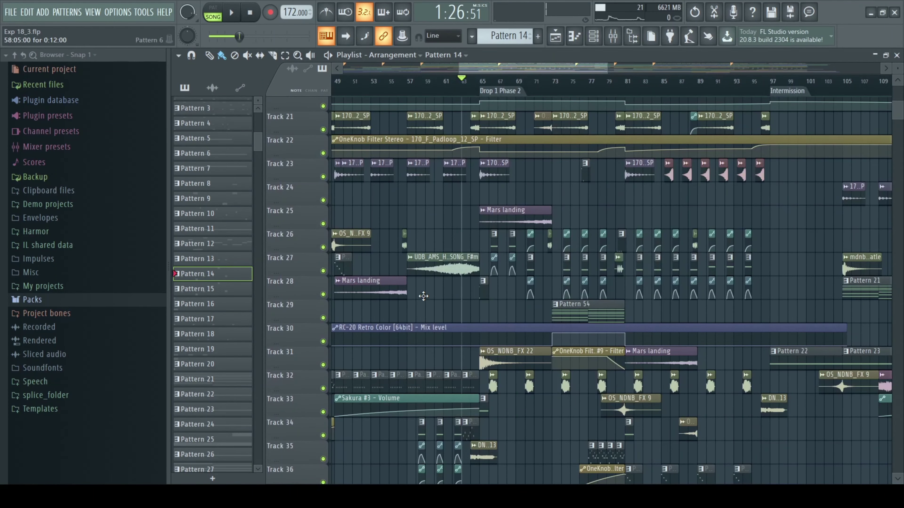
scroll(423, 296, "down", 5)
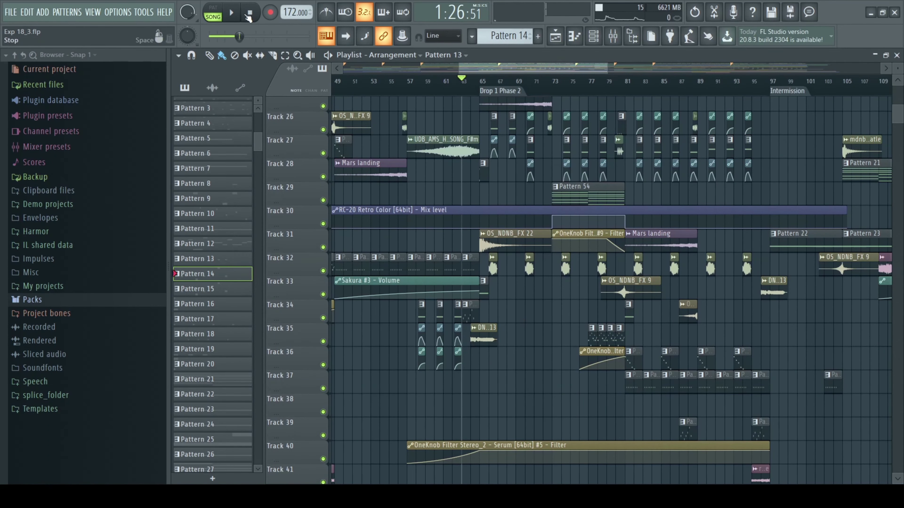
Switch to pattern mode and audition Pattern 13 on its own
left_click(213, 8)
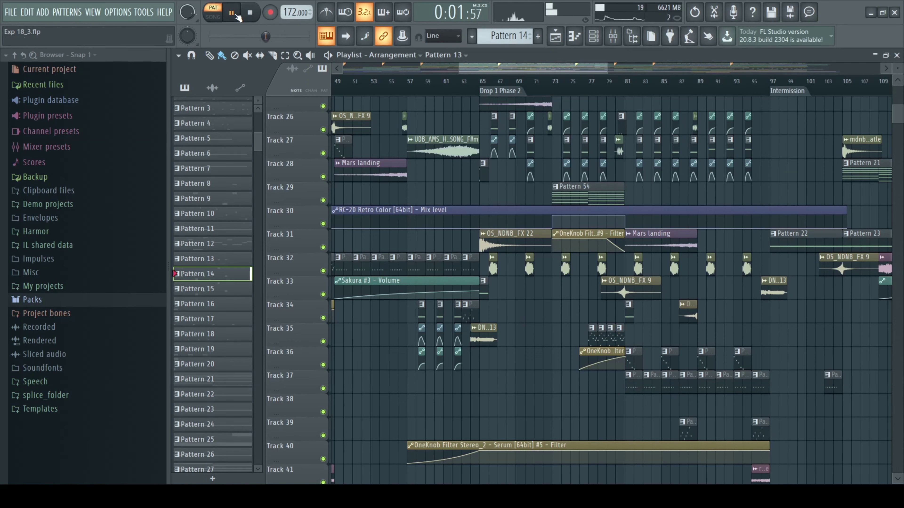
key("KP_Subtract")
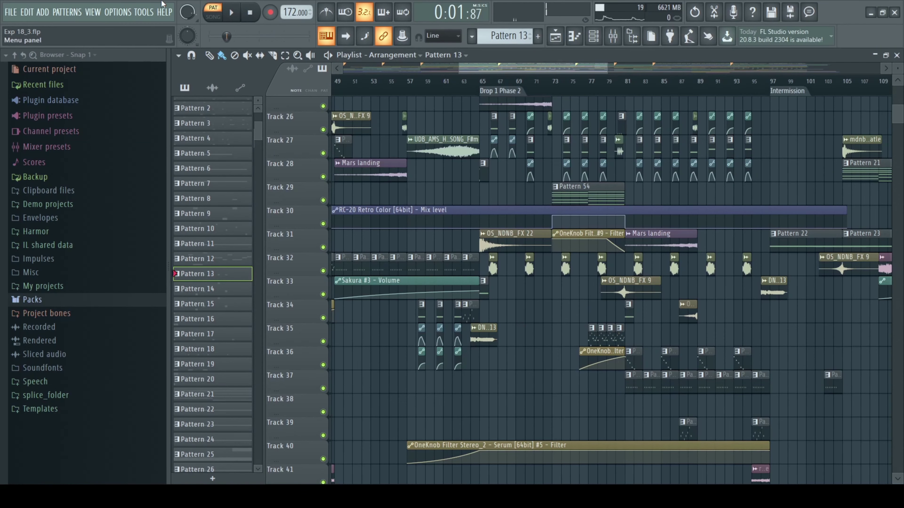
left_click(232, 12)
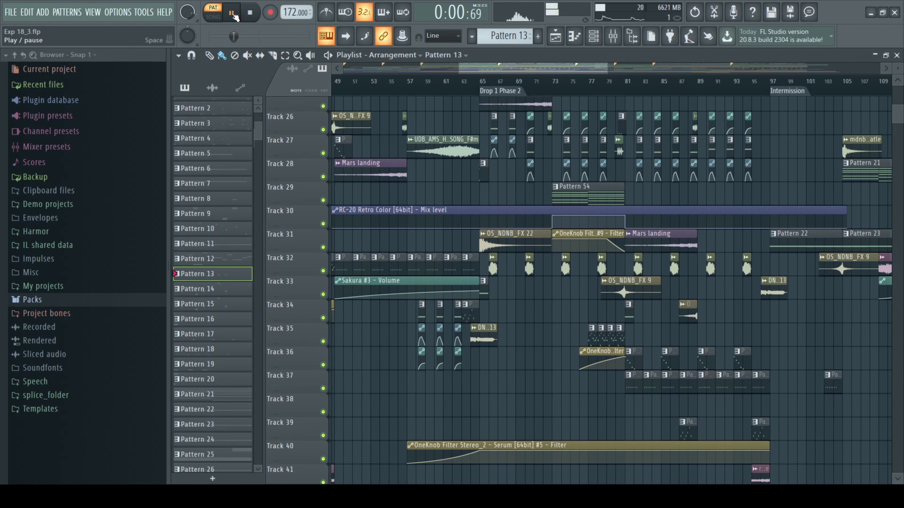
Play the full mix in song mode from the start of the Intermission section at bar 97
scroll(577, 67, "right", 6)
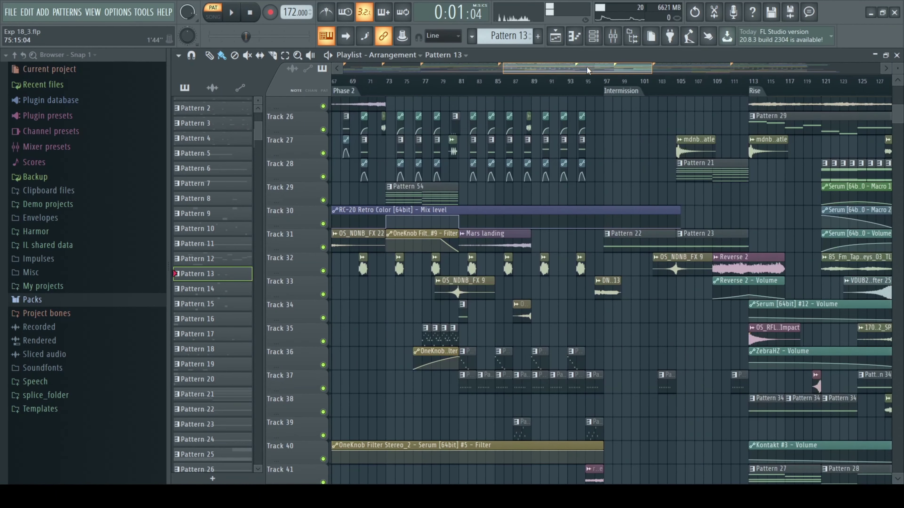
scroll(507, 196, "down", 5)
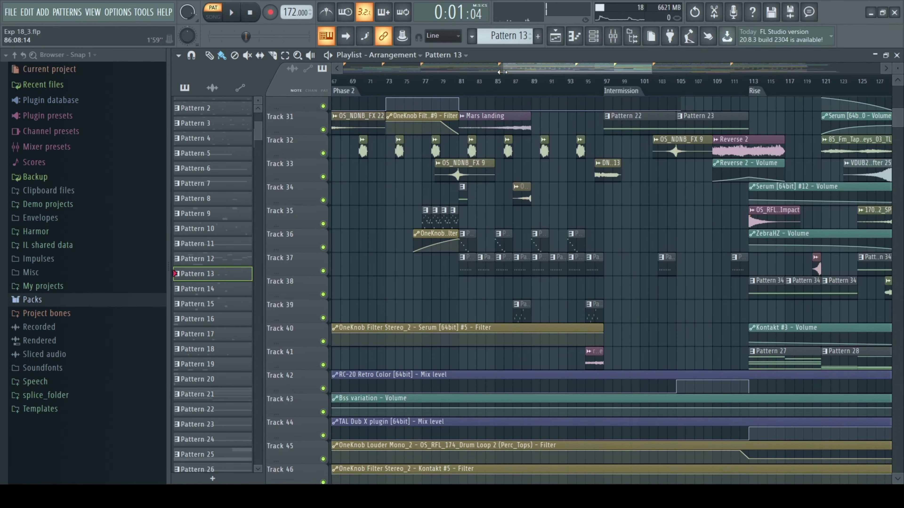
left_click_drag(606, 68, 637, 68)
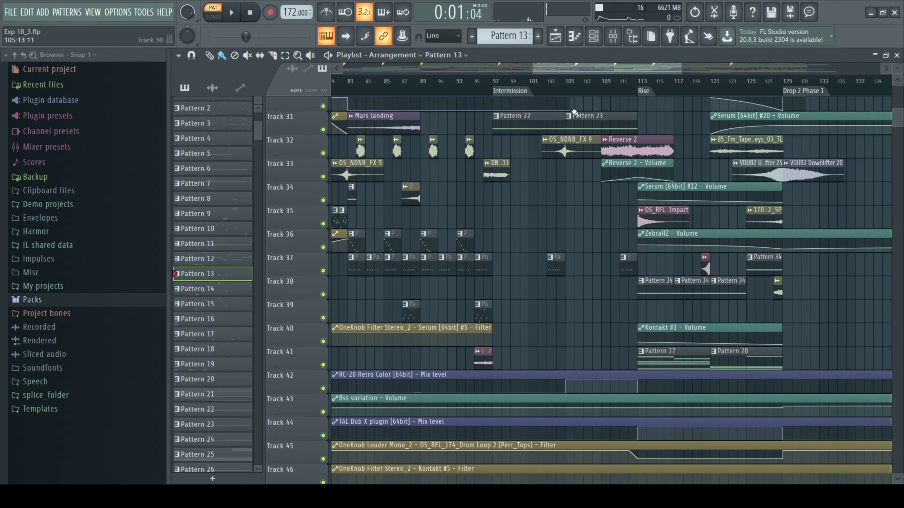
scroll(574, 112, "up", 20)
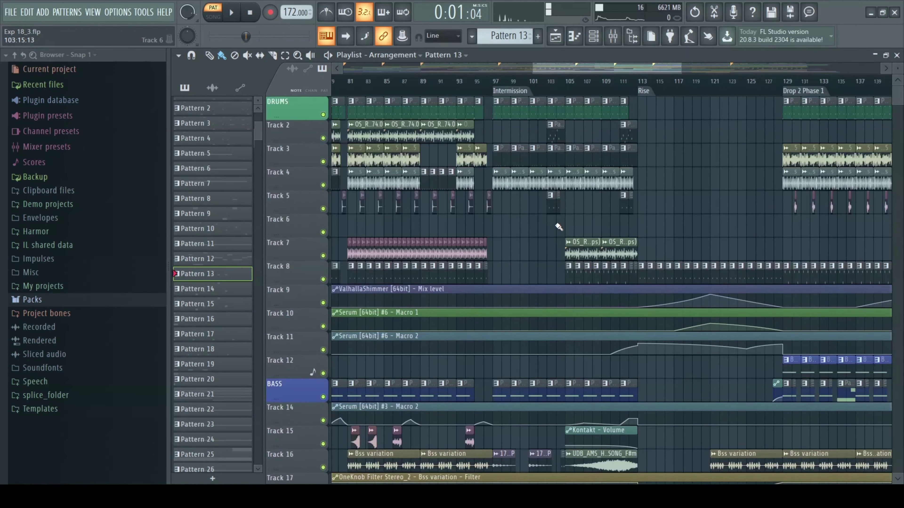
left_click(497, 85)
key("space")
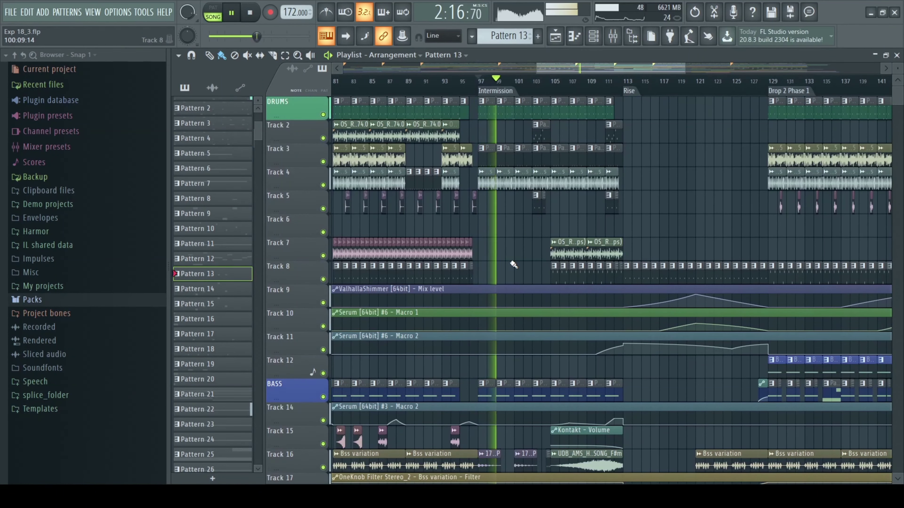
Review the drum, bass, instrumentation and automation tracks while the Intermission plays, and stop playback
scroll(507, 271, "down", 6)
scroll(507, 271, "down", 5)
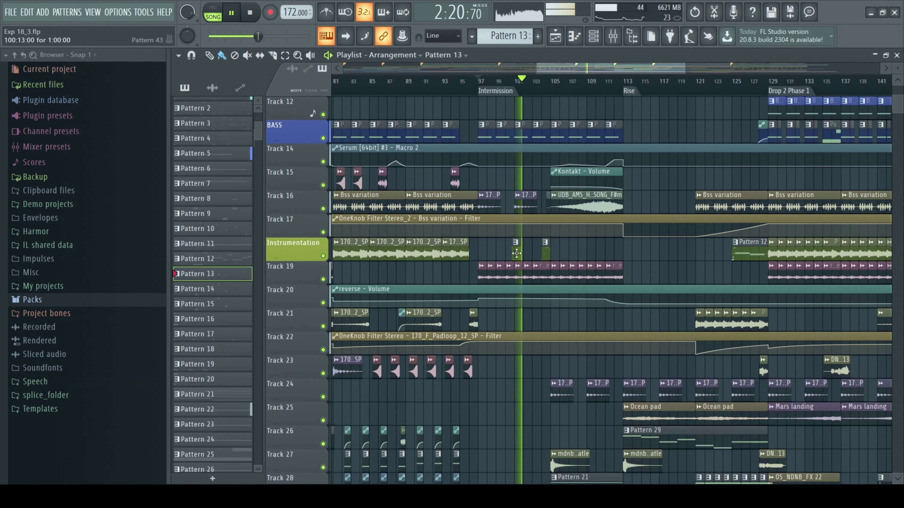
scroll(508, 346, "down", 6)
scroll(506, 345, "down", 10)
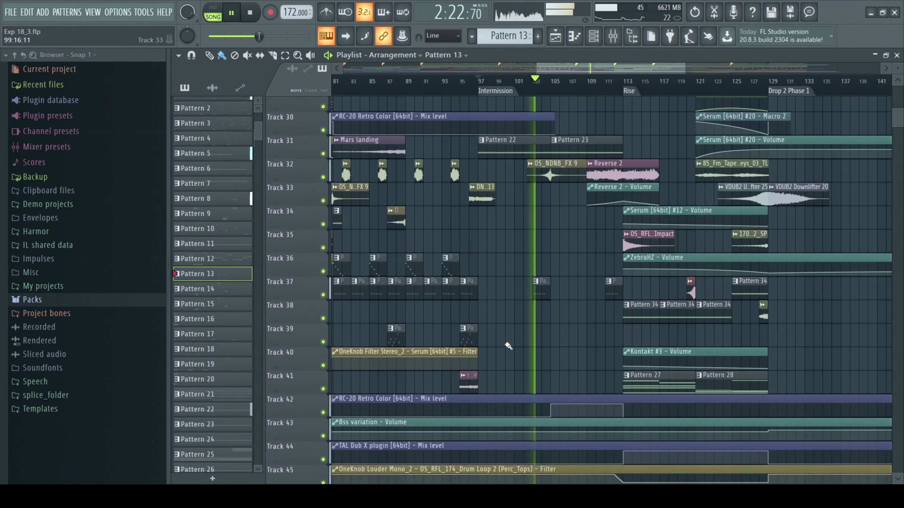
scroll(500, 348, "up", 20)
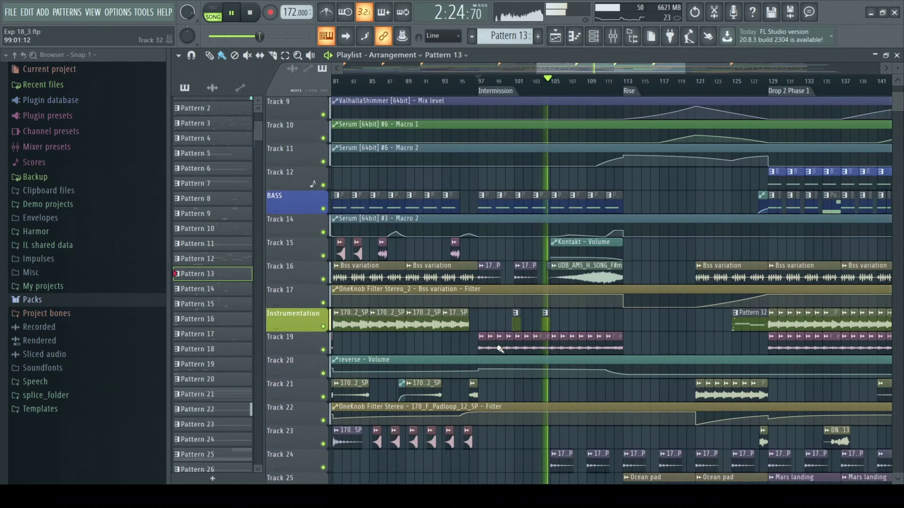
scroll(499, 348, "up", 5)
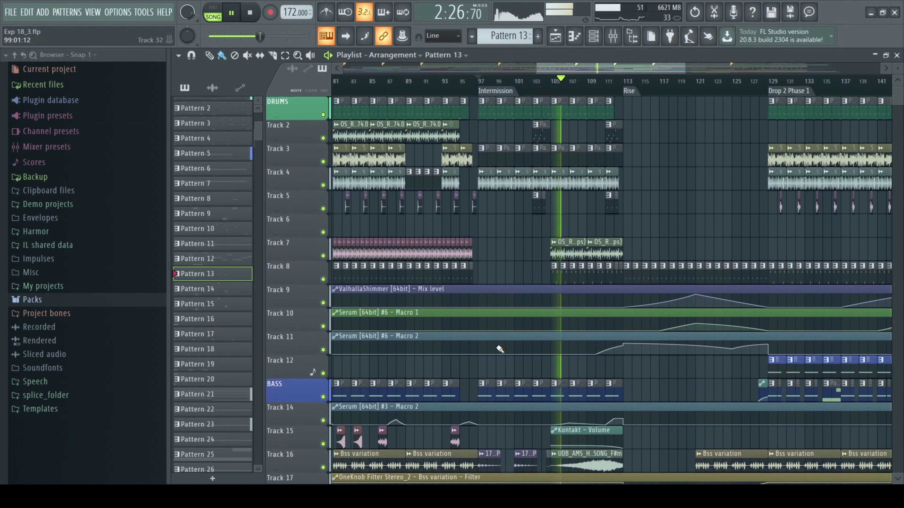
scroll(494, 347, "down", 6)
scroll(494, 344, "down", 16)
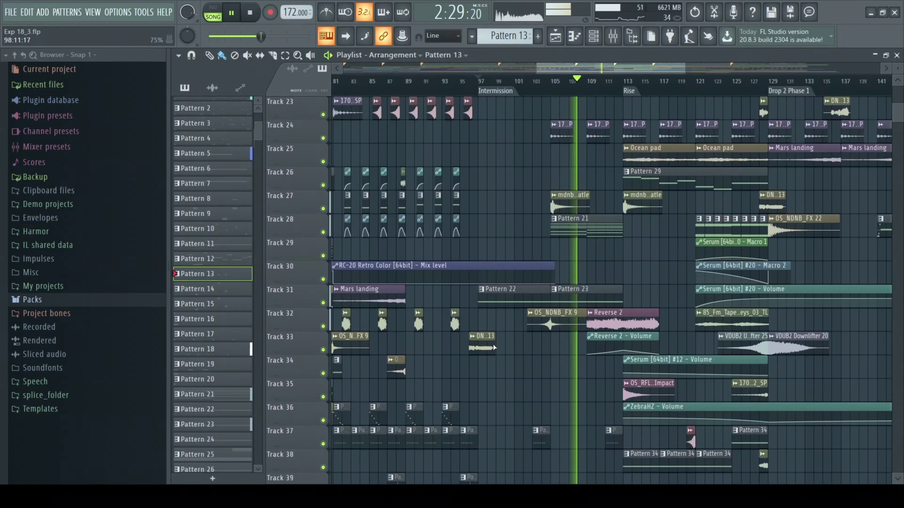
key("space")
Select Pattern 22, play it in pattern mode, and inspect the Kontakt #2 instrument with its Ch2 Ghostly Presence patch
left_click(516, 305)
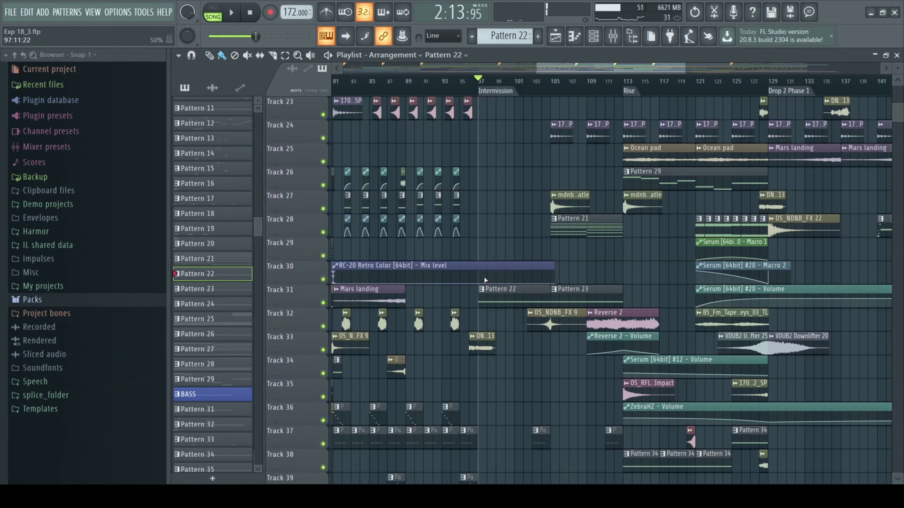
left_click(223, 21)
left_click(898, 55)
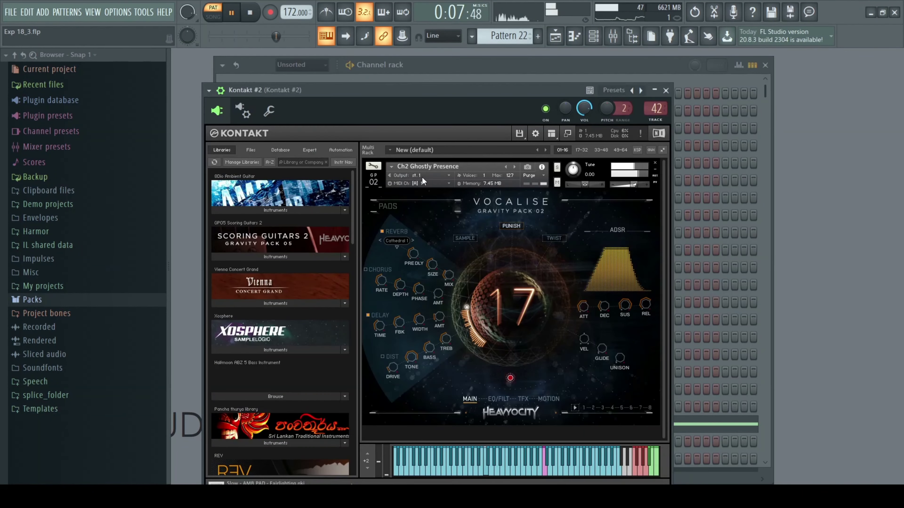
left_click(666, 90)
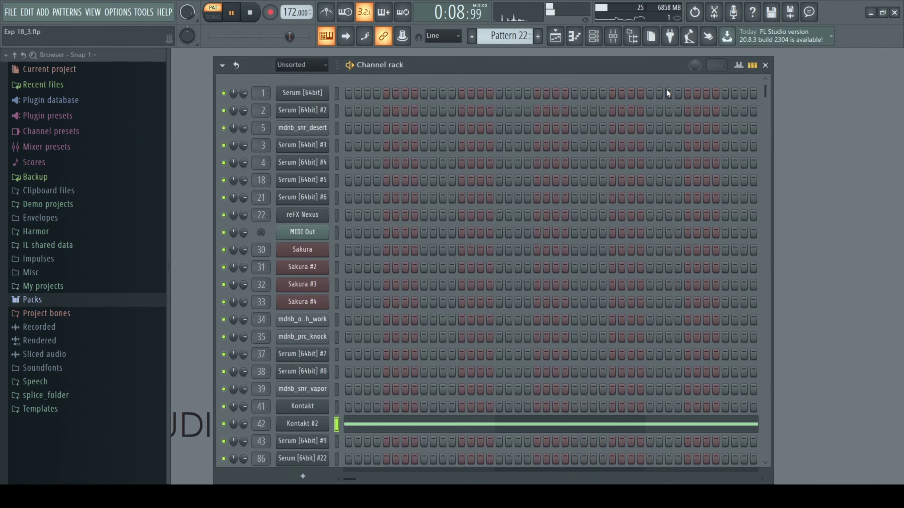
Inspect LFOTool on the Kontakt #2 mixer track, close it and the mixer, and stop playback
left_click(555, 39)
left_click(612, 39)
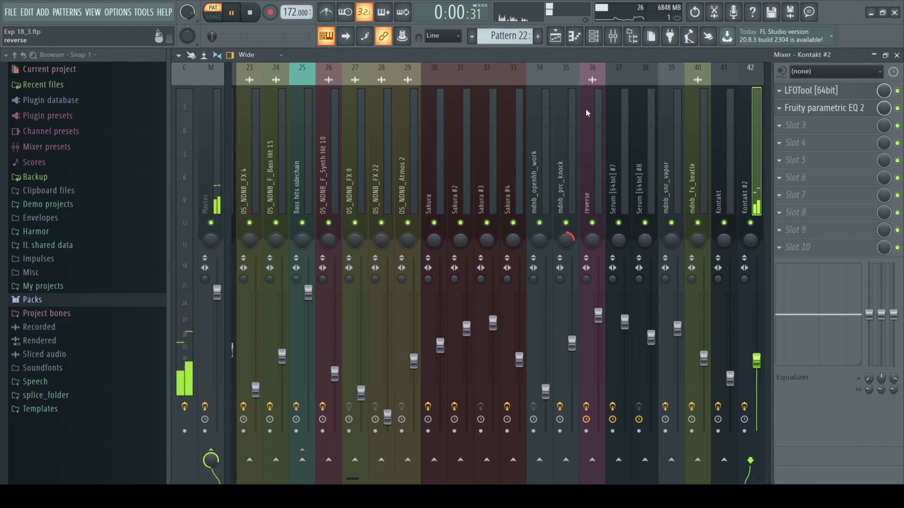
left_click(831, 95)
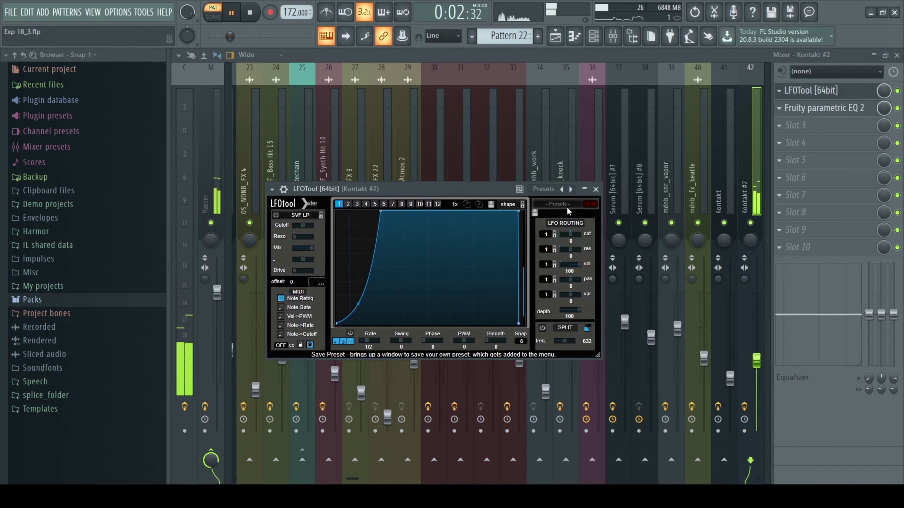
left_click(596, 190)
left_click(896, 56)
key("space")
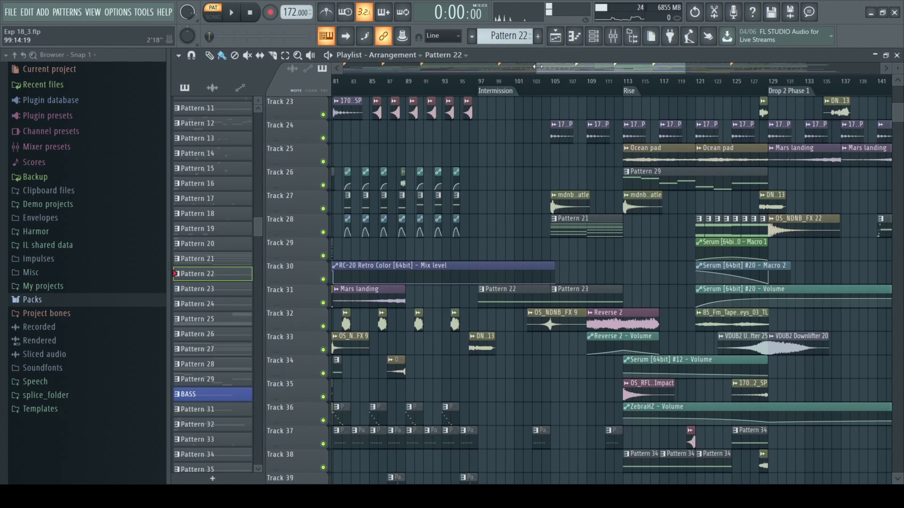
Select Pattern 21 on Track 28 at bar 105 and inspect its Kontakt instrument with the Ch2 Ghostly Presence patch during playback
left_click_drag(538, 66, 344, 66)
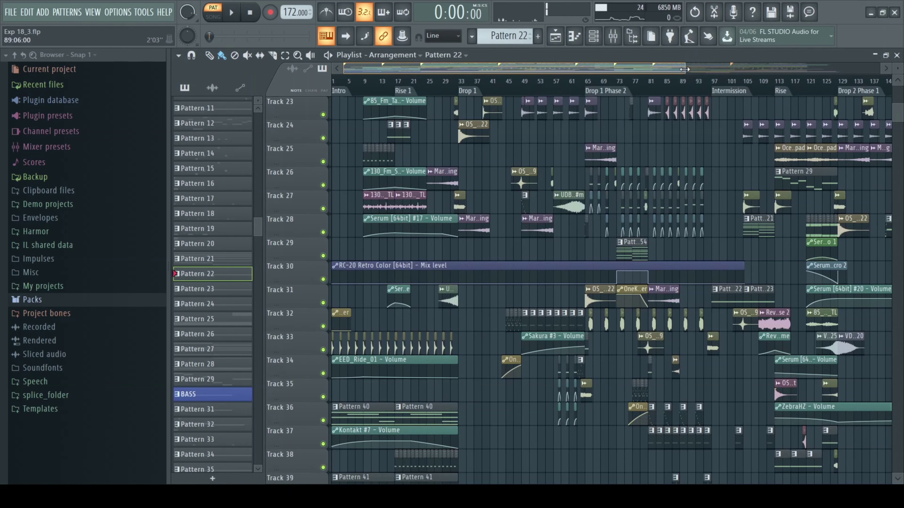
left_click_drag(684, 69, 829, 67)
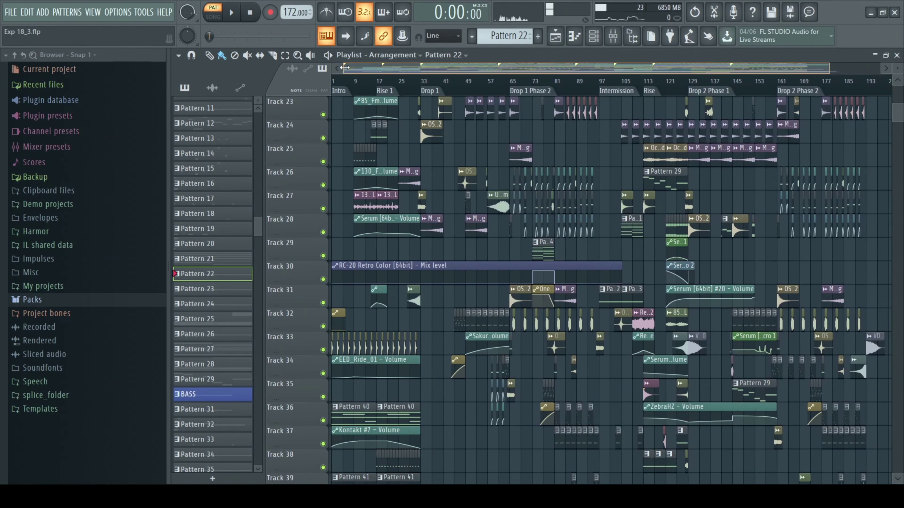
left_click_drag(355, 68, 629, 64)
left_click_drag(724, 61, 623, 67)
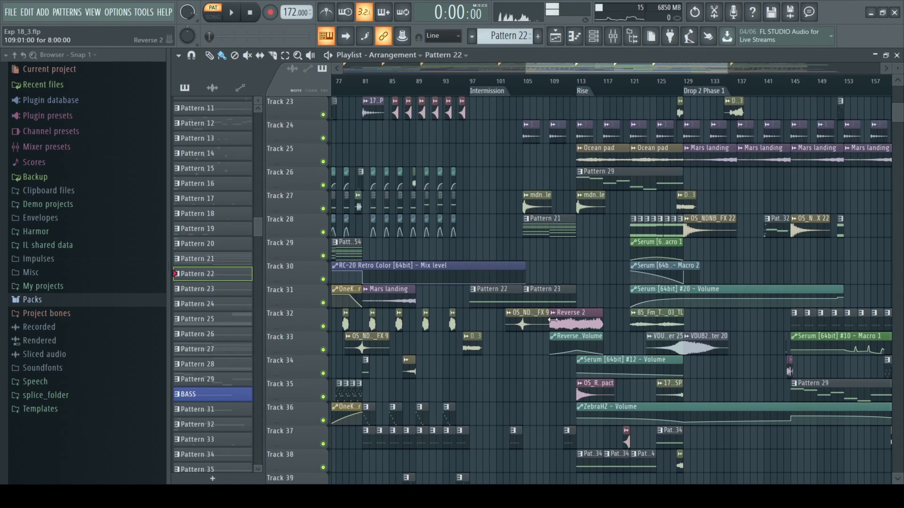
scroll(542, 304, "up", 4)
left_click(530, 309)
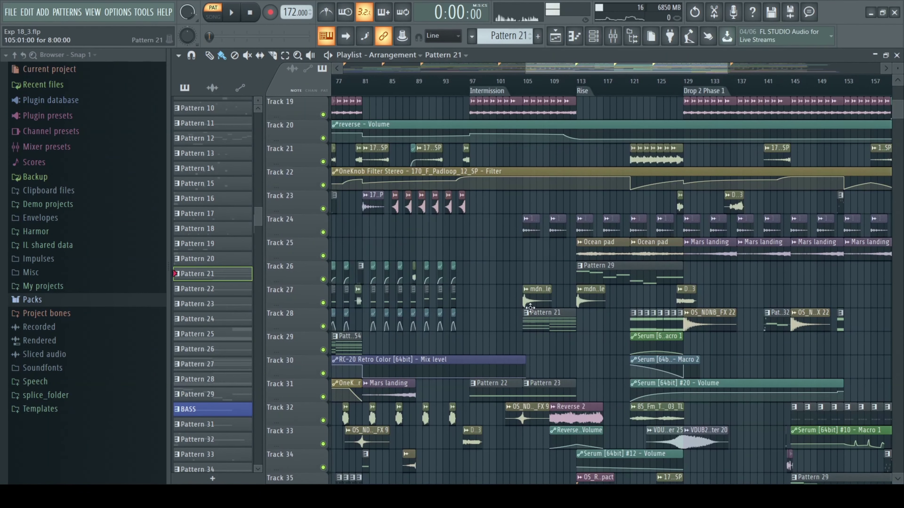
left_click(897, 56)
left_click(307, 409)
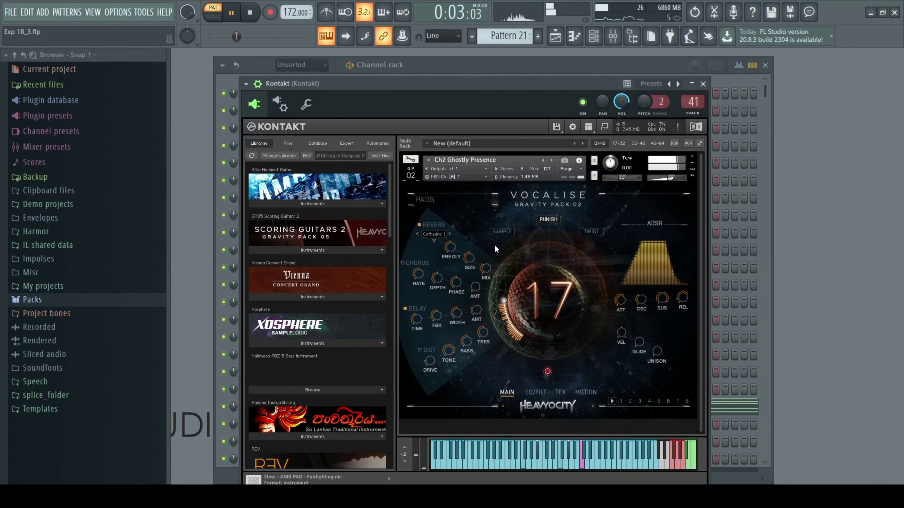
left_click(263, 87)
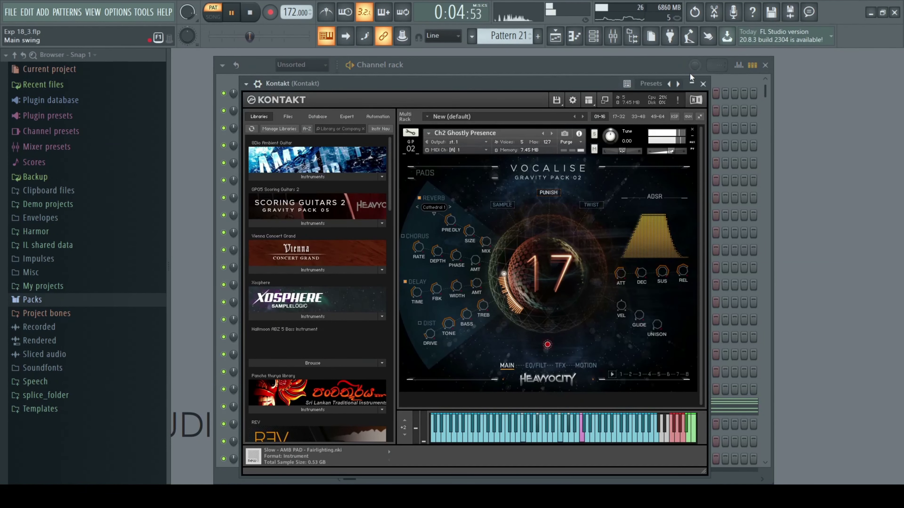
left_click(703, 83)
Inspect the effects chain on the Kontakt mixer track, opening and closing its RC-20 Retro Color plugin
left_click(613, 36)
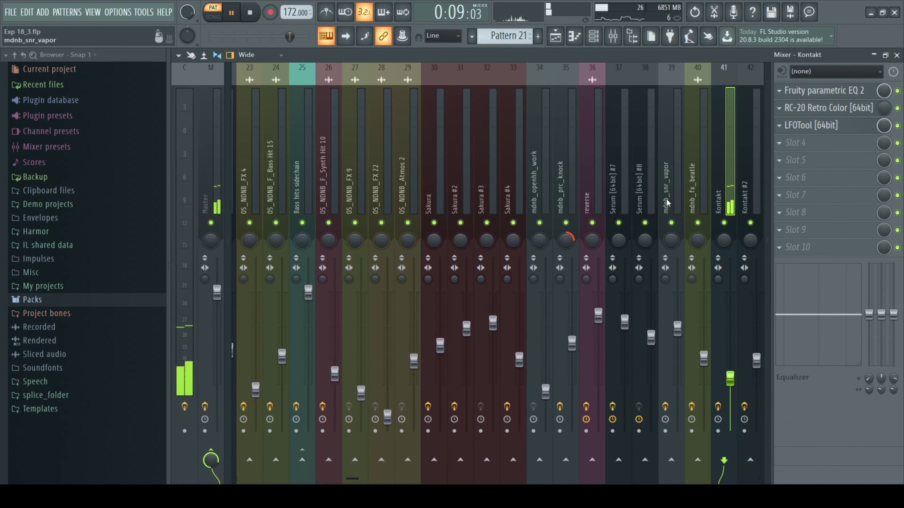
left_click(844, 113)
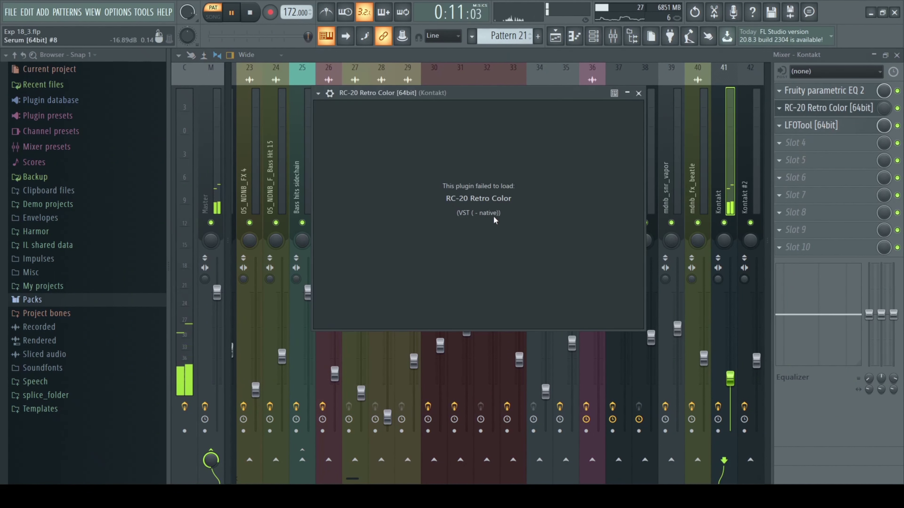
left_click(638, 91)
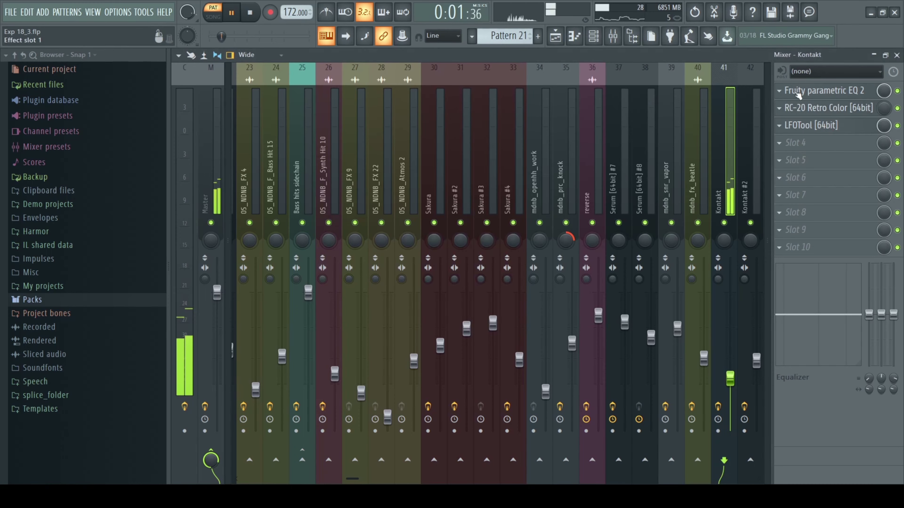
Return from the mixer to the playlist and play the full mix in song mode from about bar 105
left_click(896, 56)
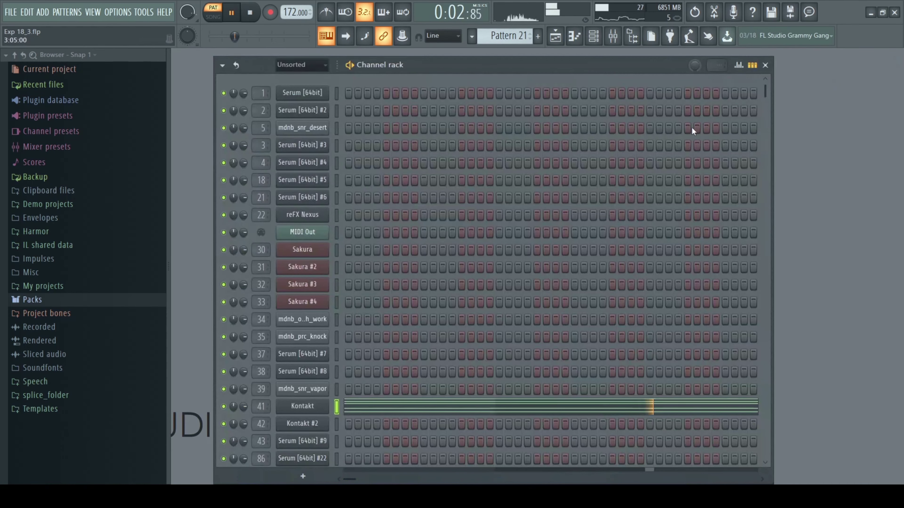
left_click(556, 37)
left_click(528, 92)
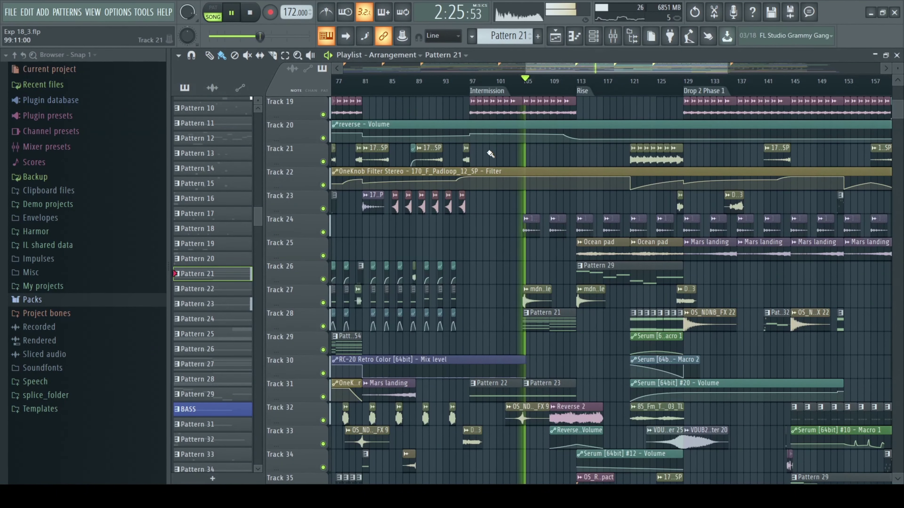
Examine the remaining Intermission tracks and automation during playback, up to the Rise section starting at bar 113
scroll(483, 269, "down", 5)
scroll(483, 269, "down", 12)
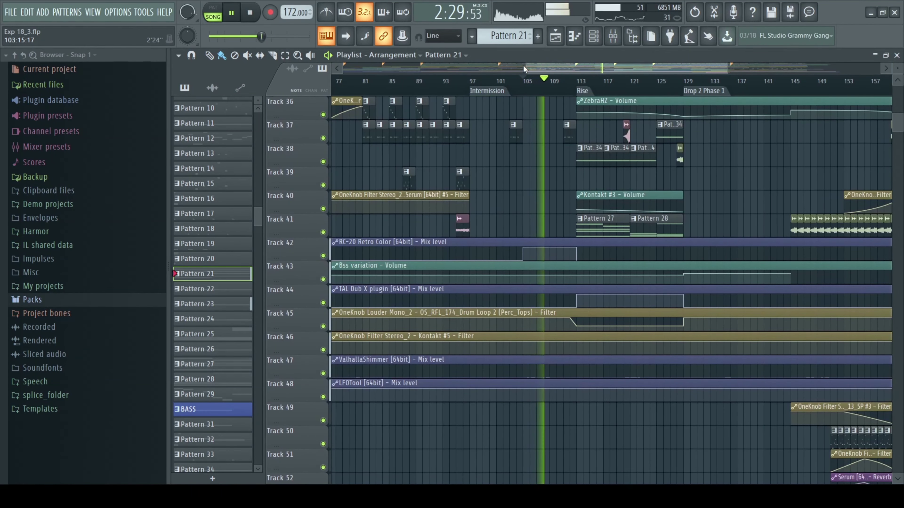
left_click_drag(523, 65, 343, 66)
scroll(574, 280, "down", 3)
scroll(574, 276, "down", 8)
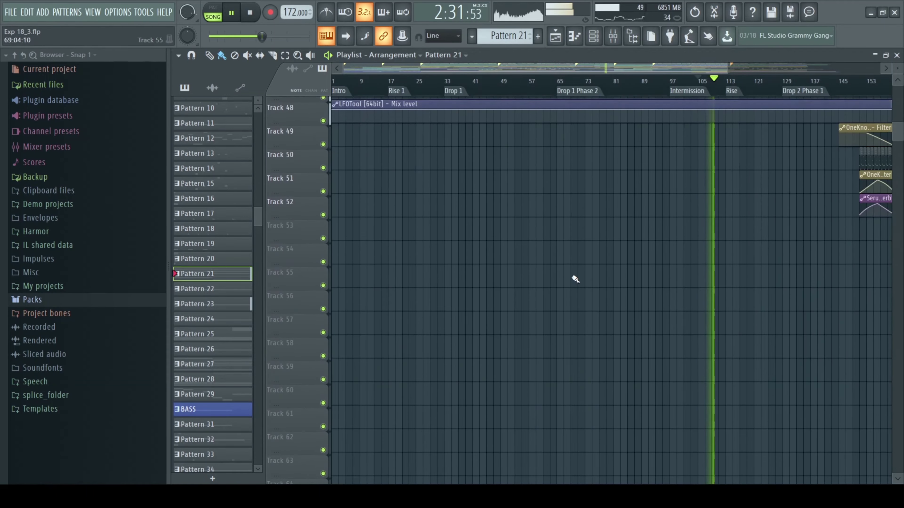
scroll(570, 281, "up", 20)
scroll(567, 284, "up", 16)
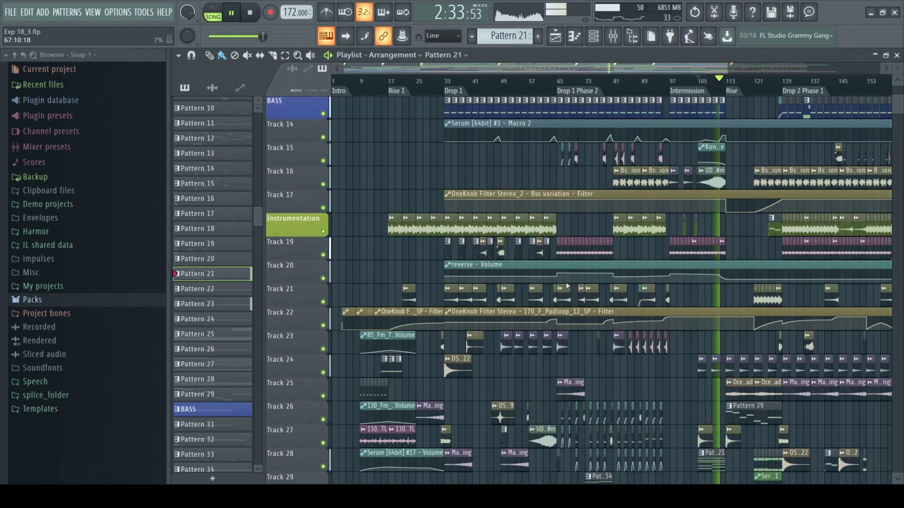
left_click_drag(352, 73, 557, 70)
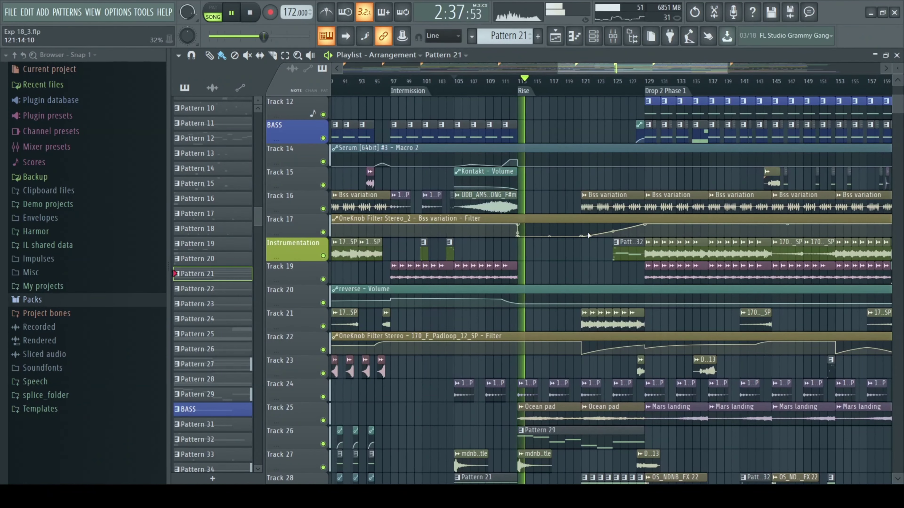
scroll(551, 249, "down", 5)
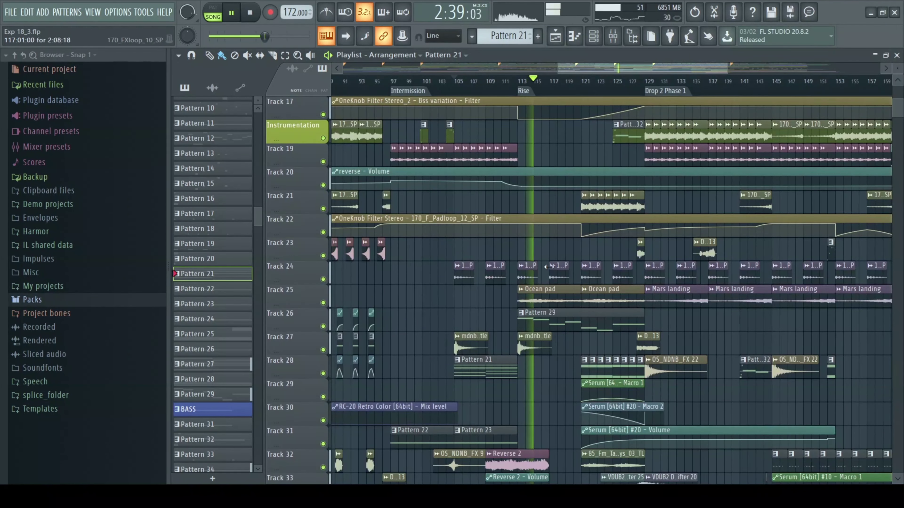
Inspect the Ocean pad audio clip on Track 25 at the start of the Rise while the song plays
double_click(544, 299)
left_click(531, 129)
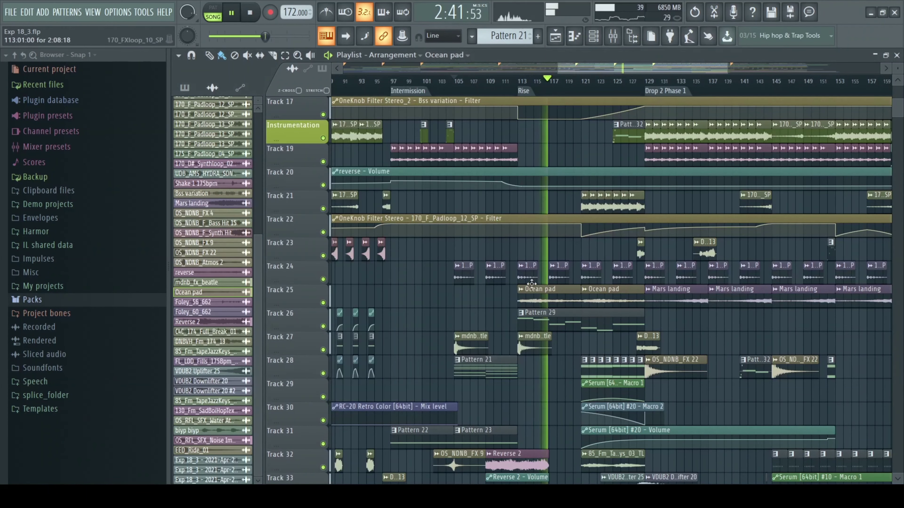
scroll(595, 281, "down", 1)
scroll(595, 282, "down", 2)
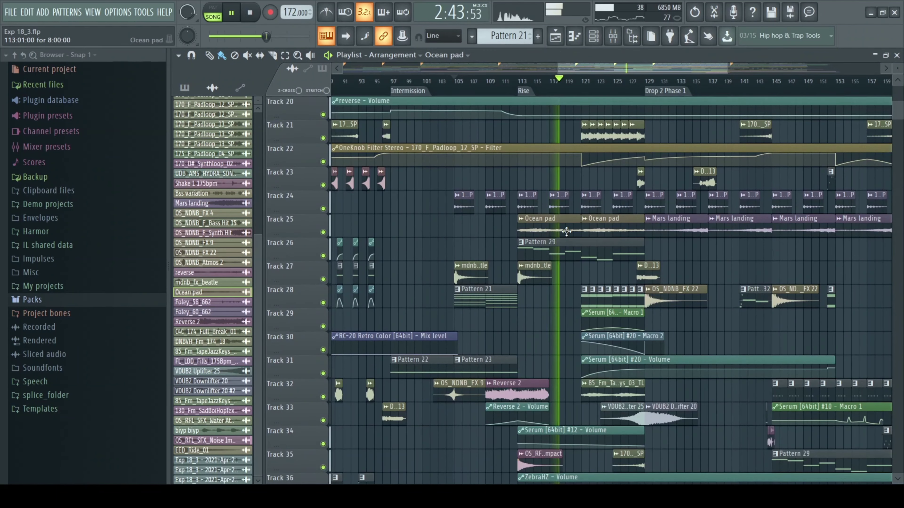
Play Pattern 29 from Track 26 in pattern mode, inspect its ZebraHZ instrument with the Classic Stringer patch, and stop playback
left_click(576, 249)
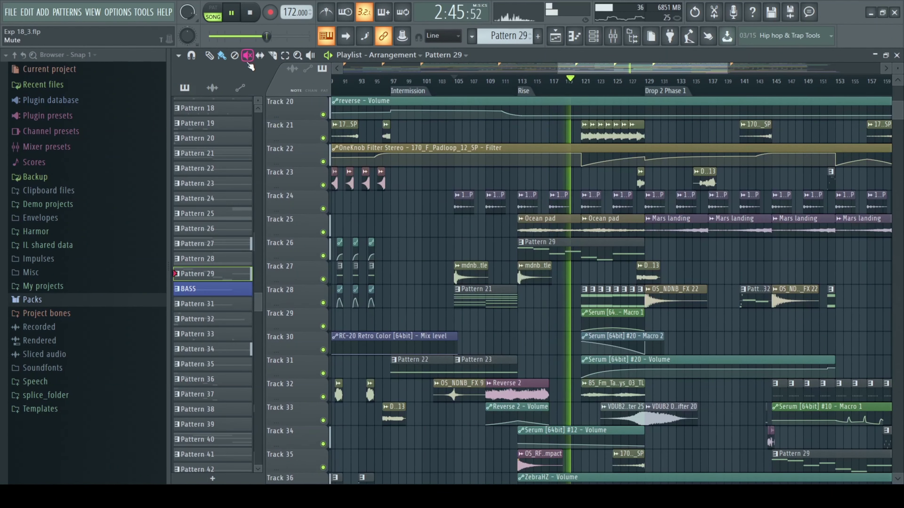
left_click(213, 11)
left_click(896, 55)
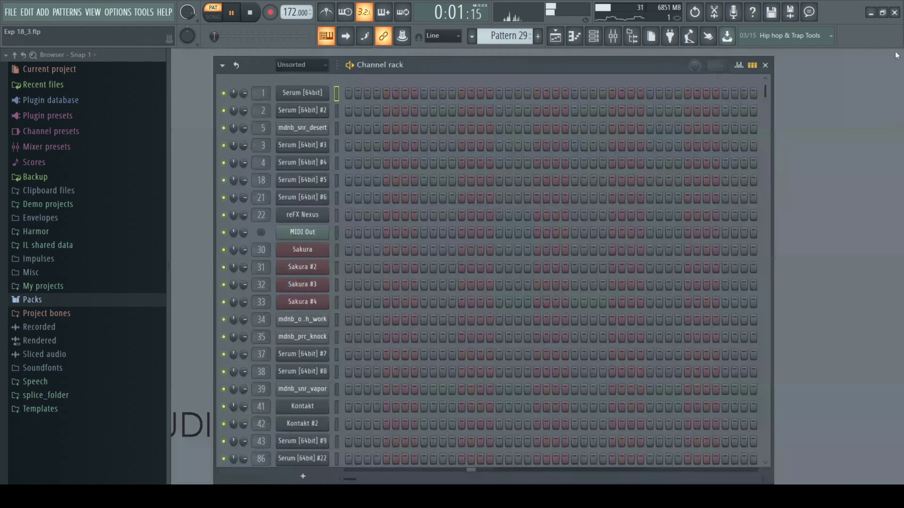
scroll(530, 234, "down", 8)
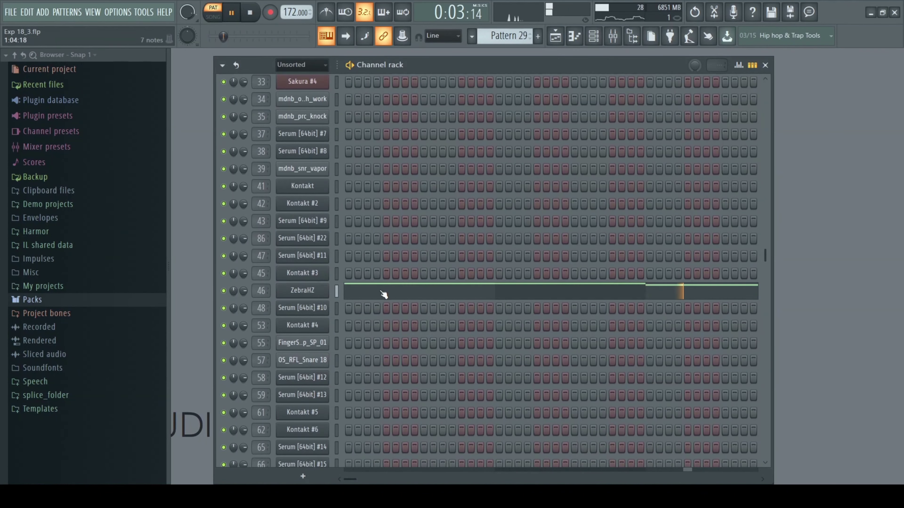
left_click(514, 291)
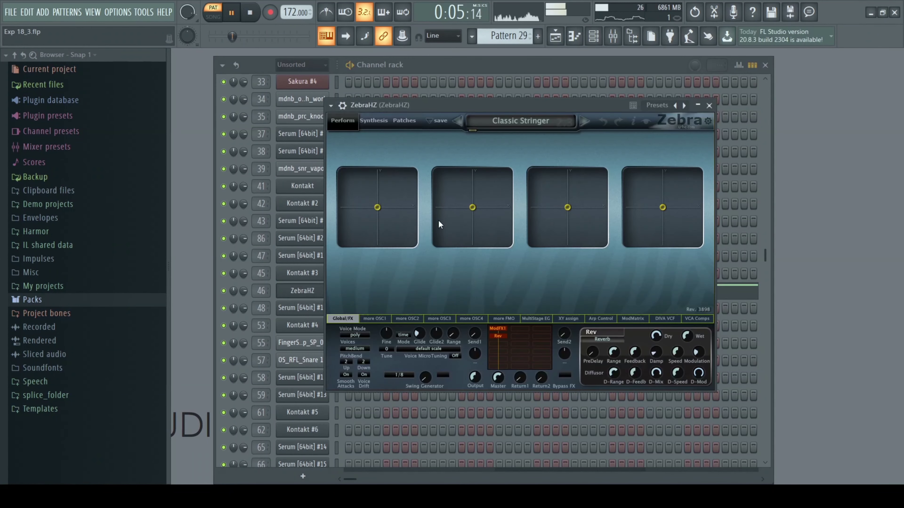
key("space")
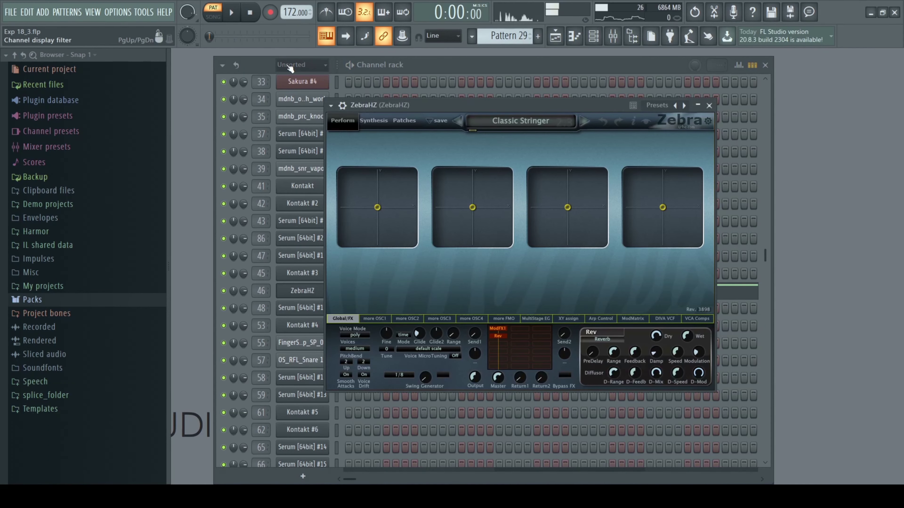
Close and reopen ZebraHZ, audition a note on the Classic Stringer patch, close the plugin, and return to the playlist
left_click_drag(522, 106, 520, 132)
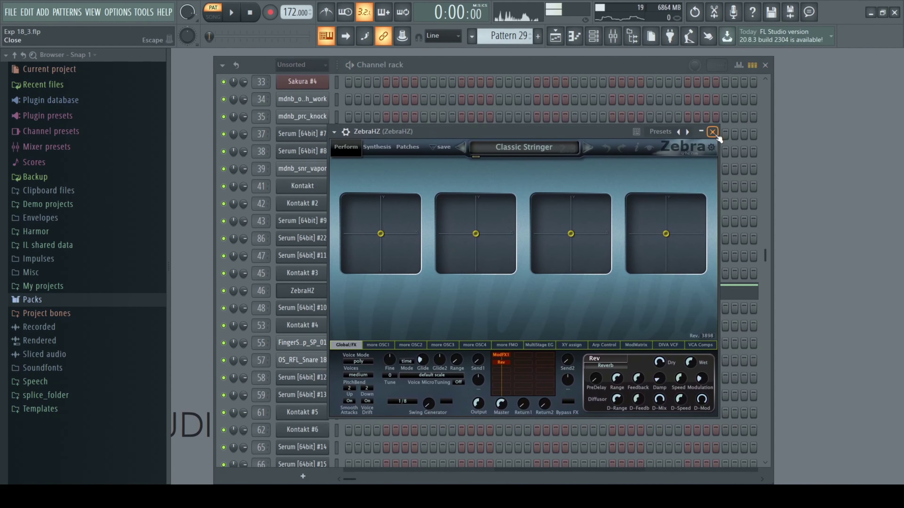
left_click(704, 136)
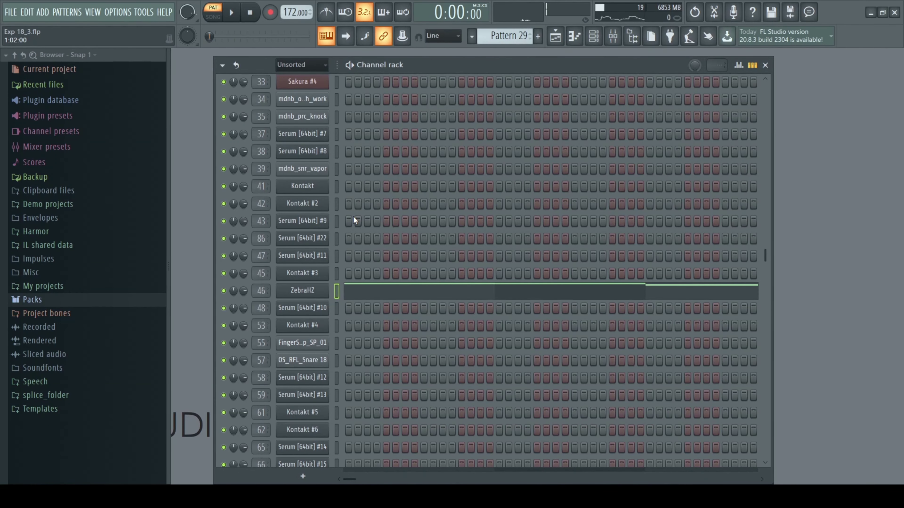
left_click(384, 286)
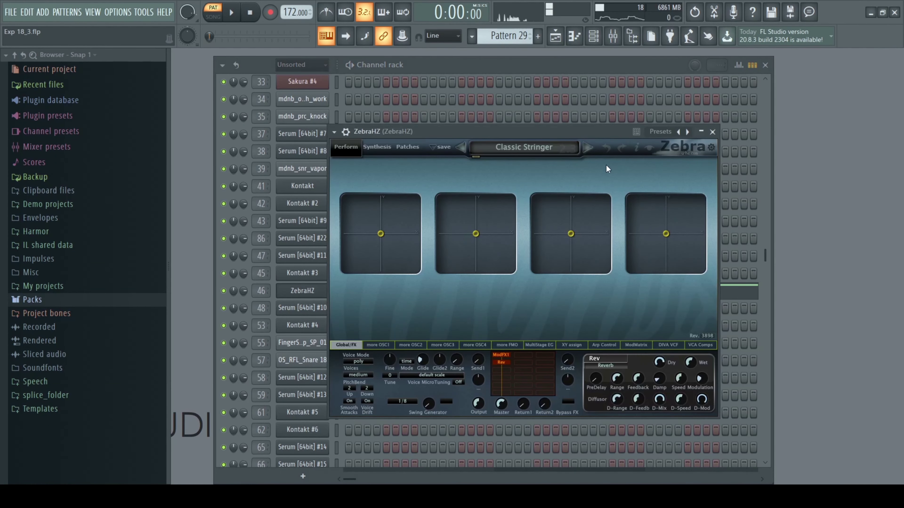
key("v")
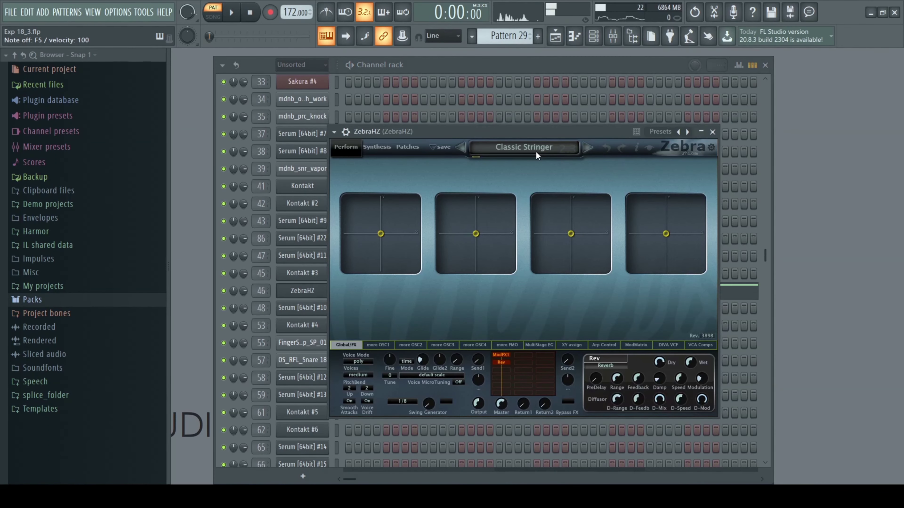
left_click(713, 133)
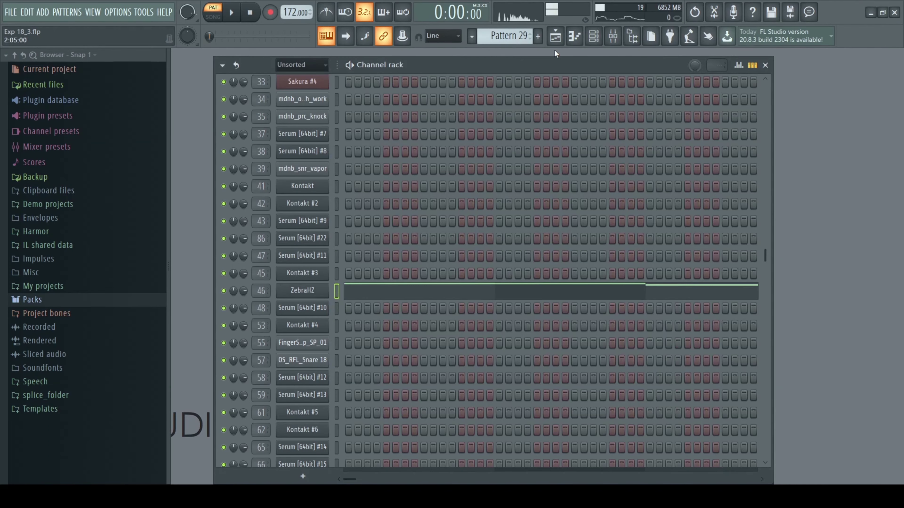
left_click(555, 36)
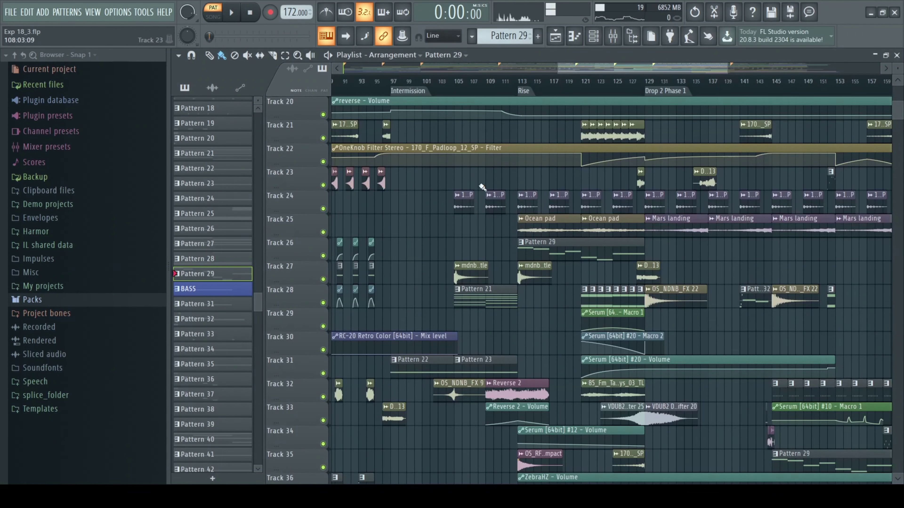
Set a time selection over the Rise from bar 113 to bar 129 and play it in song mode
left_click(520, 85)
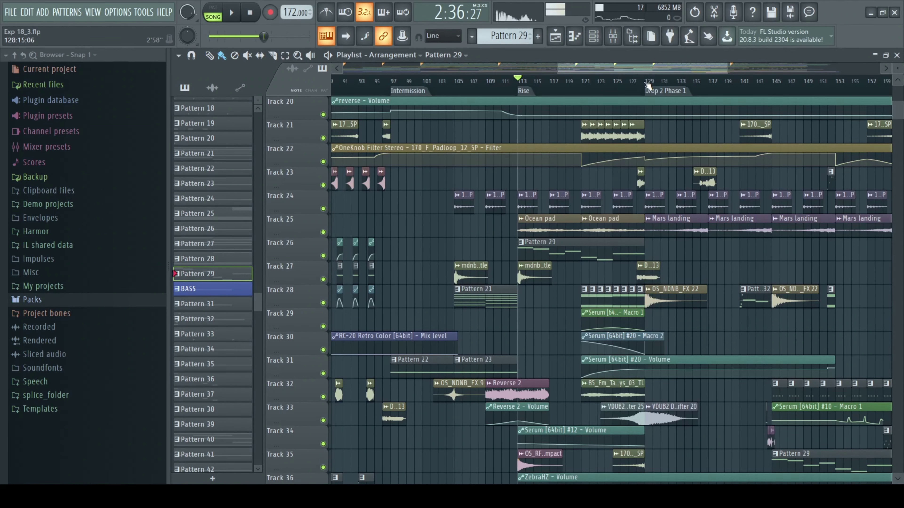
left_click_drag(647, 85, 519, 88)
key("space")
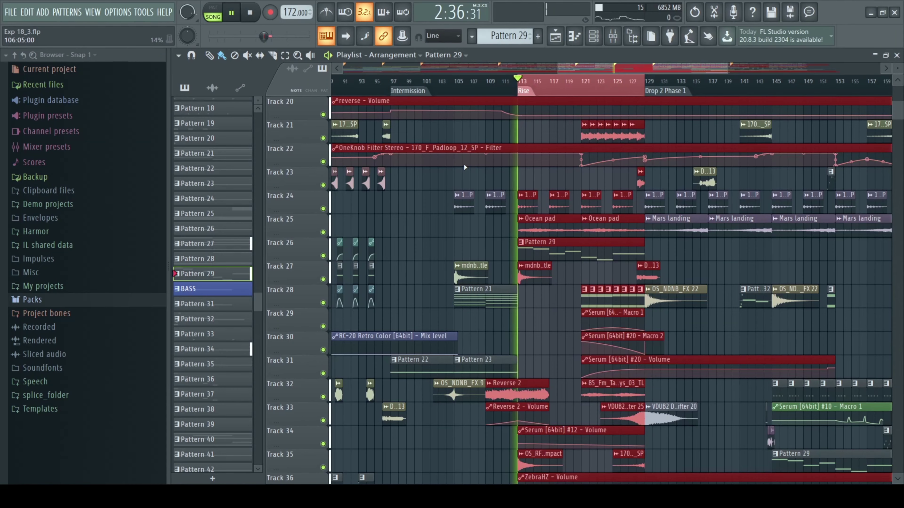
Examine the Rise clips and automation across all tracks during playback, picking Pattern 27 on Track 41
scroll(510, 248, "down", 4)
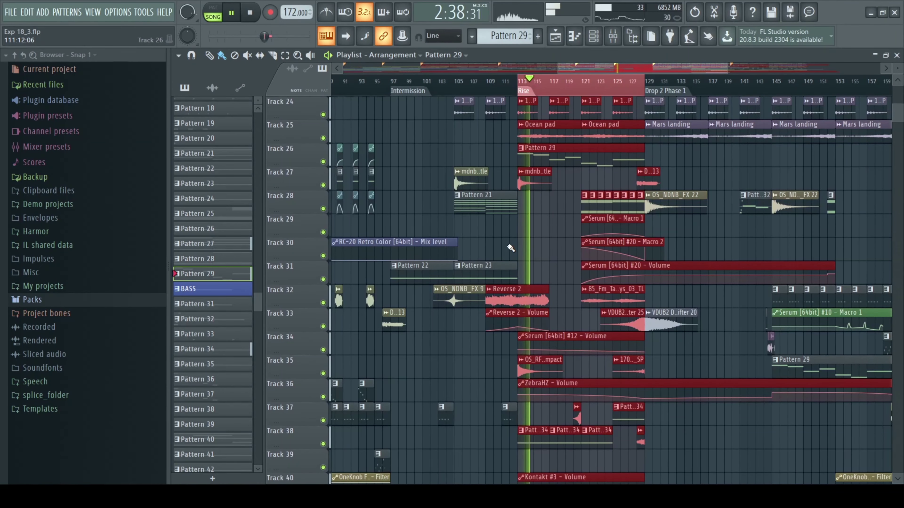
scroll(510, 248, "down", 5)
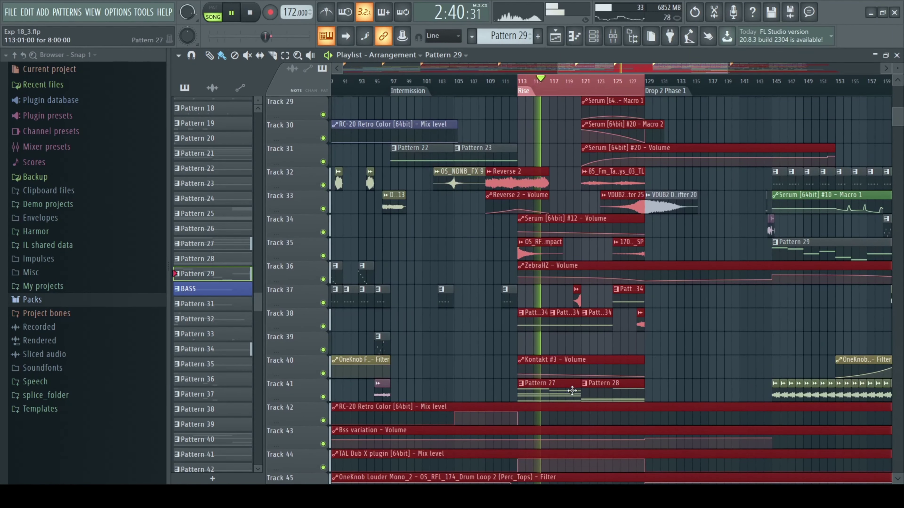
left_click(571, 391)
scroll(601, 328, "down", 6)
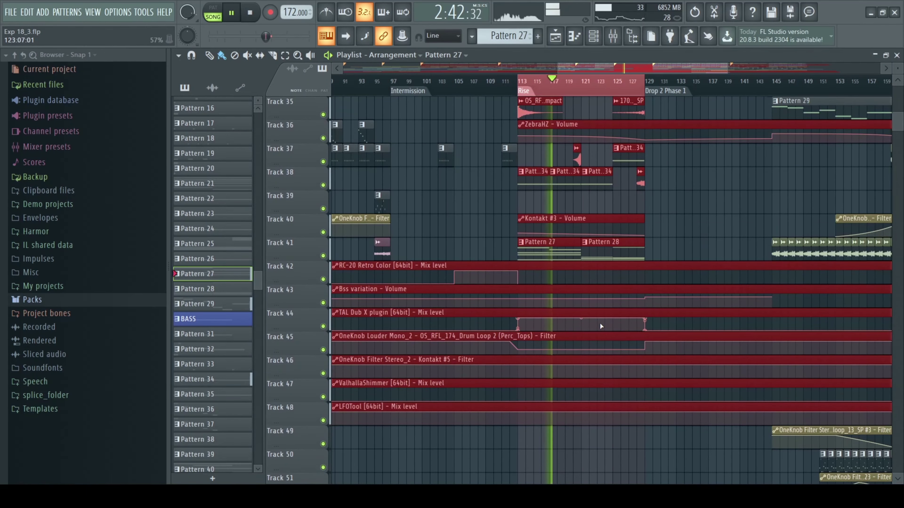
scroll(588, 320, "up", 16)
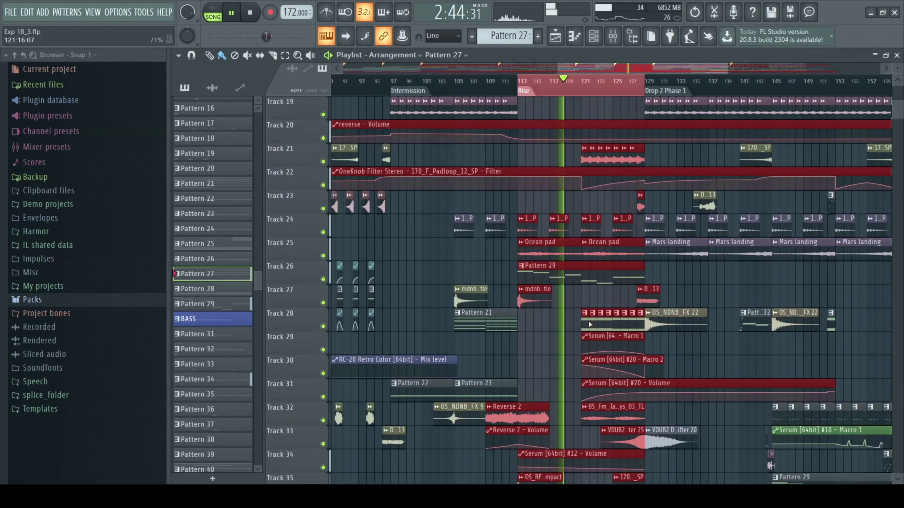
scroll(588, 321, "up", 10)
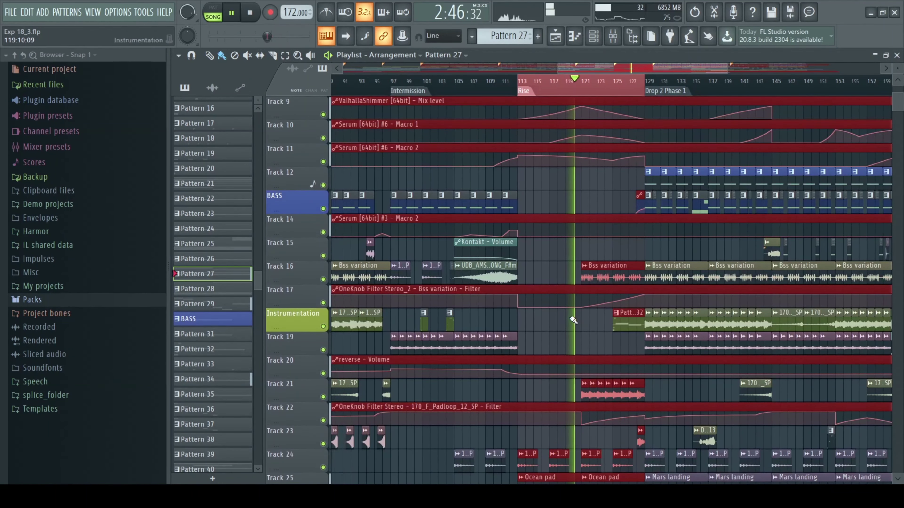
scroll(573, 321, "up", 8)
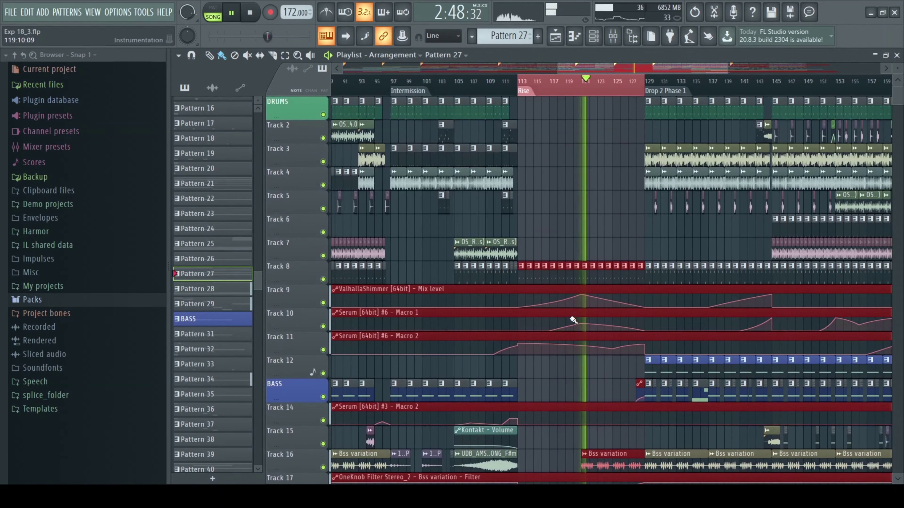
scroll(572, 320, "down", 20)
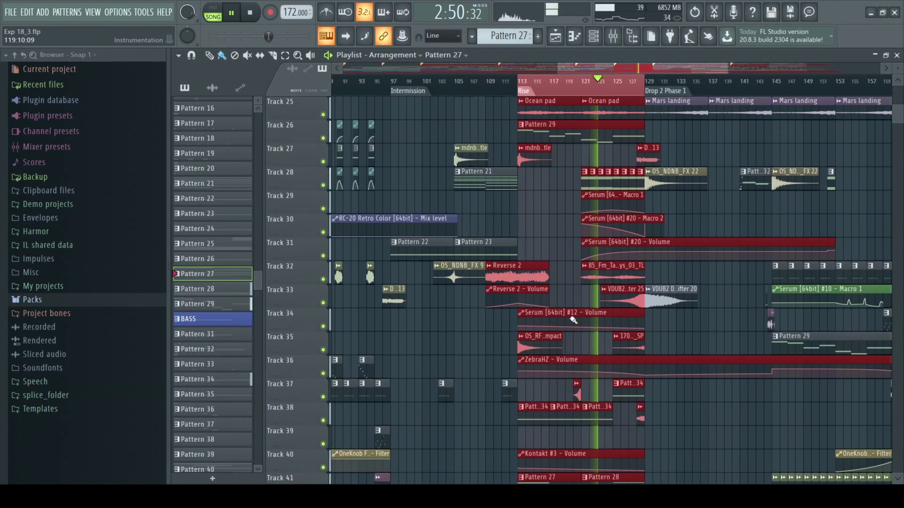
scroll(573, 320, "down", 4)
scroll(573, 320, "up", 3)
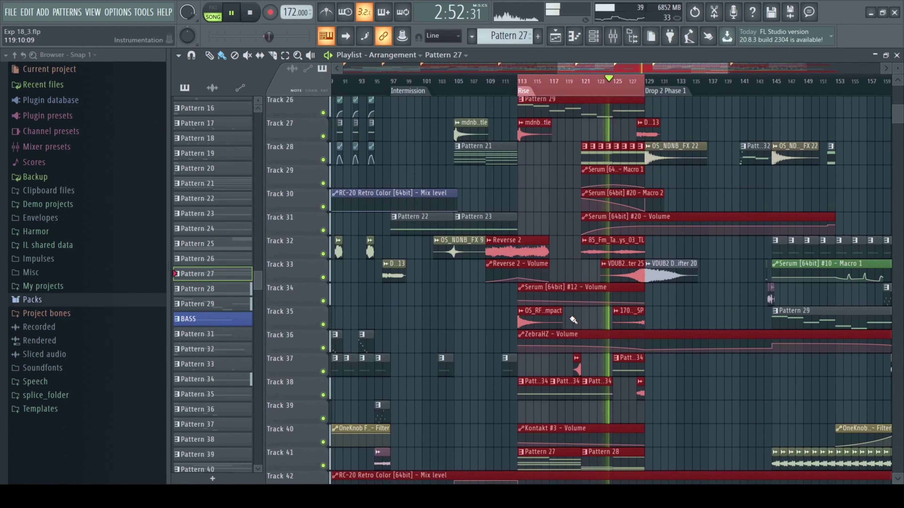
scroll(572, 318, "up", 1)
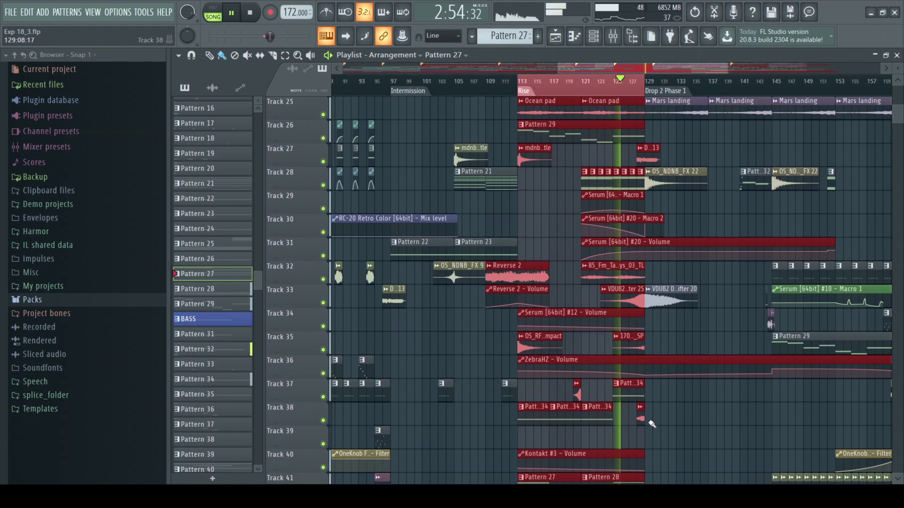
Move the selected Rise clips and automation down two tracks in the playlist and clear the clip selection
scroll(641, 442, "up", 1)
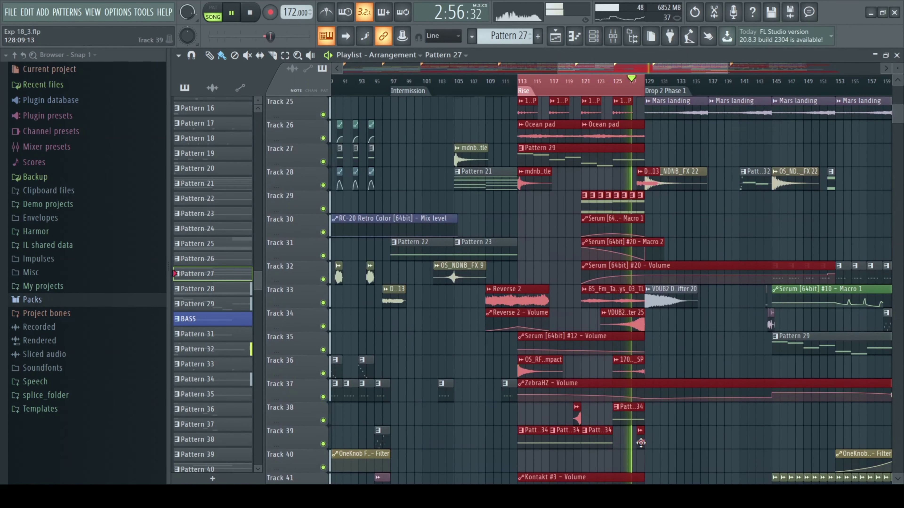
scroll(571, 400, "up", 6)
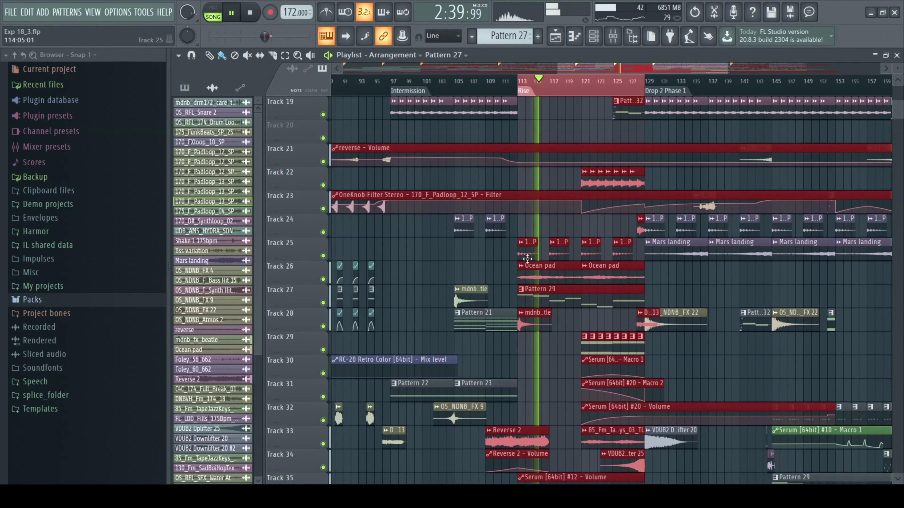
left_click_drag(528, 259, 528, 279)
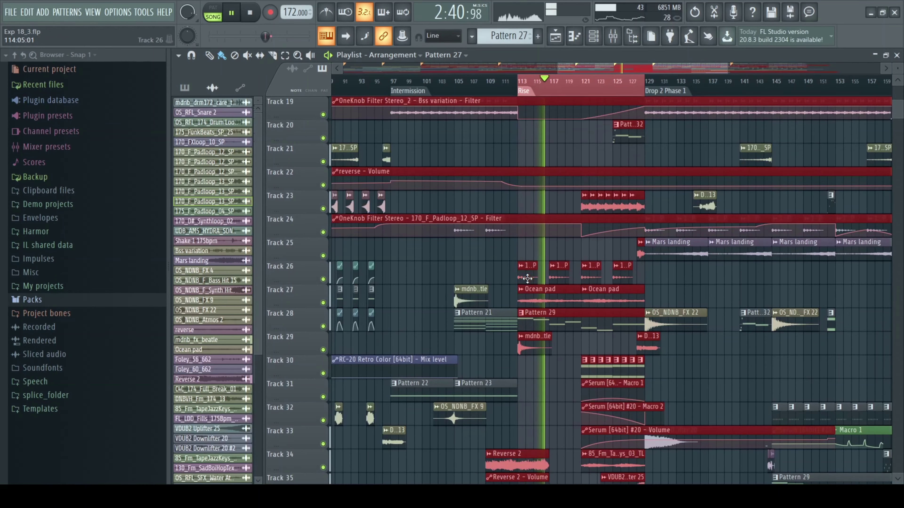
left_click(486, 260)
Stop playback and inspect the Kontakt #3 instrument of Pattern 27 with the Ch2 Ghostly Presence patch
scroll(494, 316, "down", 5)
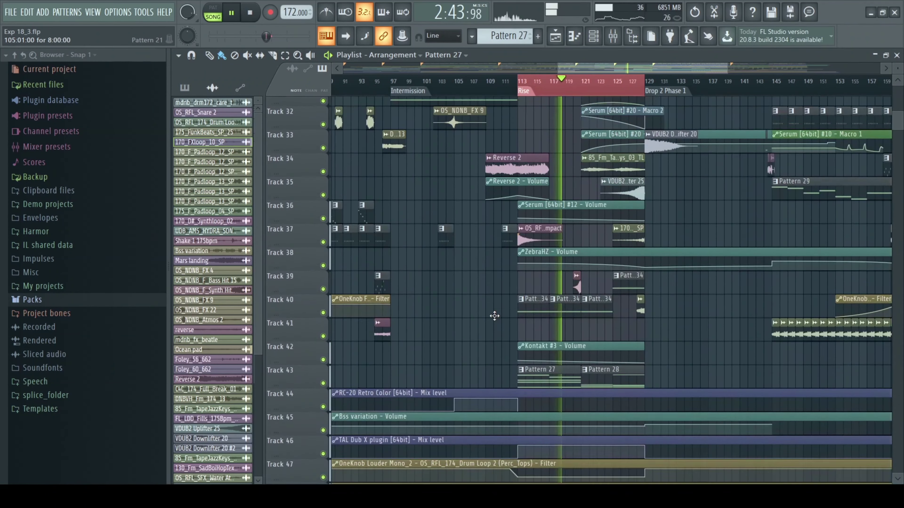
scroll(495, 316, "down", 3)
scroll(495, 313, "up", 2)
key("space")
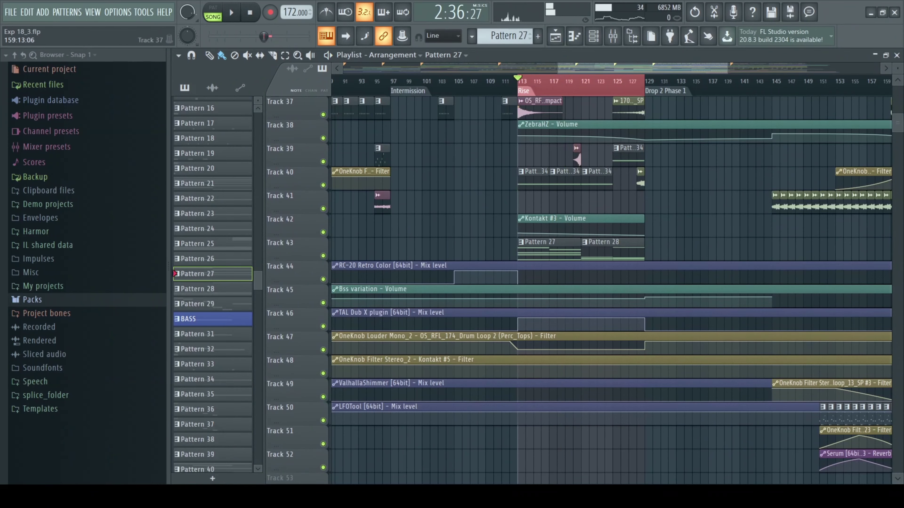
left_click(897, 55)
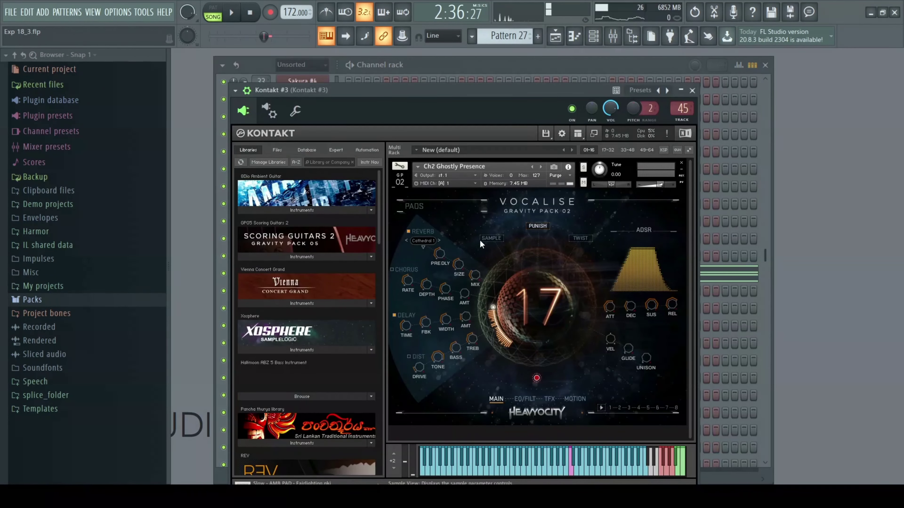
Close the Kontakt #3 instrument, return to the playlist and place the playhead at about bar 121 in the Rise
left_click(686, 85)
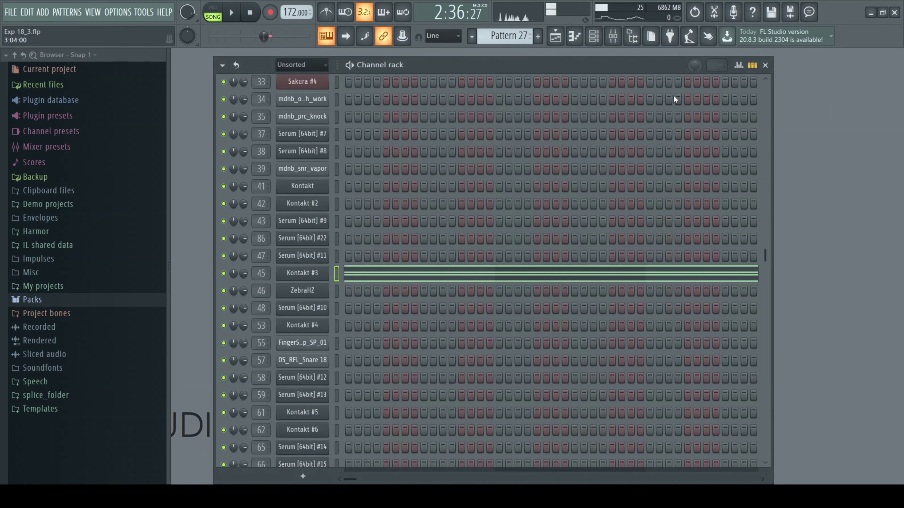
left_click(612, 38)
left_click(897, 55)
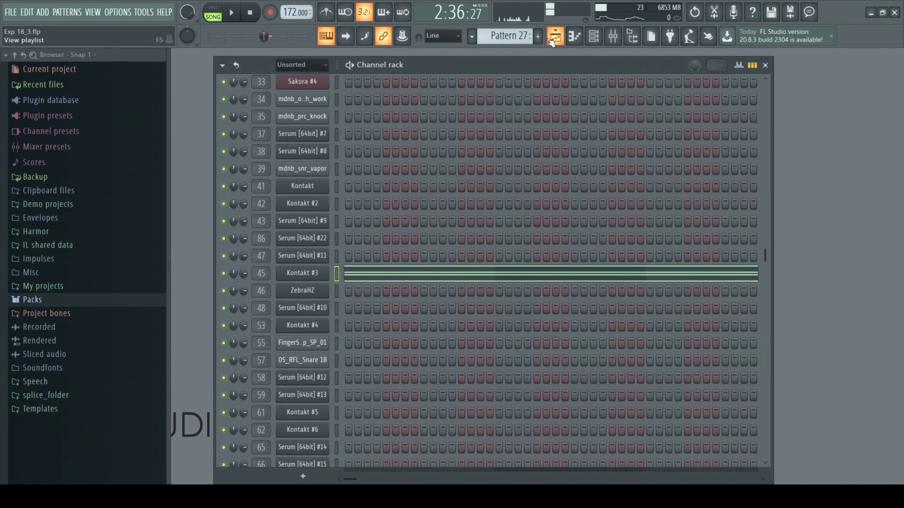
left_click(555, 36)
left_click(575, 86)
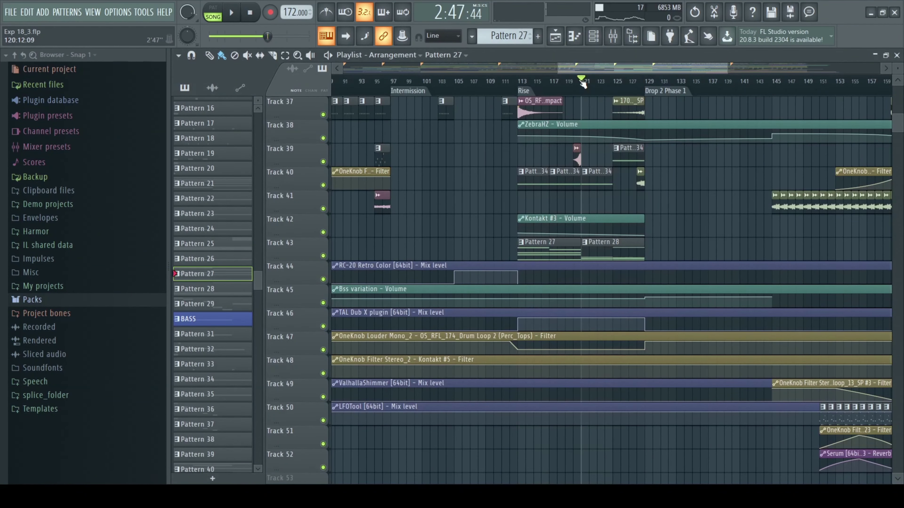
Find the Pattern 32 clip on Track 20 in the Rise and pick it during pattern-mode playback
scroll(542, 274, "up", 8)
scroll(541, 275, "up", 5)
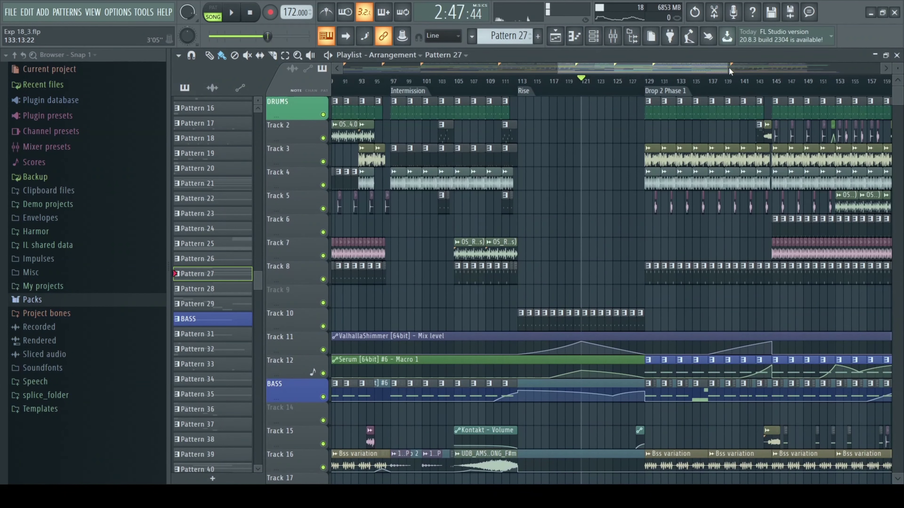
scroll(729, 68, "down", 2)
scroll(546, 303, "down", 2)
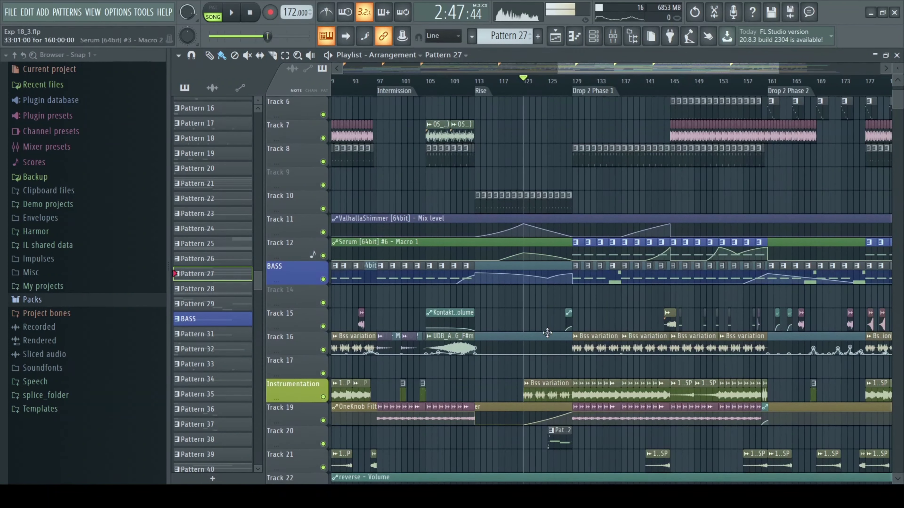
scroll(547, 303, "down", 2)
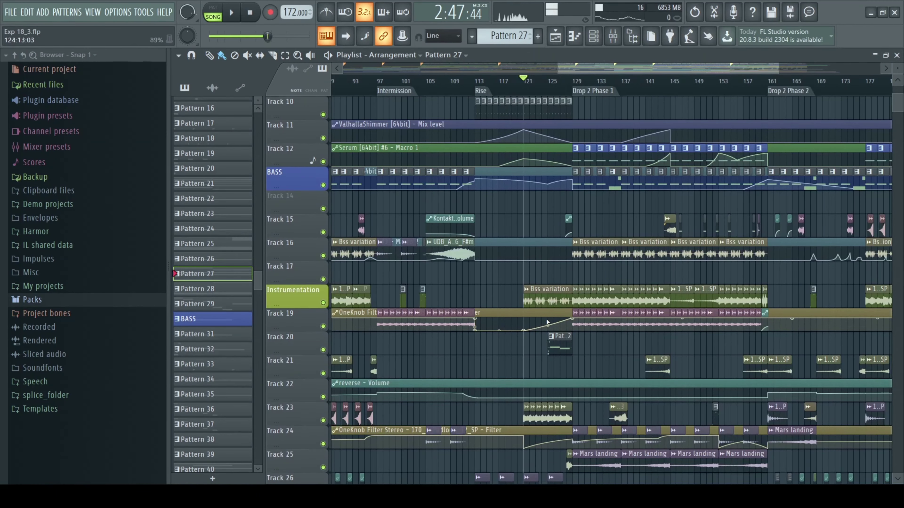
scroll(554, 312, "down", 3)
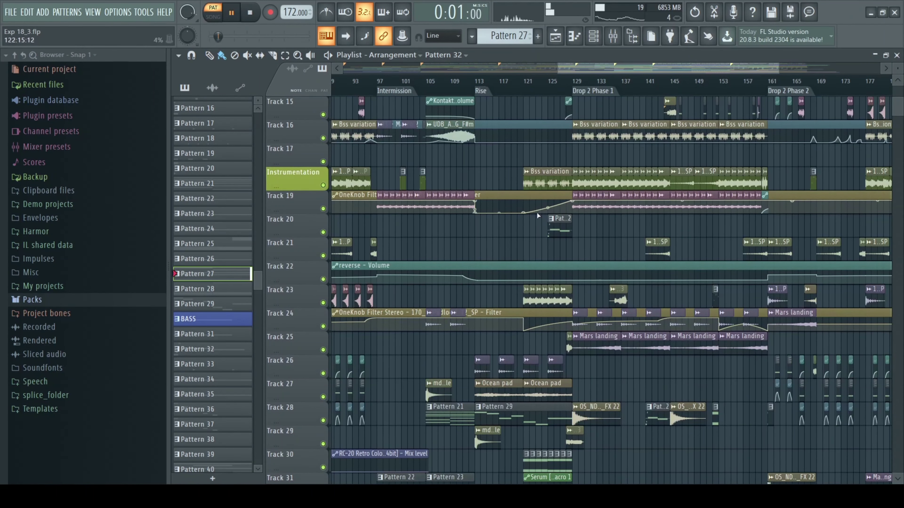
left_click(564, 232)
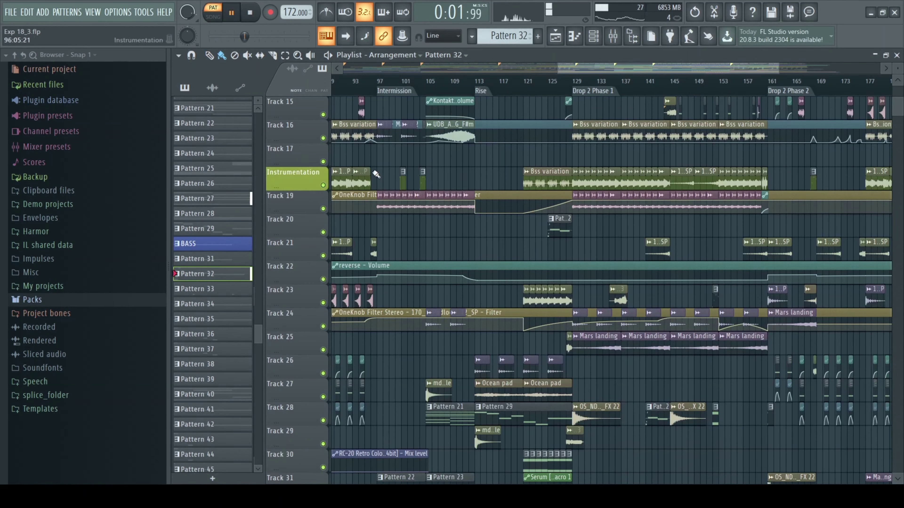
Inspect the Kontakt #4 instrument of Pattern 32 with the Shreddage II patch and pause playback
left_click(875, 56)
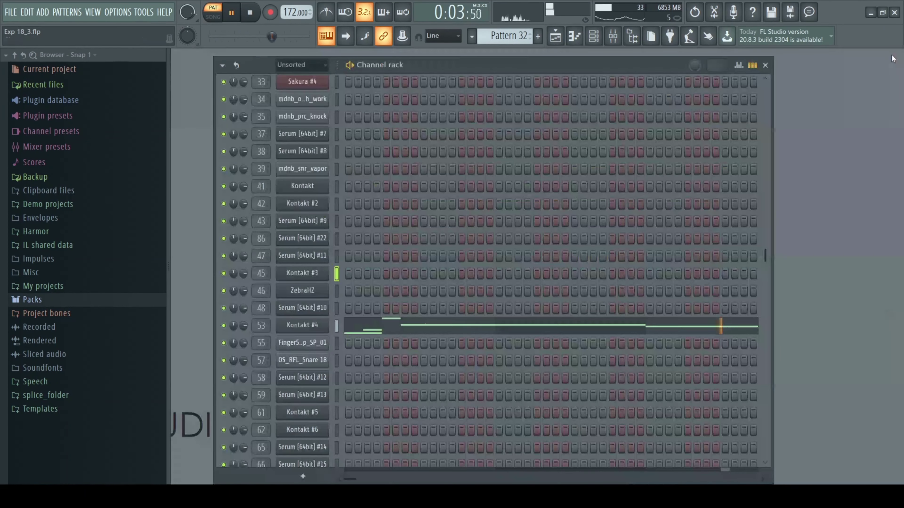
left_click(313, 325)
left_click_drag(507, 78, 534, 86)
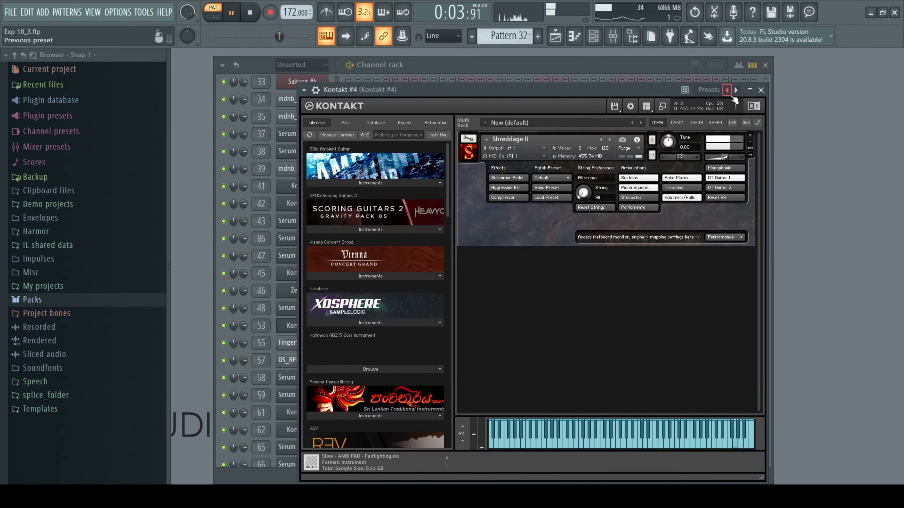
left_click(761, 90)
left_click(235, 14)
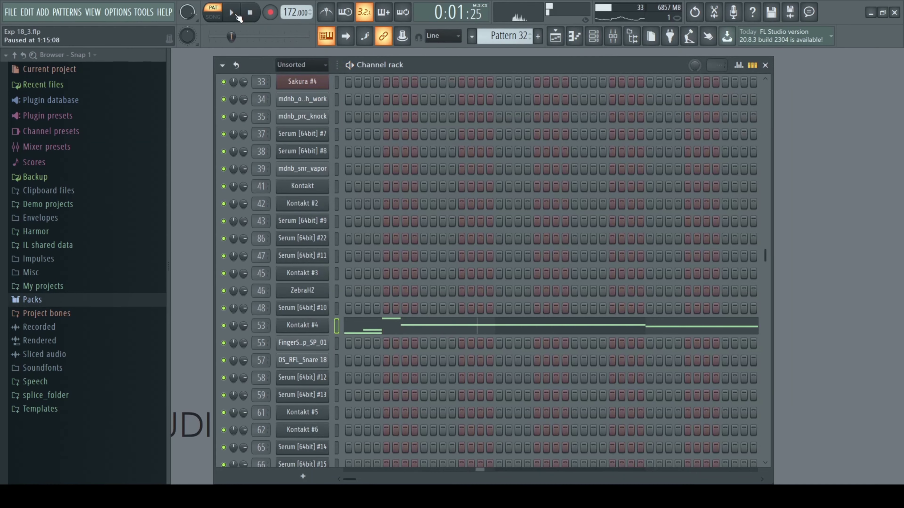
Inspect the Guitar Rig 5 effect with the Stereo Memoryman preset on the Kontakt #4 mixer track
left_click(612, 35)
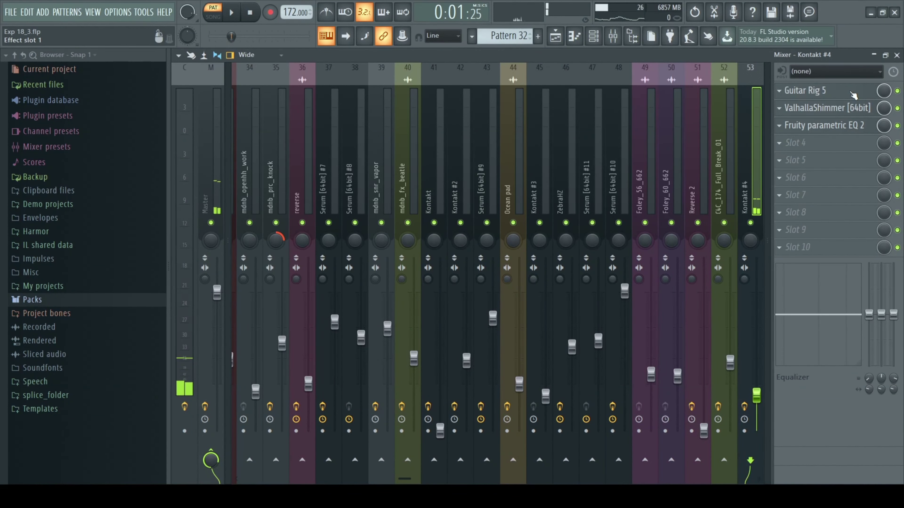
left_click(824, 93)
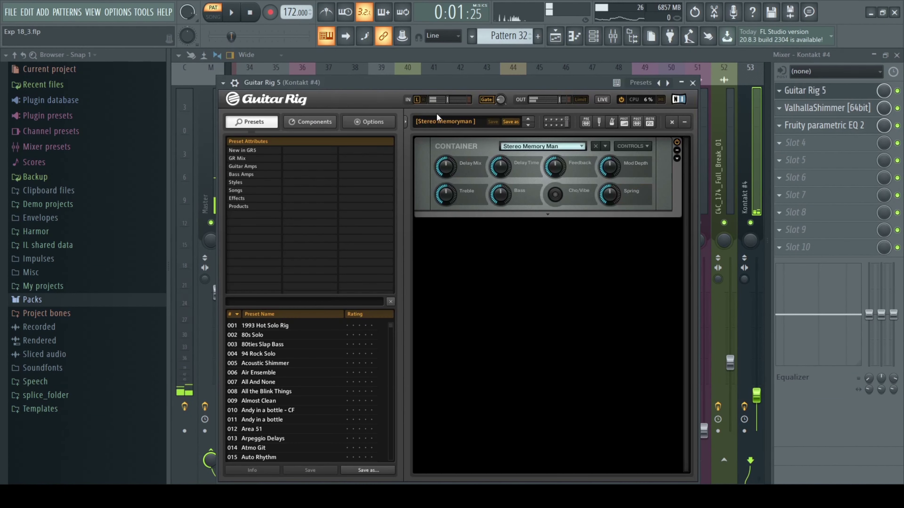
left_click(692, 82)
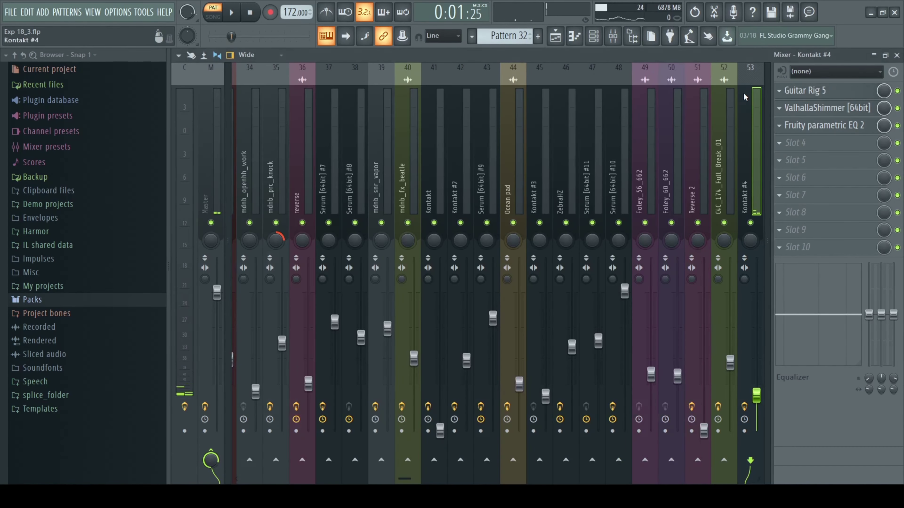
Open ValhallaShimmer on the Kontakt #4 mixer track, move its window clear for viewing and close it again
left_click(824, 107)
left_click(574, 175)
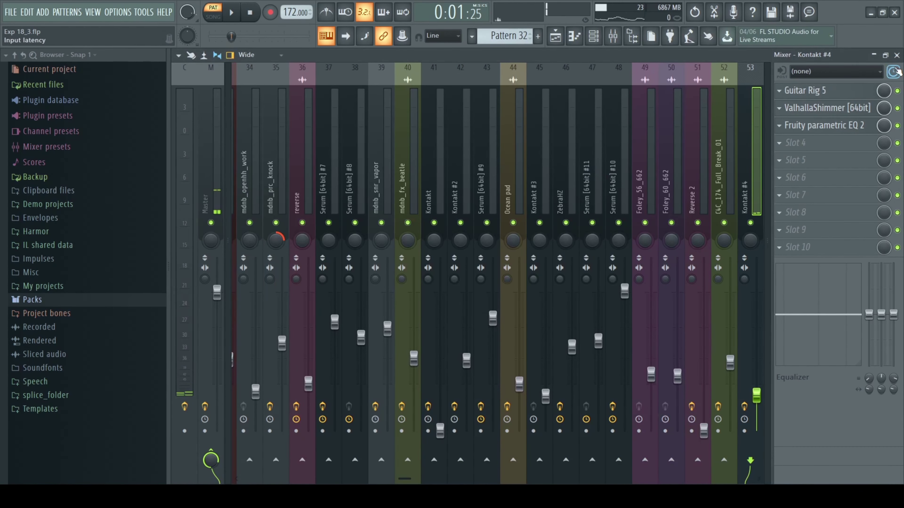
left_click(843, 112)
left_click_drag(450, 177, 471, 162)
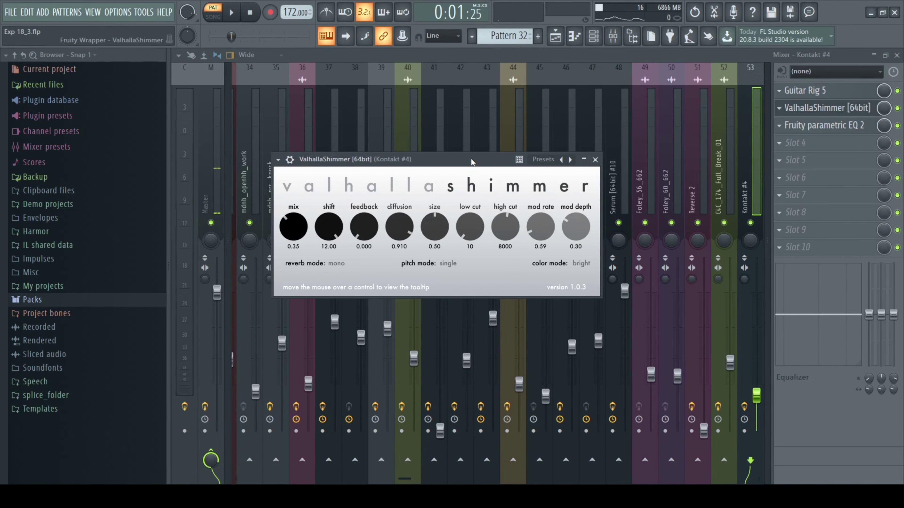
left_click_drag(472, 162, 487, 157)
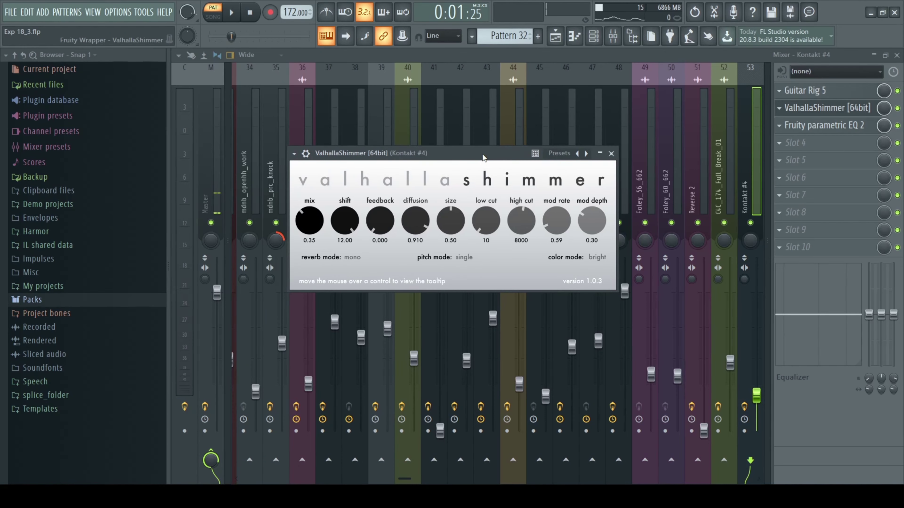
left_click(615, 153)
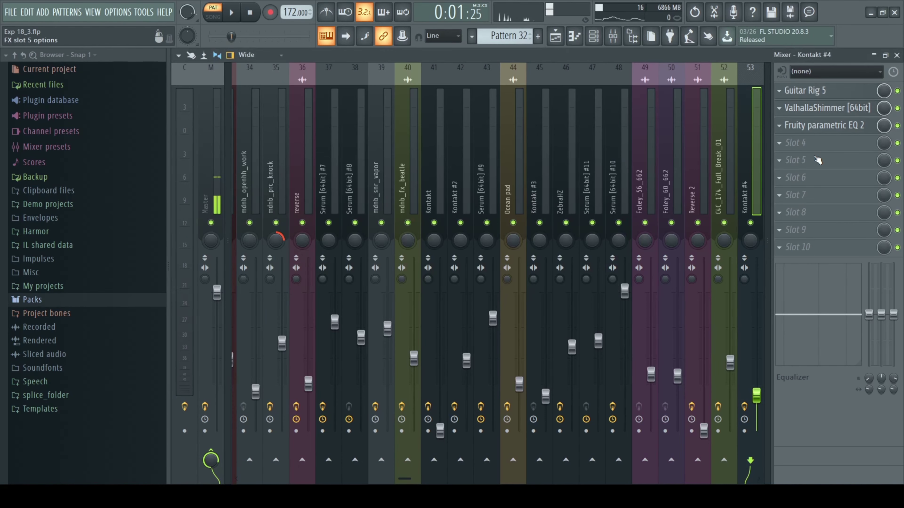
Re-examine the ValhallaShimmer mix, shift, feedback and size settings on the Kontakt #4 mixer track
left_click(842, 112)
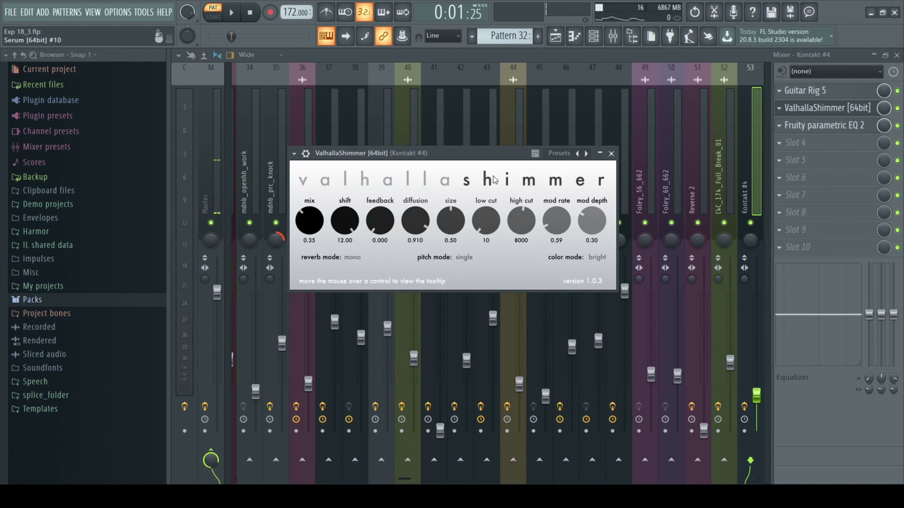
mouse_move(503, 152)
left_mouse_down()
mouse_move(529, 148)
mouse_move(503, 149)
left_mouse_up()
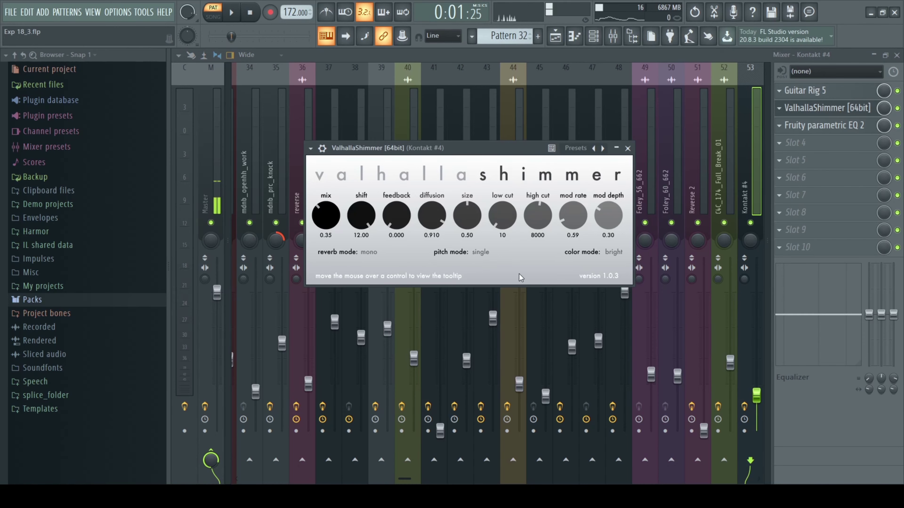
left_click(628, 148)
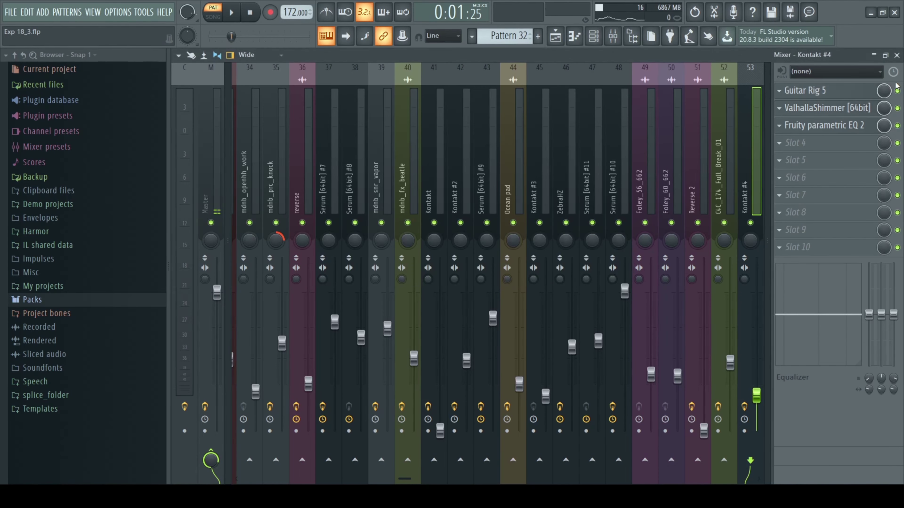
left_click(896, 55)
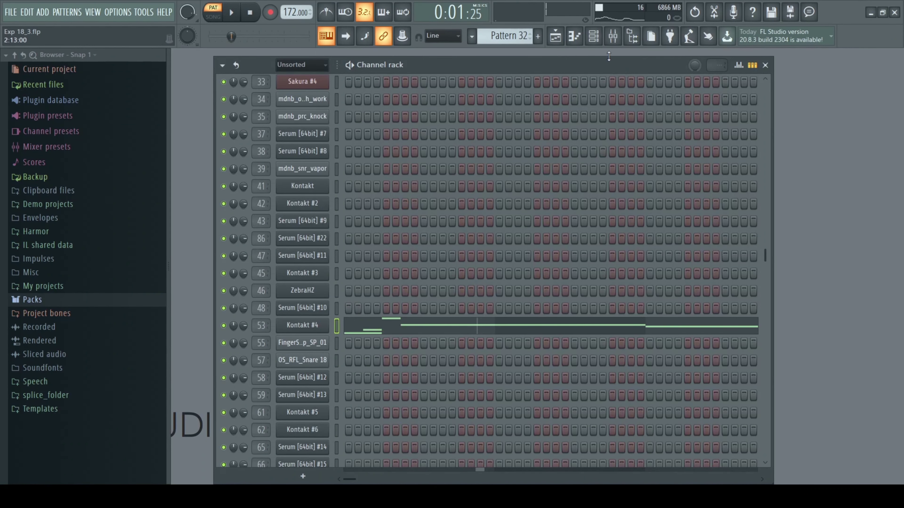
left_click(612, 46)
left_click(818, 108)
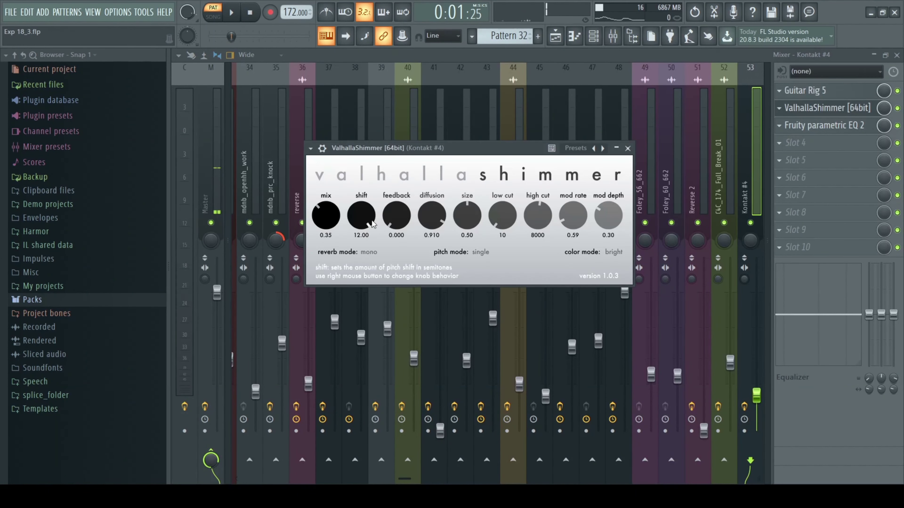
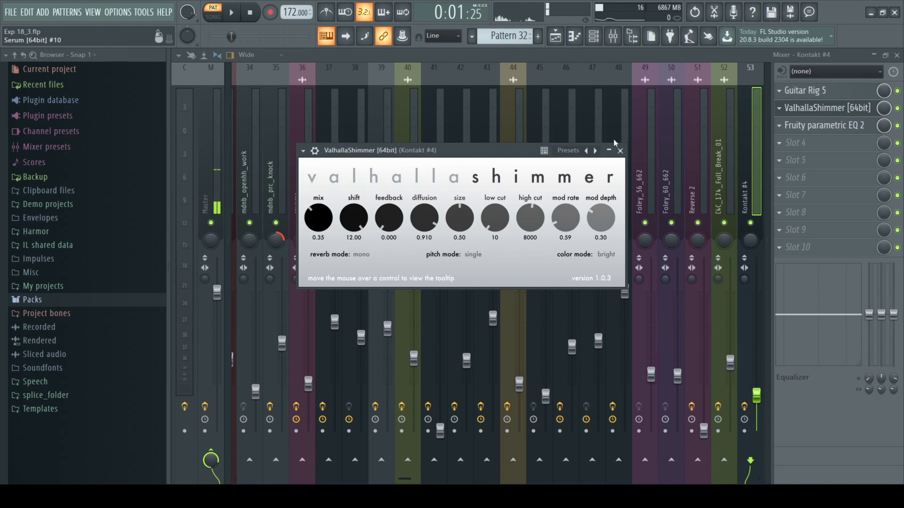
left_click(620, 150)
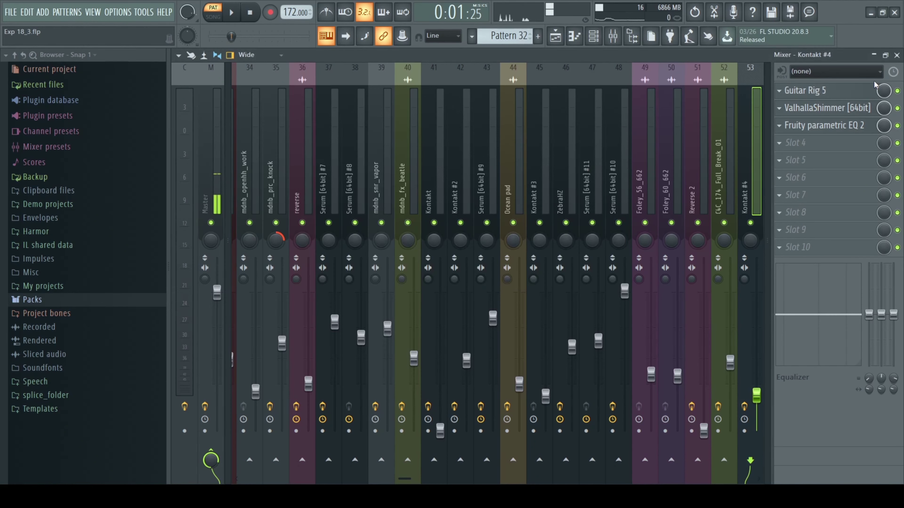
Review the Guitar Rig 5 Stereo Memory Man container on the Kontakt #4 track again and close the mixer
left_click(820, 93)
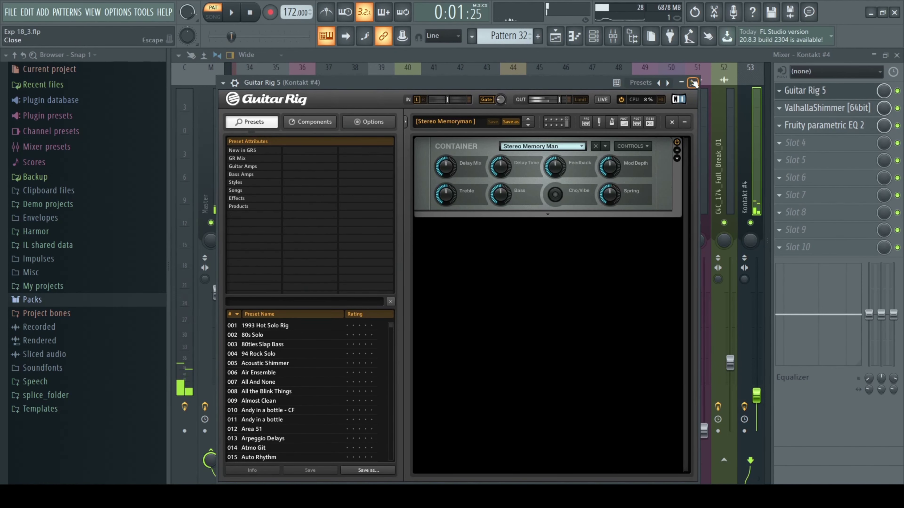
left_click(692, 82)
left_click(896, 55)
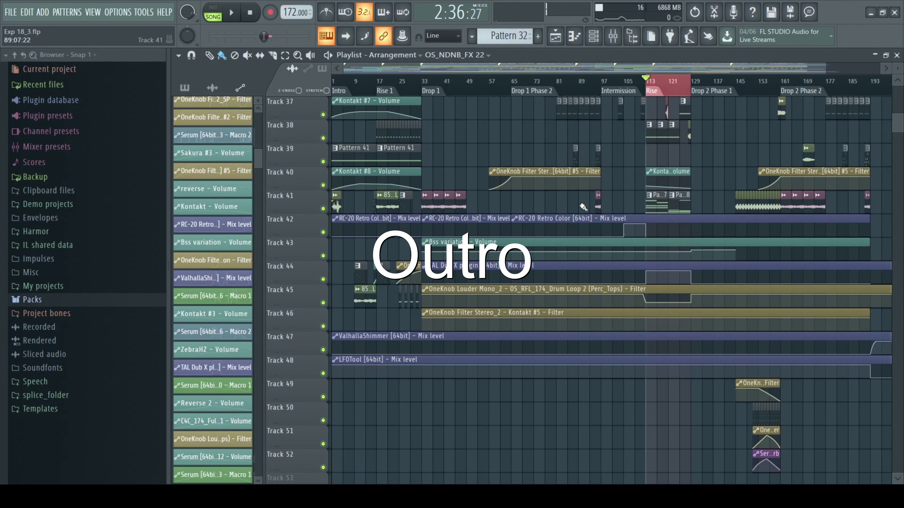
Focus the playlist on bar 105 onward, clear the Rise time selection and survey the tracks down to Track 52
scroll(597, 262, "up", 8)
scroll(605, 260, "up", 5)
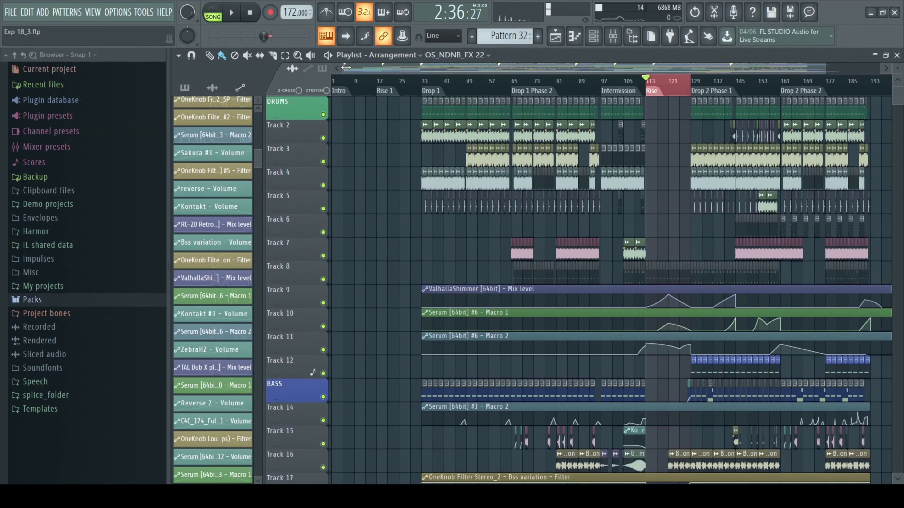
left_click_drag(346, 67, 593, 67)
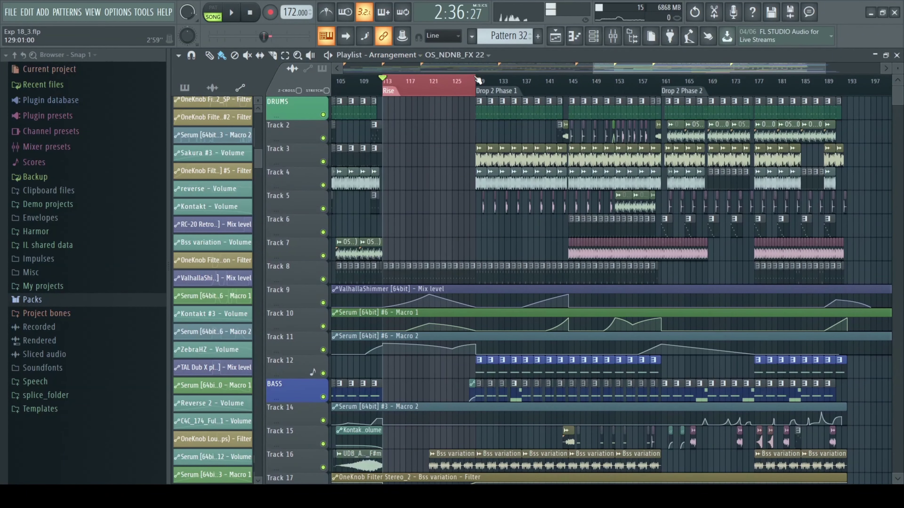
scroll(449, 174, "down", 8)
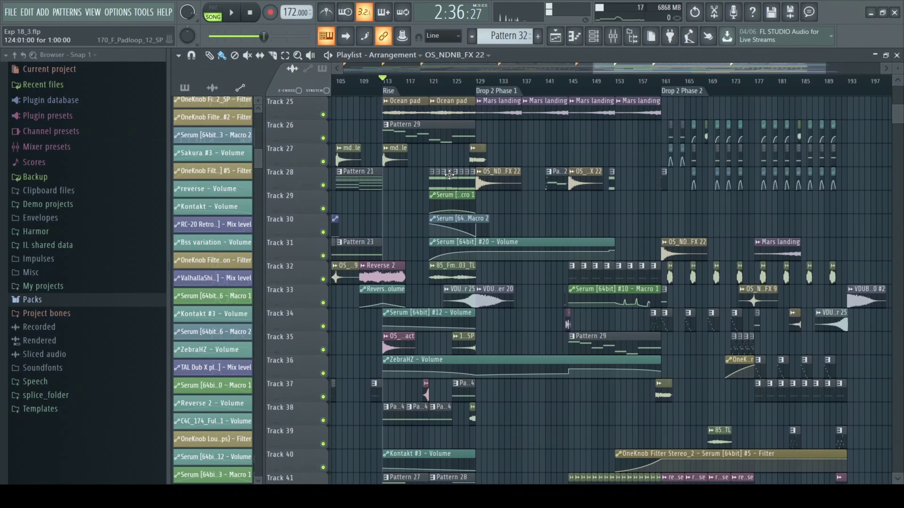
scroll(448, 173, "down", 2)
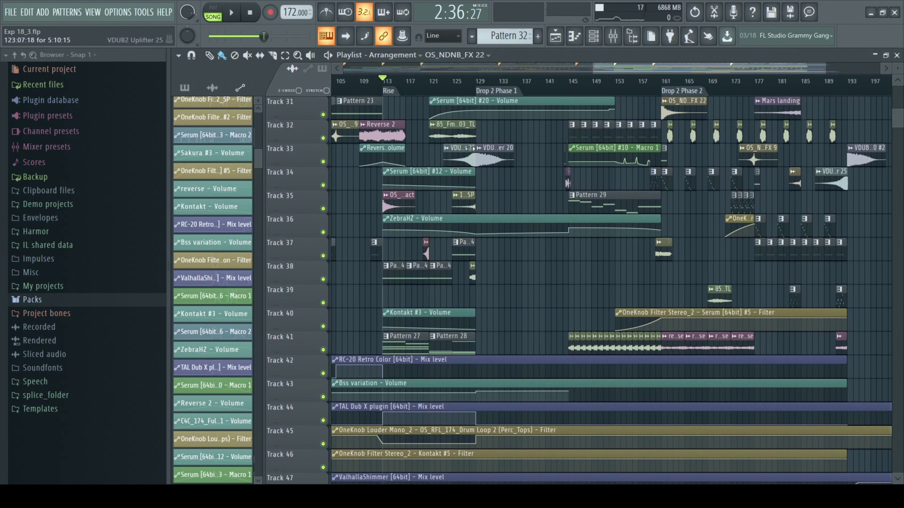
scroll(469, 149, "down", 3)
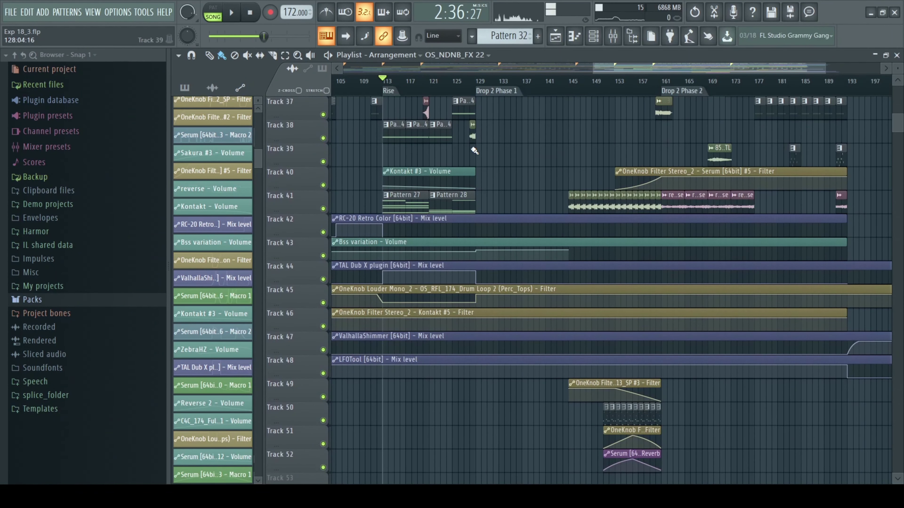
Inspect the reverse sample clip on Track 41 and place the playhead at bar 161, the start of Drop 2 Phase 2
scroll(545, 192, "up", 2)
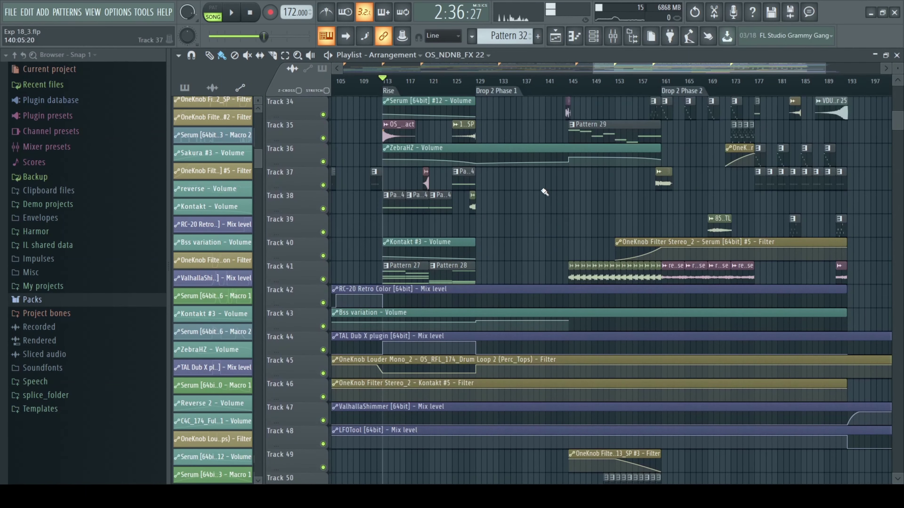
double_click(679, 275)
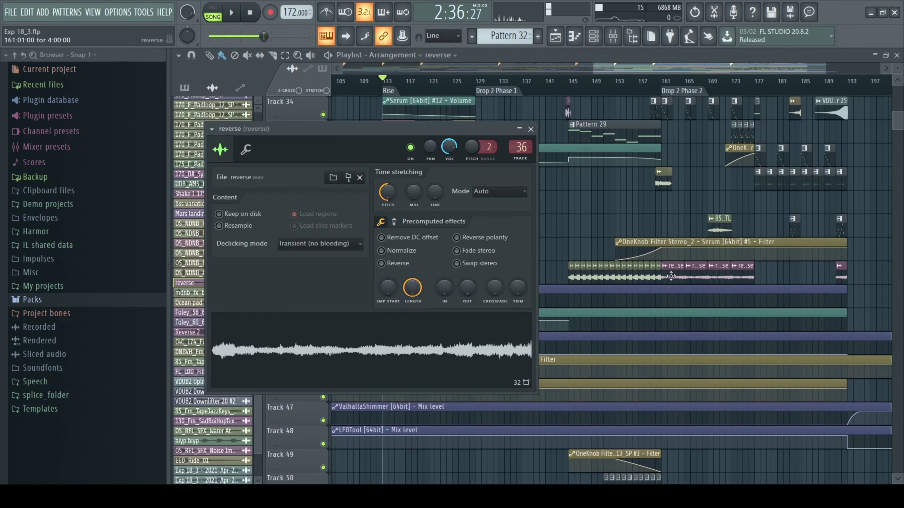
left_click(531, 129)
left_click(663, 78)
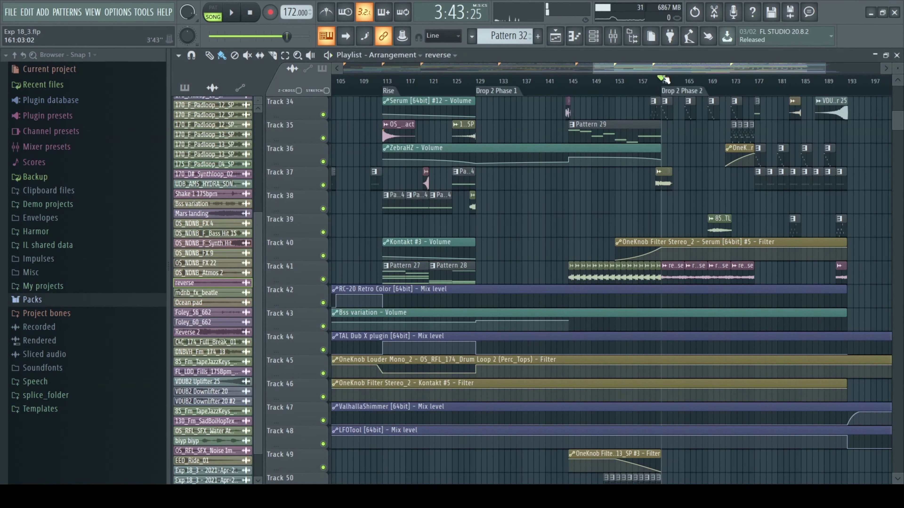
Play Drop 2 Phase 2 from bar 161 while surveying its tracks, and stop playback
key("space")
scroll(567, 244, "up", 5)
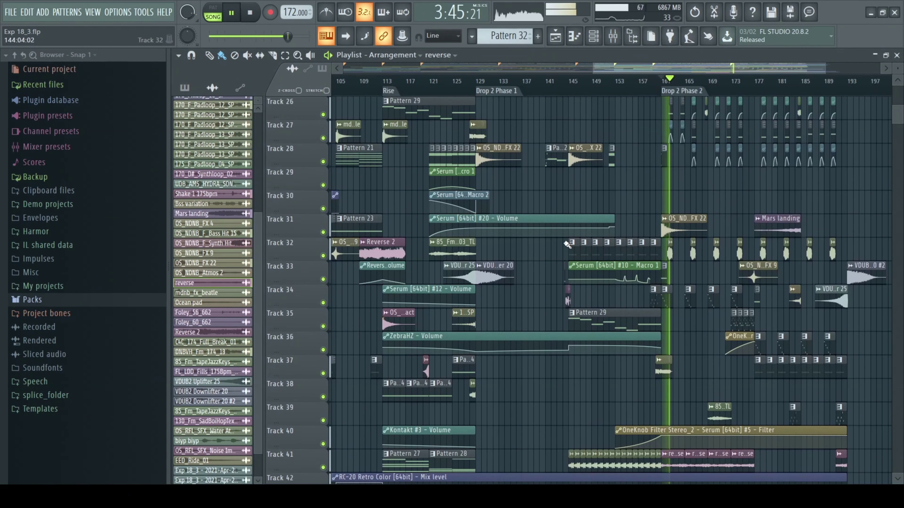
scroll(568, 244, "down", 5)
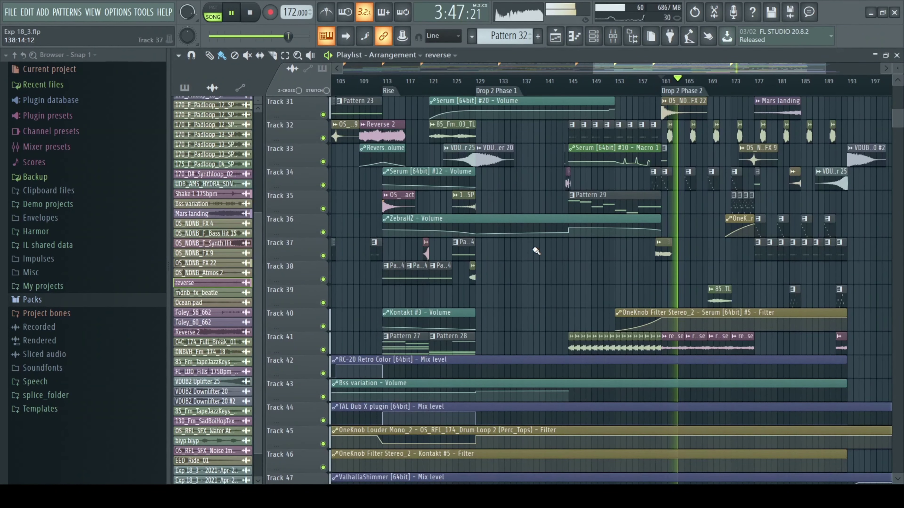
scroll(537, 251, "down", 12)
scroll(536, 251, "up", 15)
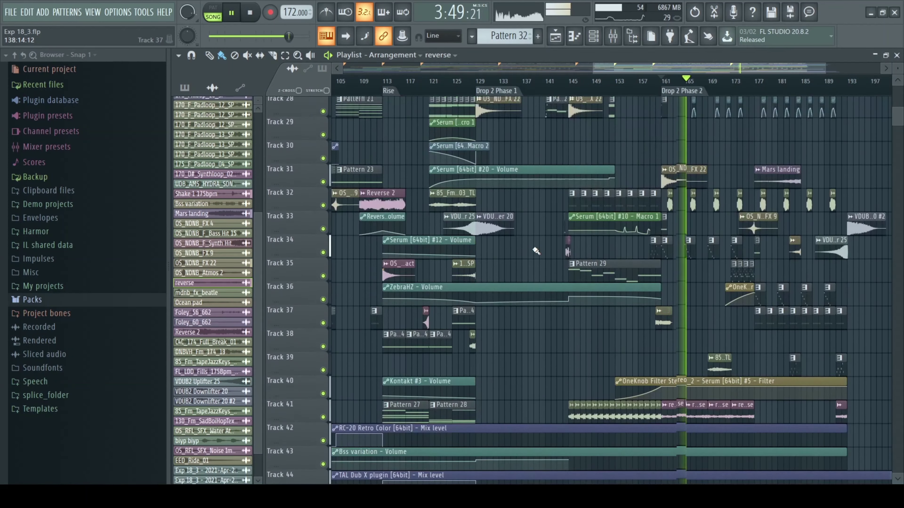
scroll(536, 251, "up", 18)
key("space")
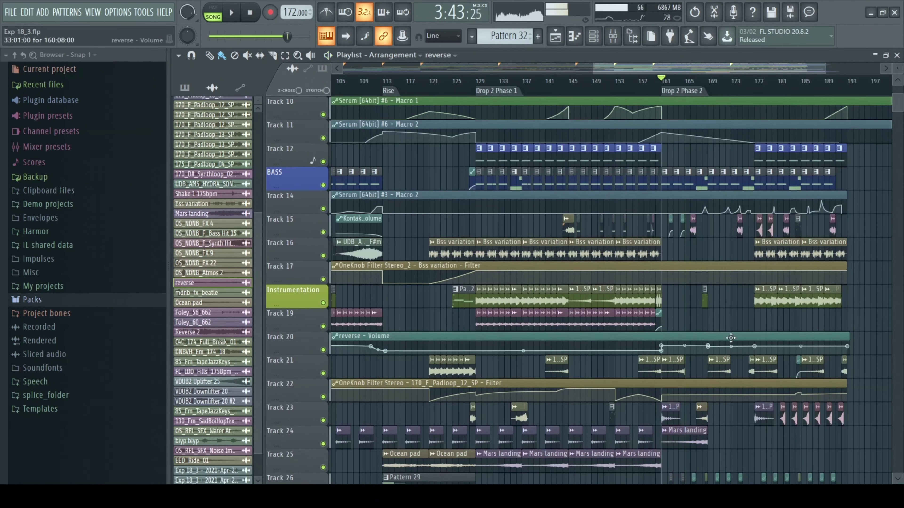
Inspect the channel settings of the reversed 170_F_Padloop_12_SP clip on Track 21 and close them
double_click(725, 364)
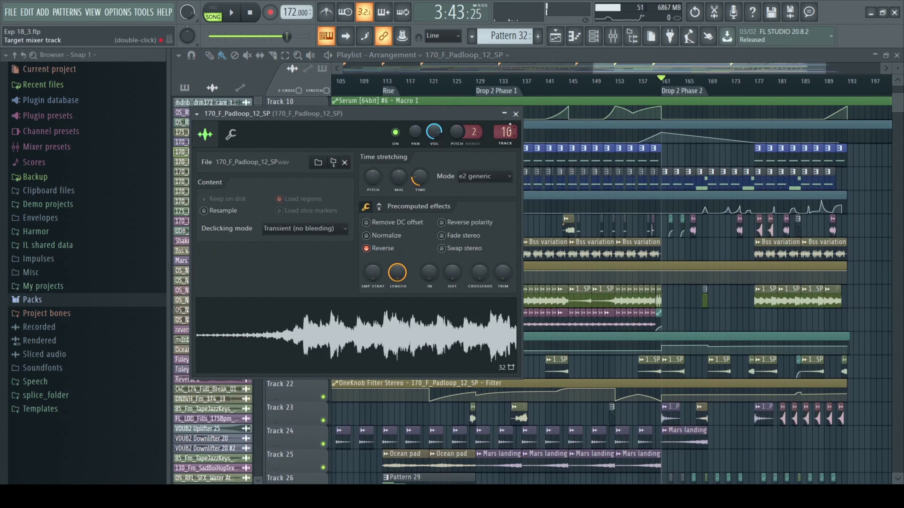
left_click(516, 114)
scroll(574, 357, "down", 2)
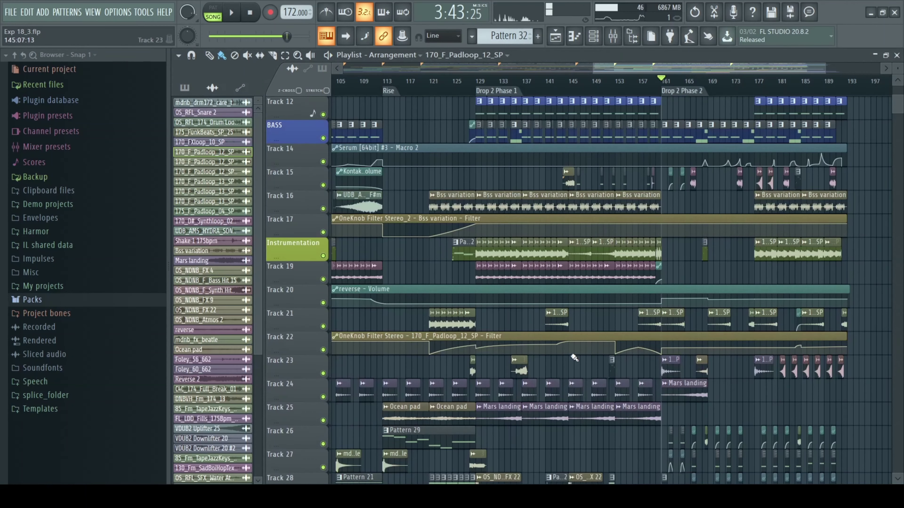
Survey the whole arrangement from the Intro down to Track 52, and refocus the playlist on Drop 2 Phase 2
left_click_drag(593, 68, 342, 69)
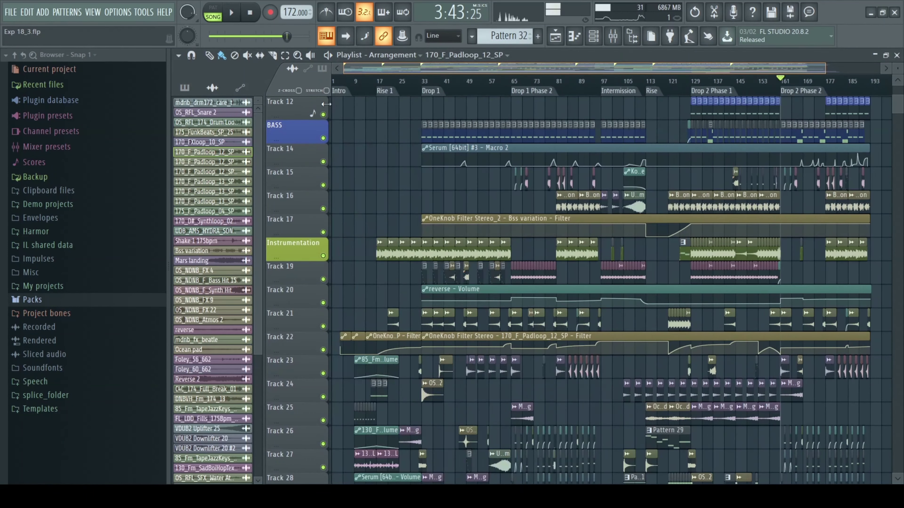
scroll(452, 176, "down", 4)
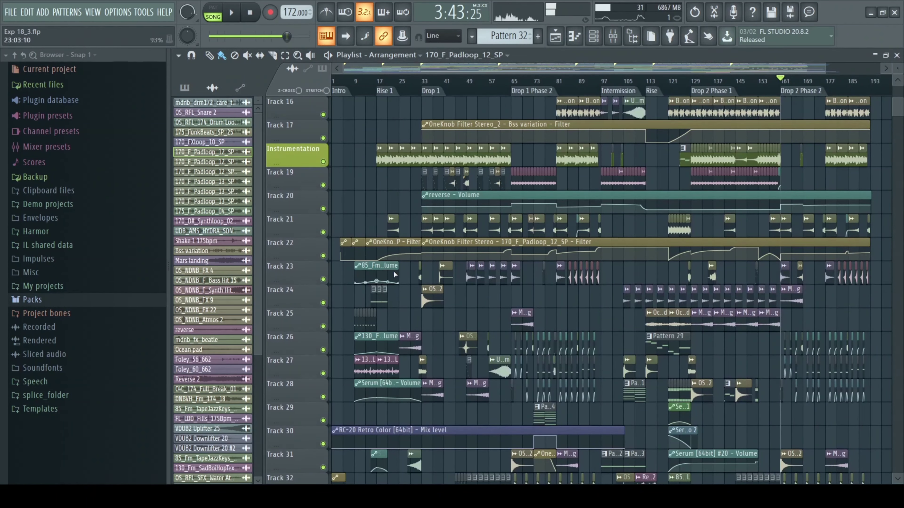
scroll(395, 274, "down", 20)
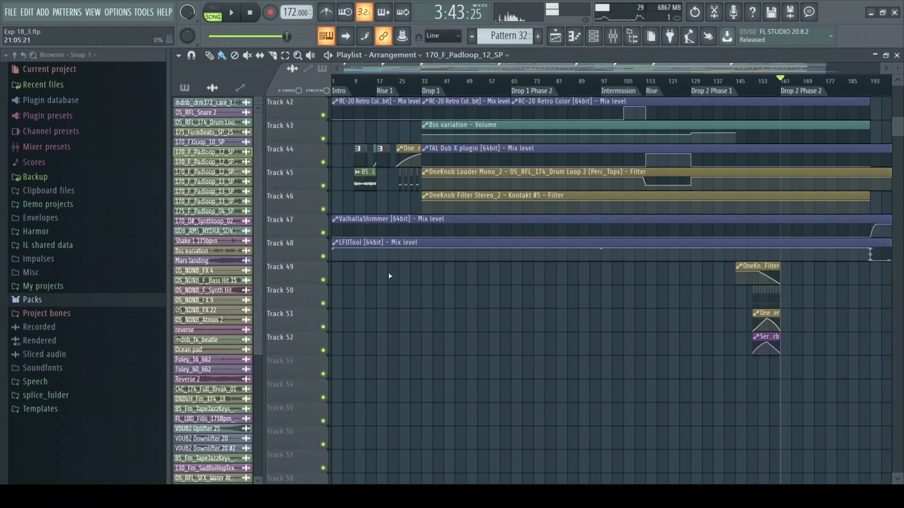
scroll(388, 272, "up", 20)
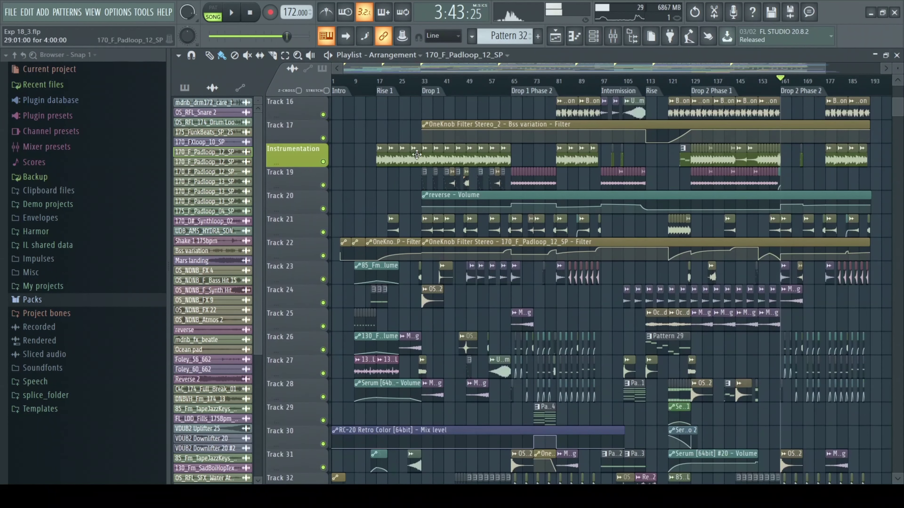
left_click_drag(343, 68, 700, 68)
scroll(526, 201, "down", 5)
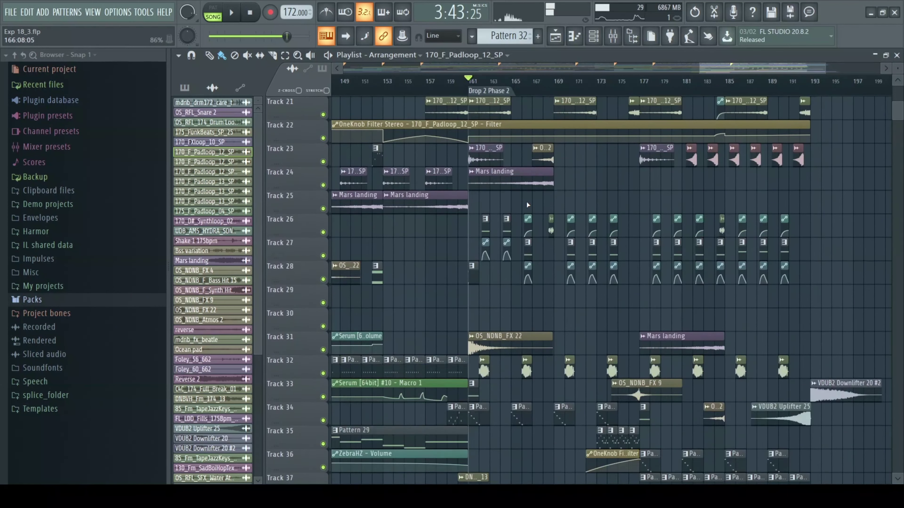
scroll(527, 203, "down", 6)
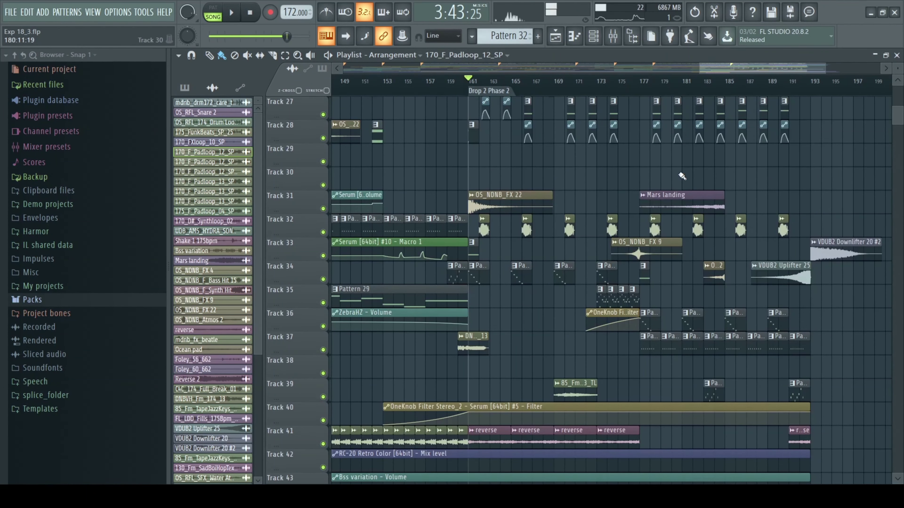
Select Pattern 36 on Track 34 and audition it in pattern mode
left_click(526, 279)
left_click(212, 7)
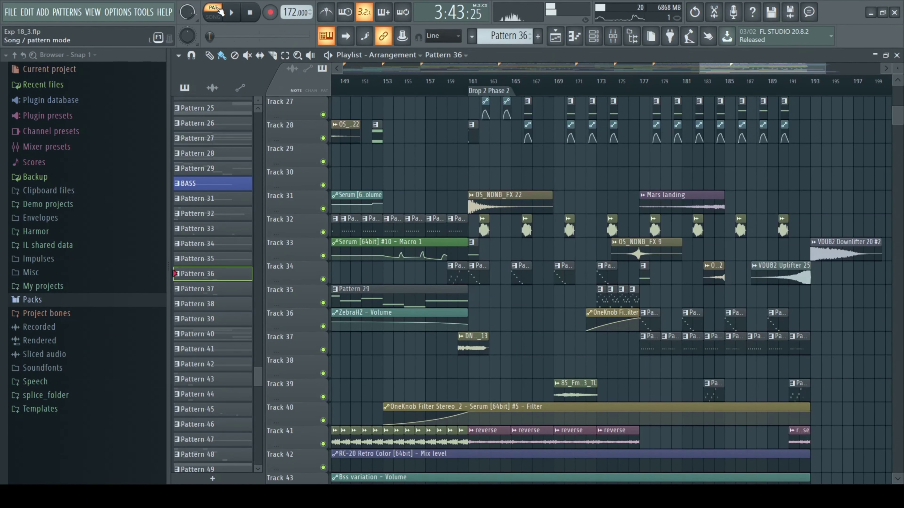
key("space")
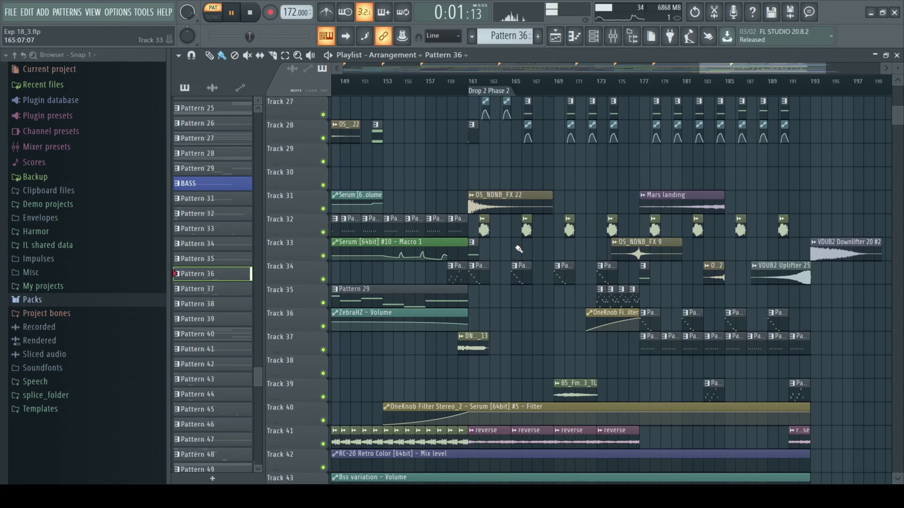
Audition Patterns 12, 36, 13 and 14 from Tracks 35, 36, 37 and 39, and stop playback
scroll(516, 250, "down", 2)
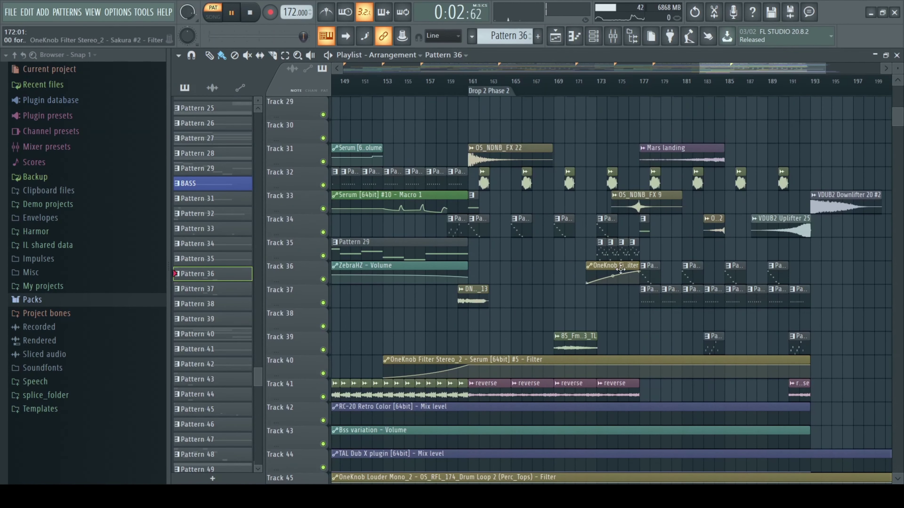
left_click(625, 254)
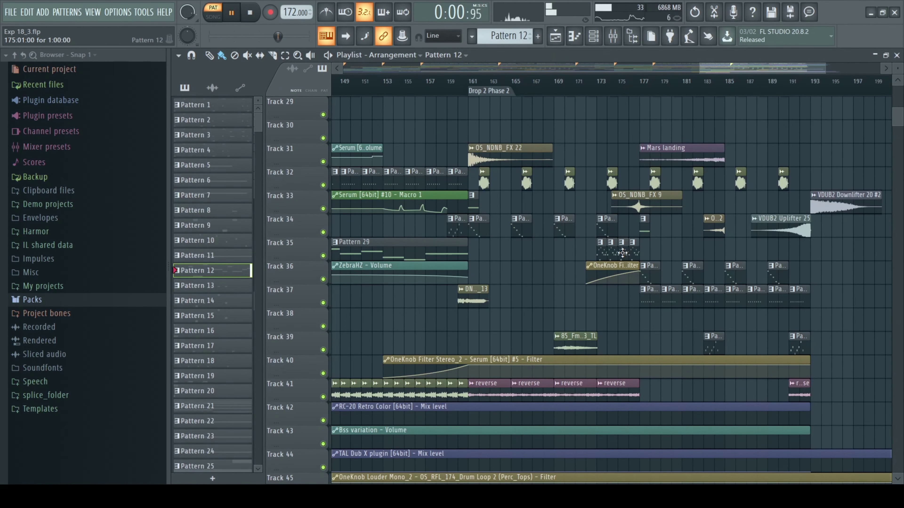
scroll(619, 253, "down", 2)
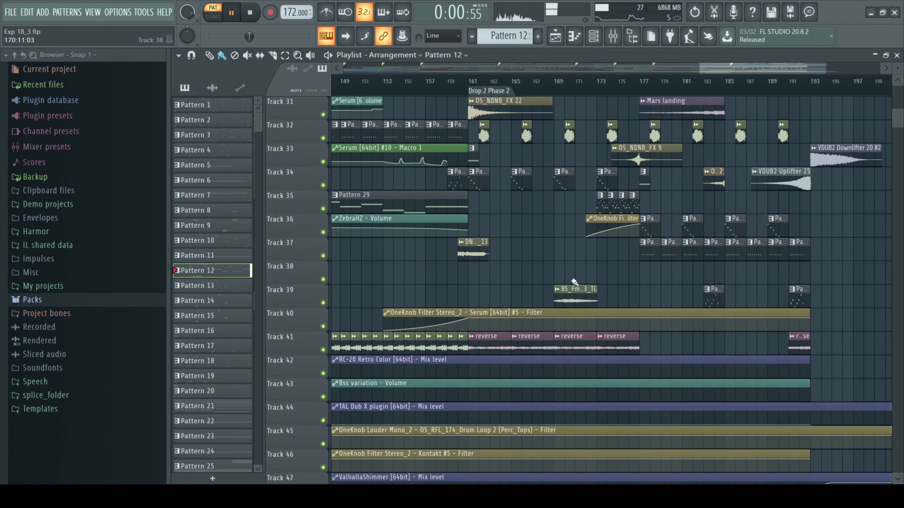
left_click(650, 225)
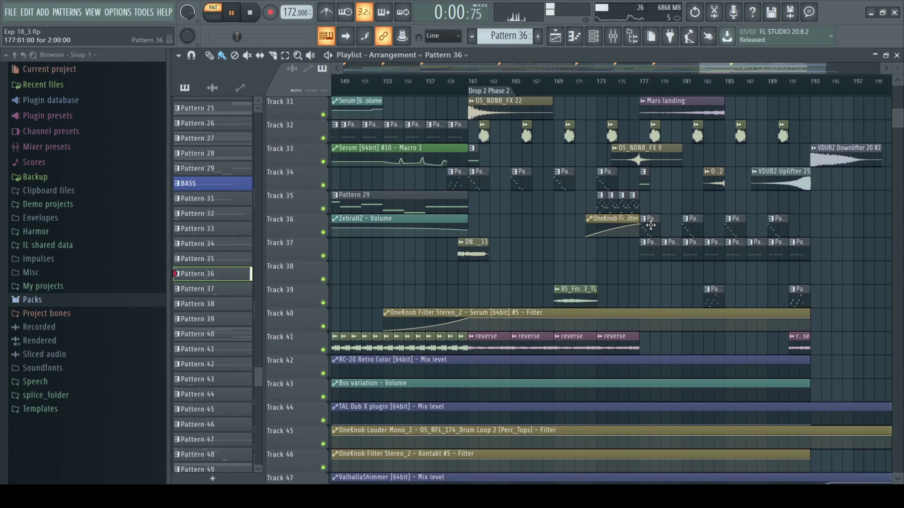
left_click(651, 251)
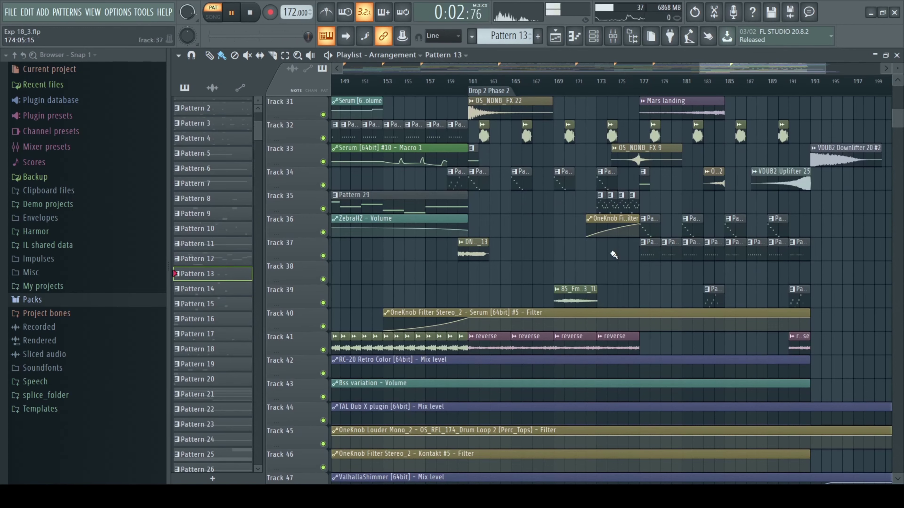
left_click(716, 299)
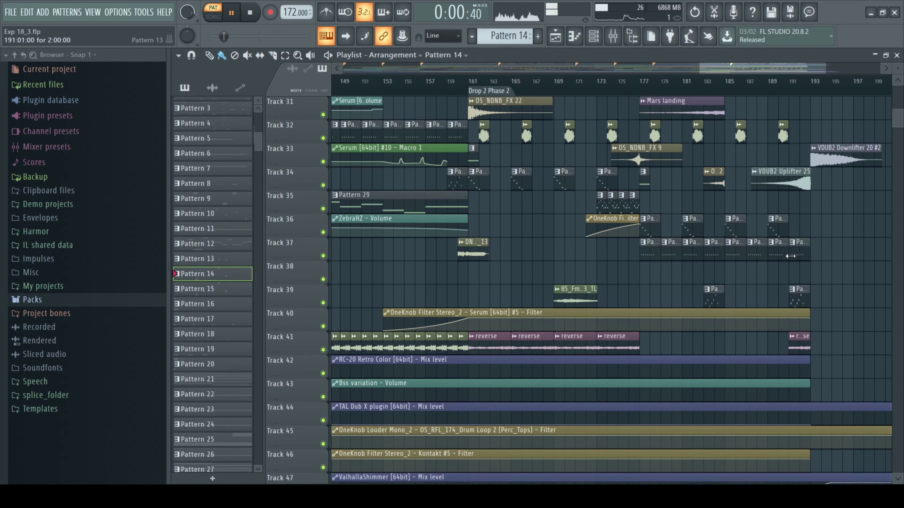
scroll(679, 294, "down", 1)
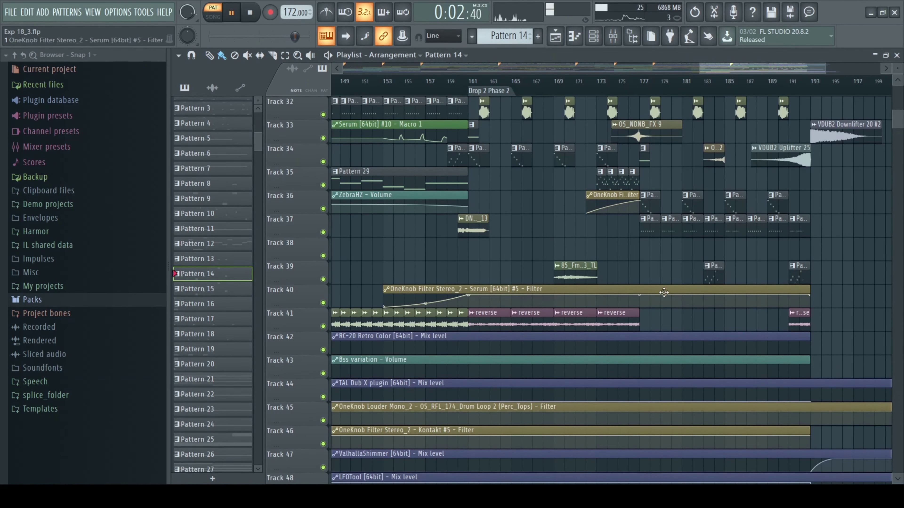
key("space")
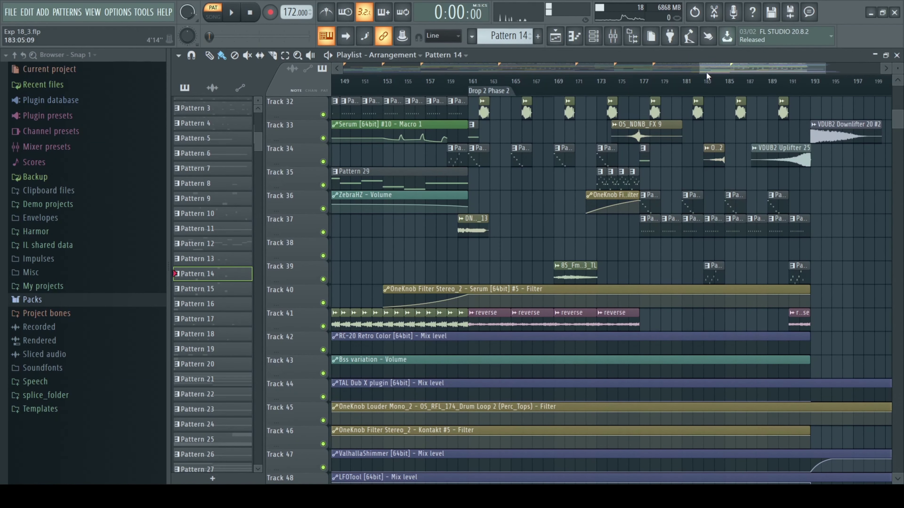
Compare the automation clips on Tracks 40 to 52 across the full song with those in Drop 2
left_click_drag(706, 72, 343, 71)
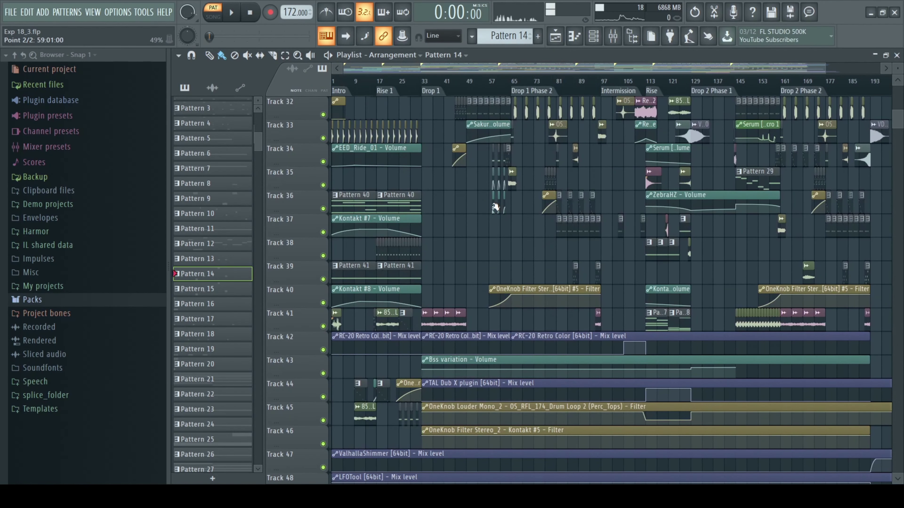
scroll(495, 209, "down", 10)
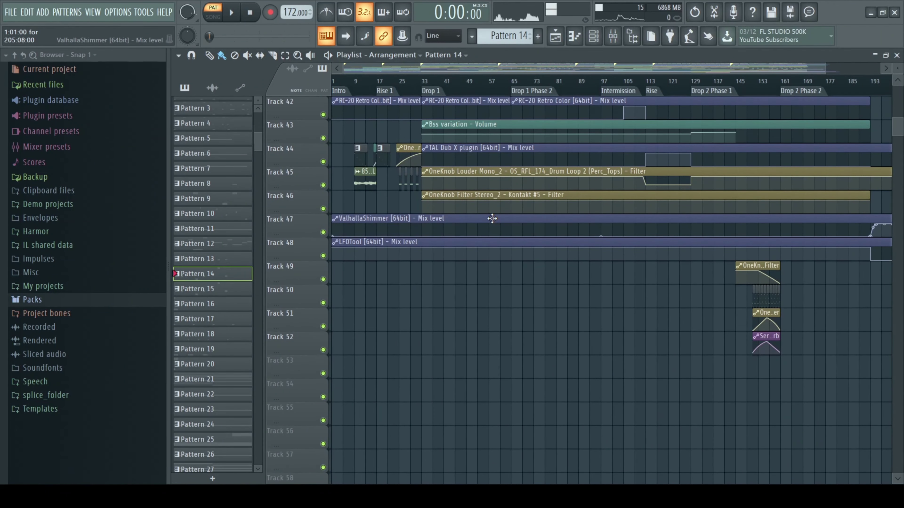
scroll(492, 218, "down", 2)
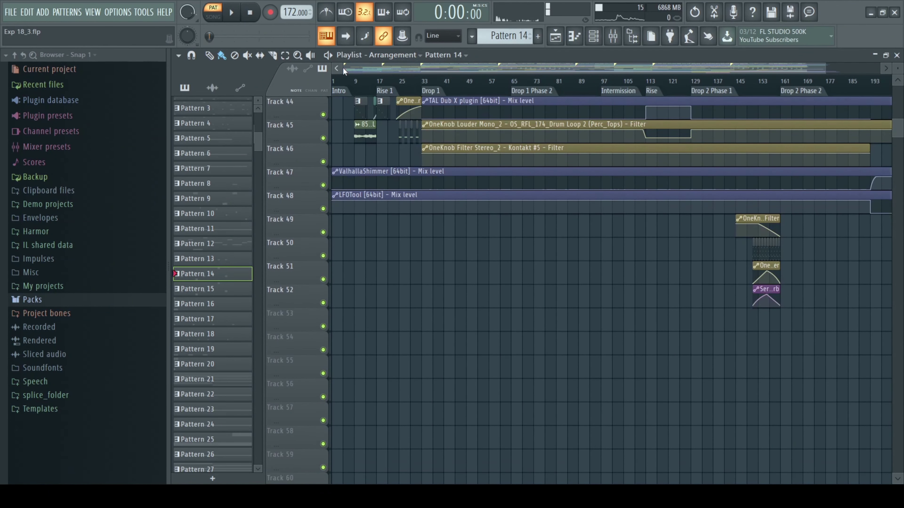
left_click_drag(343, 67, 627, 67)
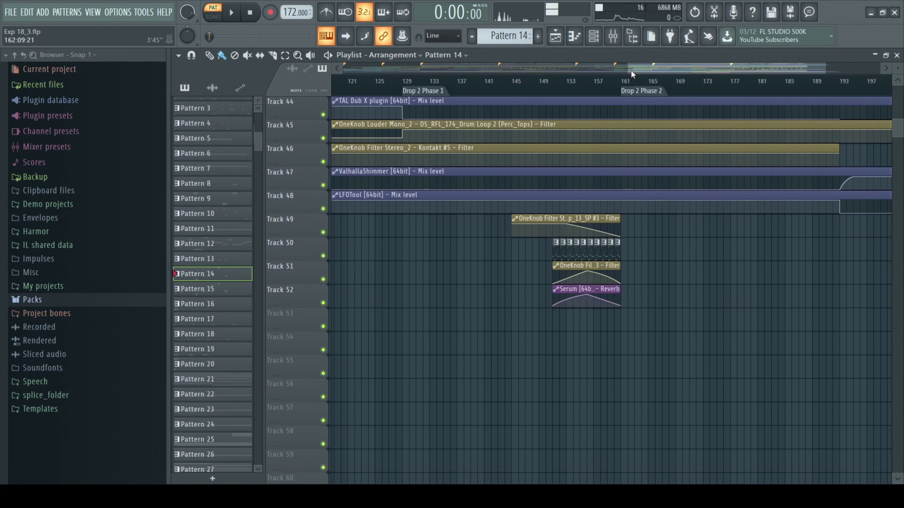
left_click_drag(628, 71, 334, 68)
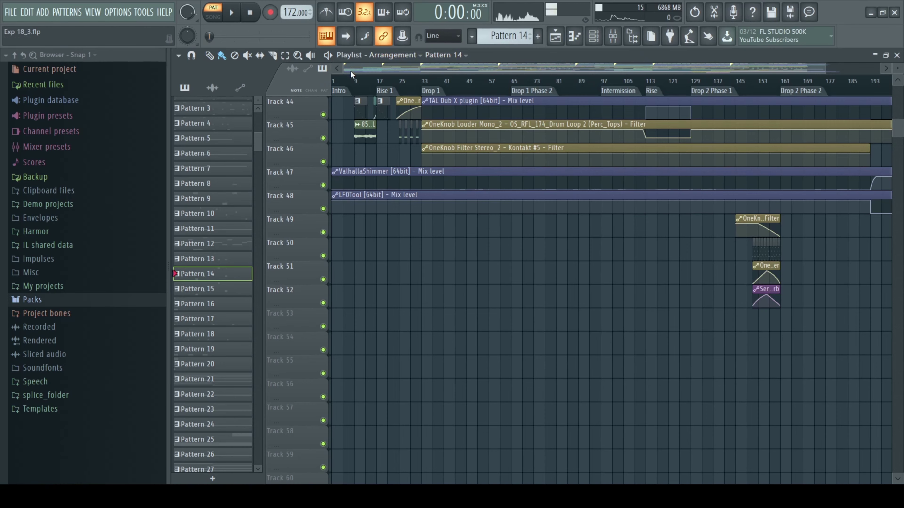
left_click_drag(341, 68, 625, 68)
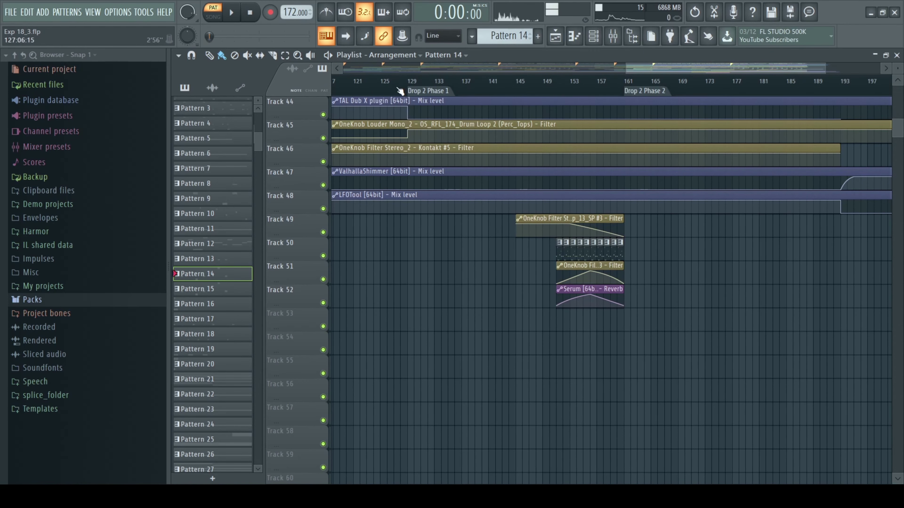
Play the song from bar 151 with only Tracks 49 to 52 enabled
left_click(556, 82)
key("space")
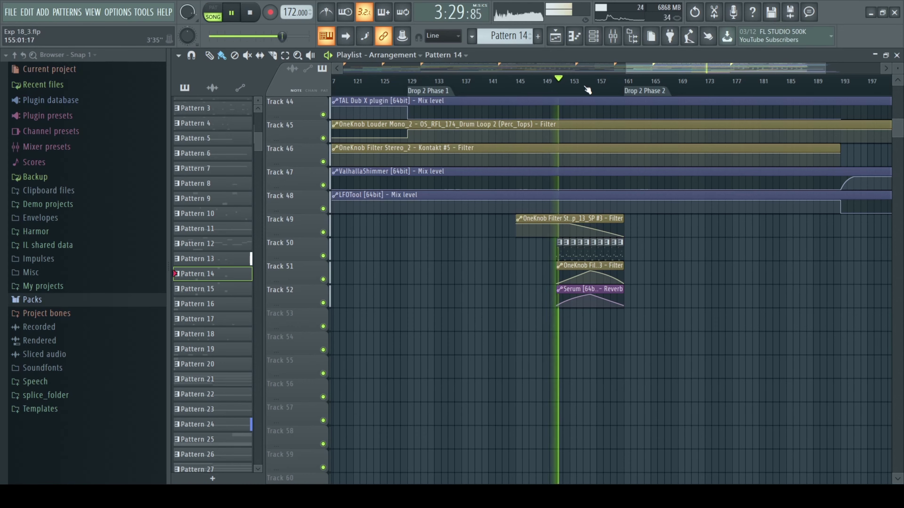
left_click(323, 256, "ctrl")
left_click(323, 279)
left_click(324, 303)
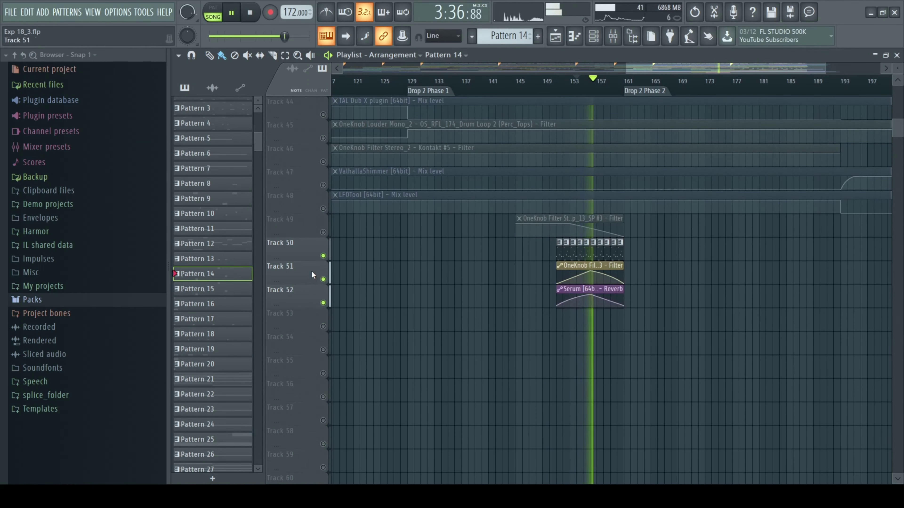
left_click(323, 232)
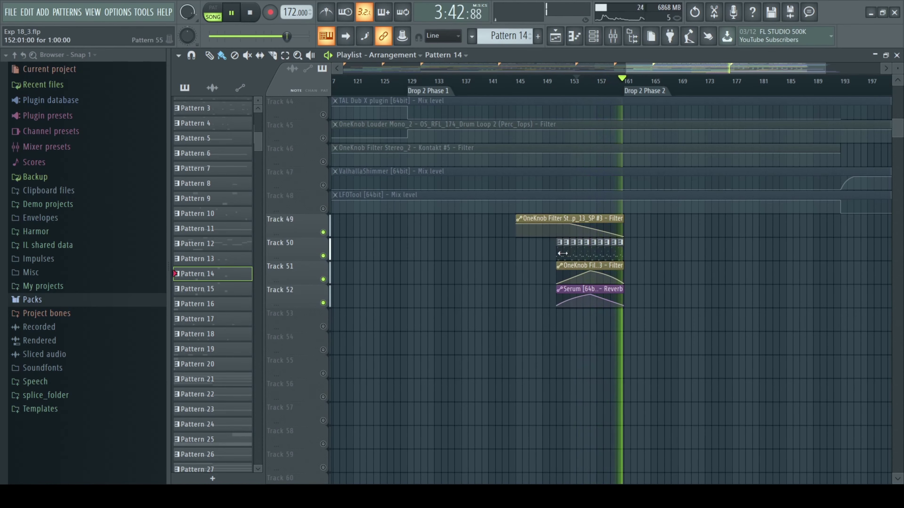
Close the playlist and open the Sakura #4 instrument from the channel rack to examine its settings
left_click(897, 55)
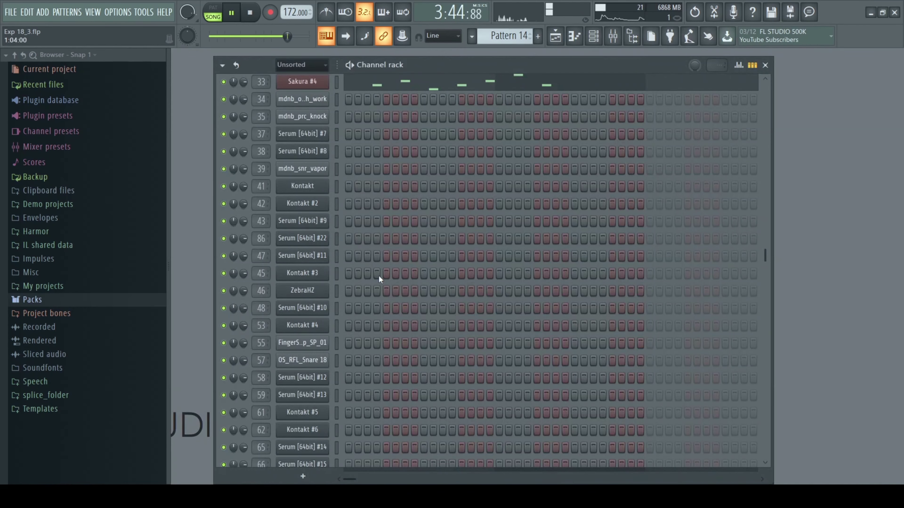
scroll(378, 279, "up", 6)
left_click(313, 292)
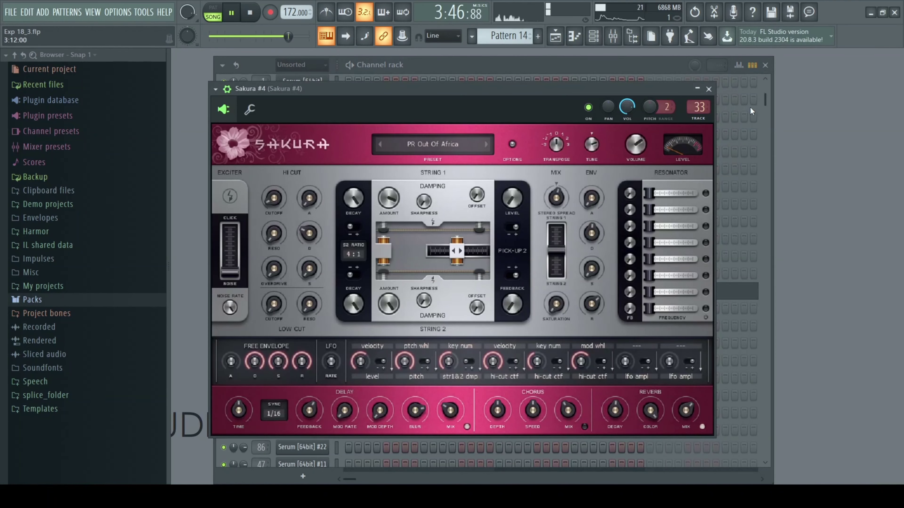
Return to the playlist and replay the isolated Tracks 49 to 52 from bar 151
left_click(555, 35)
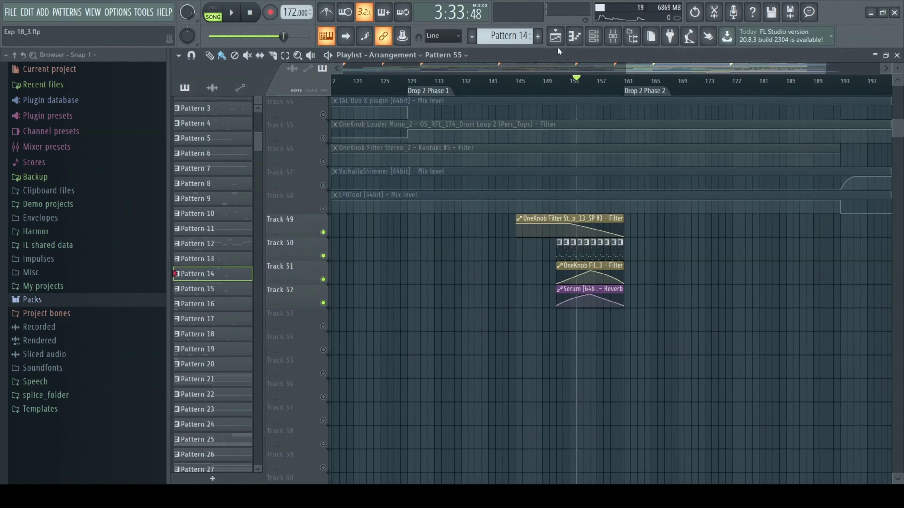
left_click(557, 79)
key("space")
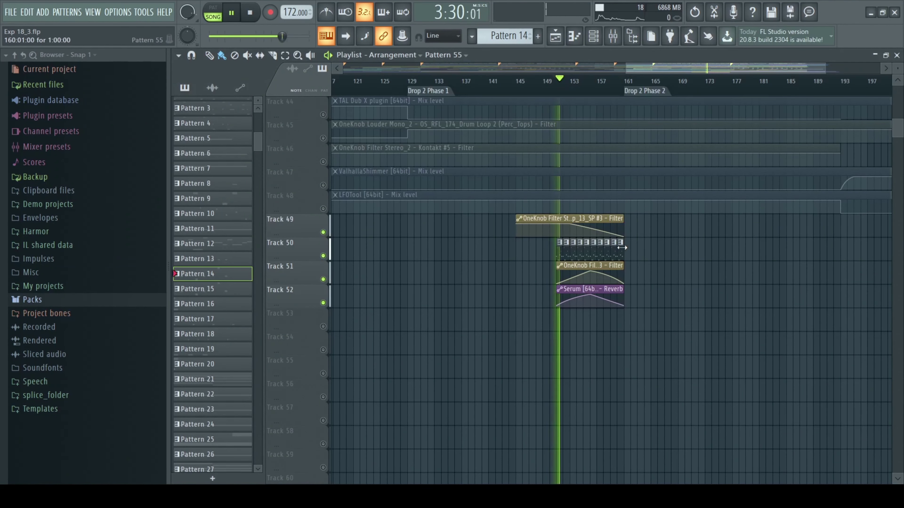
Select the Track 50 pattern and open its Serum #23 instrument from the channel rack, then pause playback
left_click(611, 253)
left_click(897, 55)
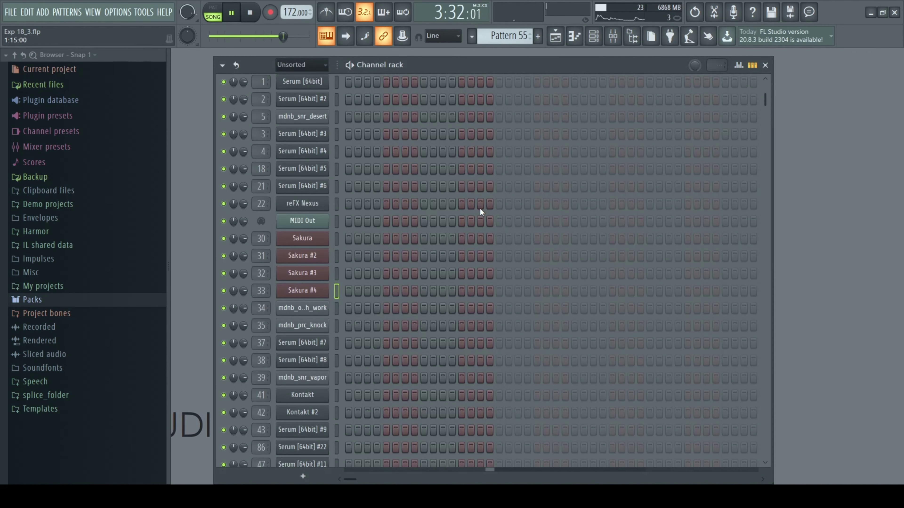
scroll(485, 269, "down", 10)
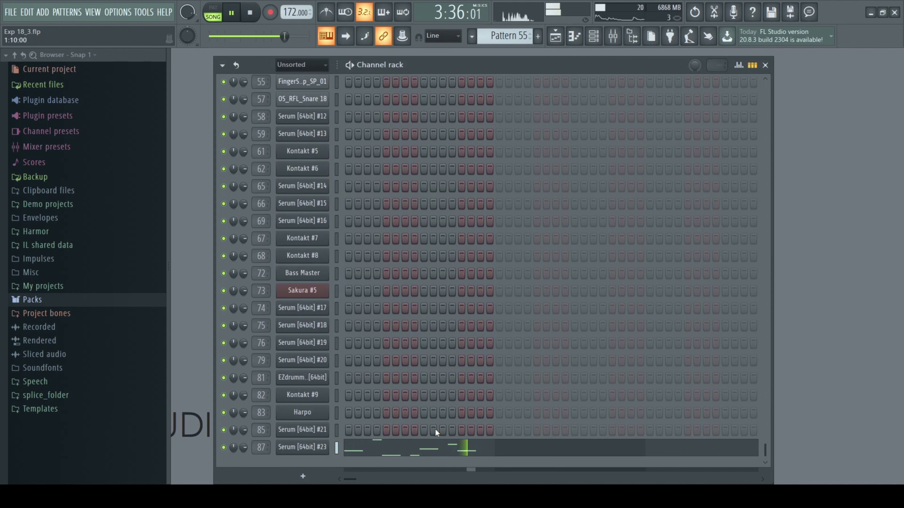
left_click(373, 429)
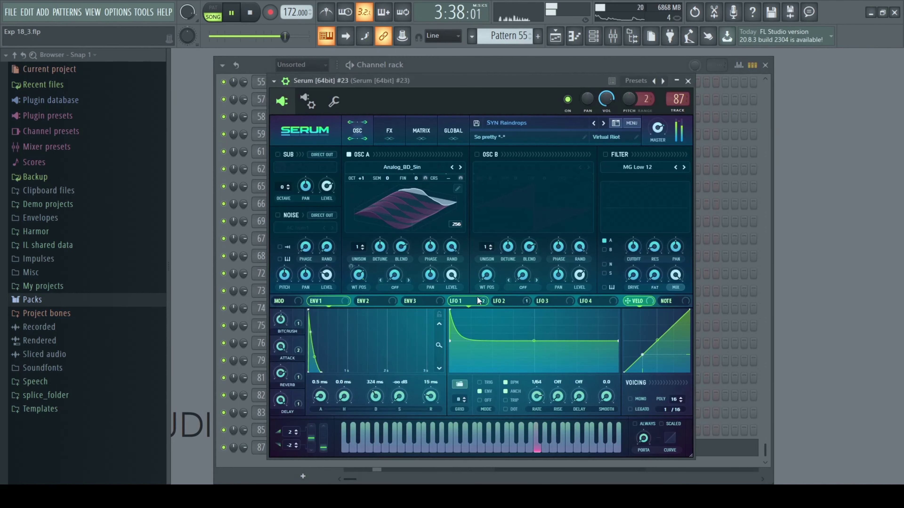
left_click(232, 13)
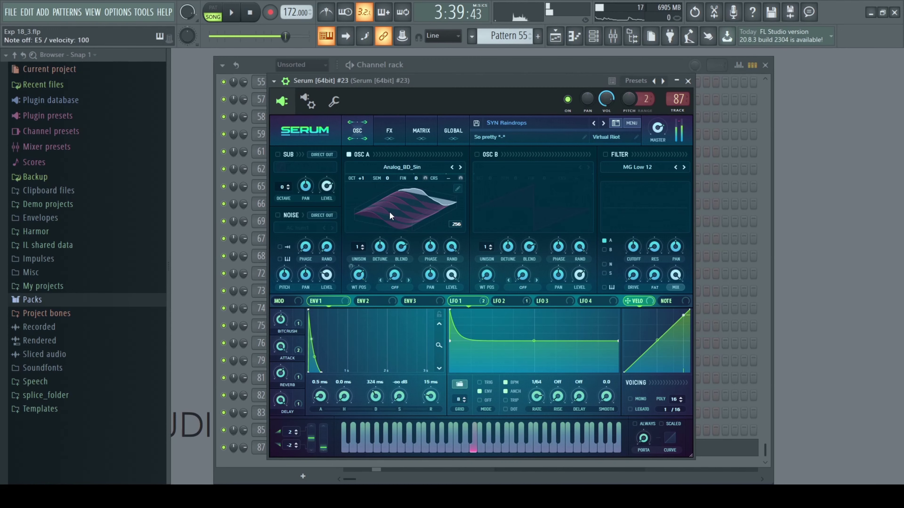
Examine the effects, LFO modulation and macro assignments of the SYN Raindrops patch in Serum #23
left_click(388, 134)
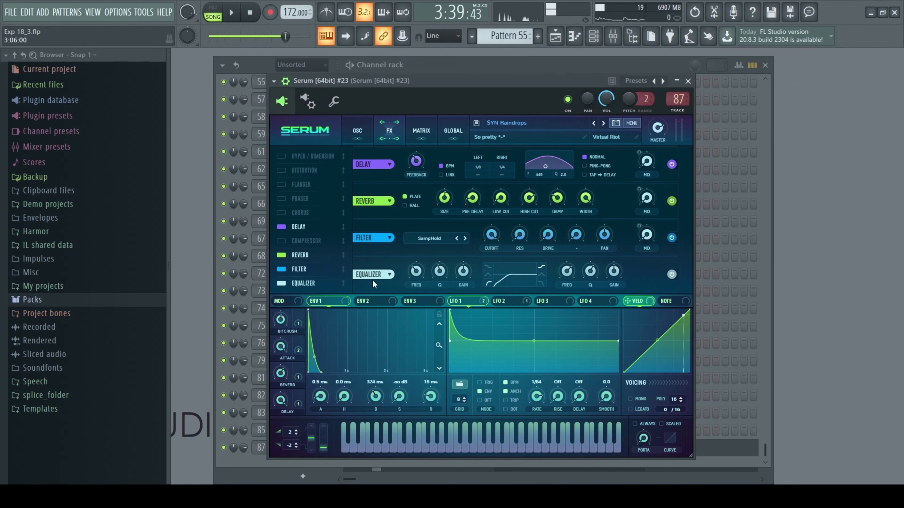
left_click(356, 122)
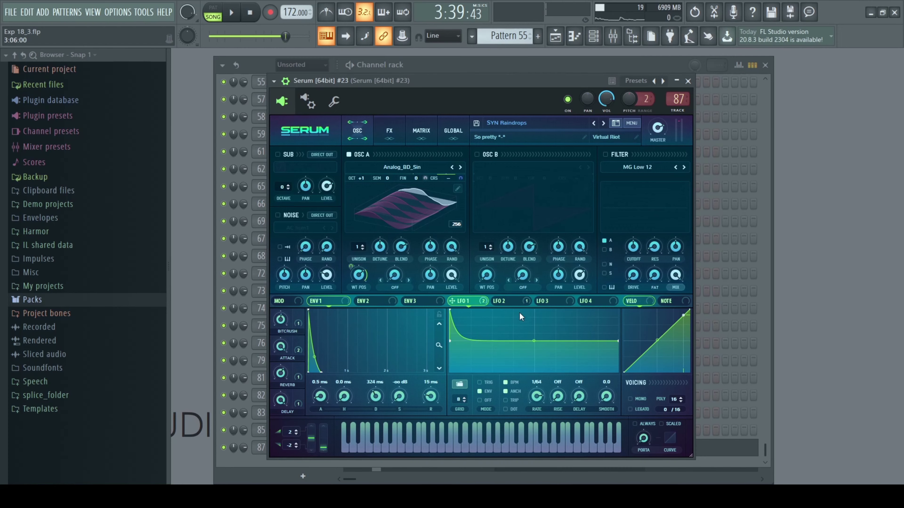
left_click(509, 302)
left_click(449, 300)
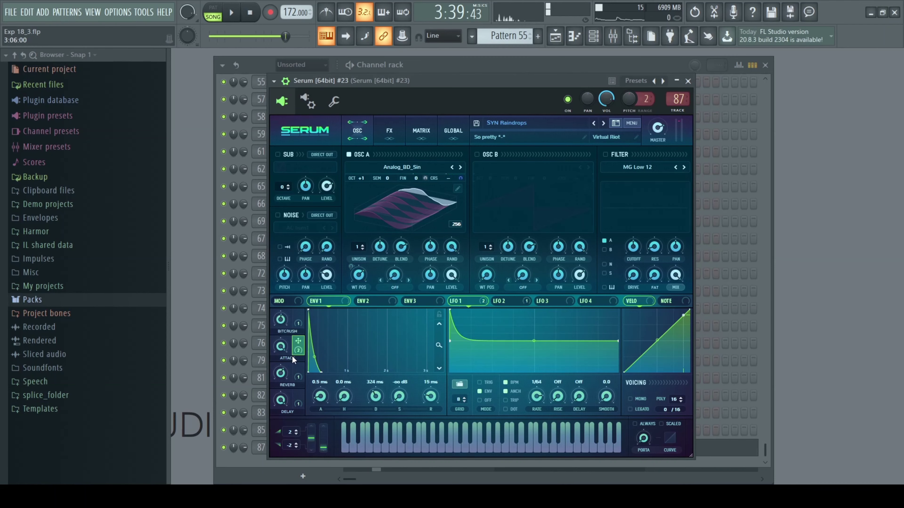
left_click(391, 129)
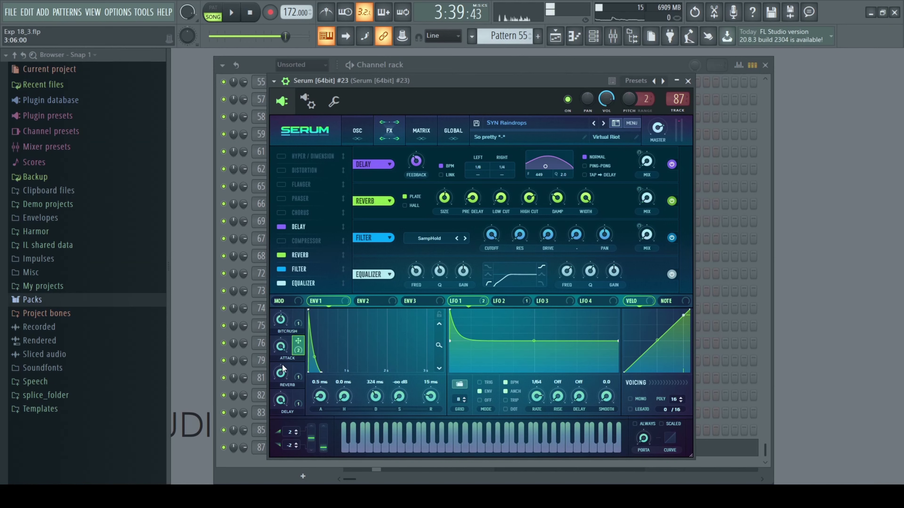
left_click_drag(298, 370, 646, 200)
left_click(357, 130)
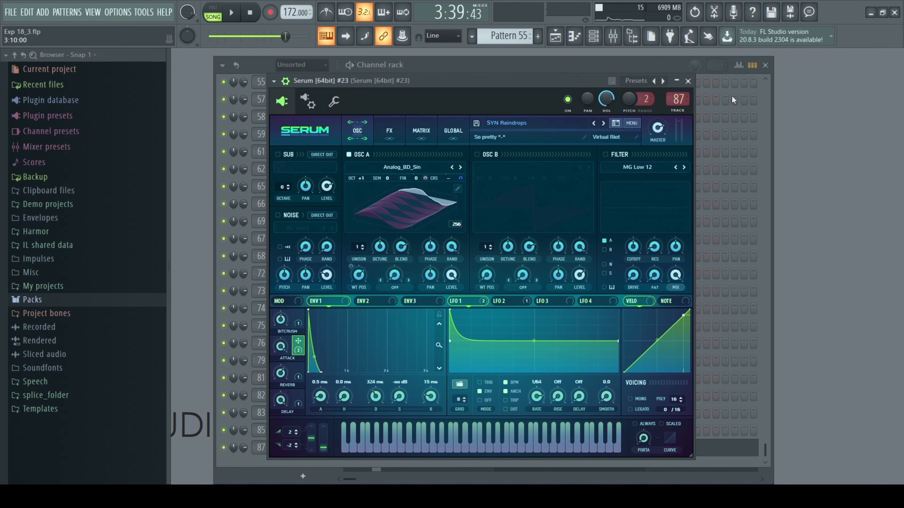
Close Serum #23 and check the effects on its mixer insert
left_click(688, 81)
left_click(613, 35)
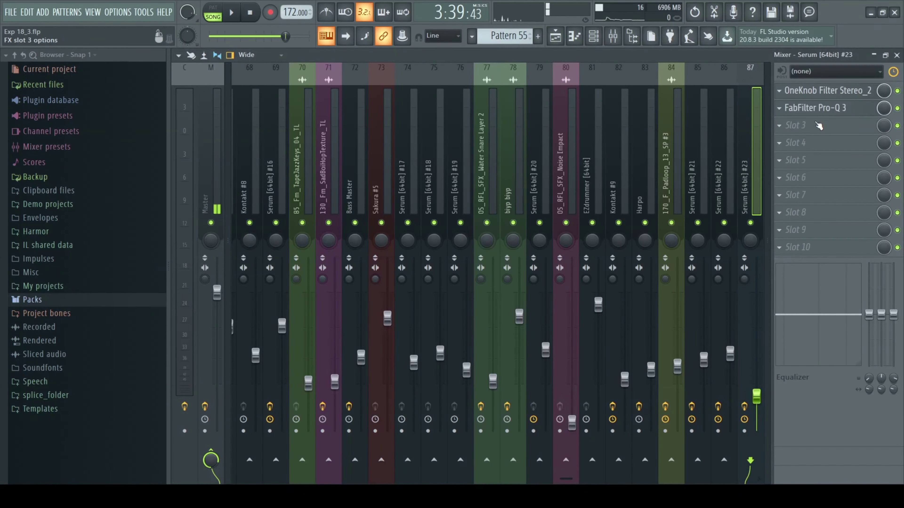
left_click(896, 55)
Return to the playlist, select bars 151 to 161 and briefly play the isolated Tracks 49 to 52
left_click(556, 35)
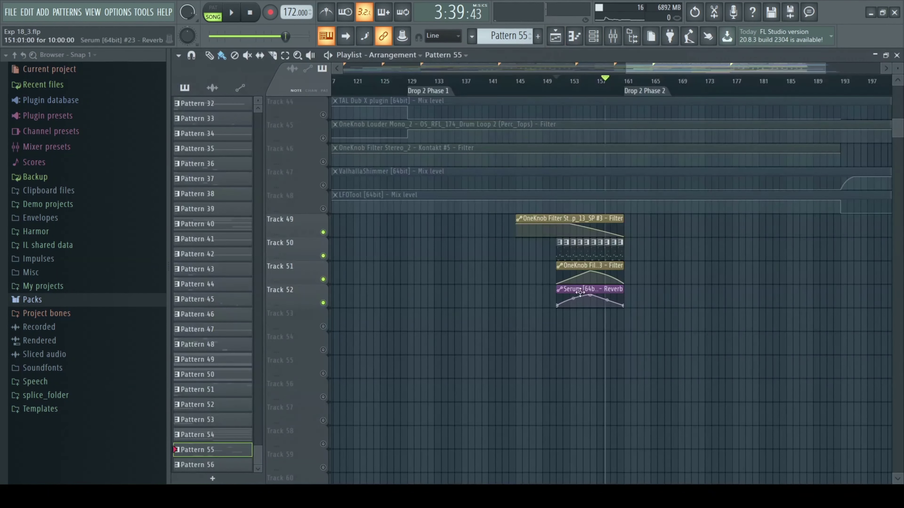
left_click_drag(557, 85, 630, 89)
key("space")
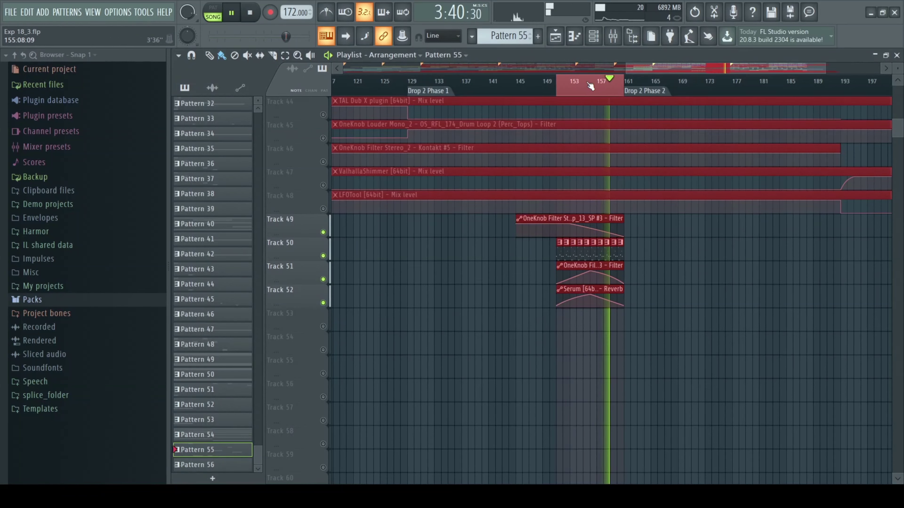
key("space")
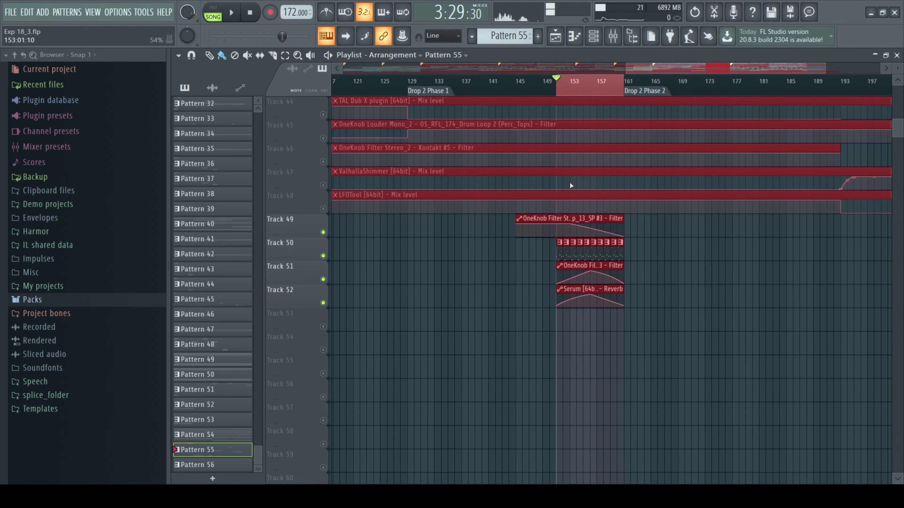
Show the full song in the playlist, re-enable all tracks and clear the time selection
left_click_drag(824, 68, 881, 69)
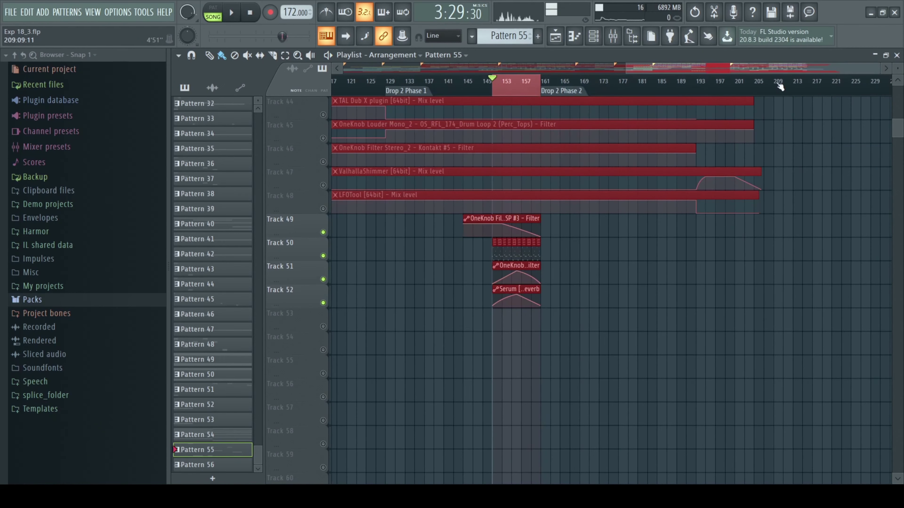
left_click_drag(630, 71, 445, 185)
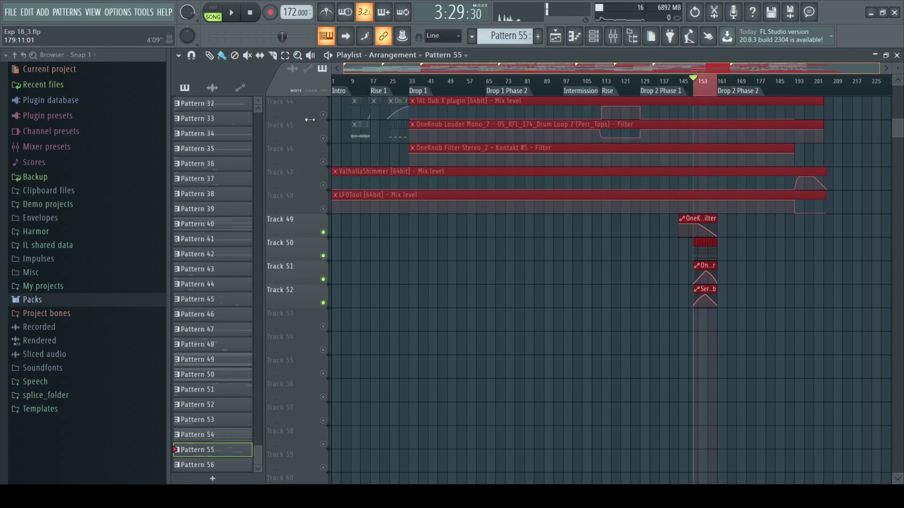
scroll(383, 238, "up", 8)
scroll(377, 240, "up", 4)
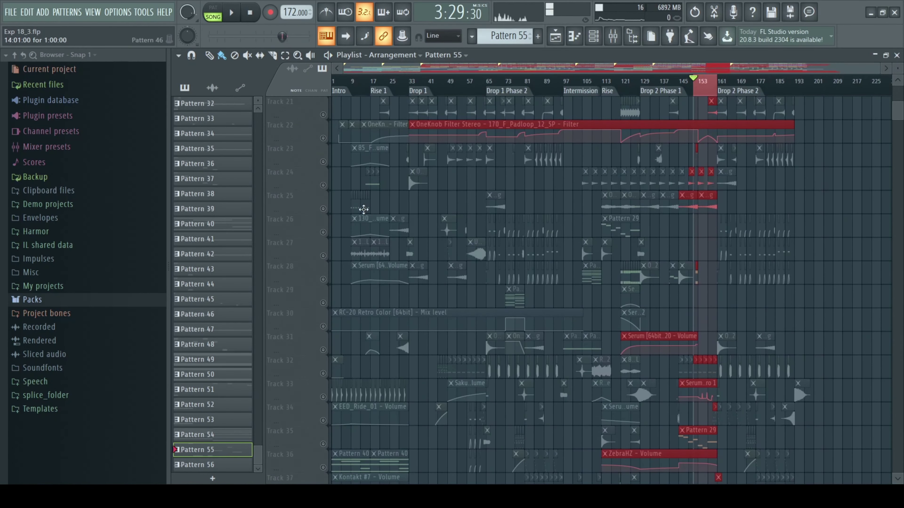
scroll(341, 161, "up", 10)
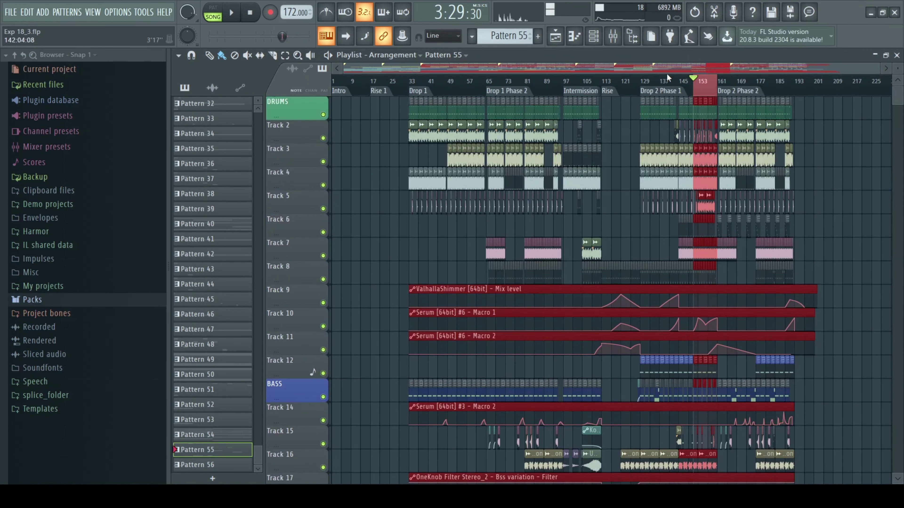
left_click(686, 81)
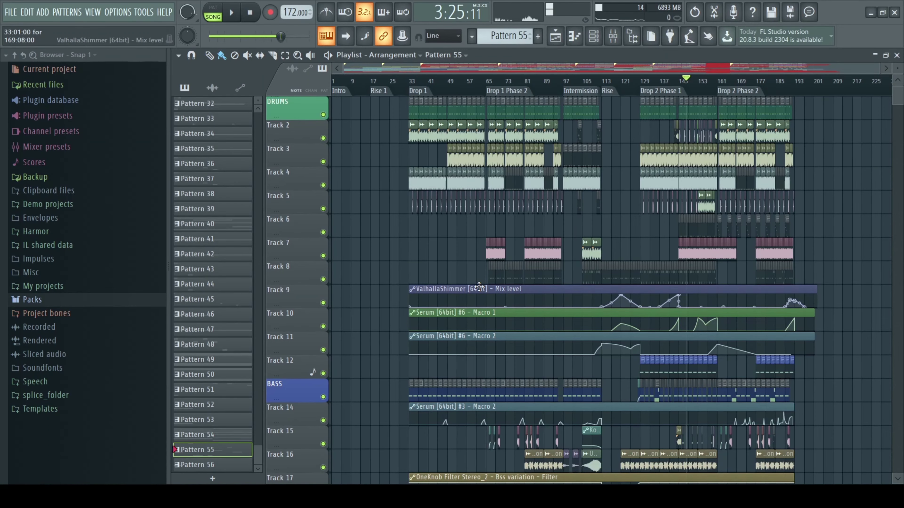
Review the full arrangement from the drum and bass tracks down through the instrumentation and automation tracks
scroll(416, 275, "down", 6)
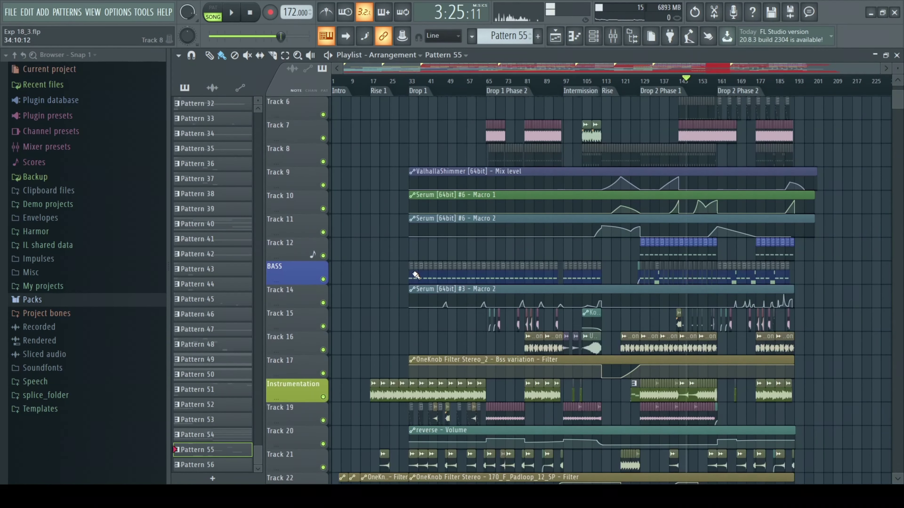
scroll(416, 277, "down", 2)
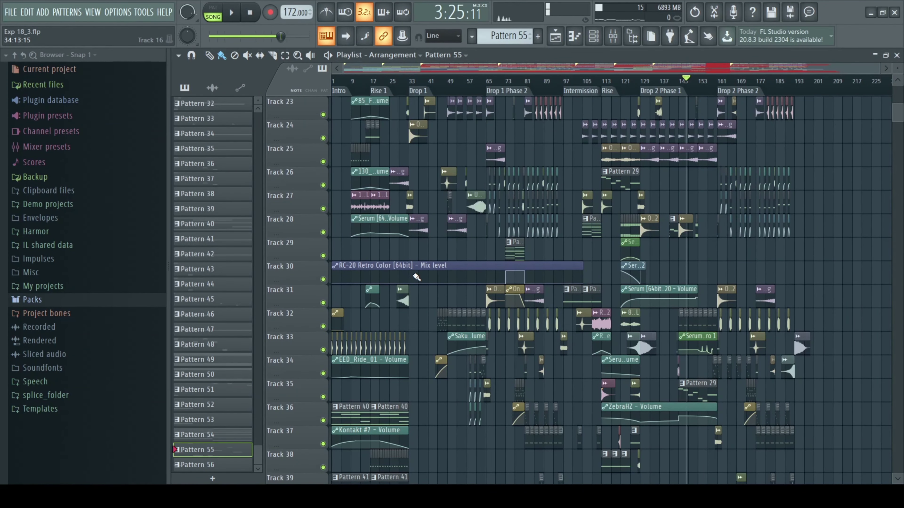
scroll(414, 280, "down", 2)
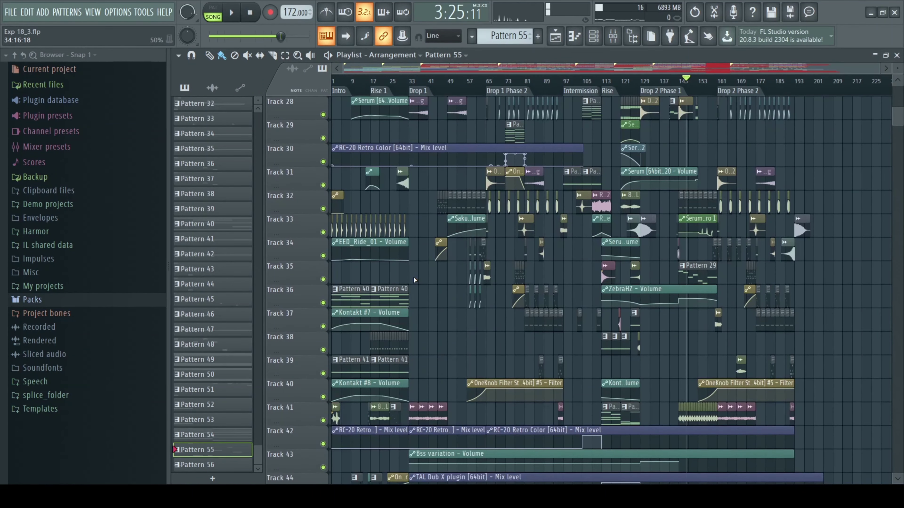
scroll(413, 276, "up", 10)
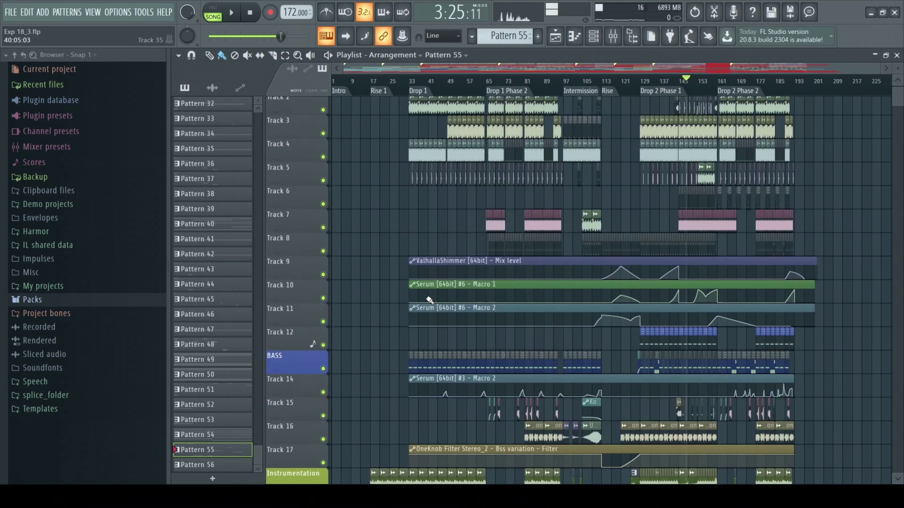
scroll(429, 300, "up", 1)
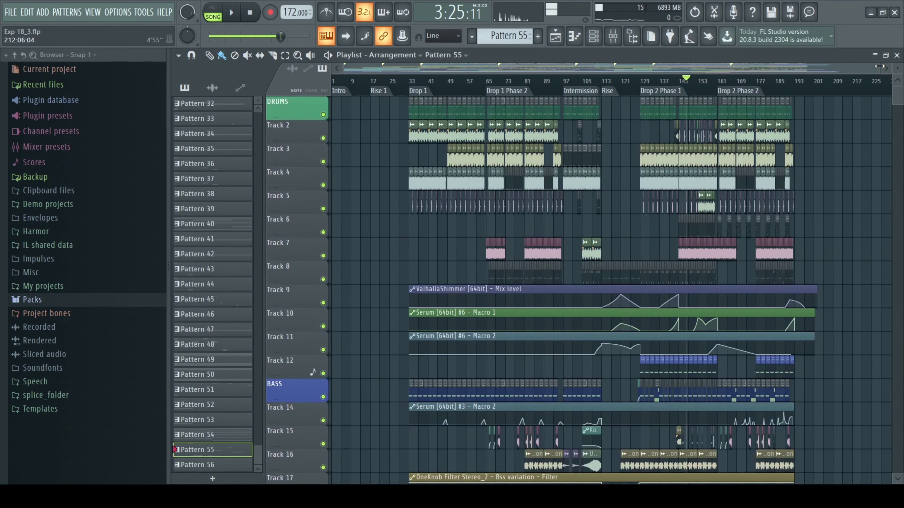
left_click_drag(880, 66, 832, 66)
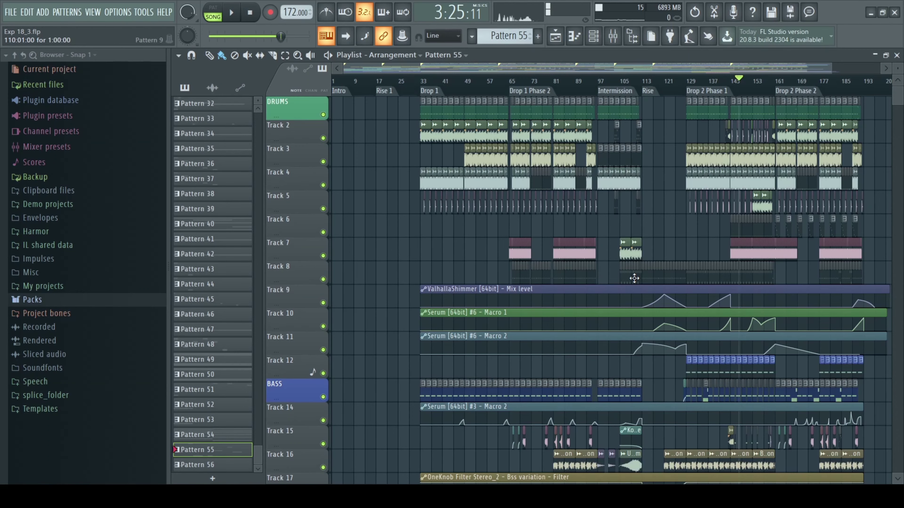
scroll(635, 278, "down", 6)
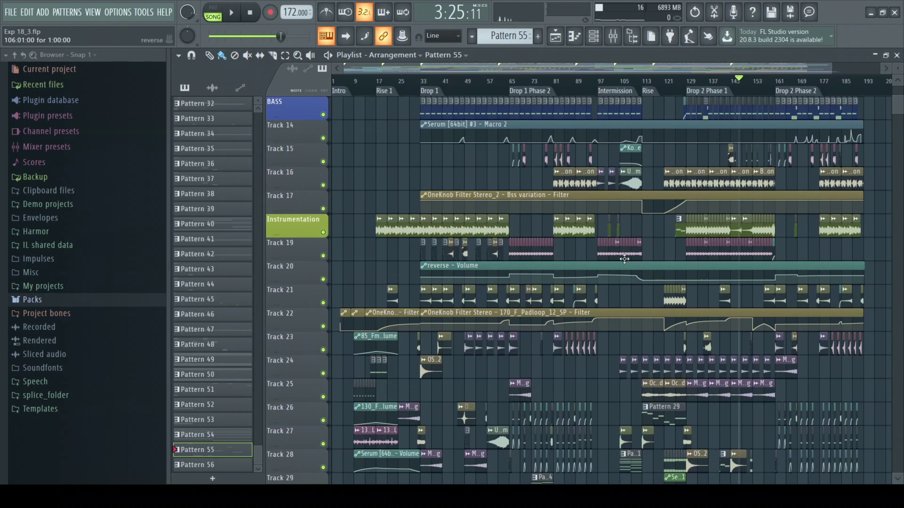
Open the mixer and examine the FabFilter Pro-C 2 compressor settings on the Drum BUS
left_click(612, 36)
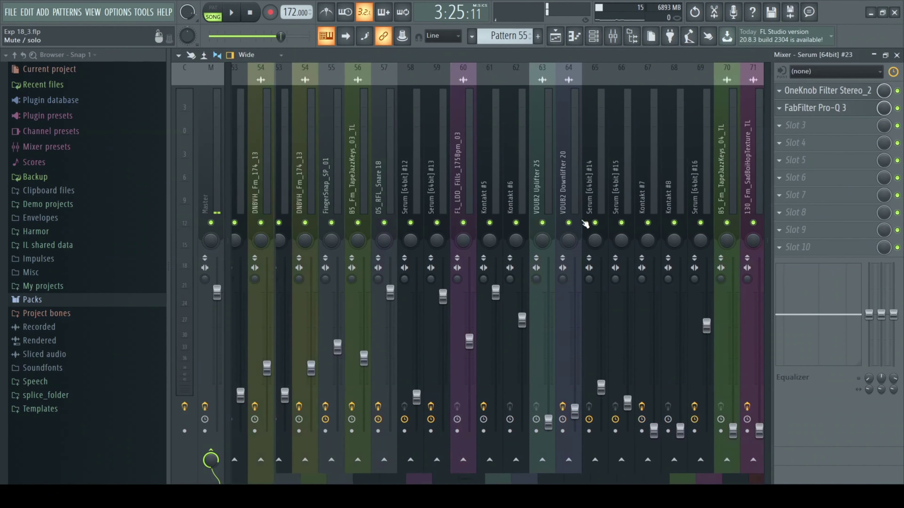
scroll(586, 223, "left", 15)
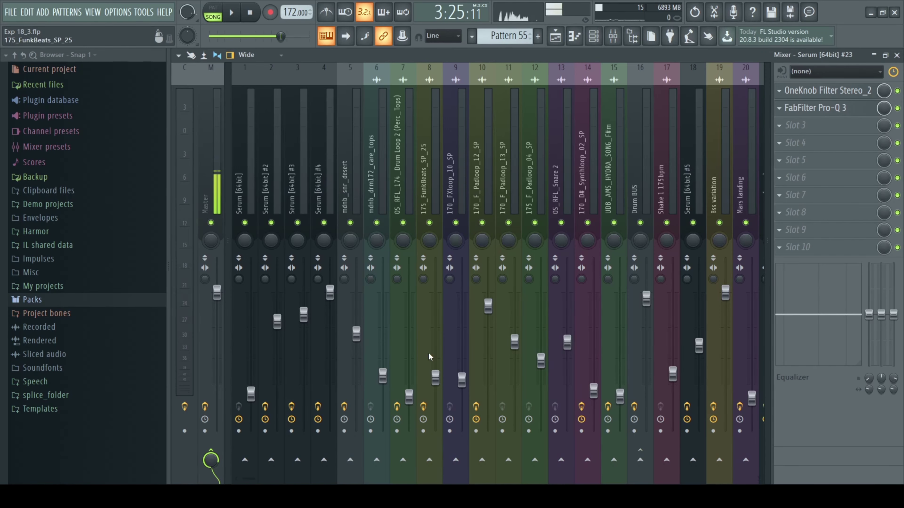
left_click(648, 178)
left_click(844, 89)
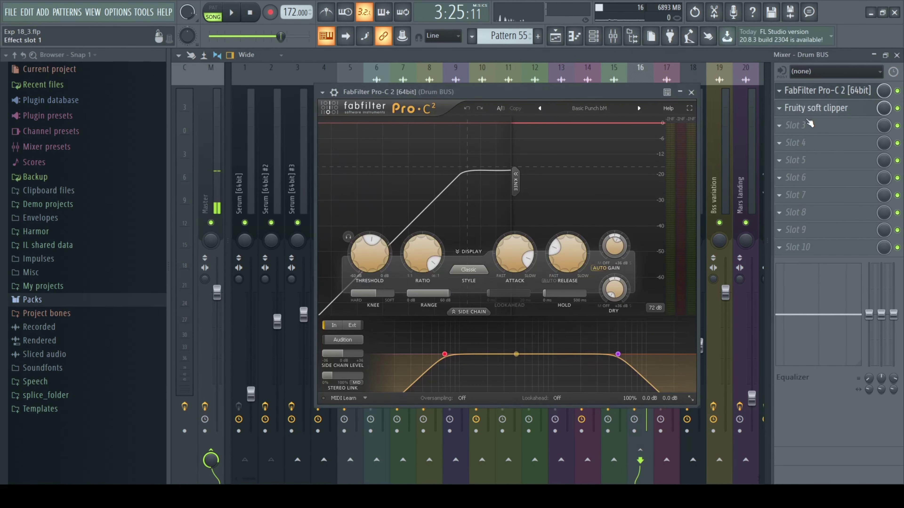
left_click_drag(512, 93, 434, 108)
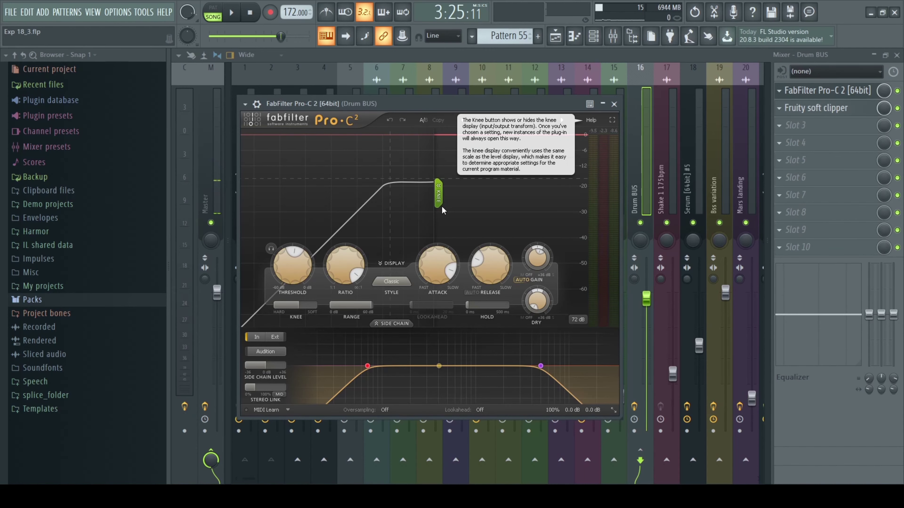
left_click_drag(488, 110, 538, 125)
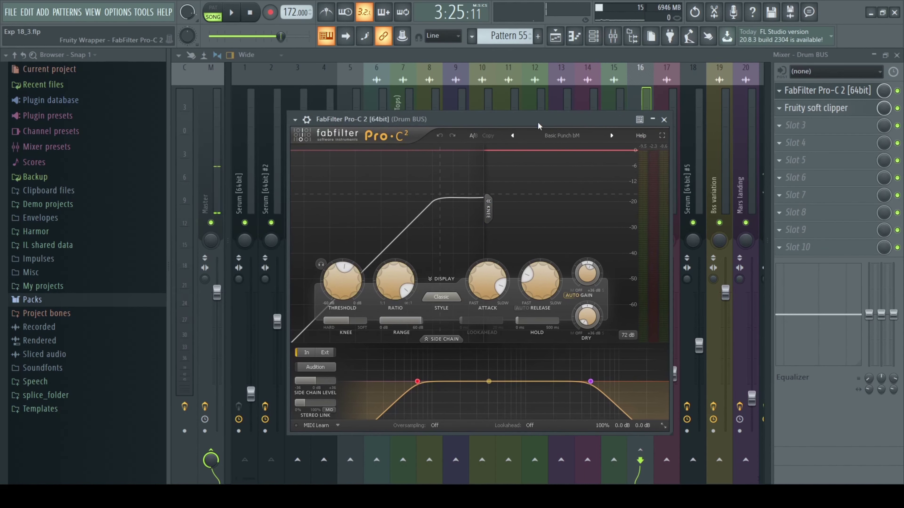
left_click(664, 120)
Examine the Fruity soft clipper on the Drum BUS and close it
left_click(815, 108)
left_click_drag(353, 145, 399, 146)
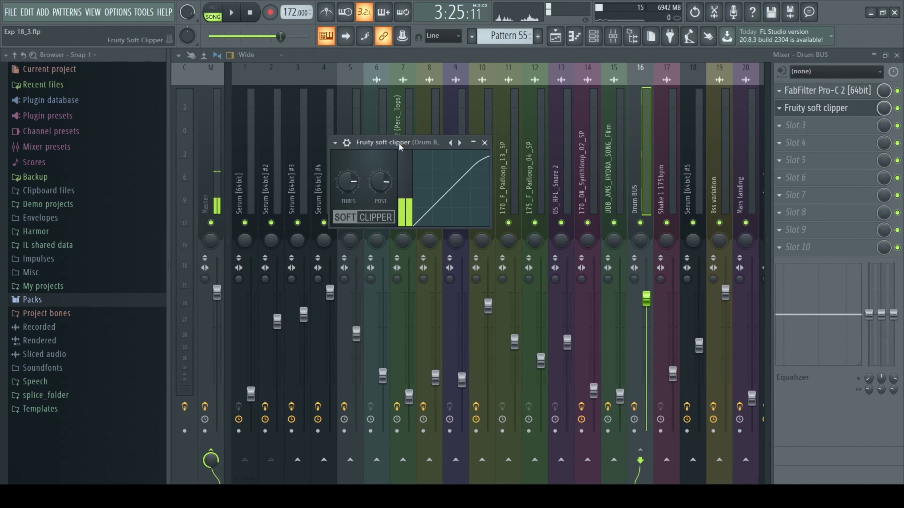
left_click(484, 143)
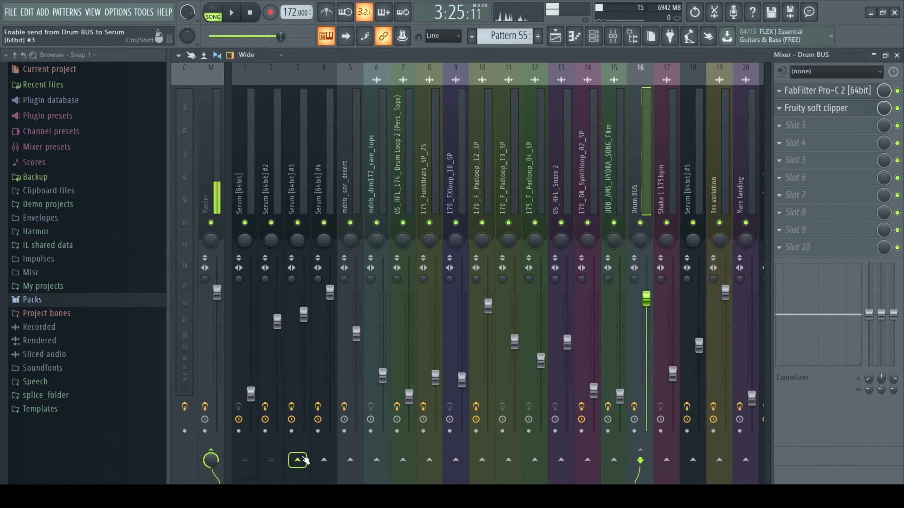
Browse the mixer inserts and select the 175_FunkBeats_SP_25 track to view its effect chain
left_click_drag(249, 479, 284, 482)
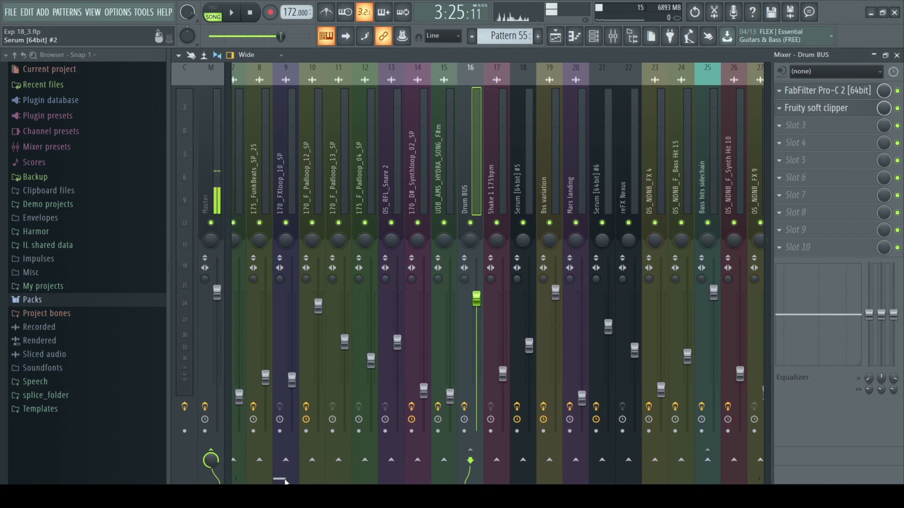
left_click_drag(285, 481, 244, 480)
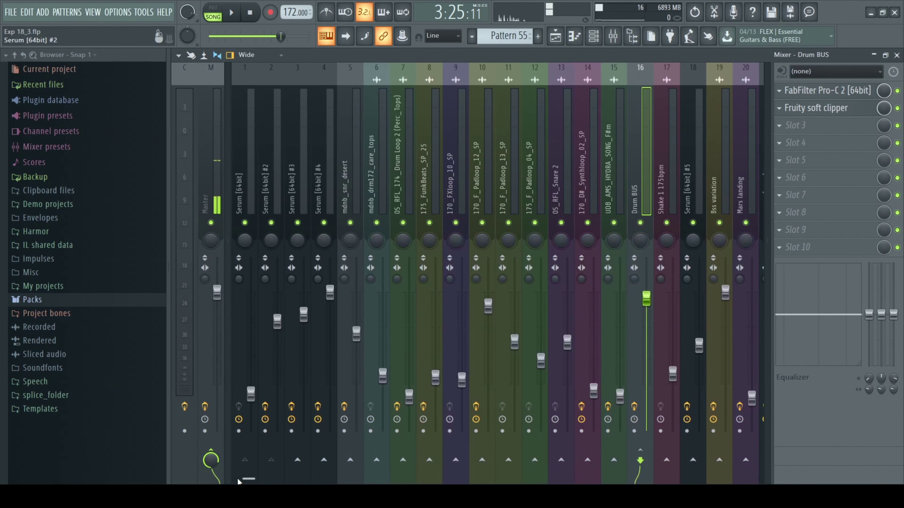
left_click(450, 177)
left_click(431, 176)
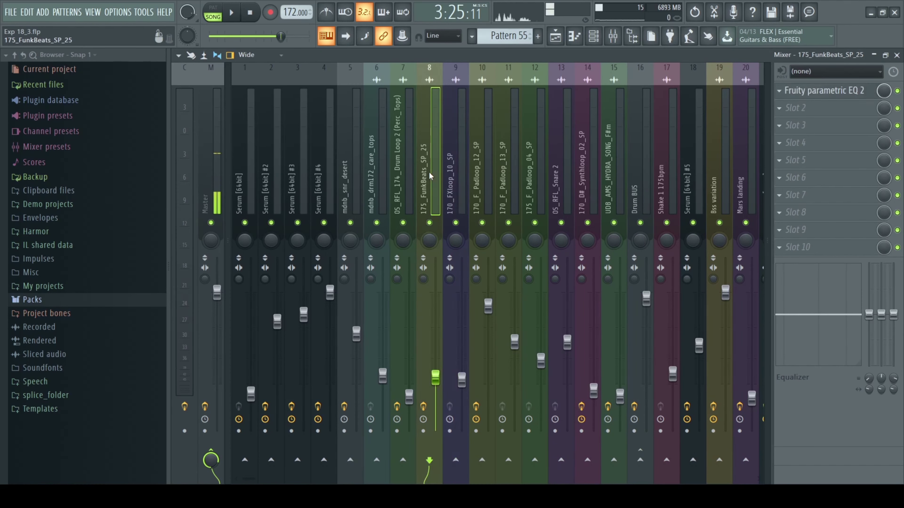
Review the effect chains of the OS_RFL_174_Drum Loop 2, Drum BUS and Bss variation inserts
left_click(400, 177)
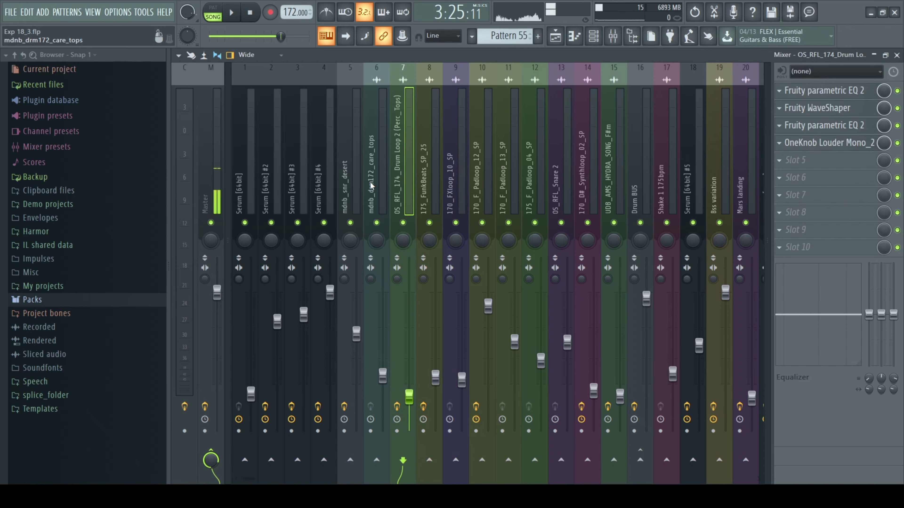
left_click(642, 171)
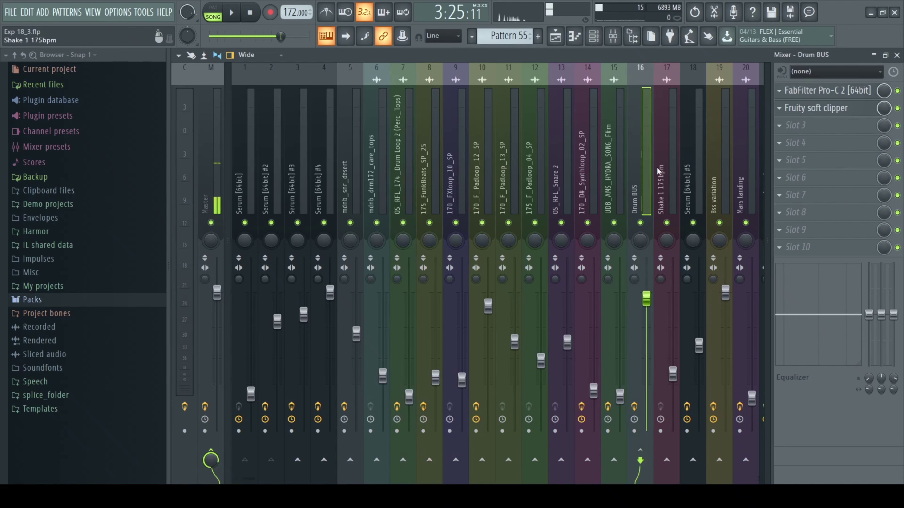
left_click(709, 174)
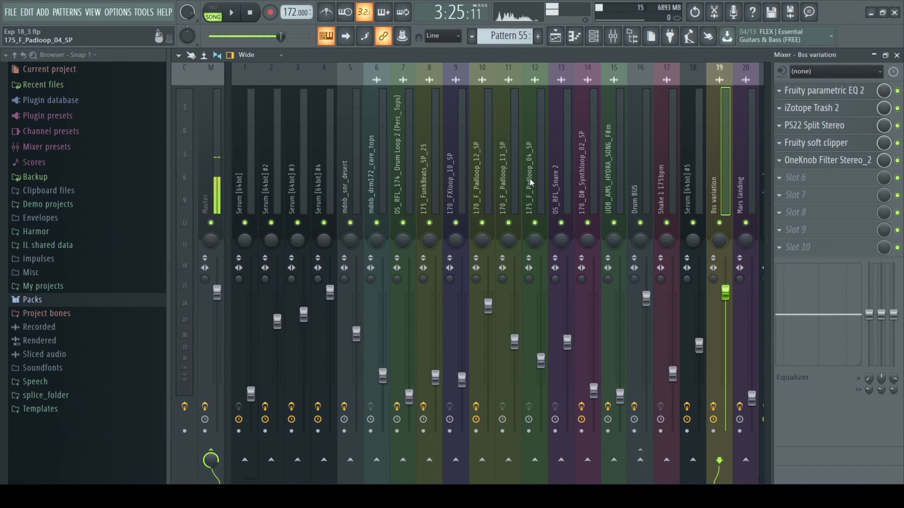
left_click_drag(249, 479, 347, 481)
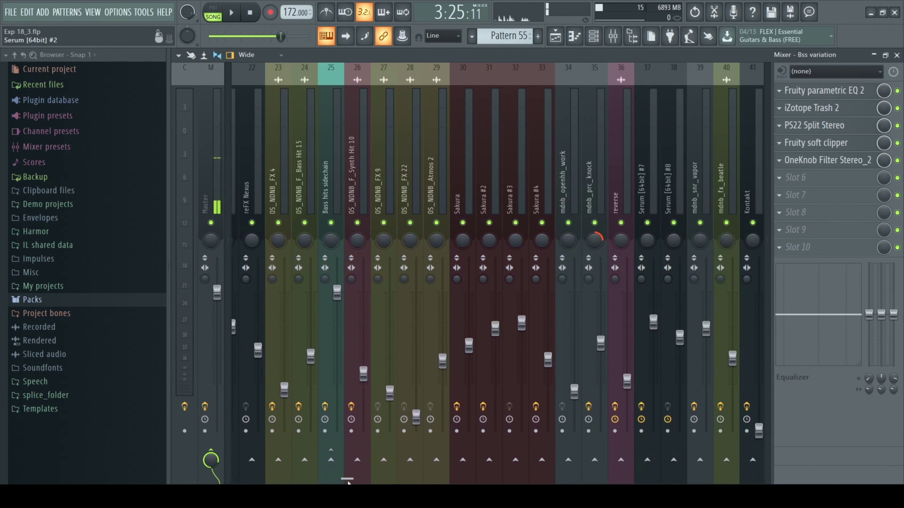
Put away the mixer and playlist, examine the MIDI Out channel's settings in the channel rack, and close them
left_click(896, 54)
scroll(398, 281, "up", 7)
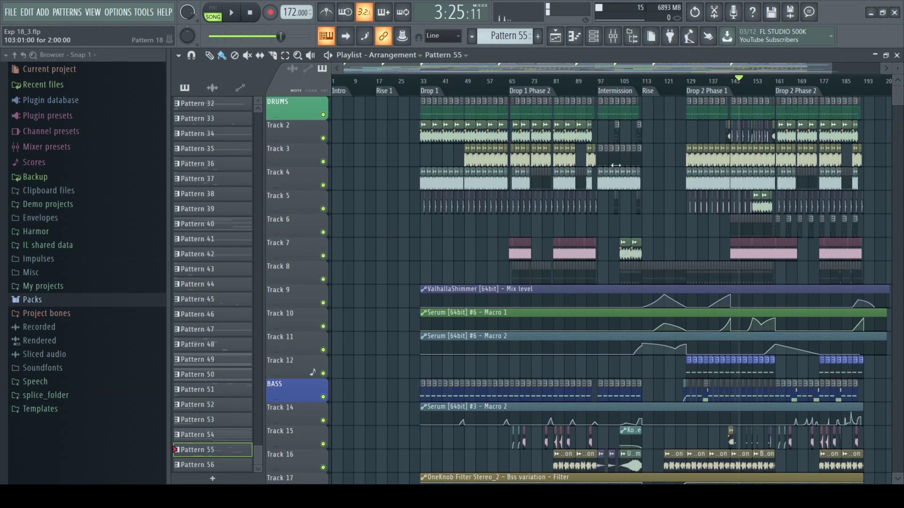
left_click(897, 55)
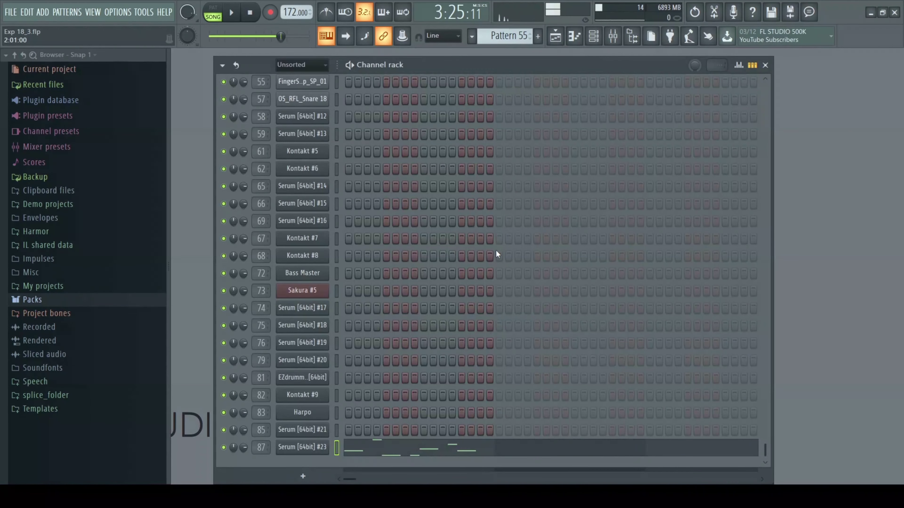
scroll(448, 307, "up", 5)
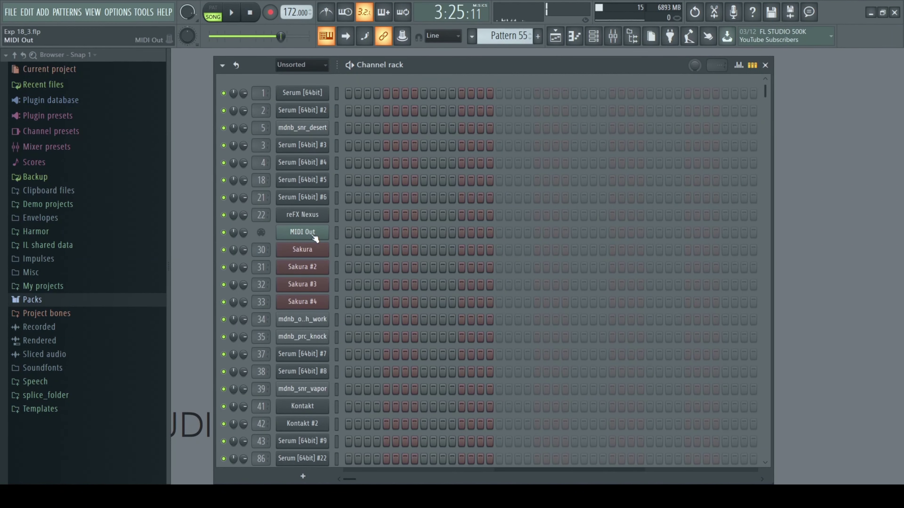
left_click(315, 237)
left_click_drag(475, 199, 543, 147)
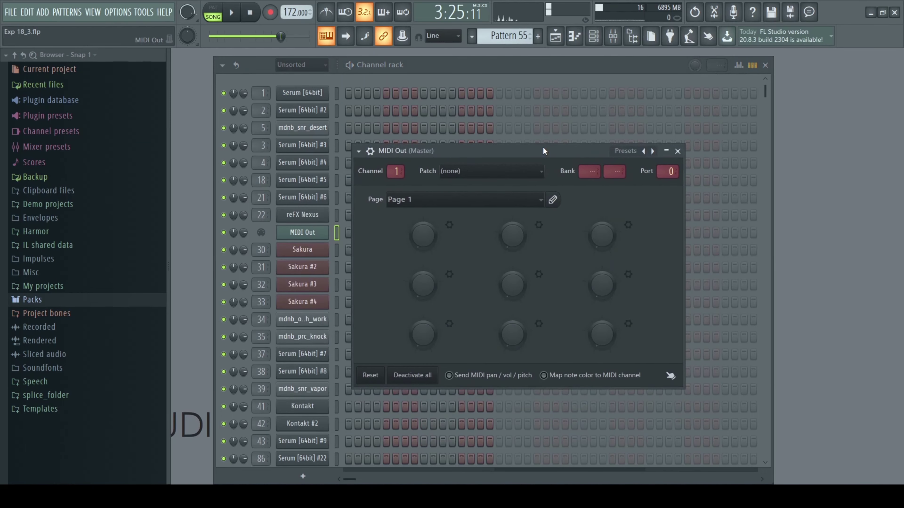
left_click(677, 151)
Reopen the mixer and compare the effect chains of the Serum #7, #8, #5 and #2 inserts
left_click(613, 36)
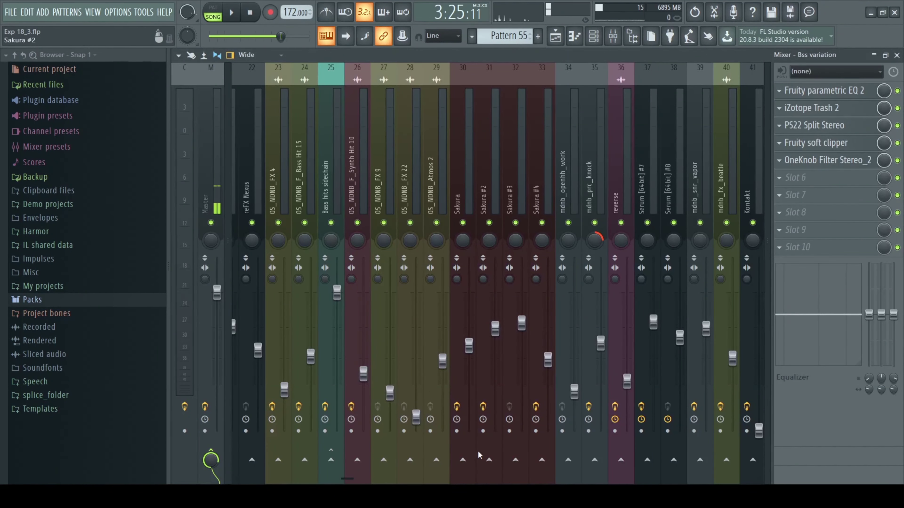
left_click(640, 184)
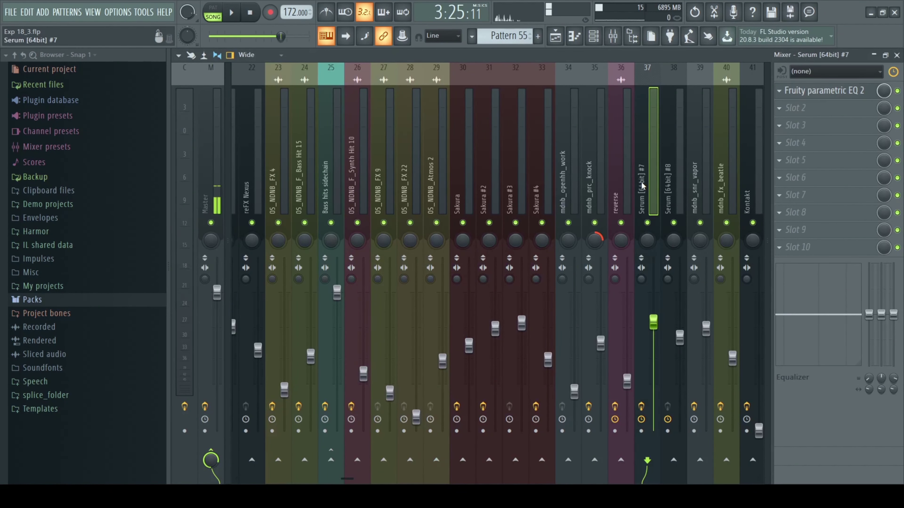
left_click(669, 196)
left_click_drag(357, 479, 242, 478)
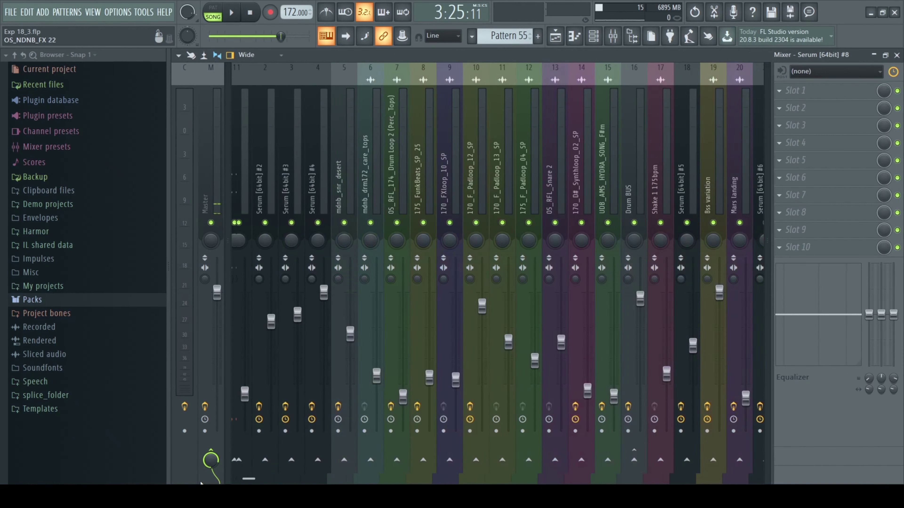
left_click(680, 184)
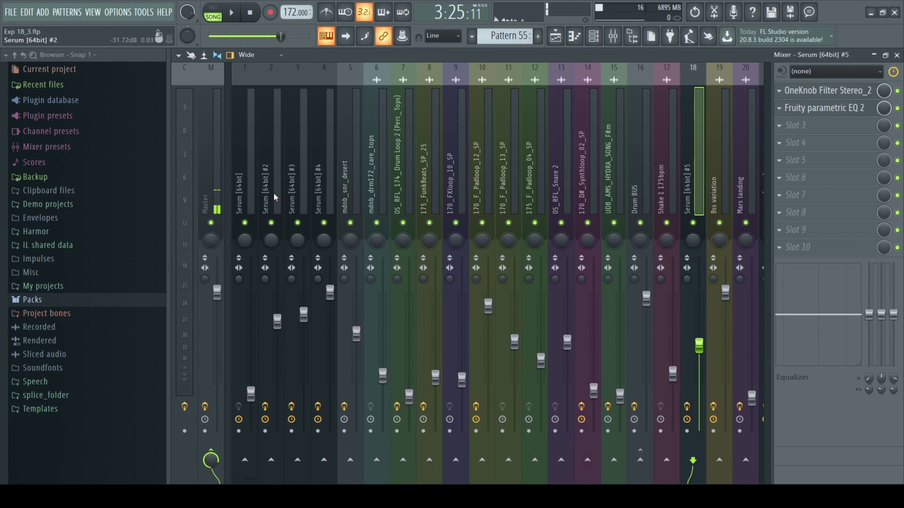
left_click(277, 178)
left_click(679, 194)
Play the song with the Serum [64bit] #9 insert briefly soloed and inspect its LFOTool effect
key("space")
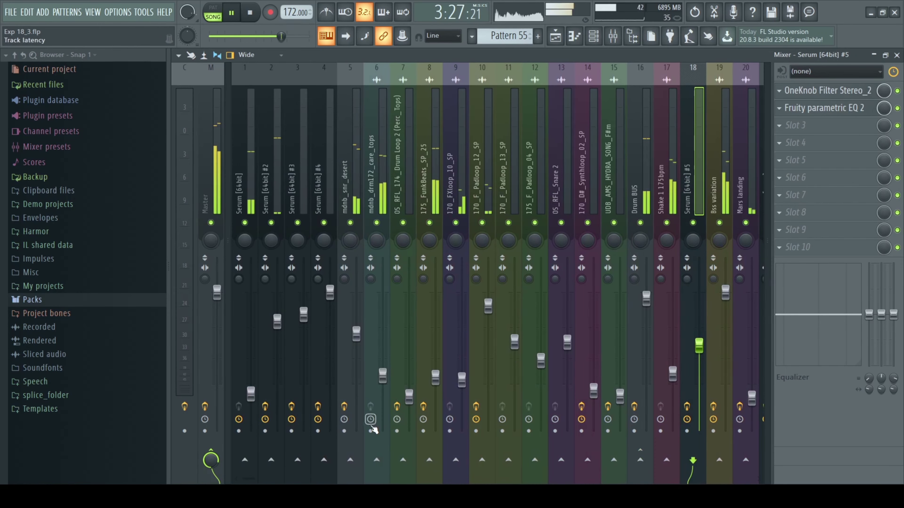
left_click_drag(249, 480, 426, 478)
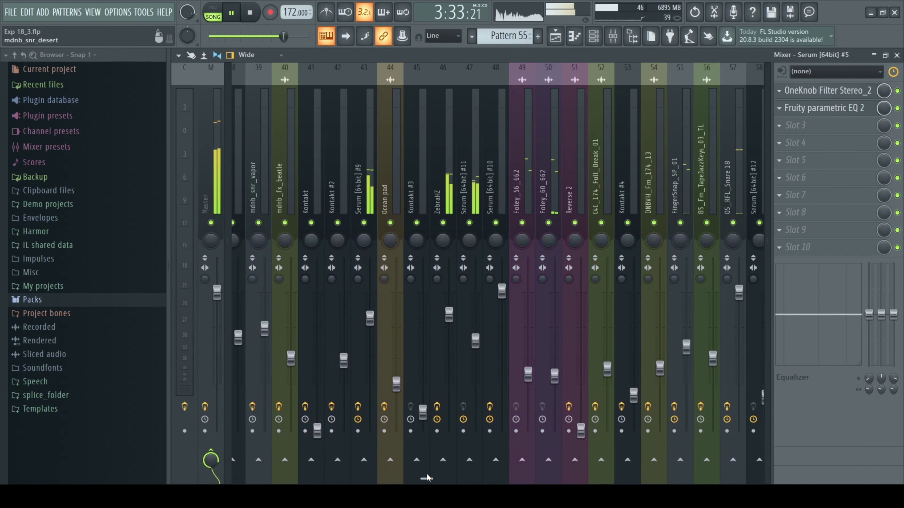
right_click(365, 223)
left_click(361, 180)
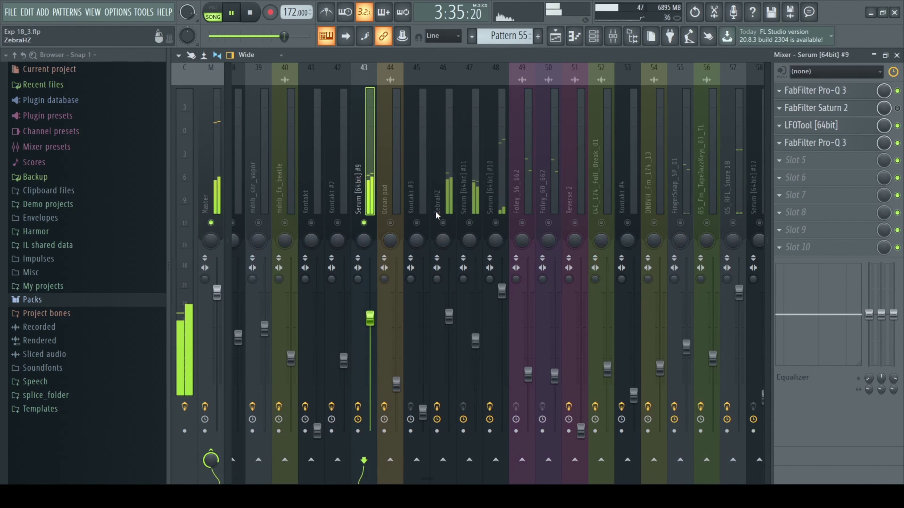
left_click(793, 126)
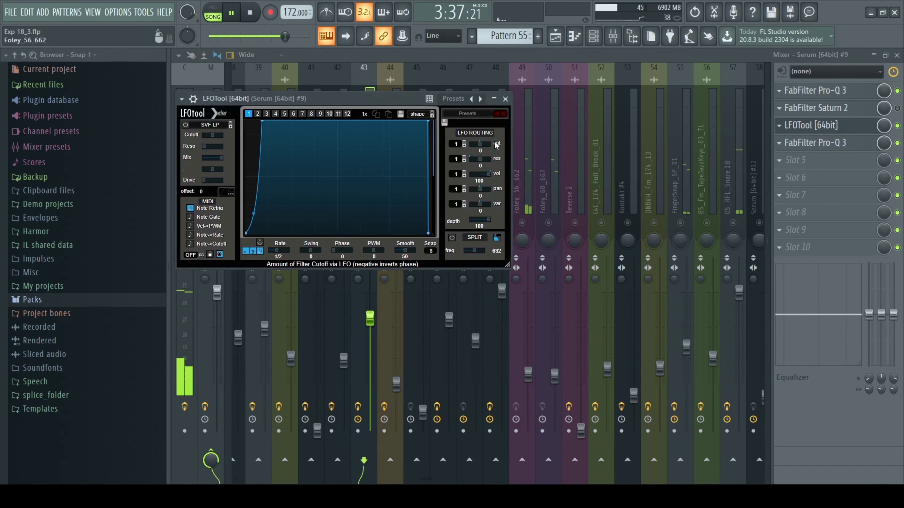
left_click(505, 99)
right_click(364, 224)
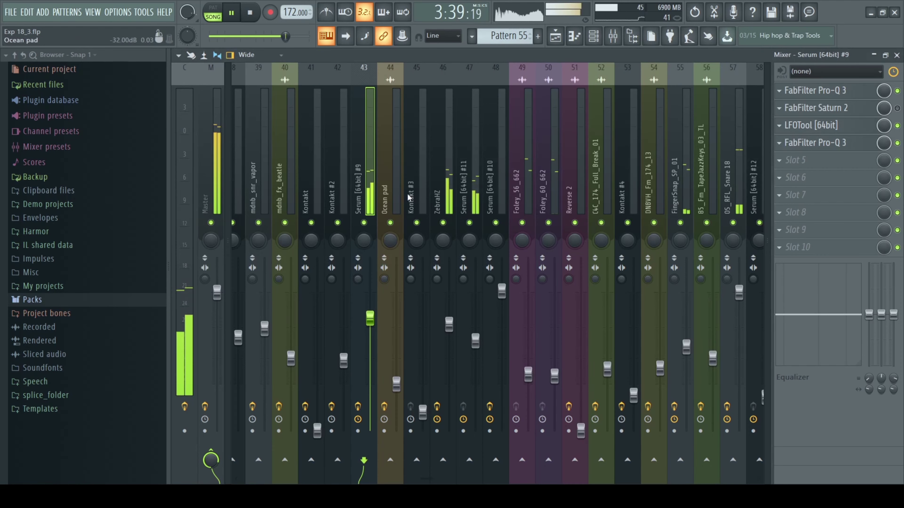
Examine the LFOTool volume curve on Serum [64bit] #9 again during playback and after stopping, then close it
left_click(837, 125)
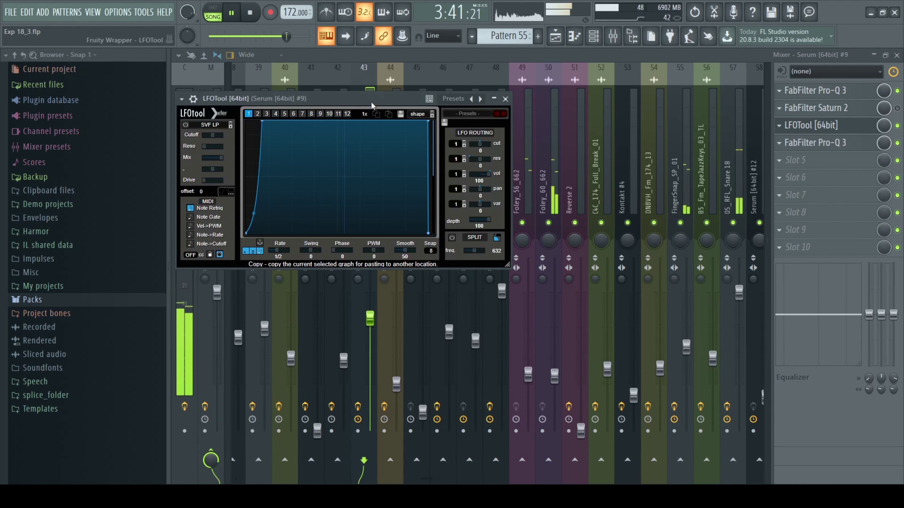
left_click_drag(367, 110, 512, 127)
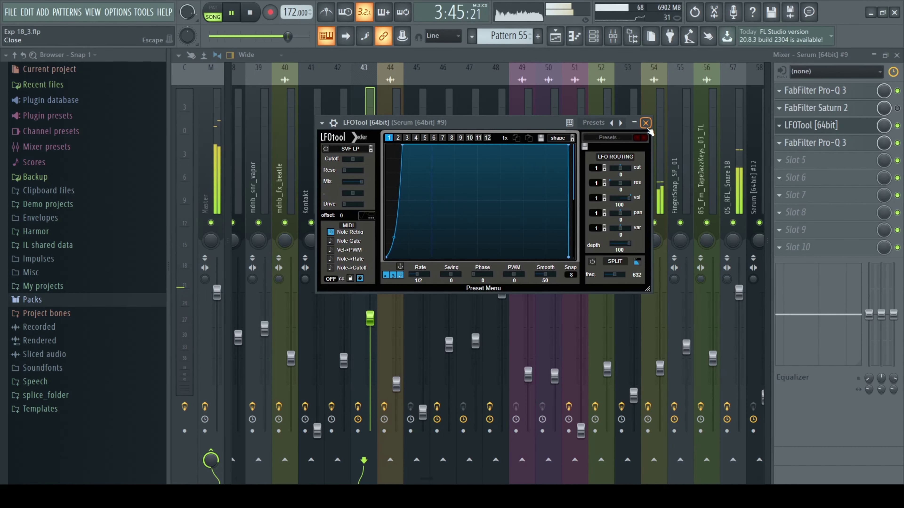
left_click(647, 125)
key("space")
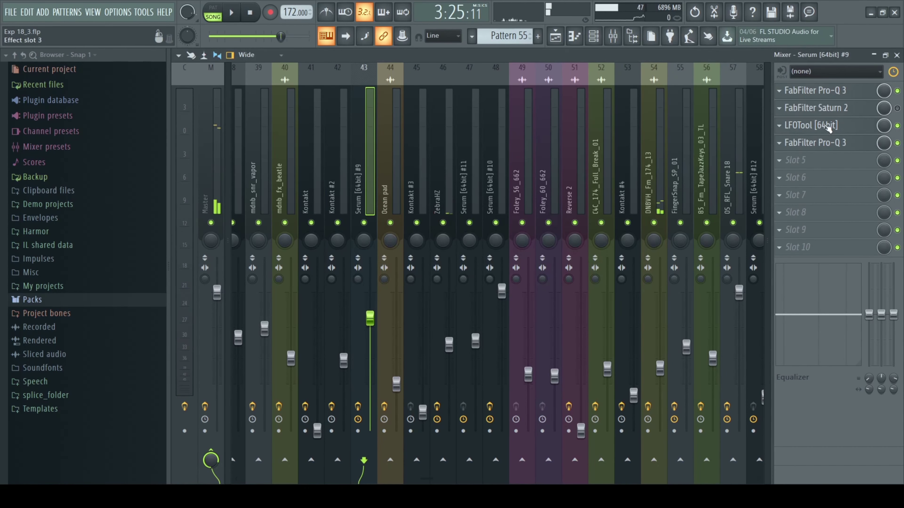
left_click(827, 127)
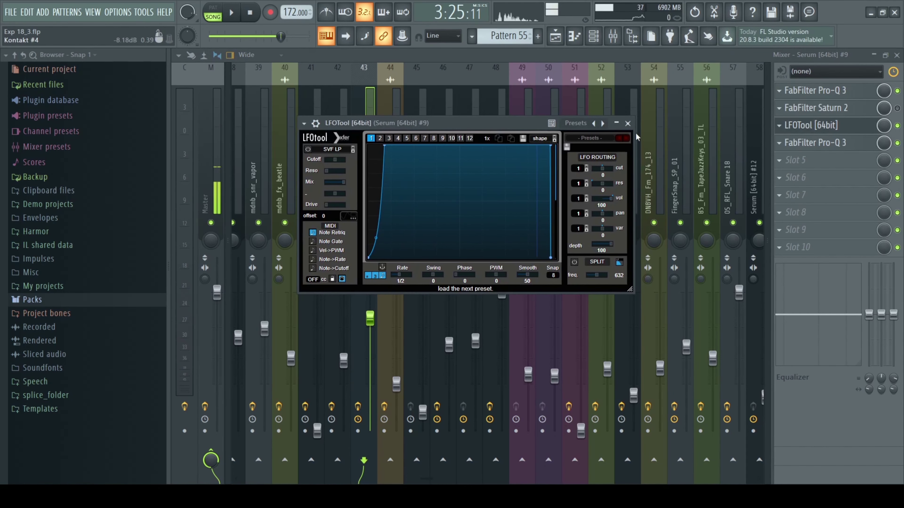
left_click(646, 123)
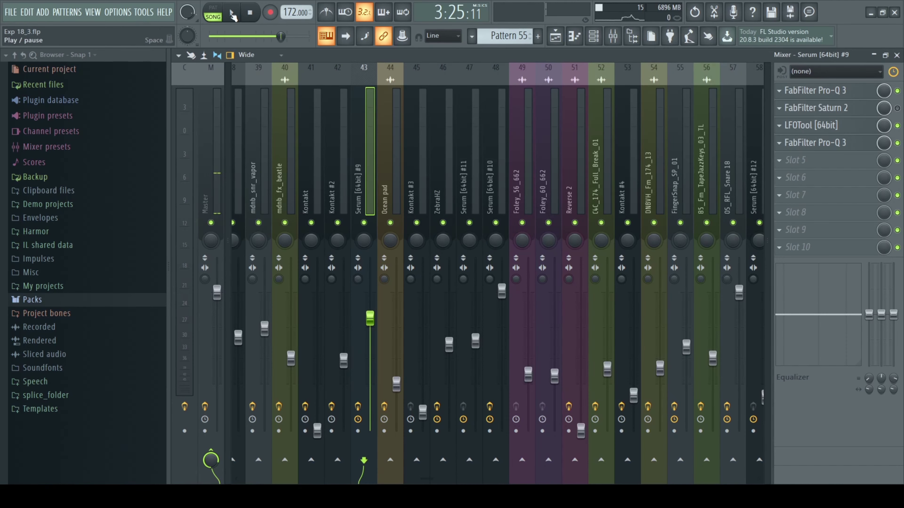
Play the song and audition the Serum [64bit] #22 insert, selecting it to view its effect chain
key("space")
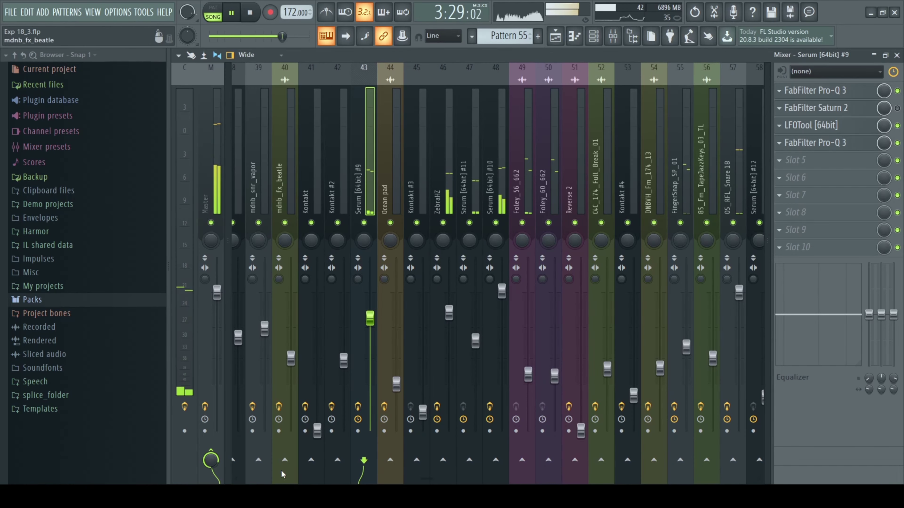
left_click_drag(435, 483, 603, 451)
left_click(523, 199)
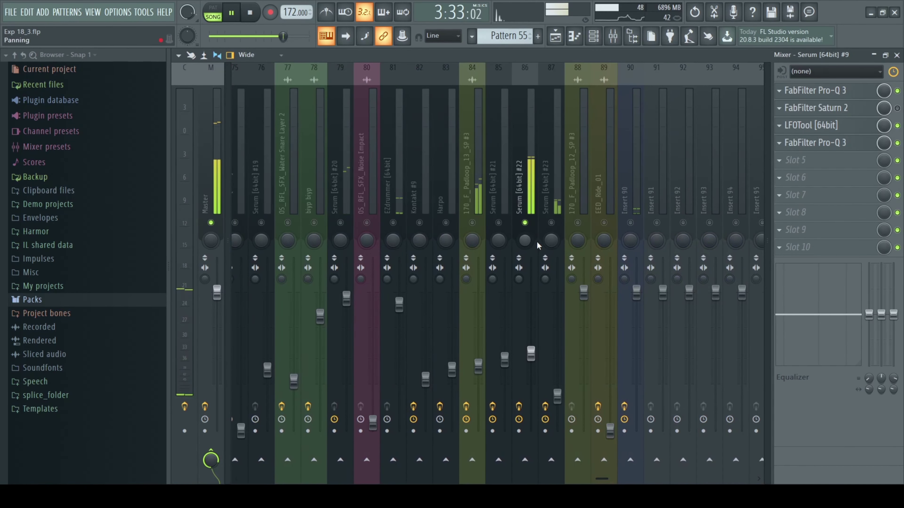
key("space")
left_click(522, 189)
key("space")
right_click(525, 223)
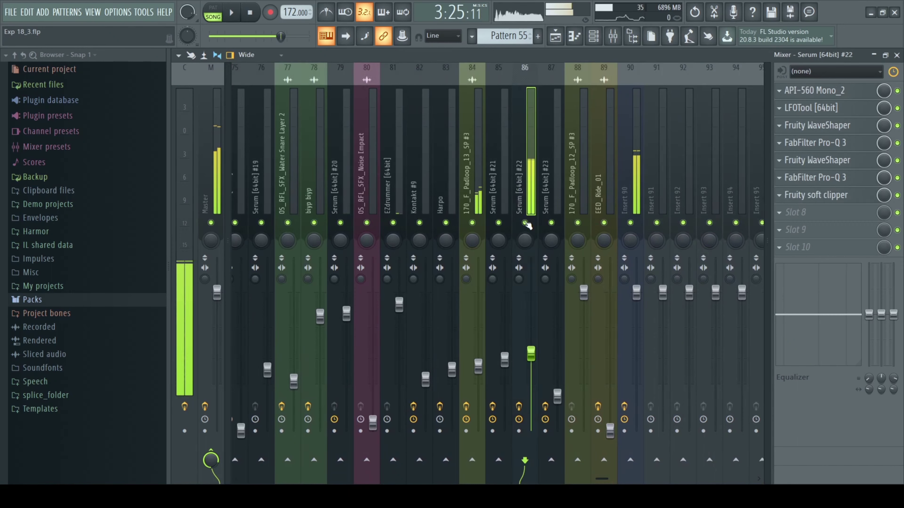
right_click(525, 223)
key("space")
right_click(525, 222)
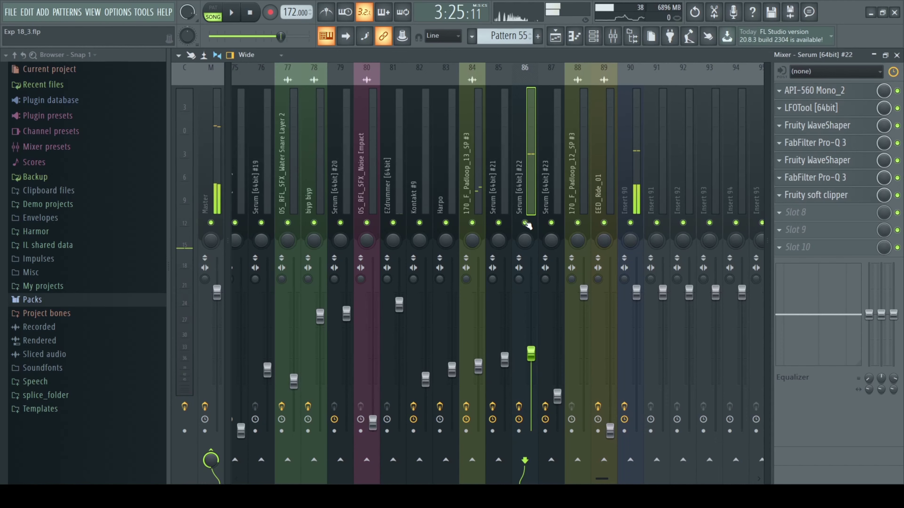
left_click(525, 223)
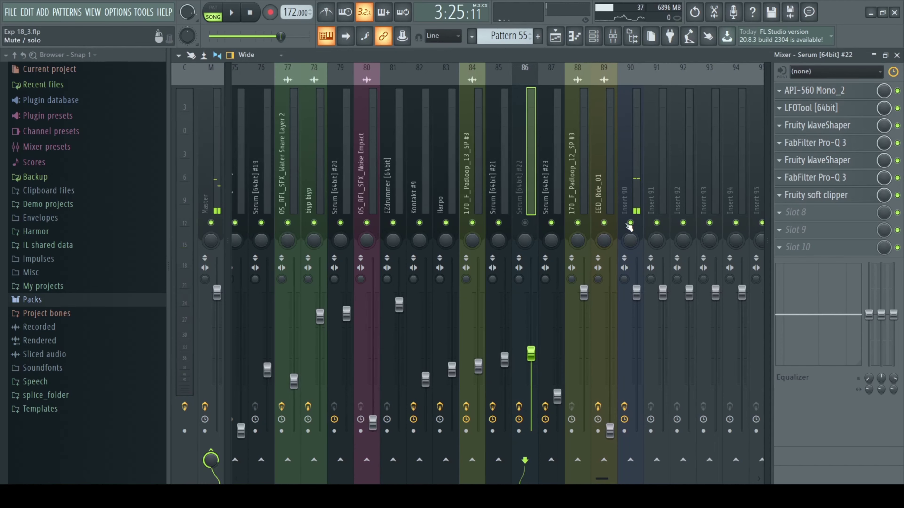
left_click(525, 223)
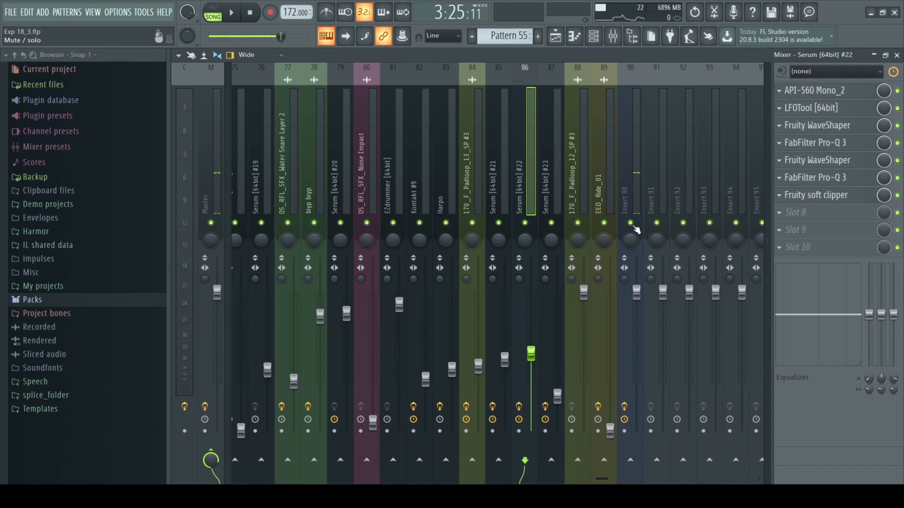
Solo the Serum [64bit] #22 insert together with Insert 90 and listen to a short playback
right_click(630, 223)
right_click(525, 223)
key("space")
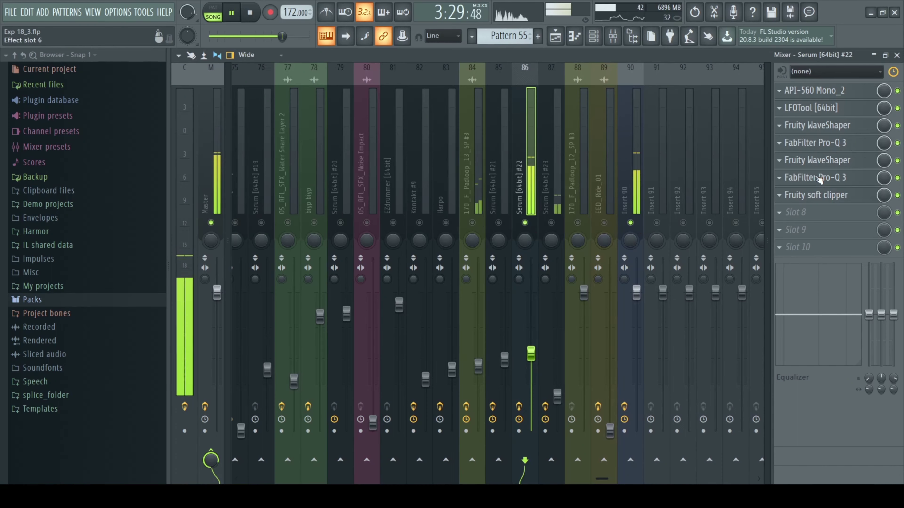
key("space")
Examine the API-560 equalizer, first Fruity WaveShaper and first FabFilter Pro-Q 3 on Serum [64bit] #22, closing each one
left_click(850, 91)
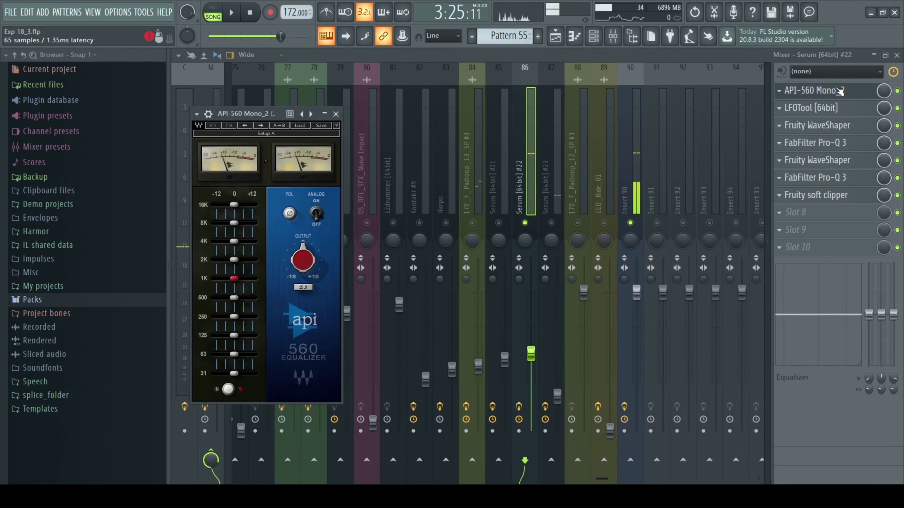
left_click(819, 90)
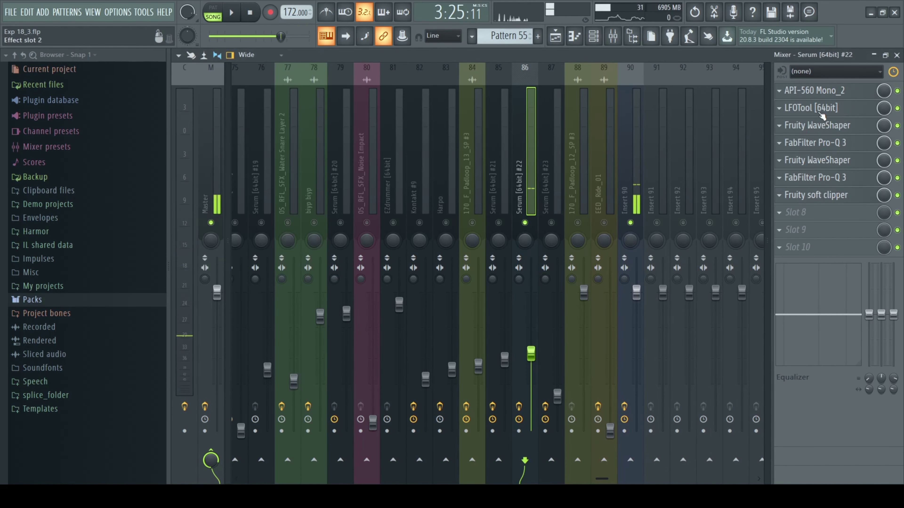
left_click(837, 125)
left_click_drag(341, 197, 370, 195)
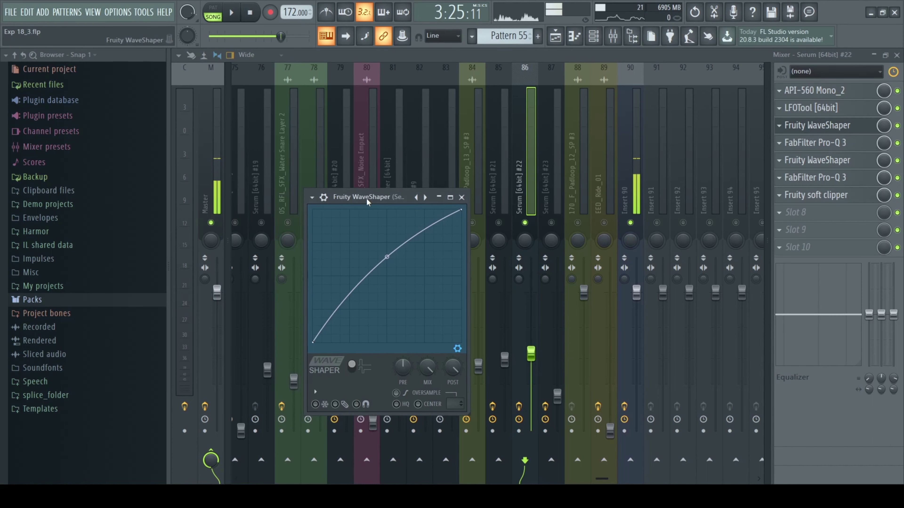
left_click_drag(387, 256, 387, 254)
left_click(462, 197)
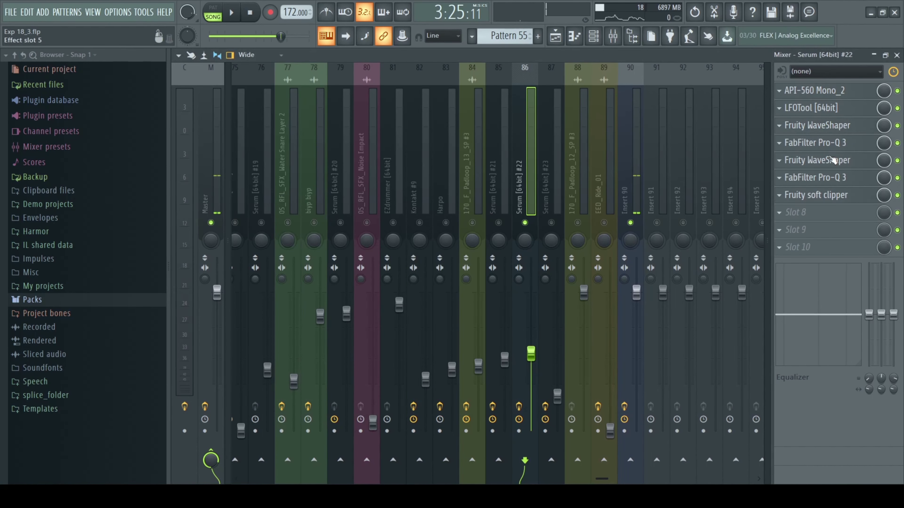
left_click(845, 143)
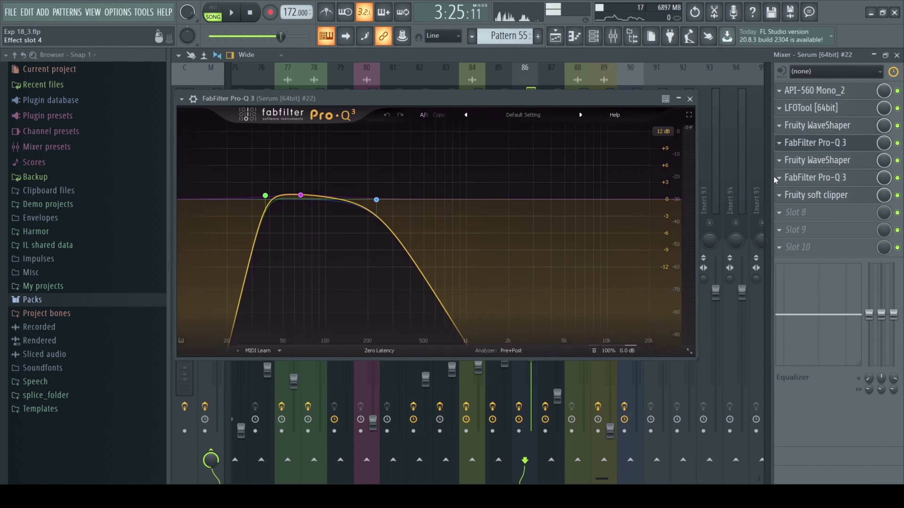
left_click(690, 100)
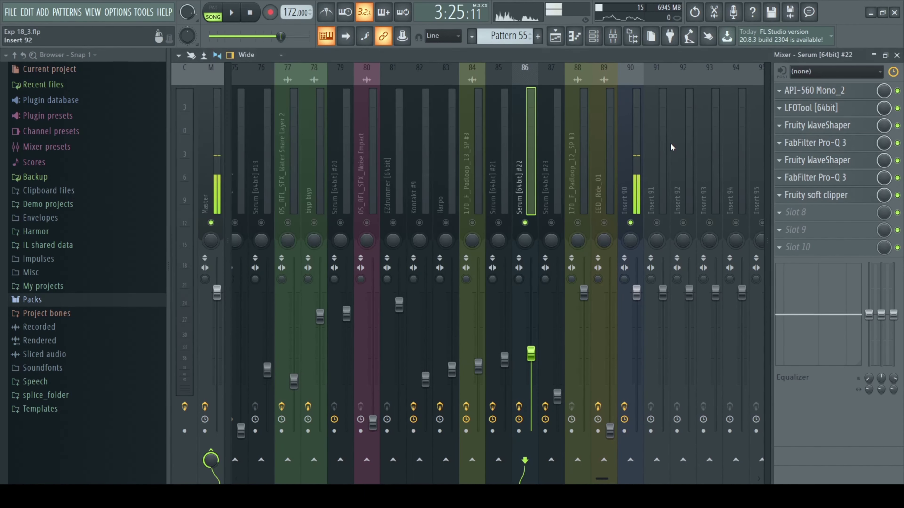
Examine the second Fruity WaveShaper, second FabFilter Pro-Q 3 and Fruity soft clipper on Serum [64bit] #22, closing each one
left_click(849, 163)
left_click_drag(268, 131, 325, 139)
left_click(416, 135)
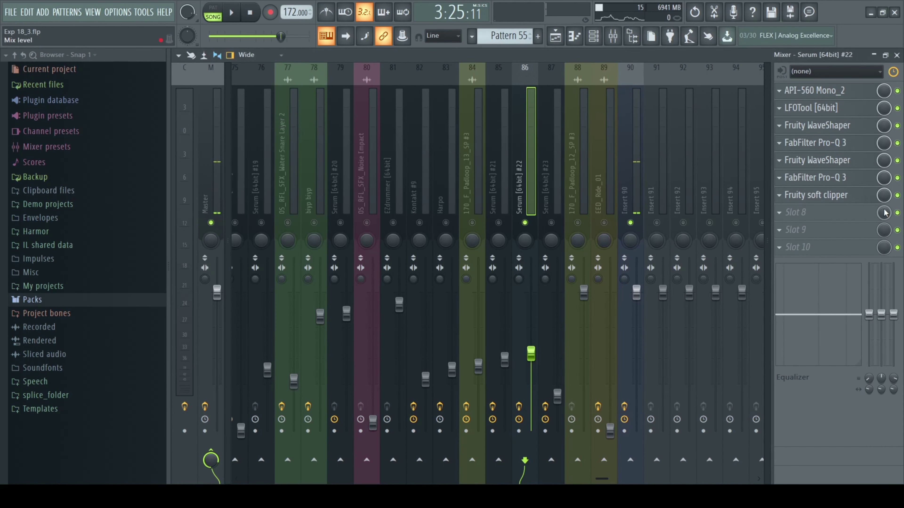
left_click(851, 178)
mouse_move(443, 242)
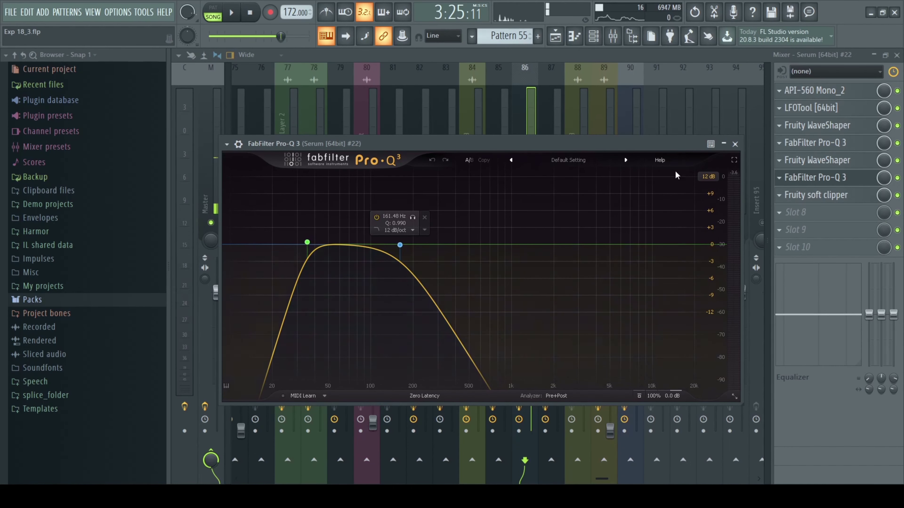
left_click(735, 144)
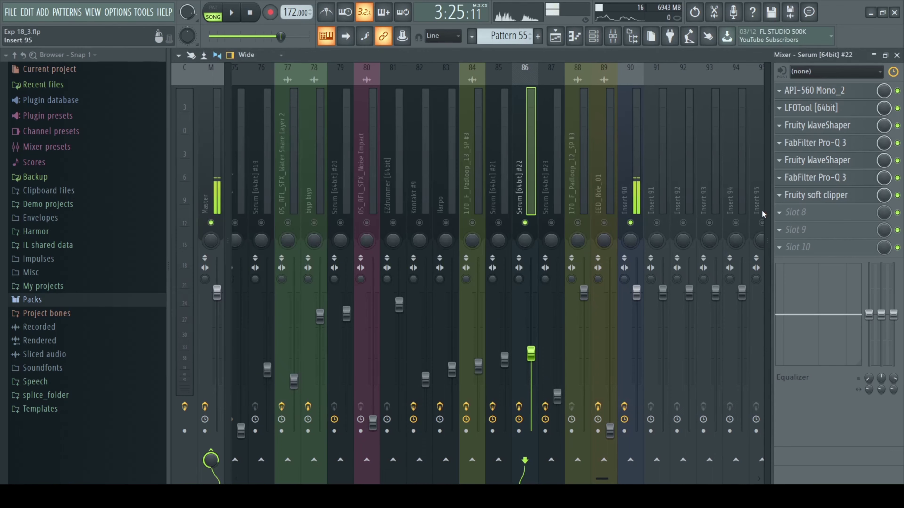
left_click(840, 196)
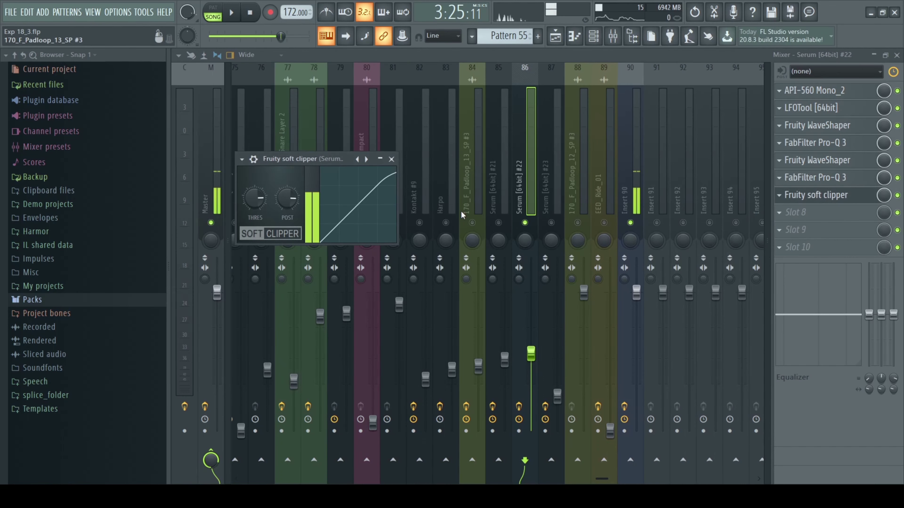
left_click(392, 160)
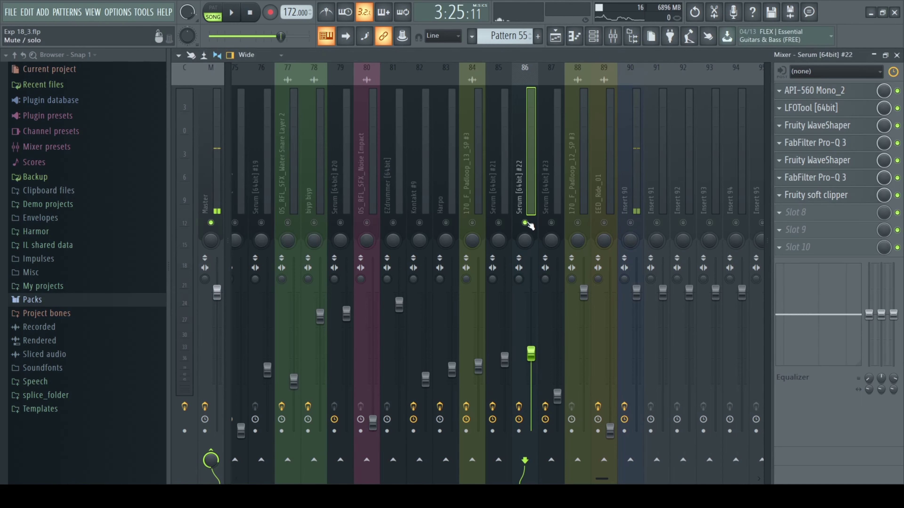
Resume song playback, unsolo the Serum [64bit] #22 insert so all mixer tracks play, and bring up the playlist arrangement
key("space")
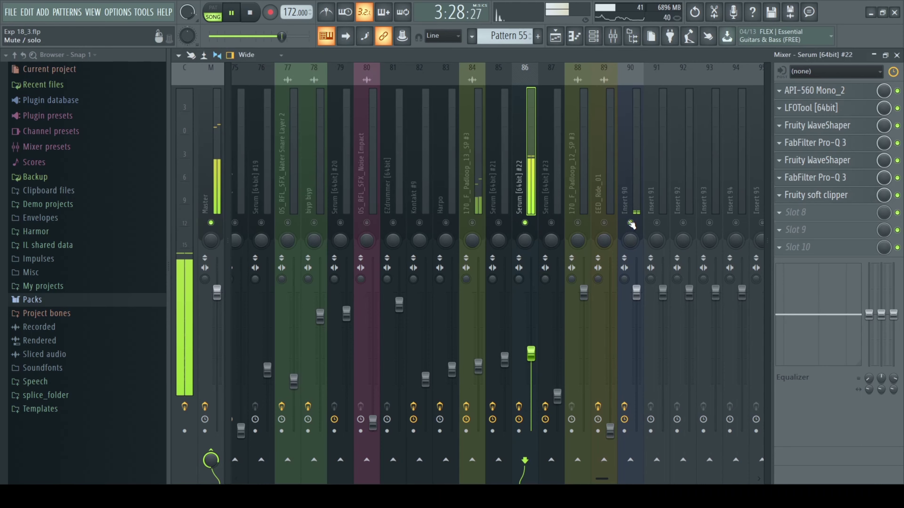
right_click(525, 223)
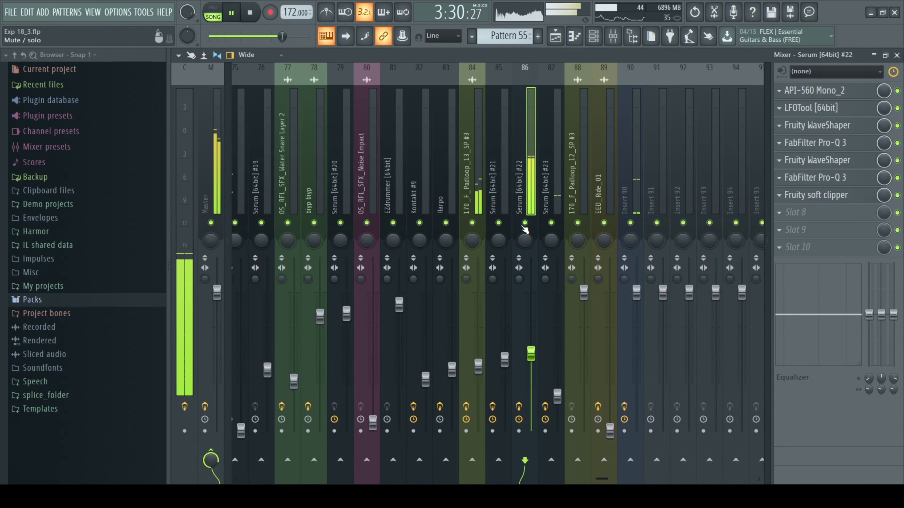
key("F6")
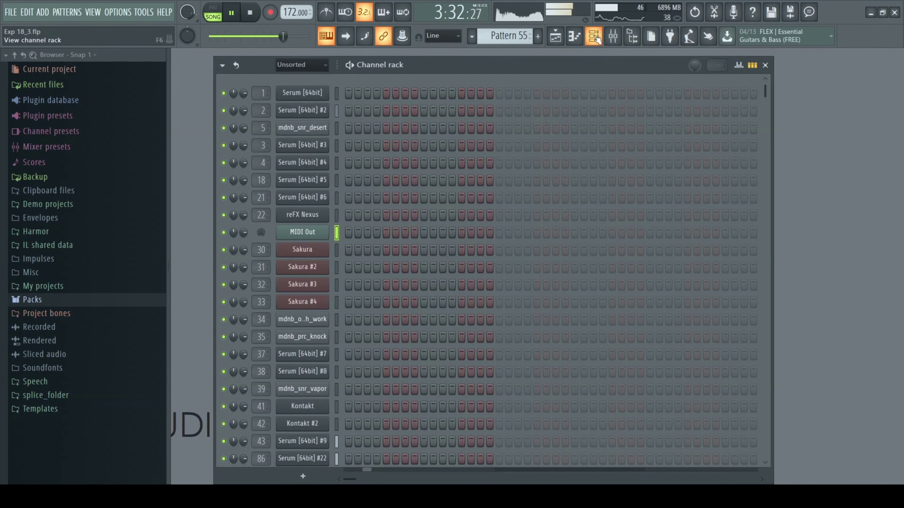
left_click(555, 36)
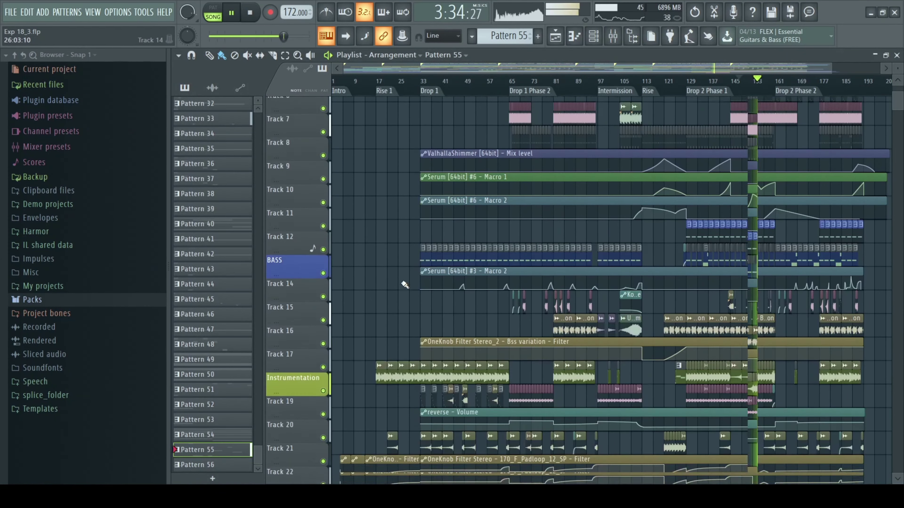
Look through the playlist tracks down to Track 52 and back up to DRUMS during playback, and stop the song
scroll(405, 284, "down", 10)
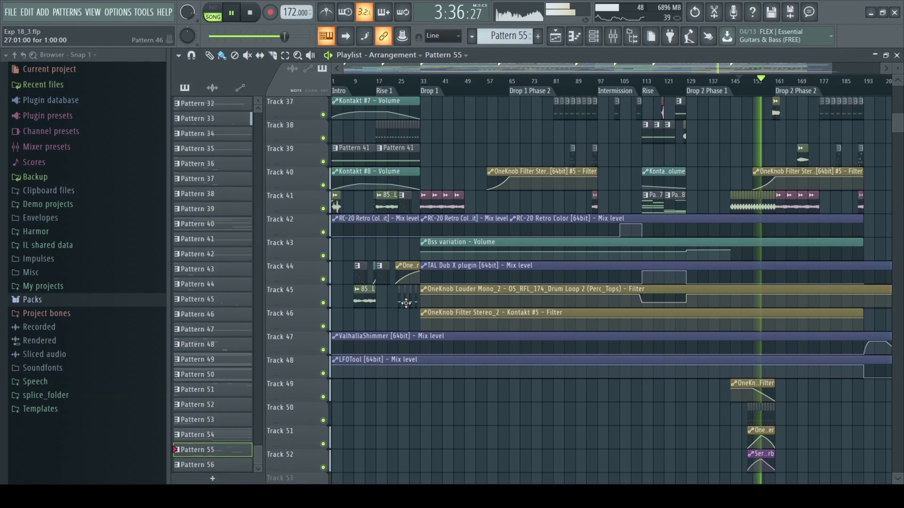
scroll(406, 303, "up", 12)
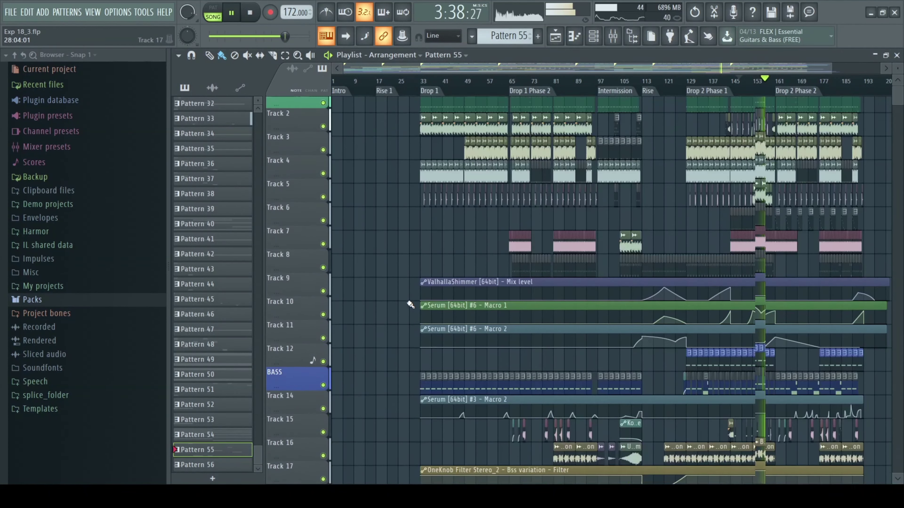
scroll(410, 304, "up", 1)
key("space")
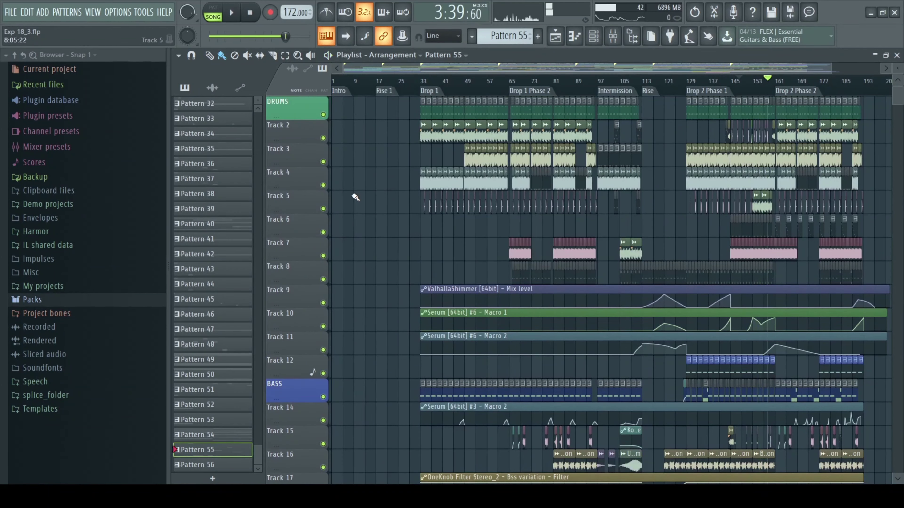